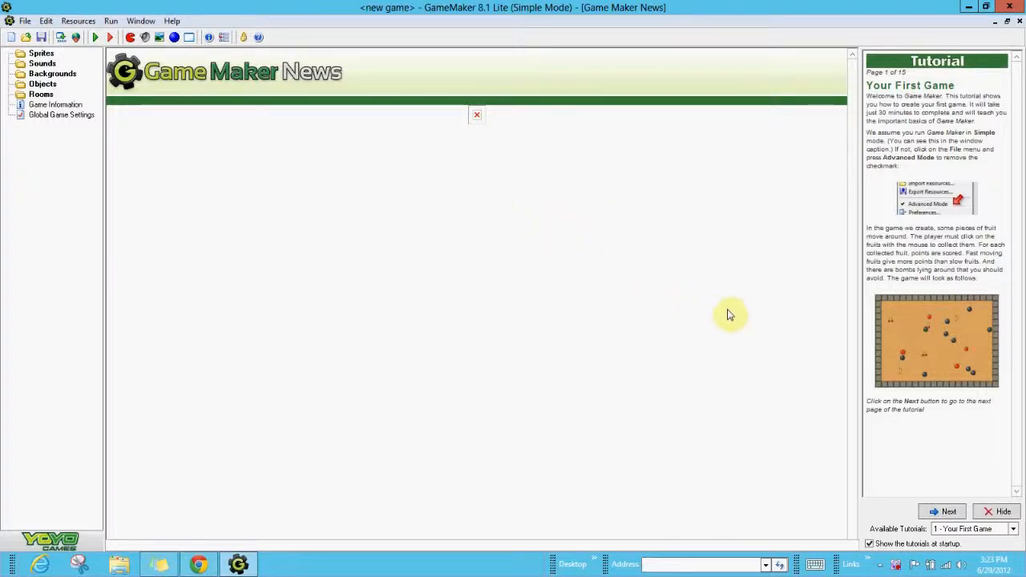
- Advance the tutorial to the Adding Sprites page and create a new sprite
left_click(940, 514)
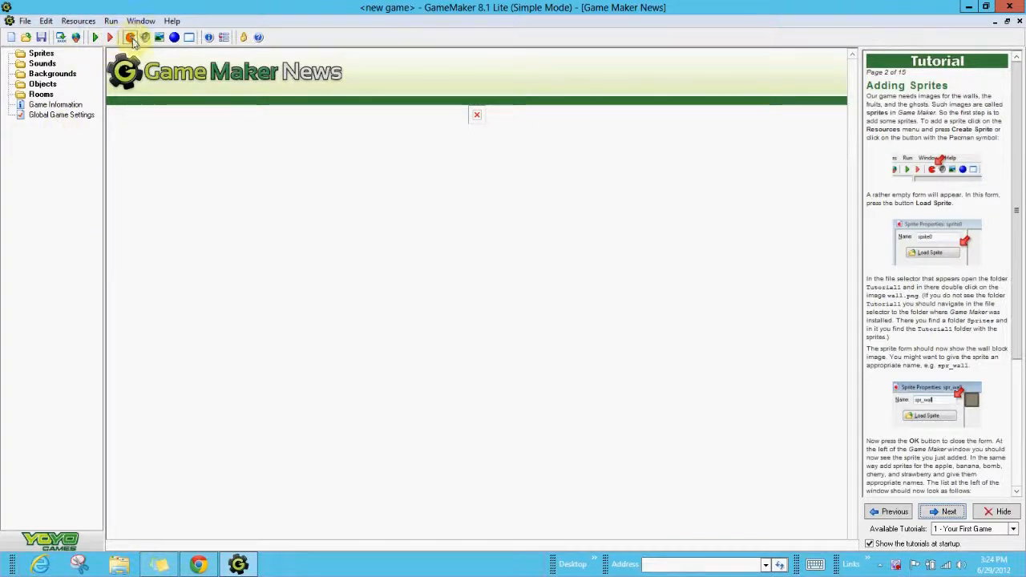
left_click(81, 21)
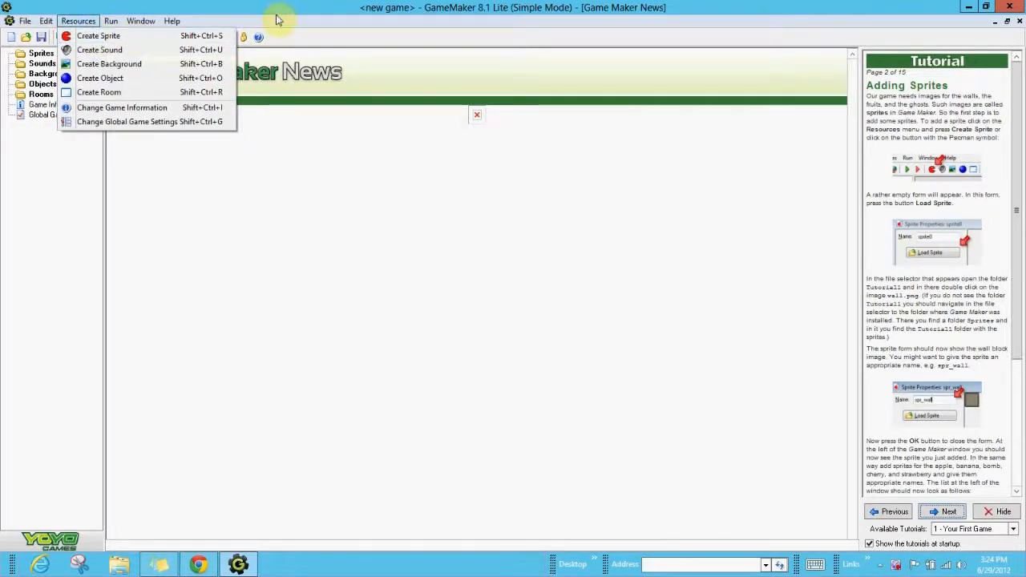
left_click(129, 37)
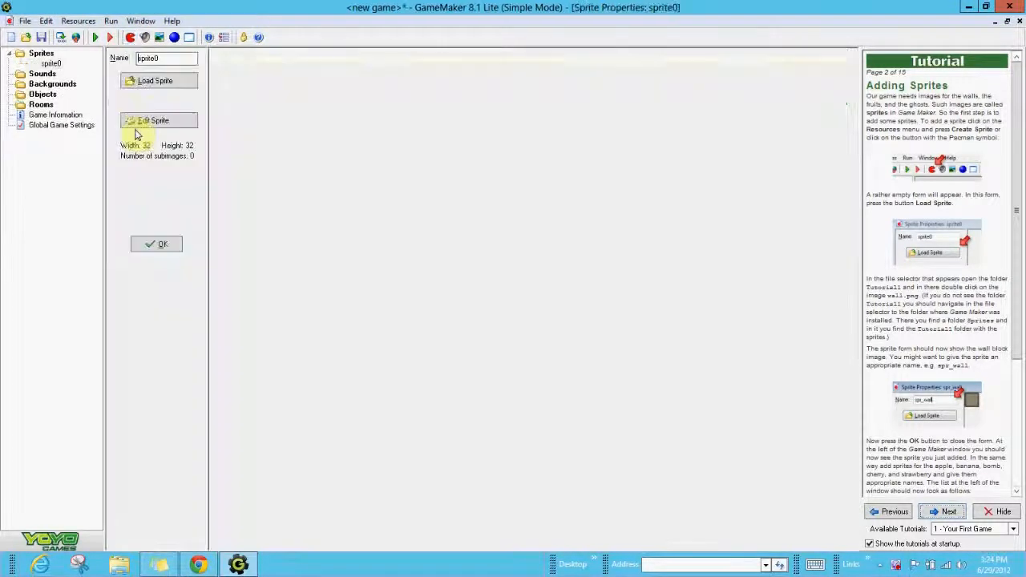
- Load the apple image from the Tutorial1 folder into the new sprite
left_click(163, 83)
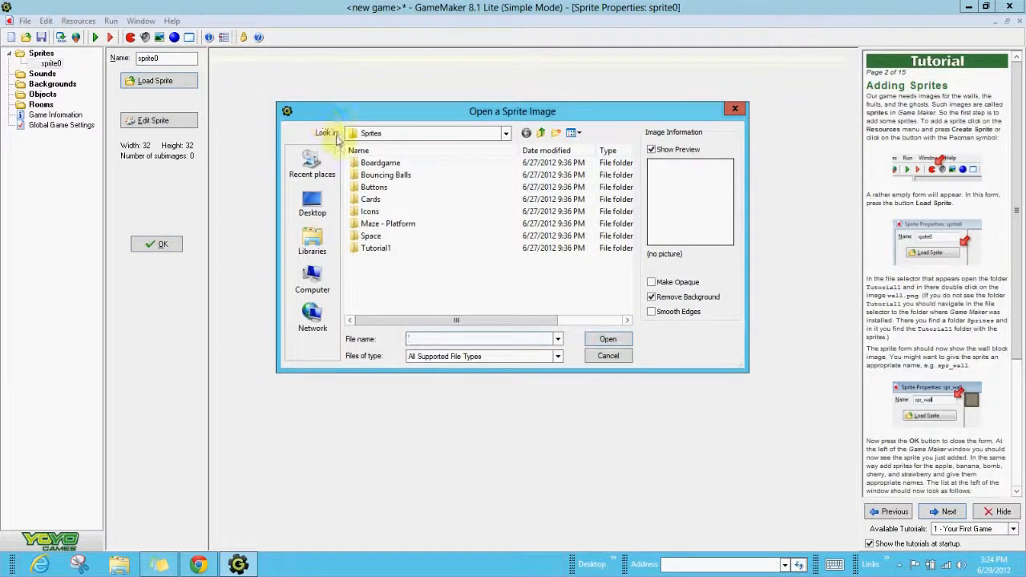
left_click(383, 252)
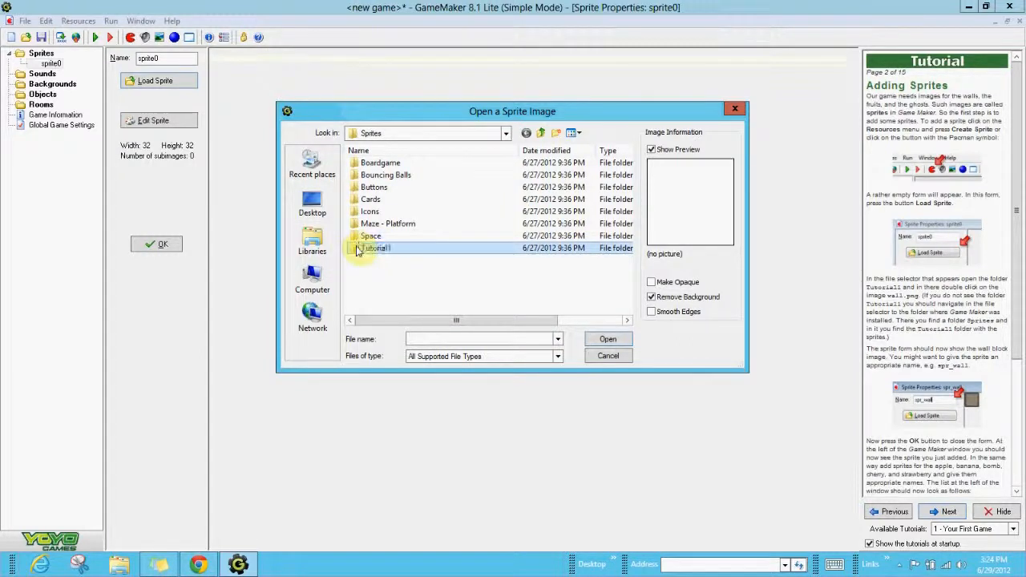
double_click(425, 251)
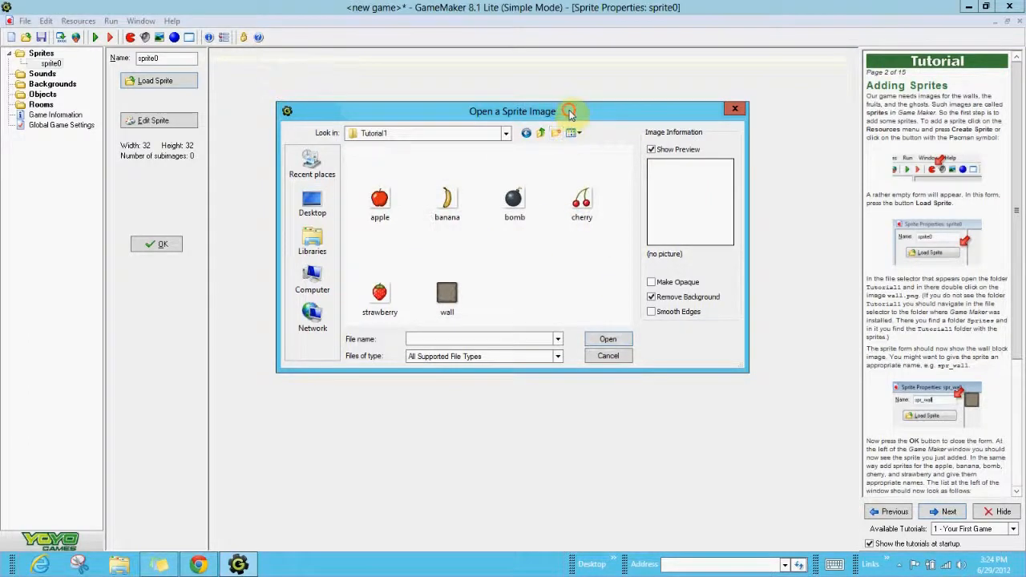
left_click_drag(571, 115, 573, 74)
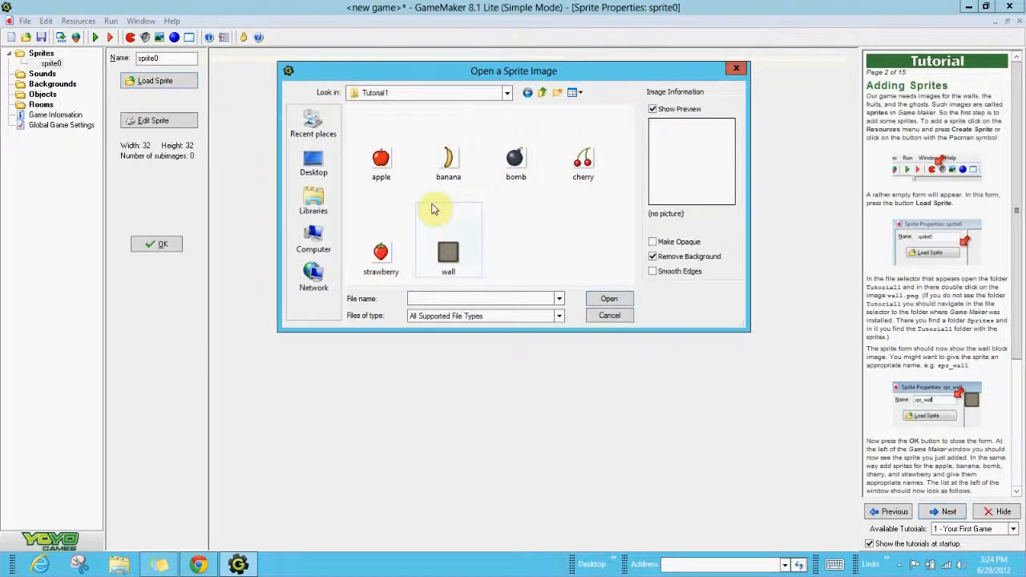
left_click(382, 162)
left_click(609, 300)
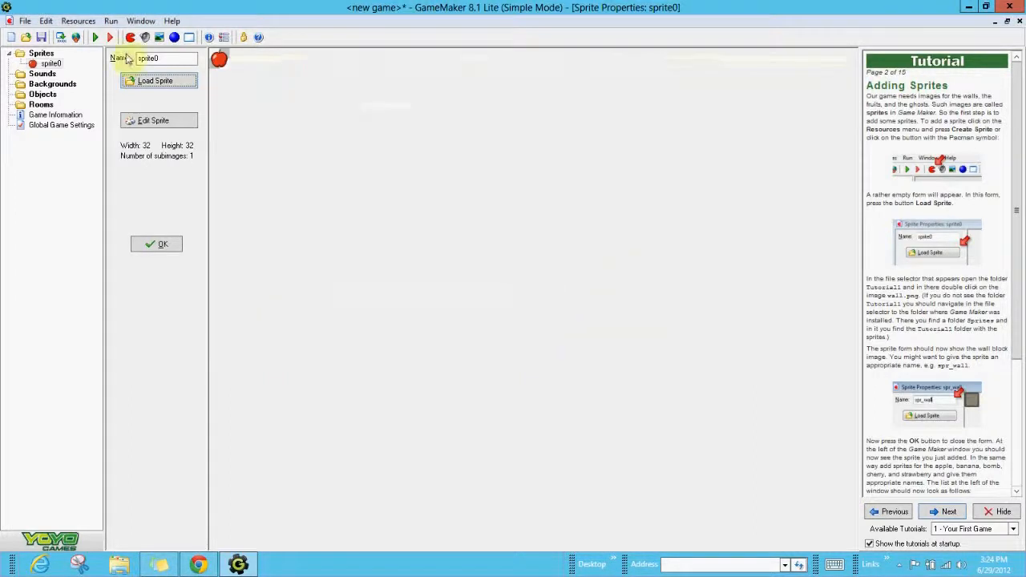
- Rename the apple sprite to spr_apple and accept its properties
left_click(171, 58)
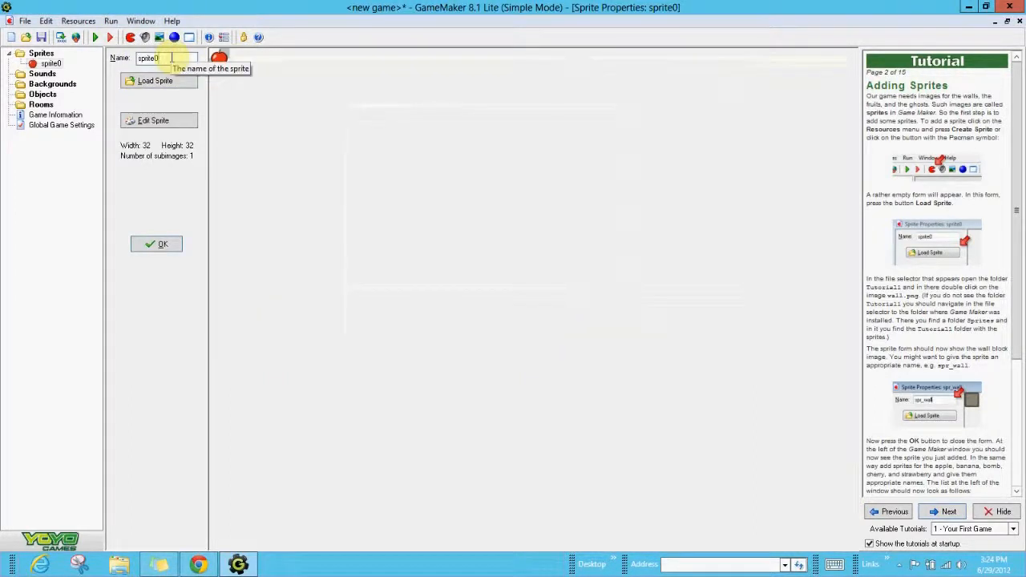
key("BackSpace")
key("BackSpace")
key("BackSpace")
key("BackSpace")
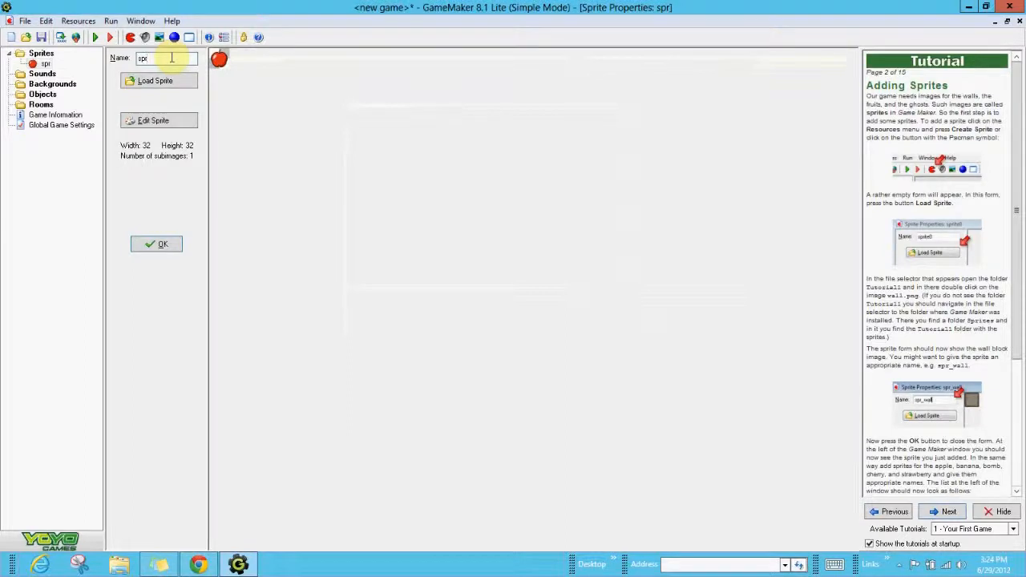
type("_")
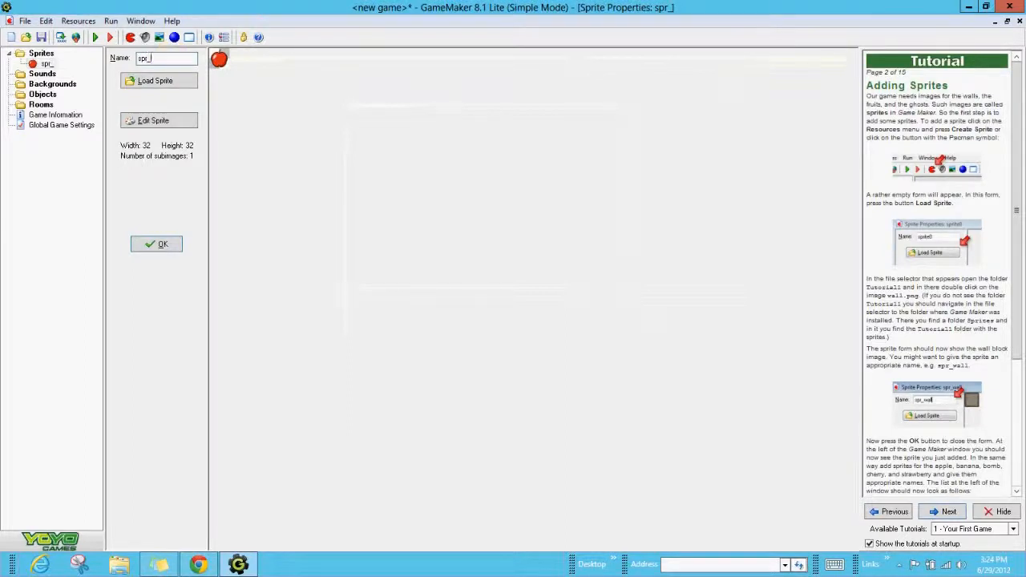
type("ap")
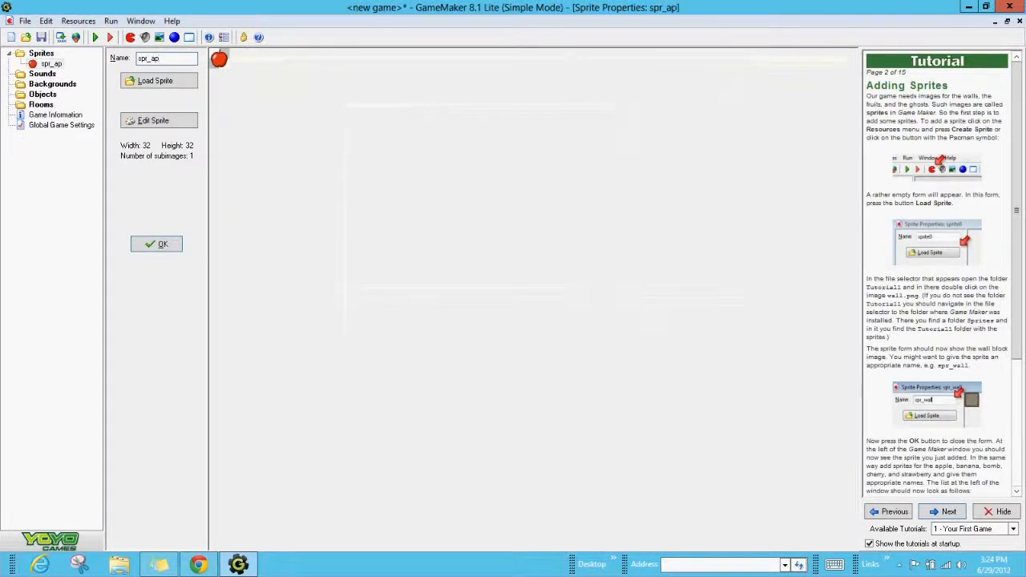
type("ple")
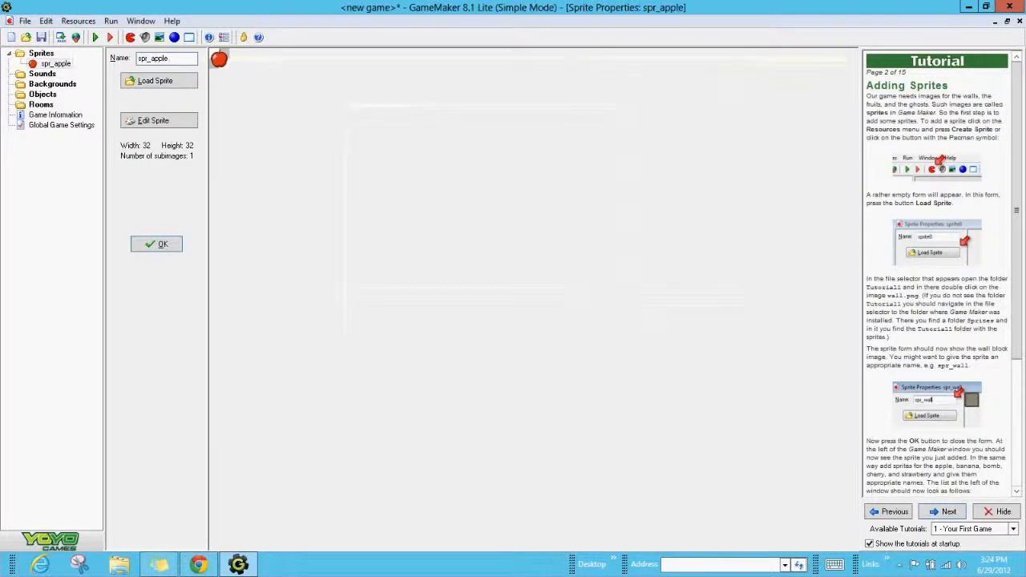
left_click(162, 245)
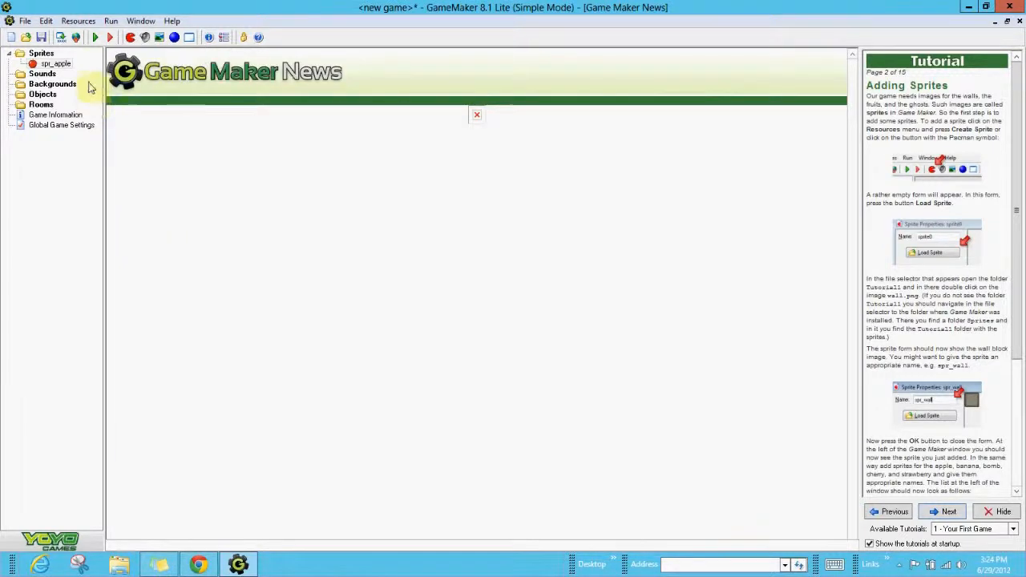
- Create a second sprite and load the banana image from the Tutorial1 folder into it
left_click(130, 36)
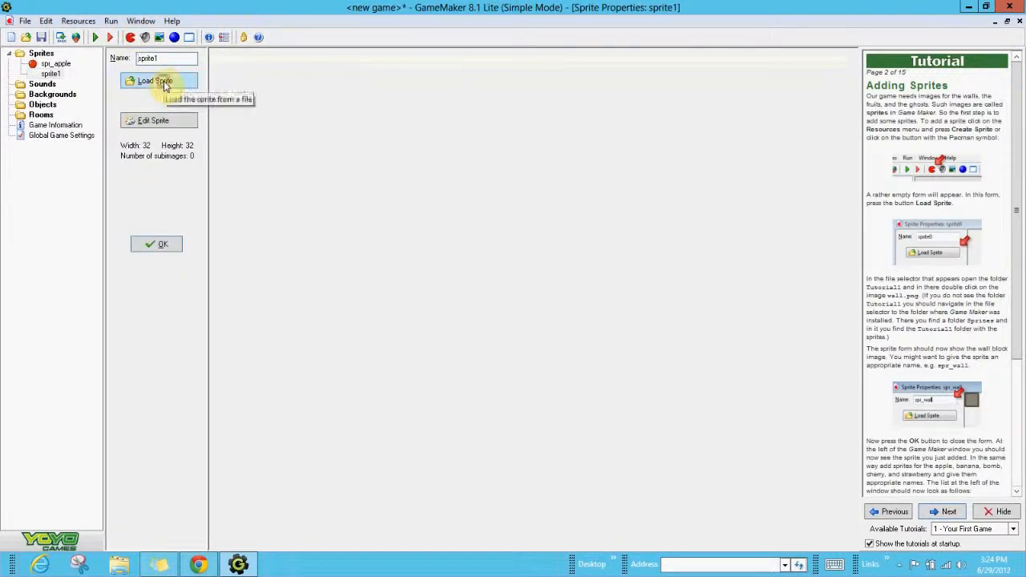
left_click(158, 81)
left_click(454, 182)
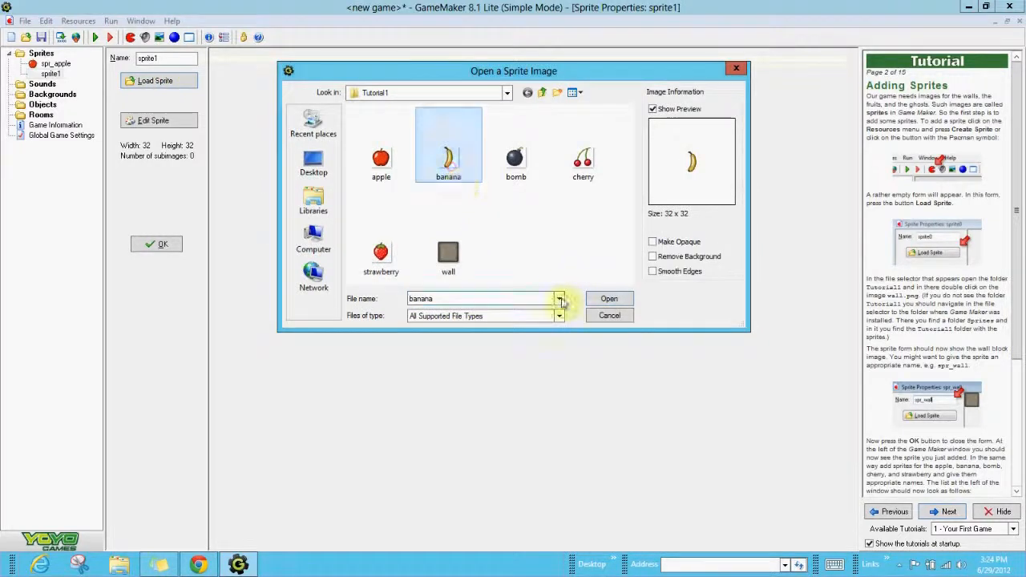
double_click(421, 299)
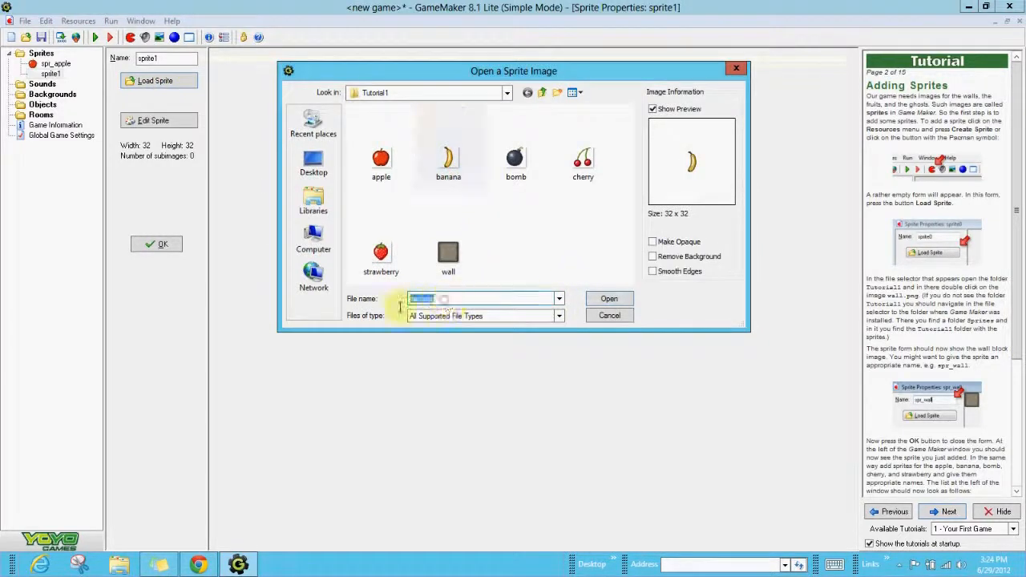
right_click(423, 298)
left_click(465, 340)
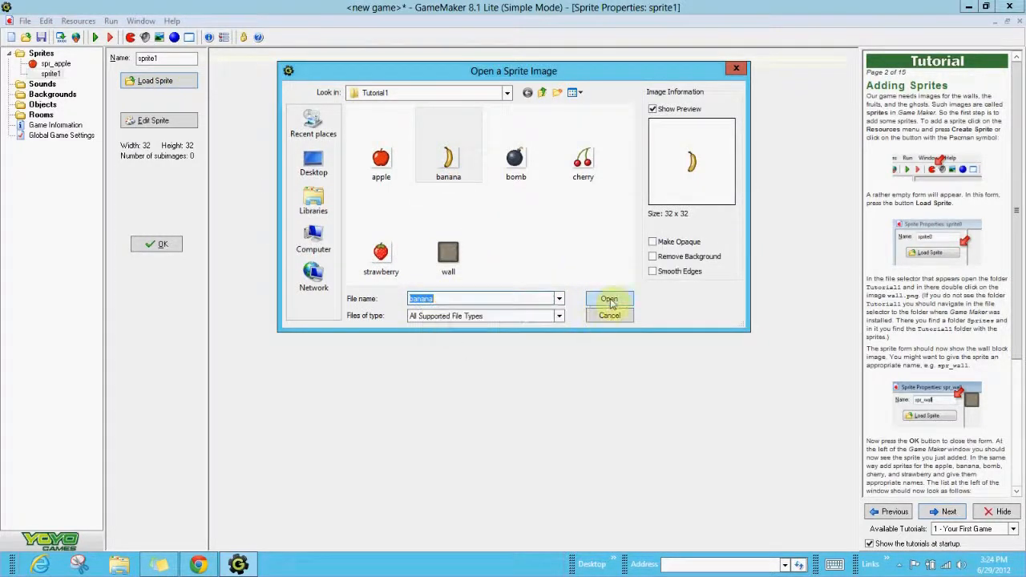
left_click(610, 298)
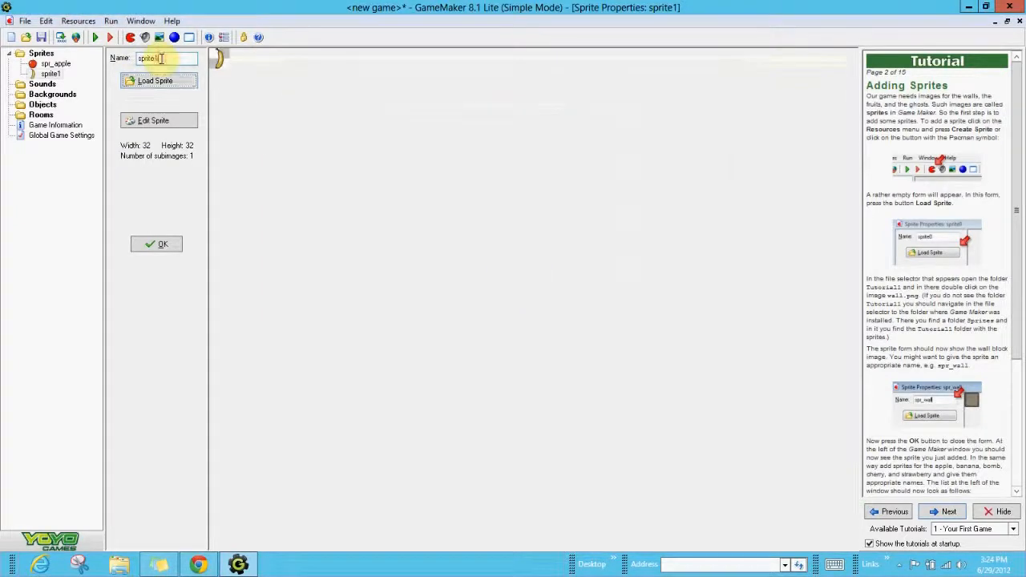
- Rename the banana sprite to spr_banana and accept its properties
double_click(161, 58)
type("spr")
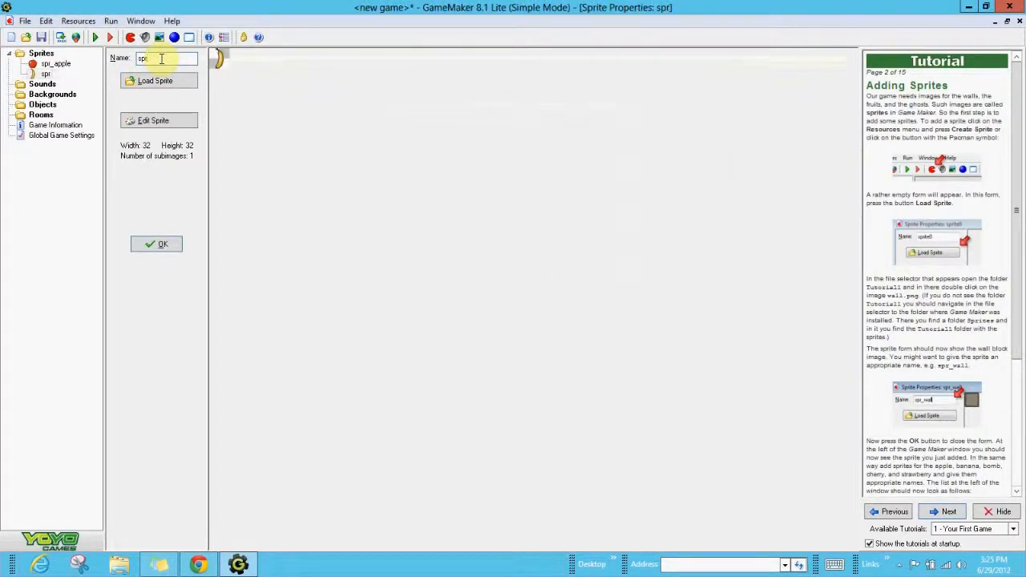
type("_")
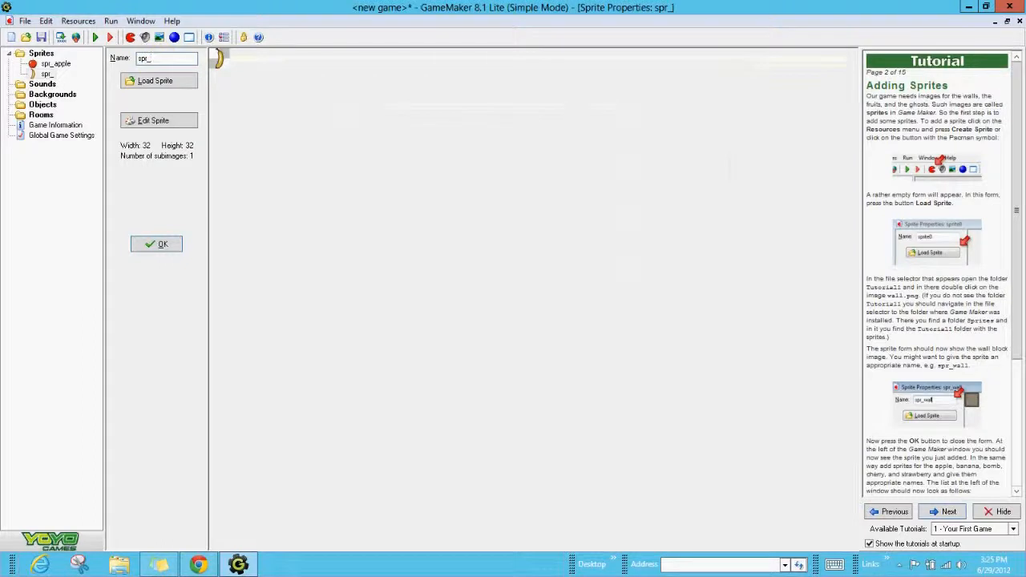
type("banana")
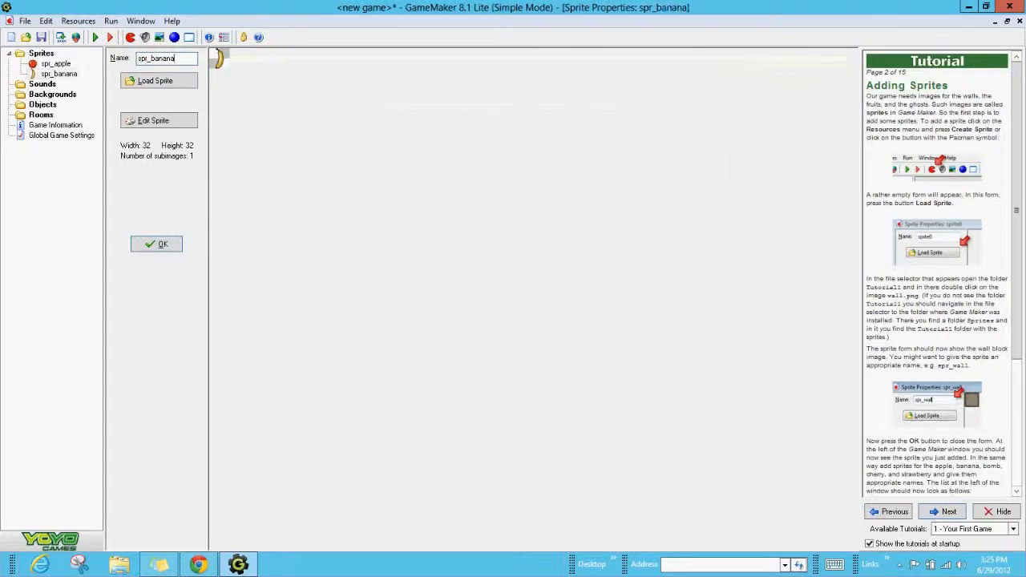
left_click(158, 249)
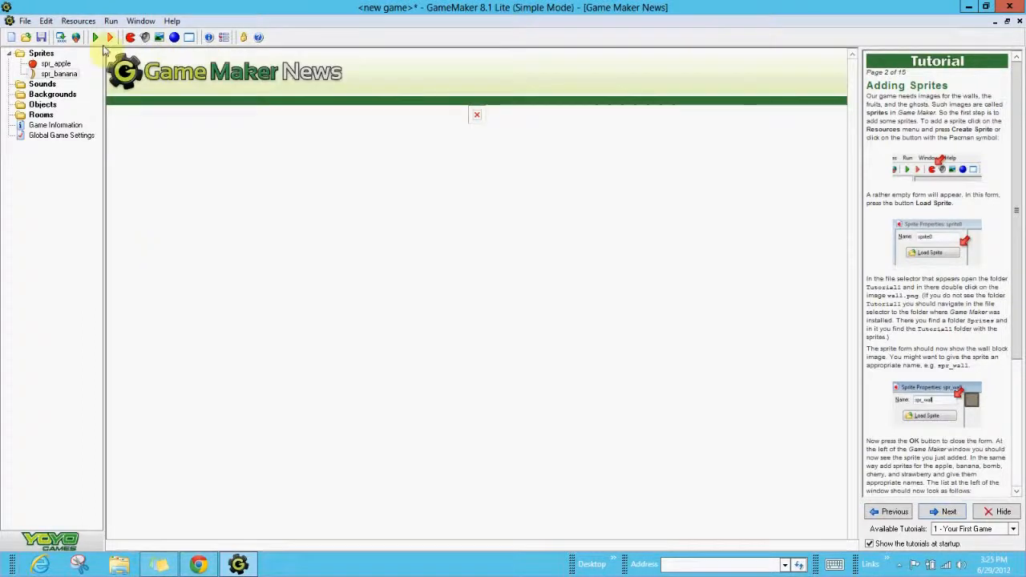
- Create a third sprite and load the bomb image from the Tutorial1 folder into it
left_click(130, 37)
left_click(164, 82)
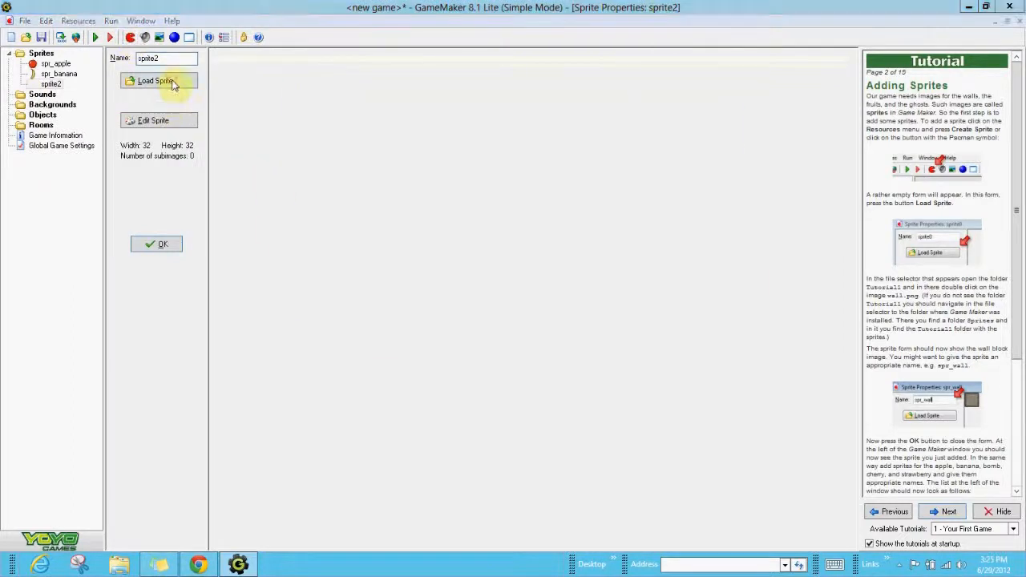
left_click(508, 170)
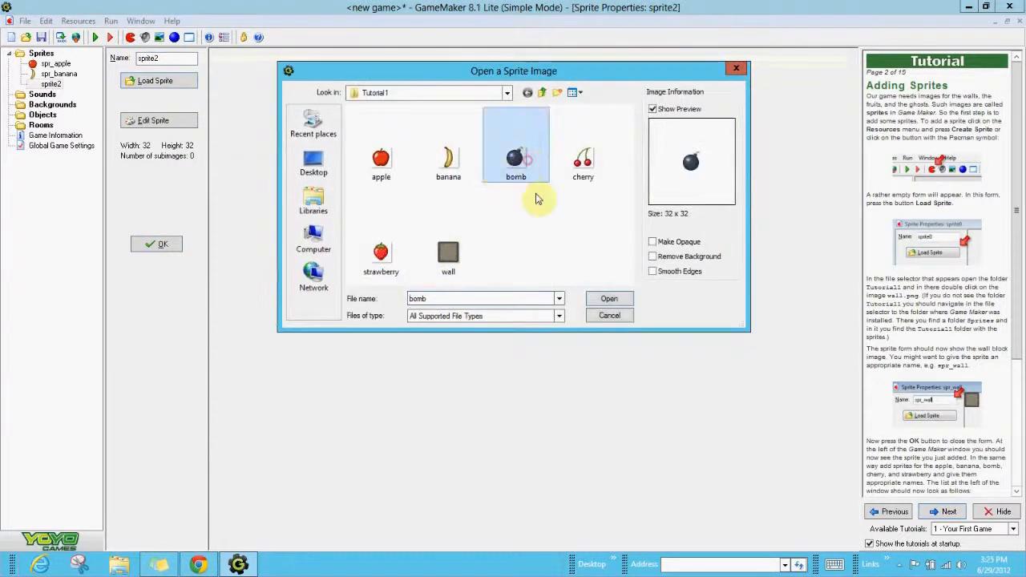
left_click(613, 301)
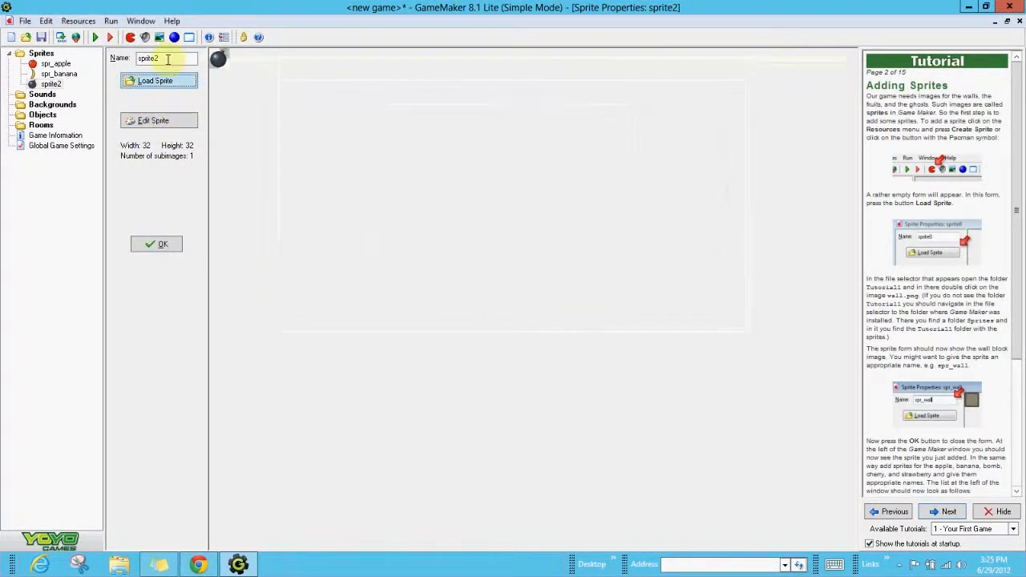
- Rename the bomb sprite to spr_bomb and accept its properties
double_click(170, 58)
type("spr")
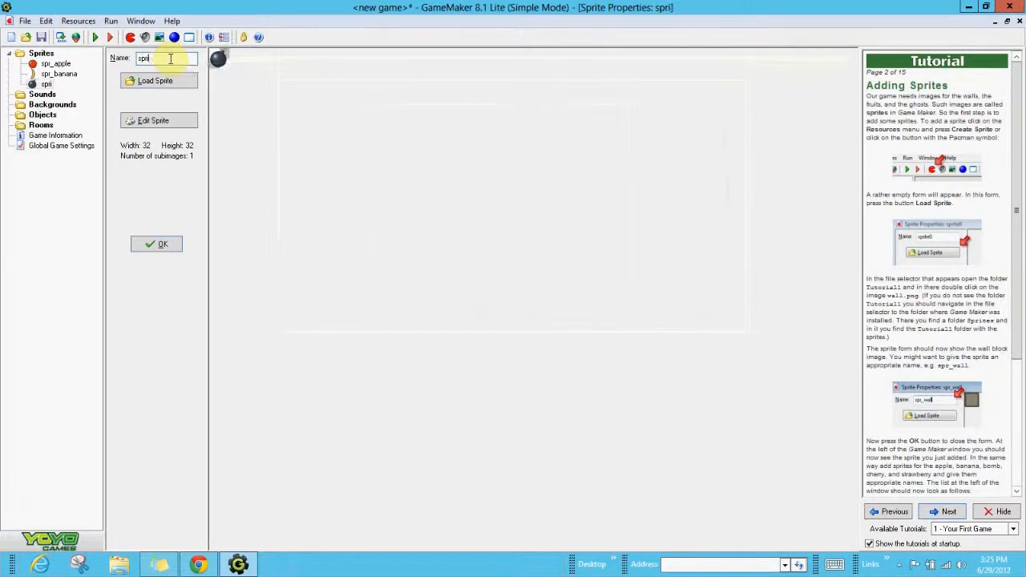
type("_")
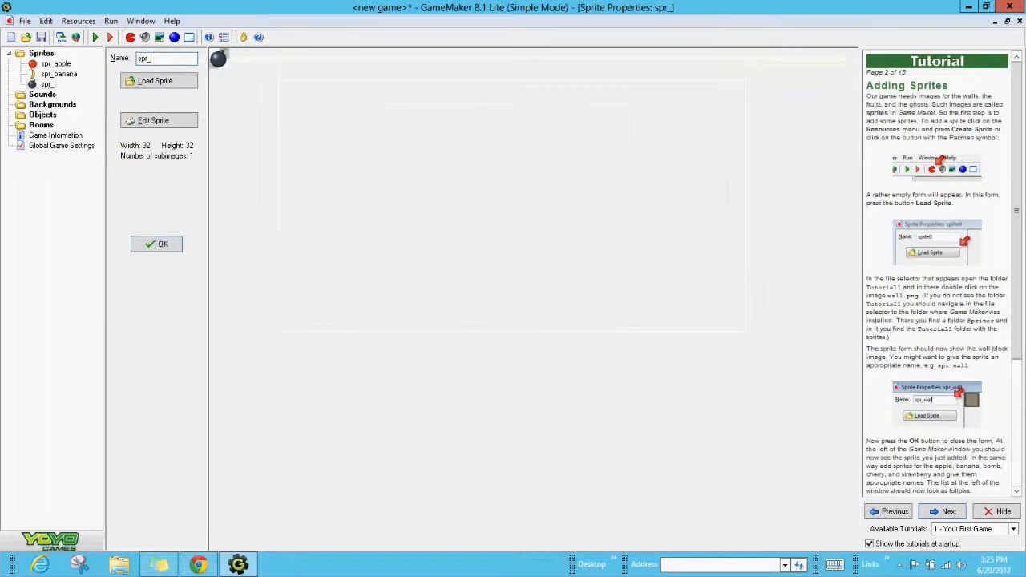
type("bomb")
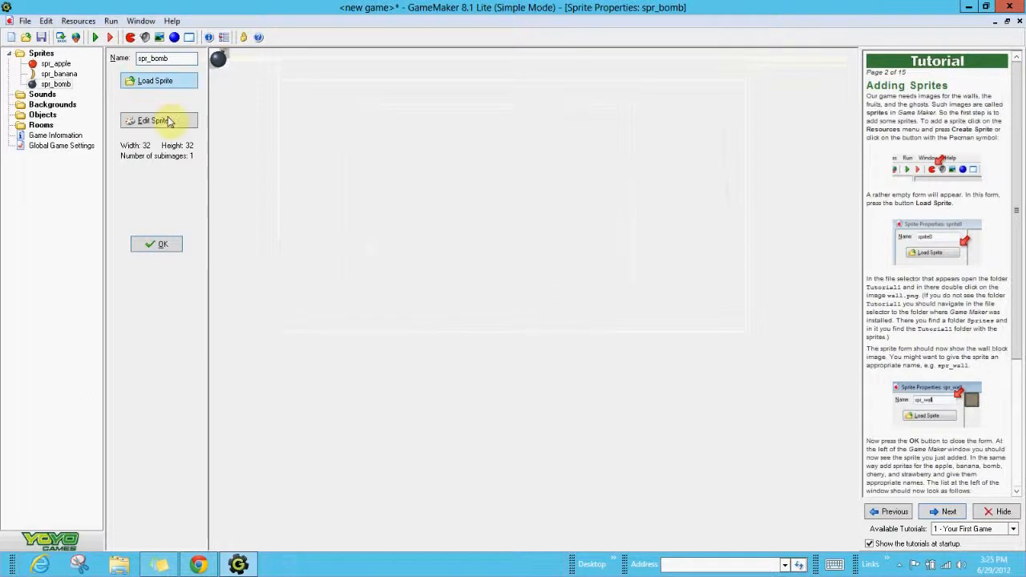
left_click(165, 246)
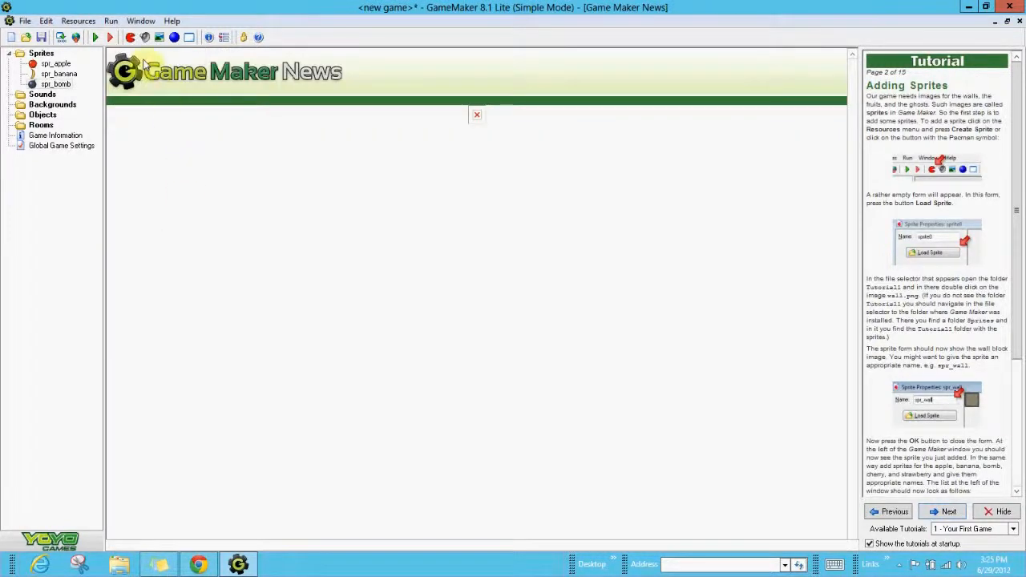
- Create a fourth sprite and load the cherry image from the Tutorial1 folder into it
left_click(130, 36)
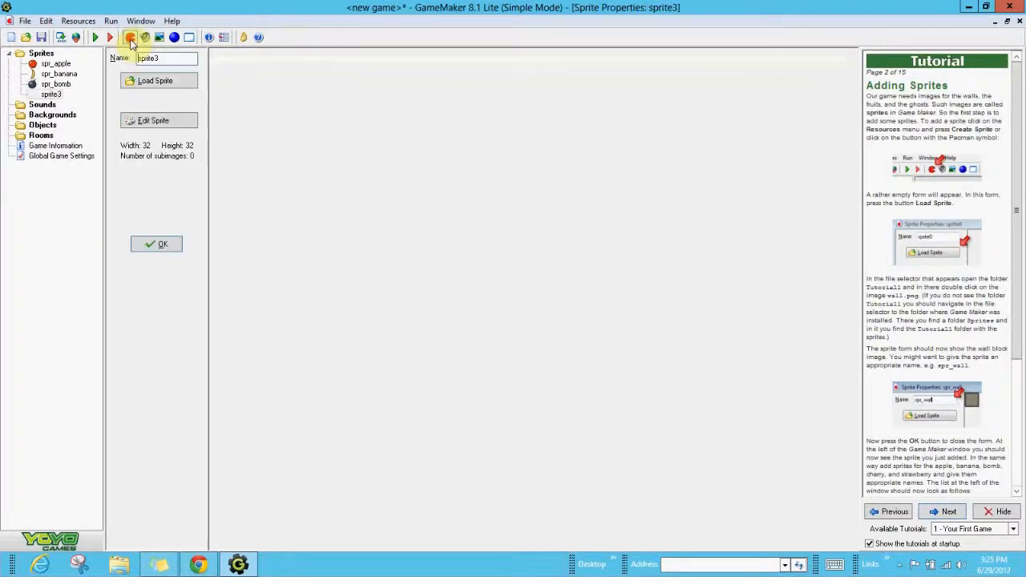
left_click(170, 86)
left_click(590, 165)
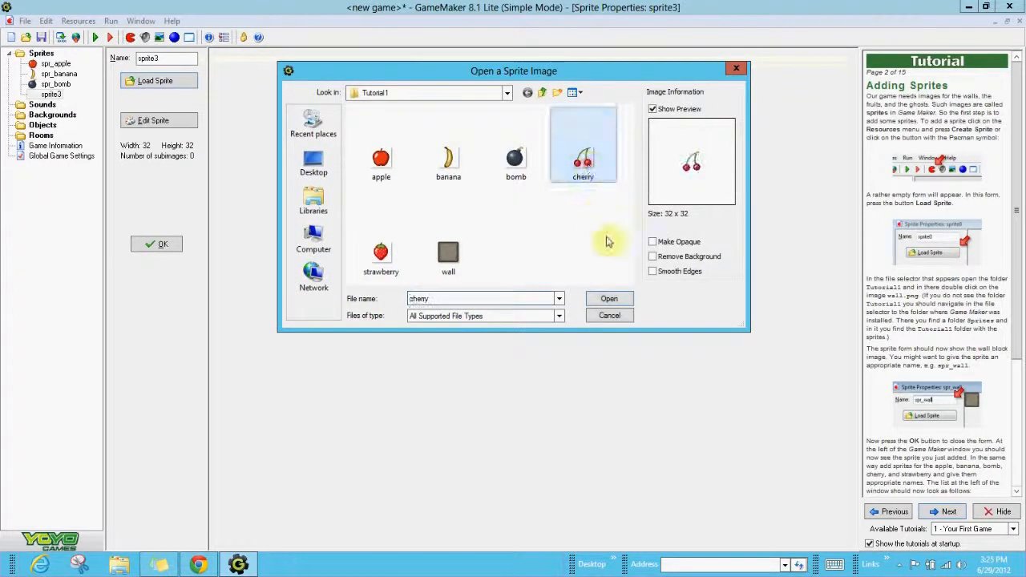
left_click(609, 298)
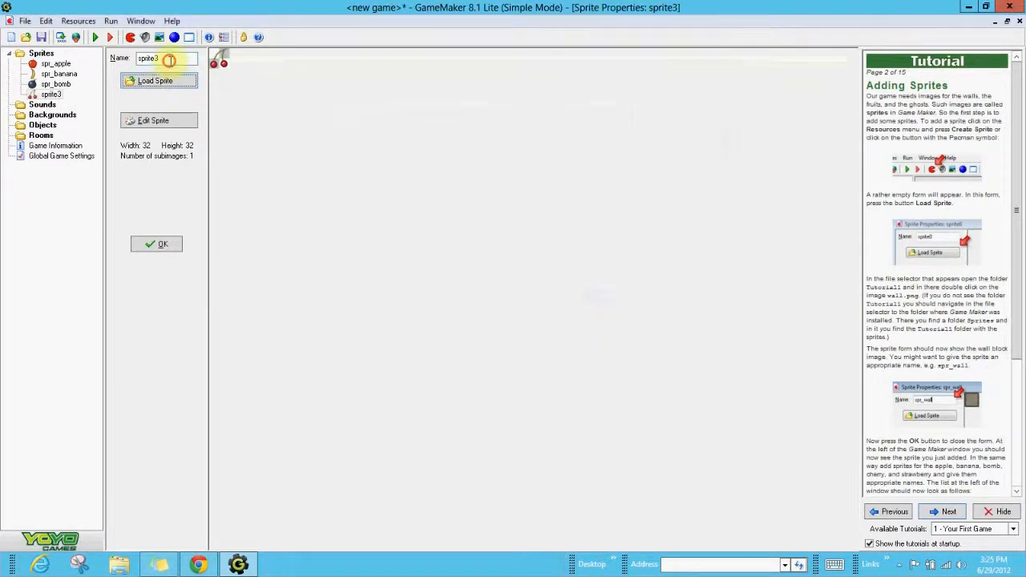
- Rename the cherry sprite to spr_cherry and accept its properties
key("BackSpace")
key("BackSpace")
key("BackSpace")
key("BackSpace")
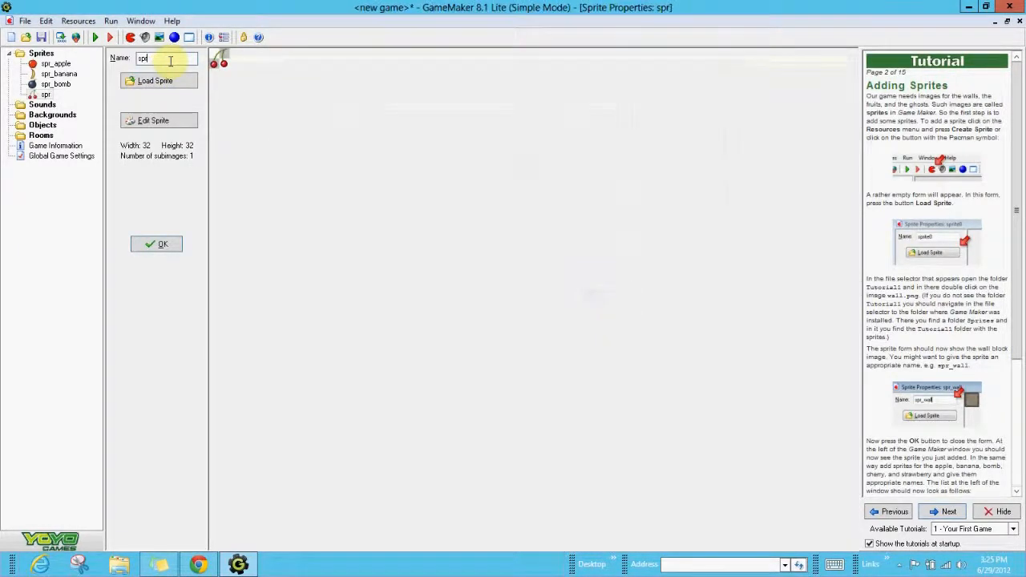
type("_cherry")
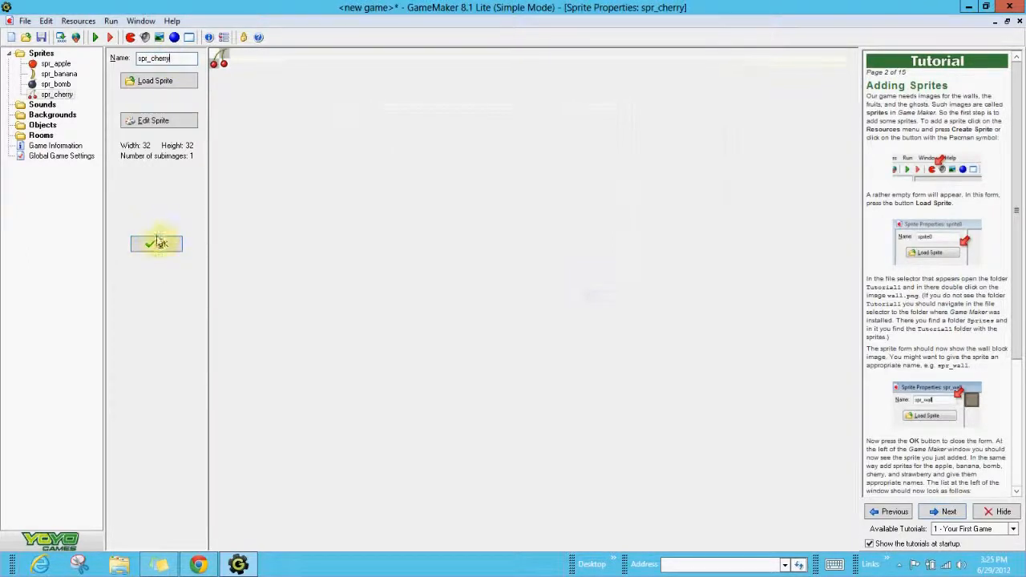
left_click(157, 244)
- Create a fifth sprite and load the strawberry image from the Tutorial1 folder into it
left_click(77, 21)
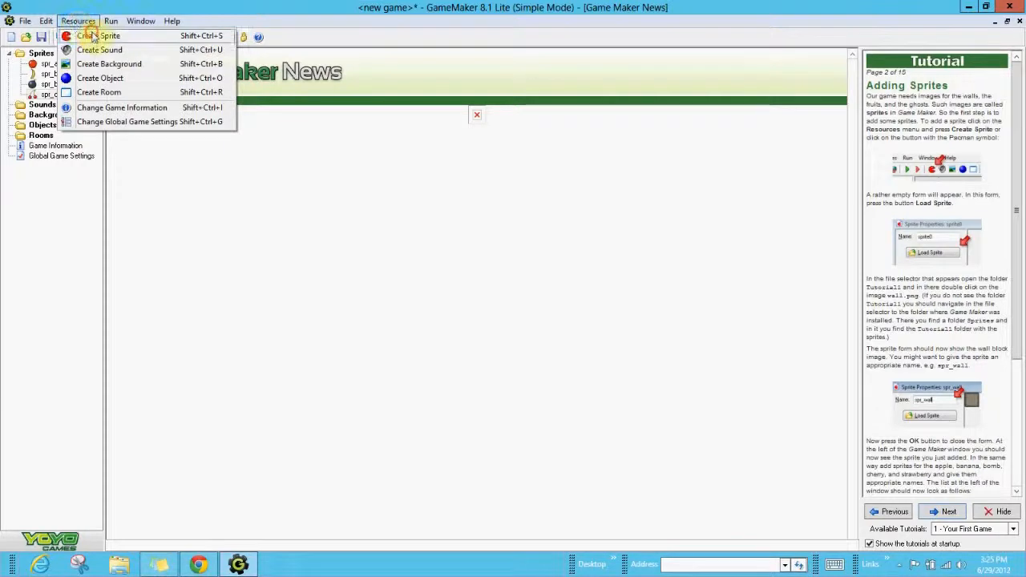
left_click(90, 35)
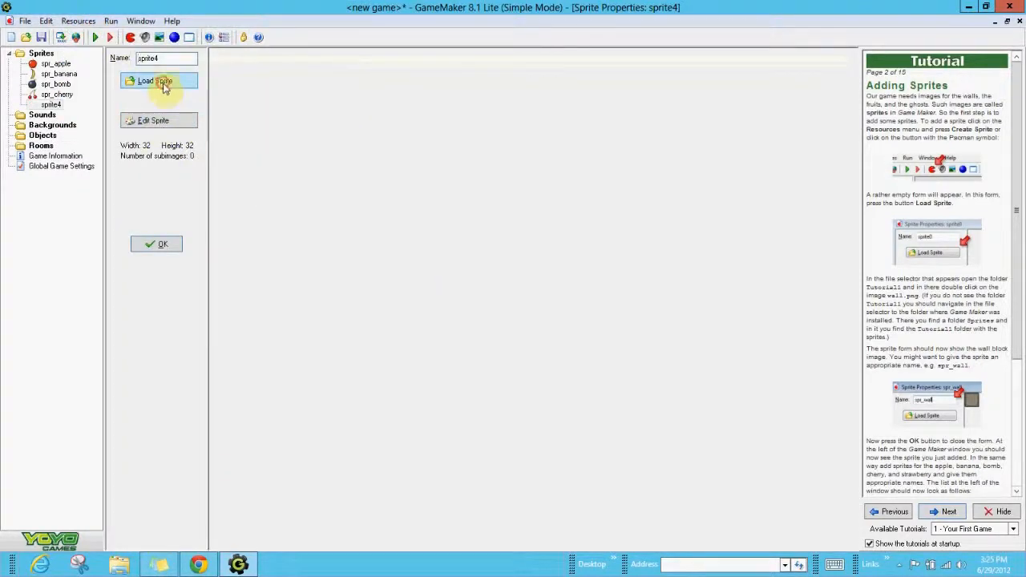
left_click(164, 86)
left_click(456, 253)
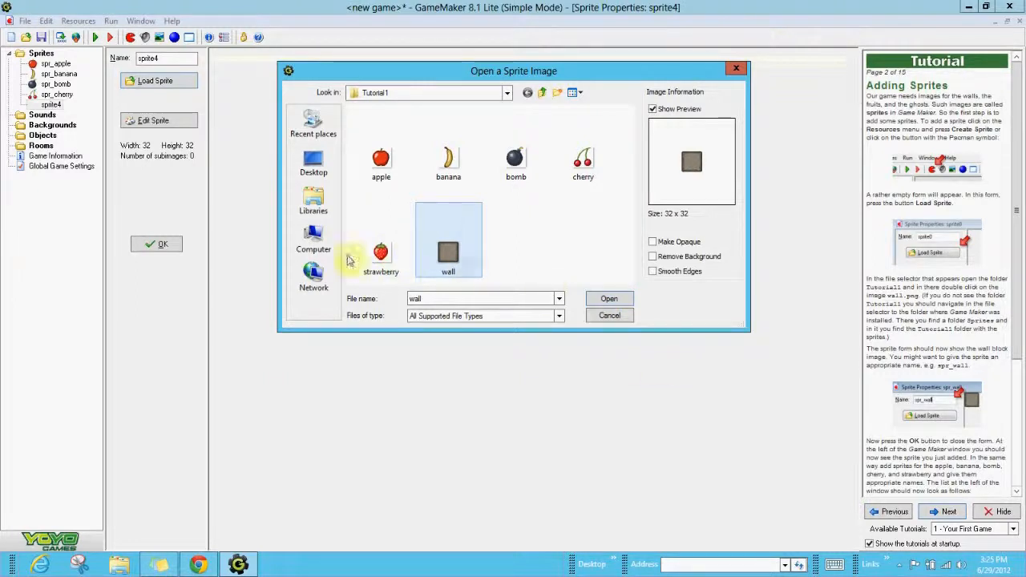
left_click(376, 253)
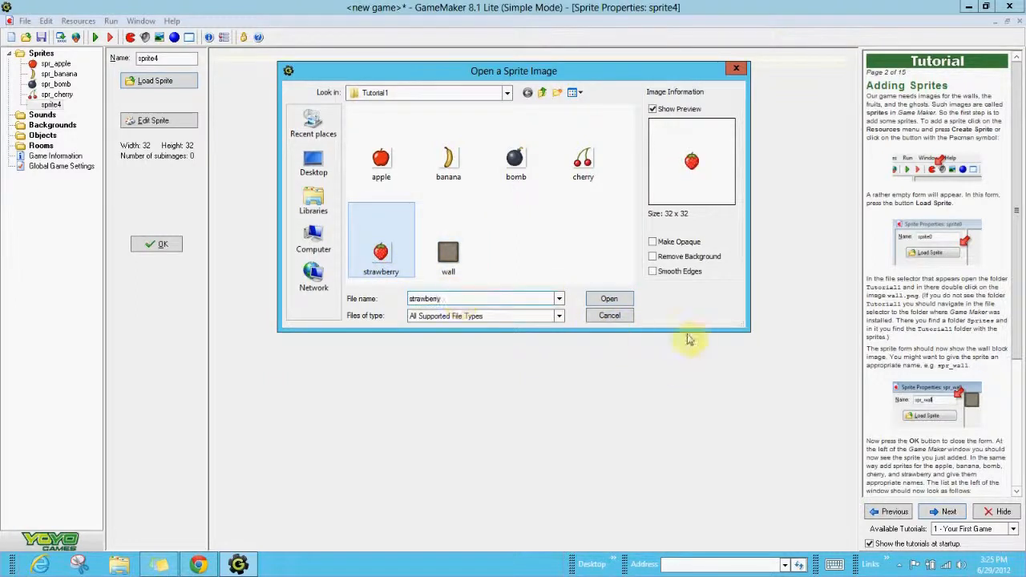
left_click(611, 299)
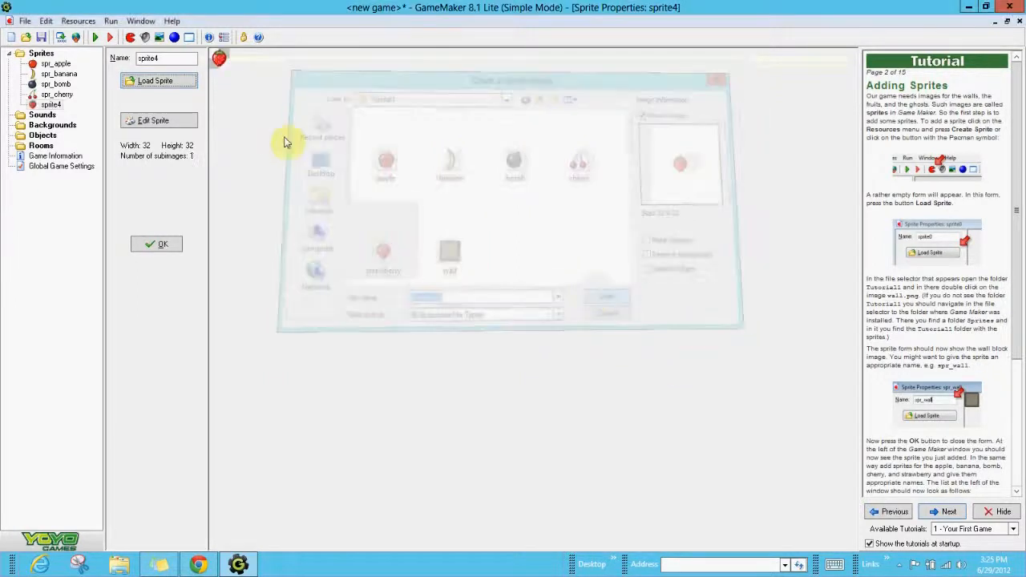
- Rename the strawberry sprite to spr_strawberry and accept its properties
left_click(166, 59)
key("BackSpace")
key("BackSpace")
key("BackSpace")
key("BackSpace")
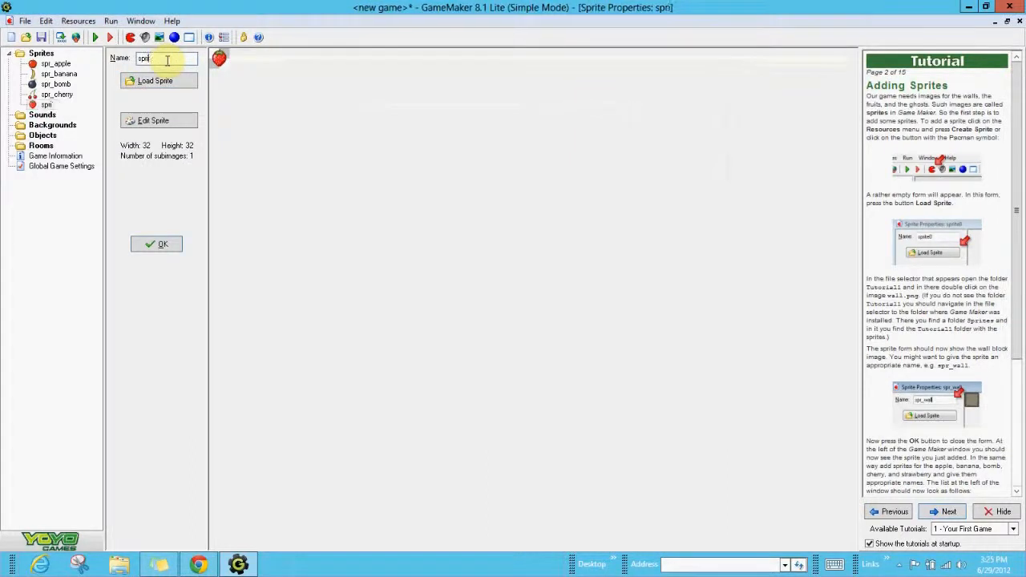
type("_")
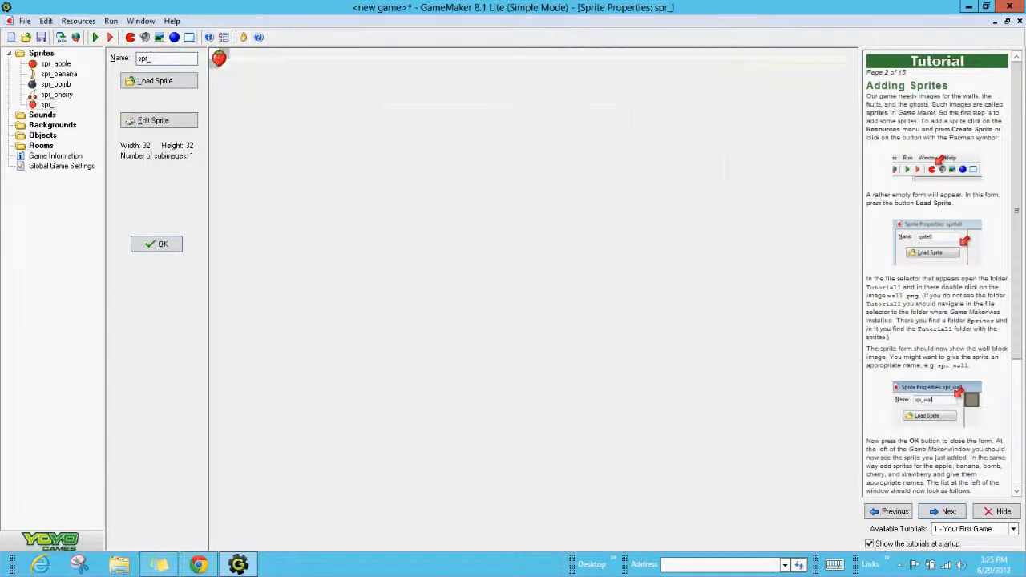
type("strawbe")
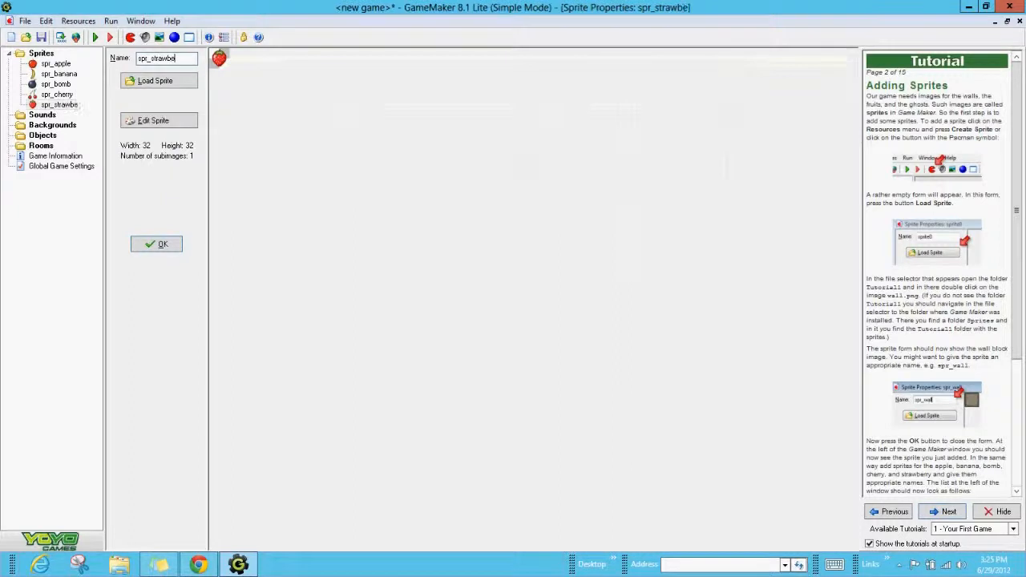
type("rry")
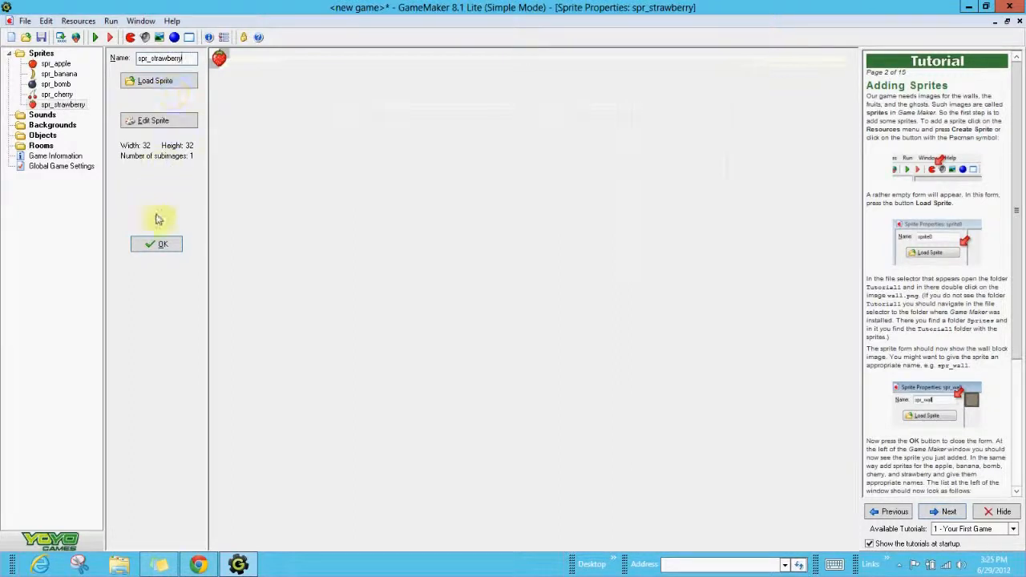
left_click(157, 244)
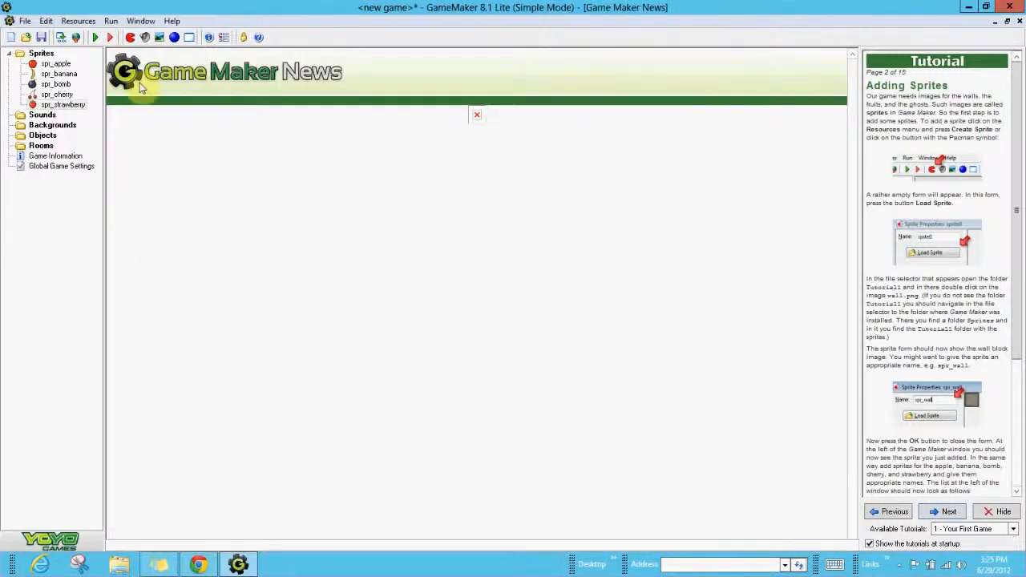
- Create a sixth sprite and load the wall image from the Tutorial1 folder into it
left_click(131, 37)
left_click(172, 87)
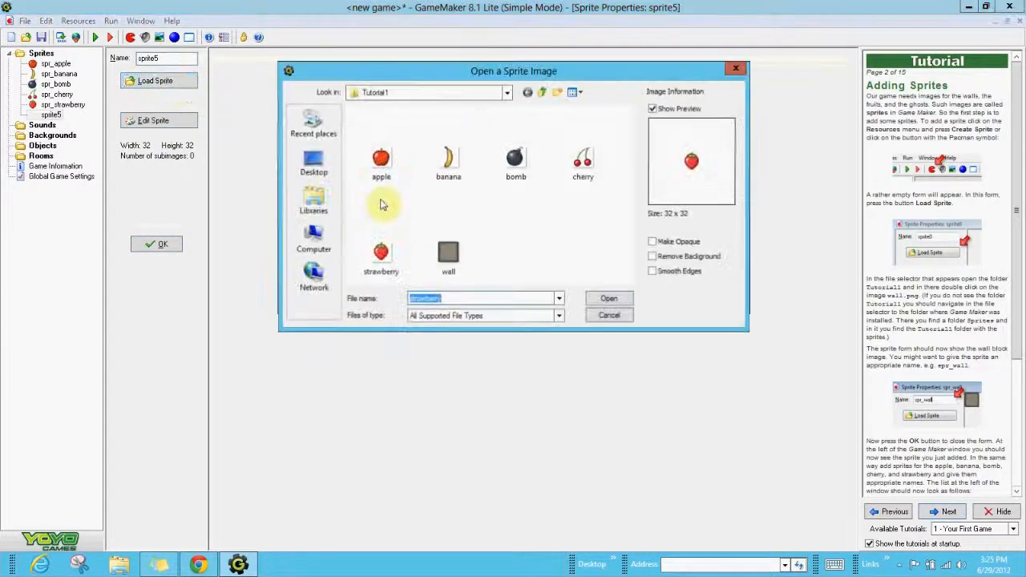
left_click(449, 251)
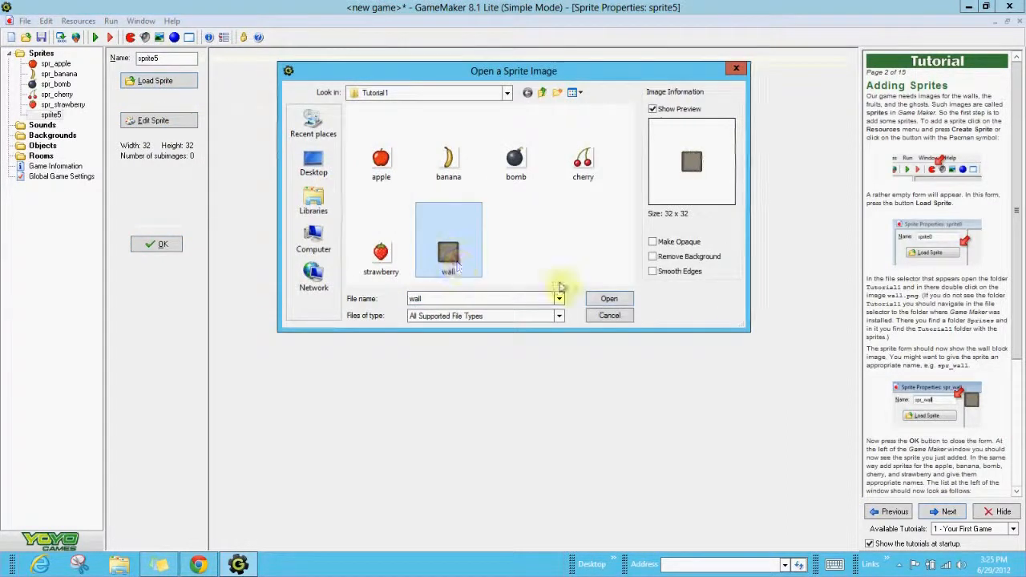
left_click(610, 298)
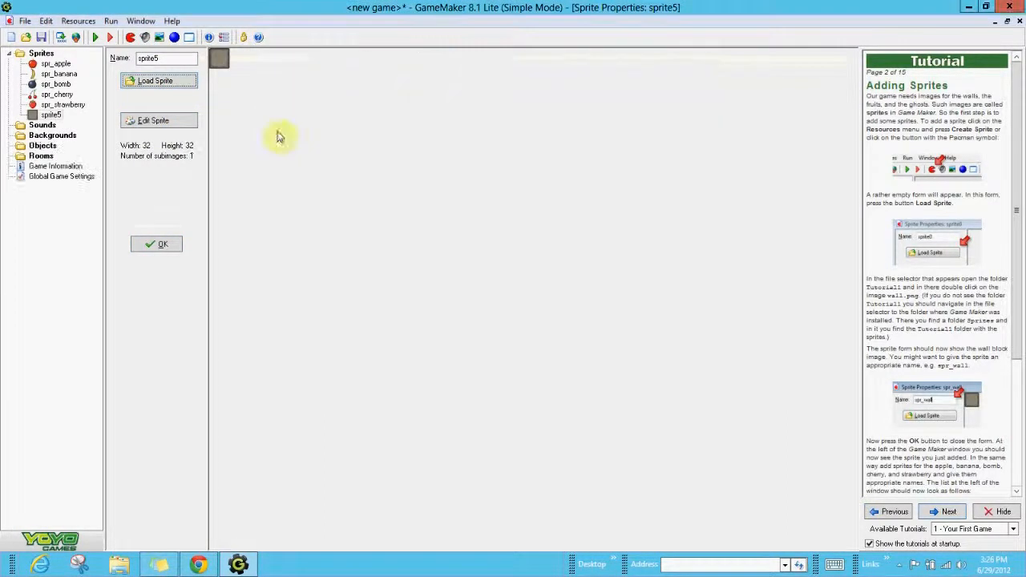
- Rename the wall sprite to spr_wall and accept its properties
left_click(166, 58)
key("BackSpace")
key("BackSpace")
key("BackSpace")
key("BackSpace")
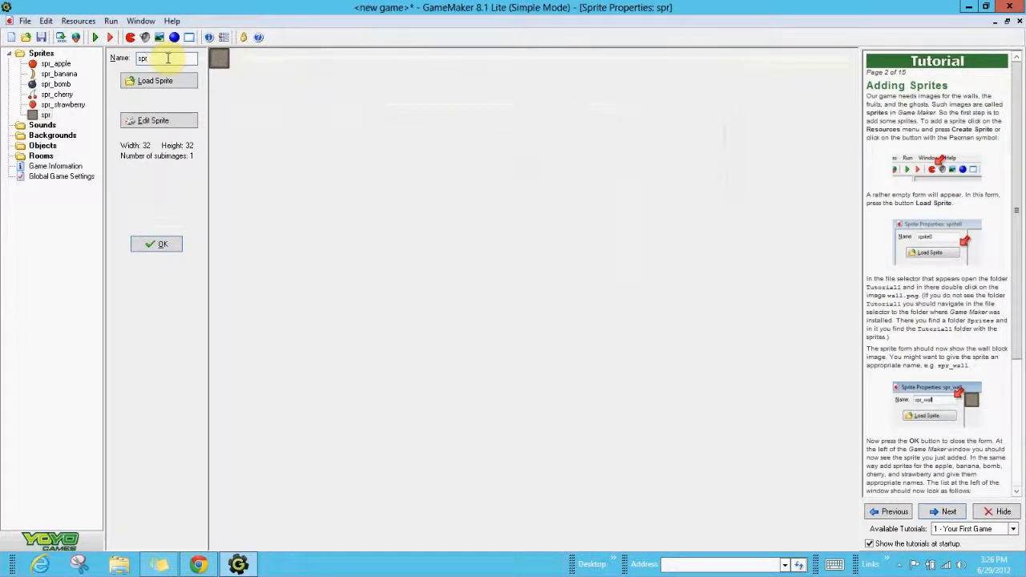
type("_wall")
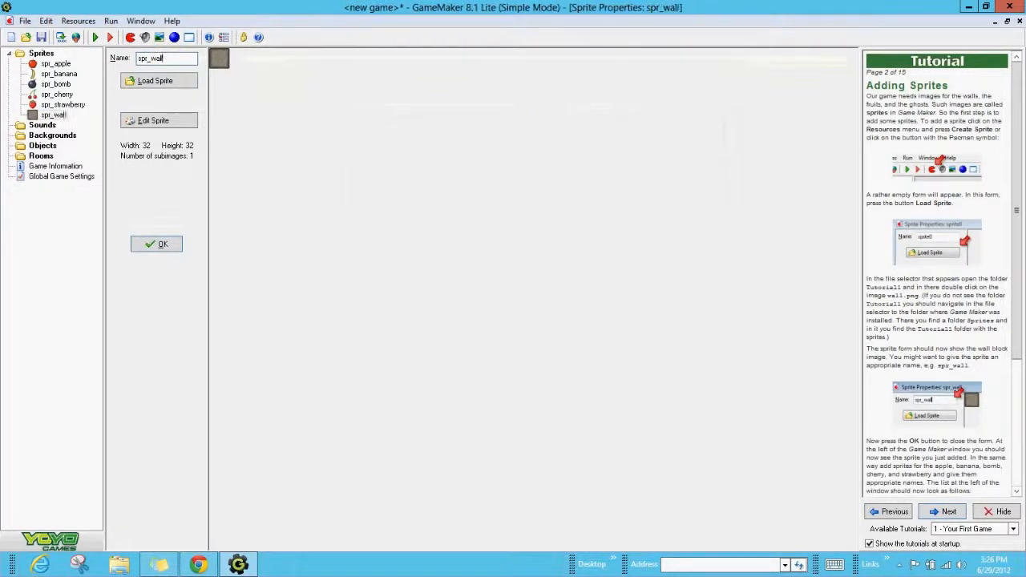
left_click(156, 244)
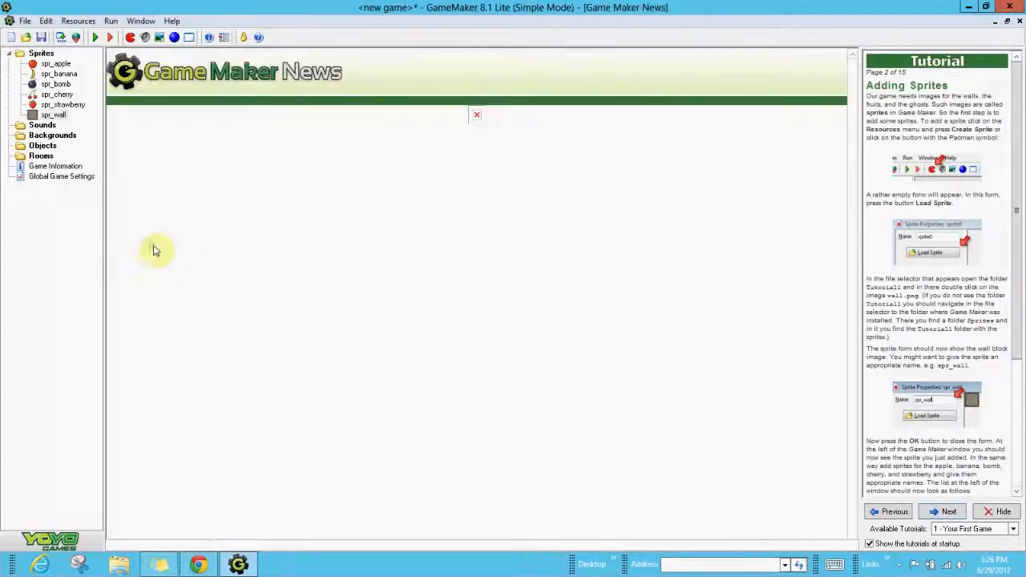
- Read the rest of the Adding Sprites tutorial page and advance to the Creating Objects page
left_click_drag(1020, 304, 1024, 458)
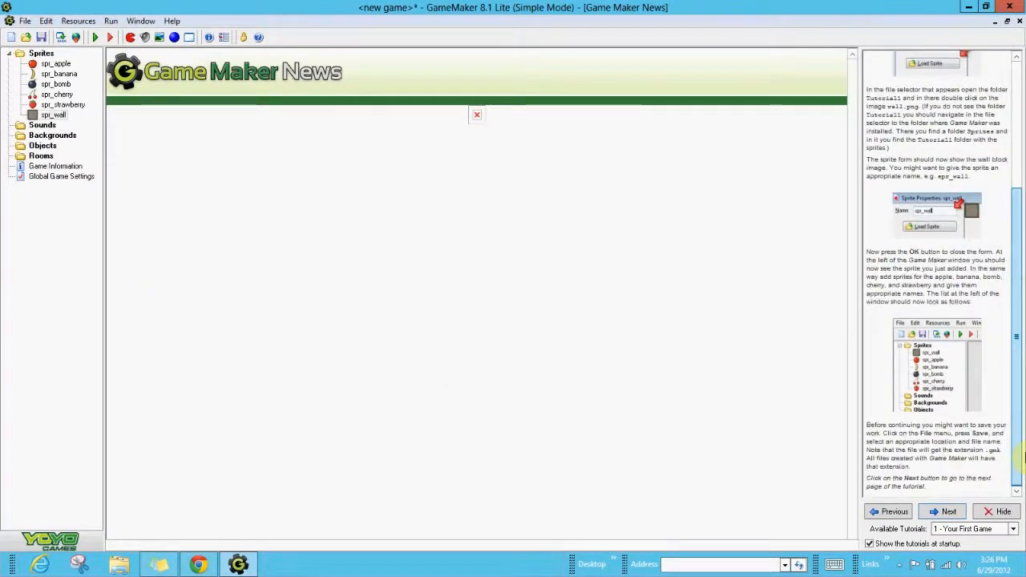
left_click(944, 513)
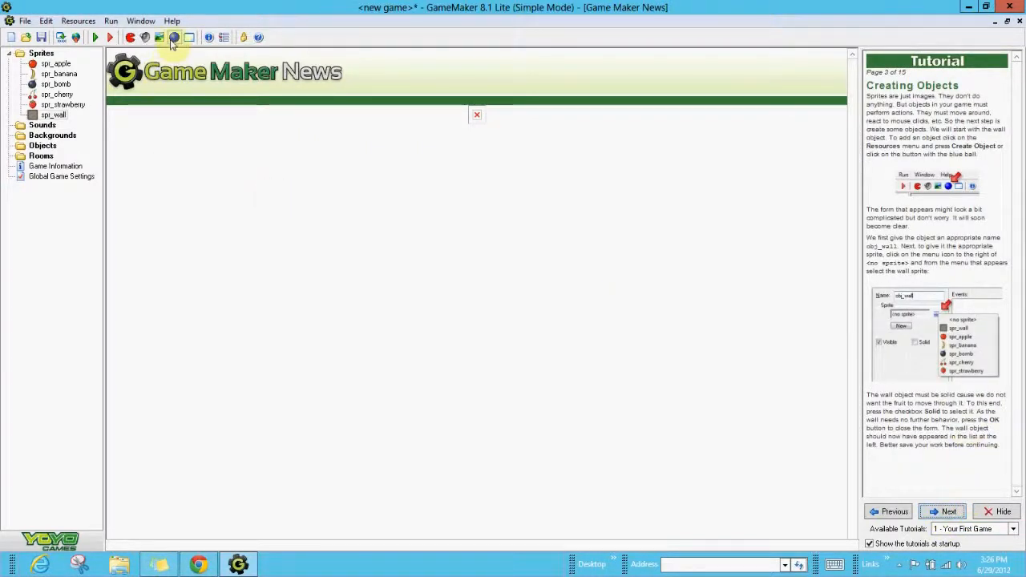
left_click(77, 22)
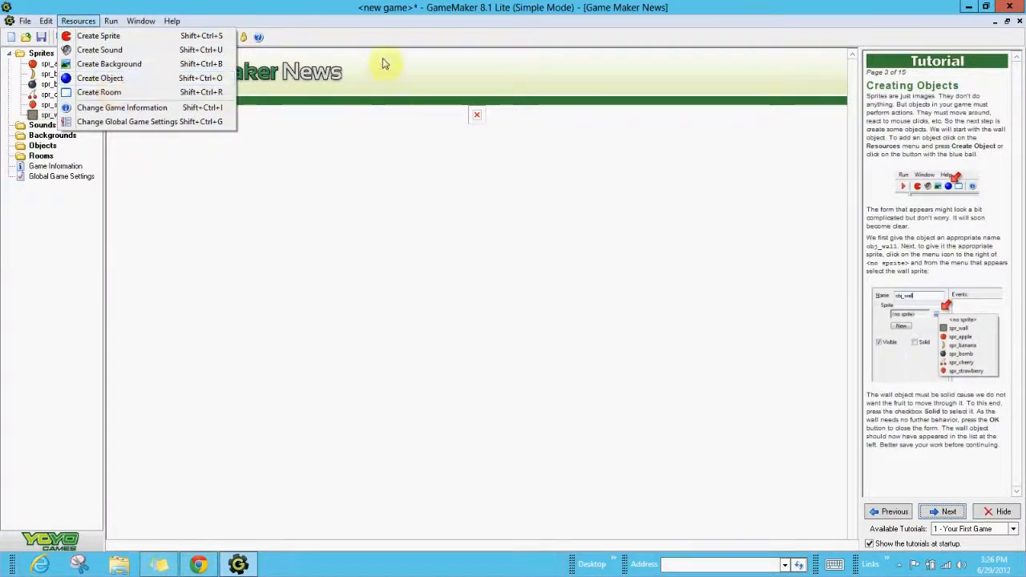
left_click(380, 30)
- Create a new object and name it obj_apple
left_click(175, 38)
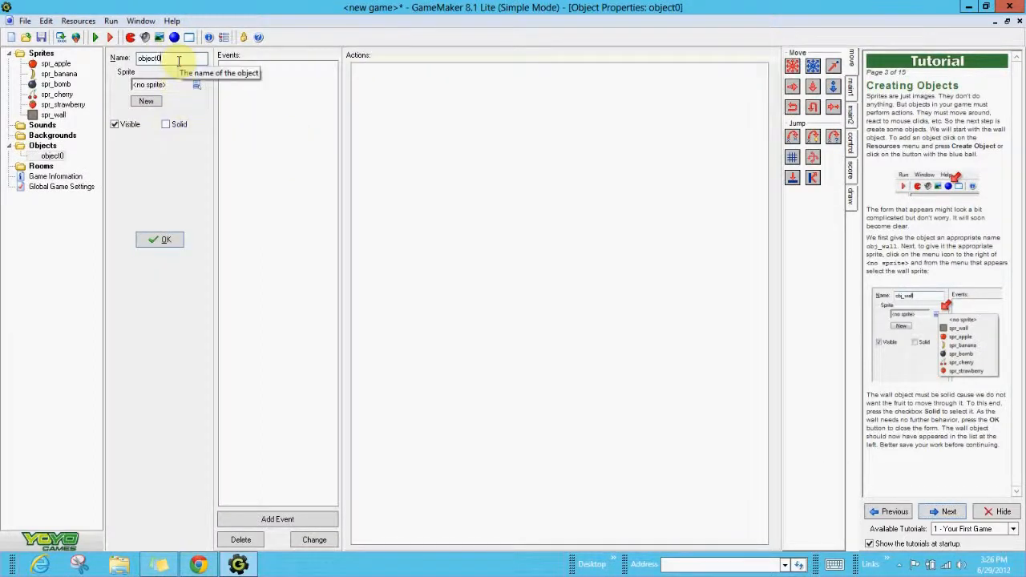
key("BackSpace")
key("BackSpace")
key("BackSpace")
key("BackSpace")
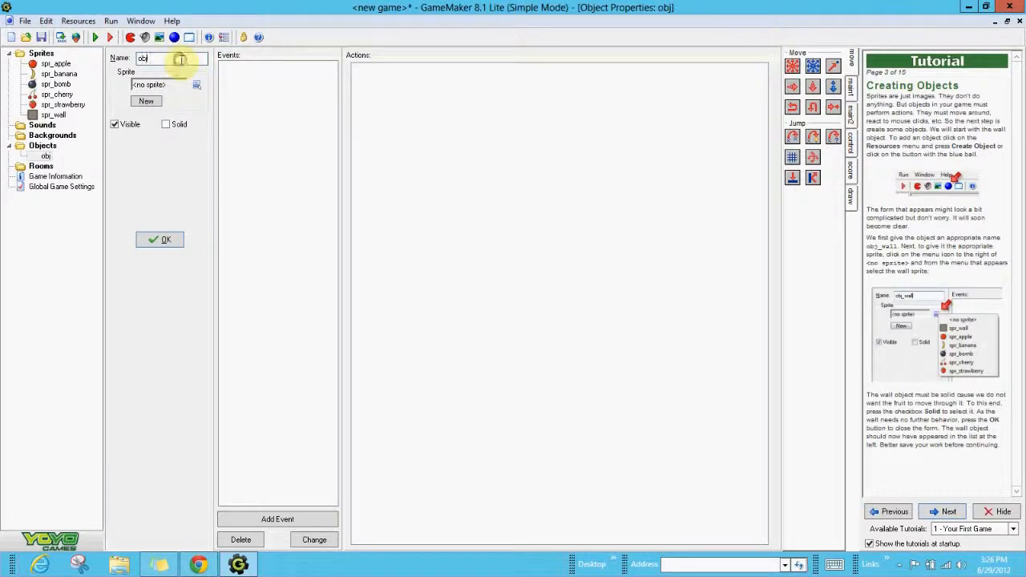
type("_")
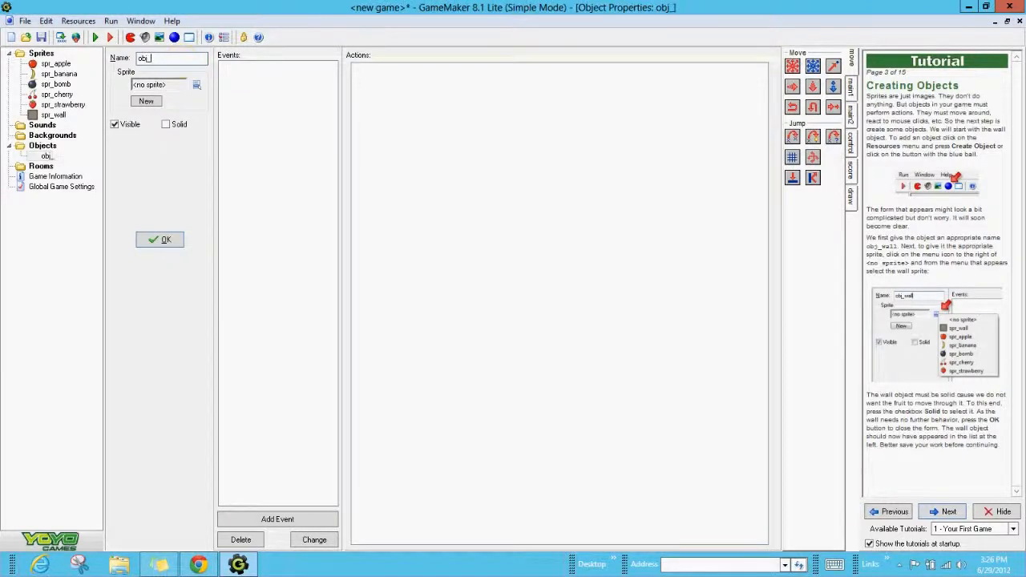
type("apl")
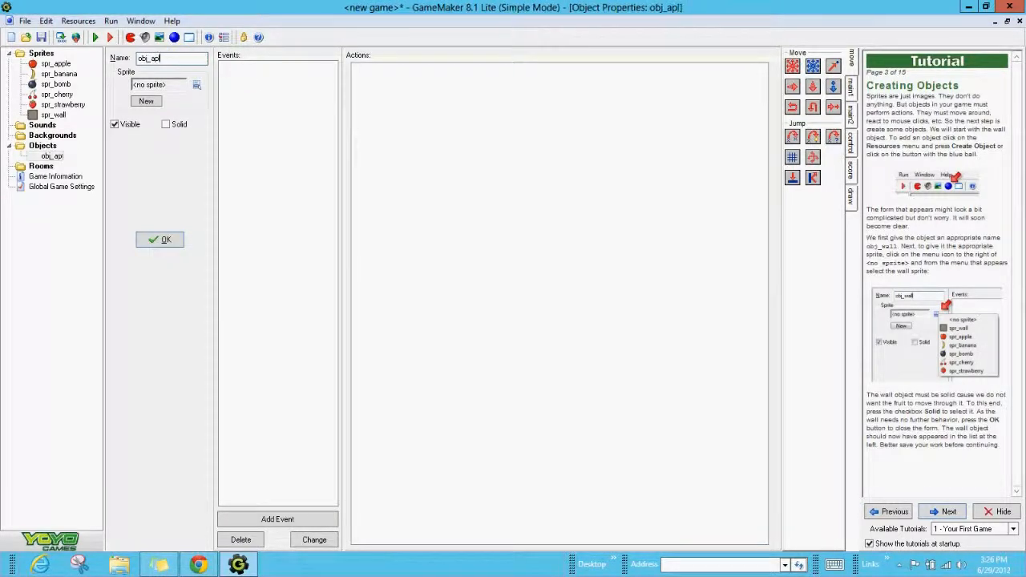
key("BackSpace")
type("ple")
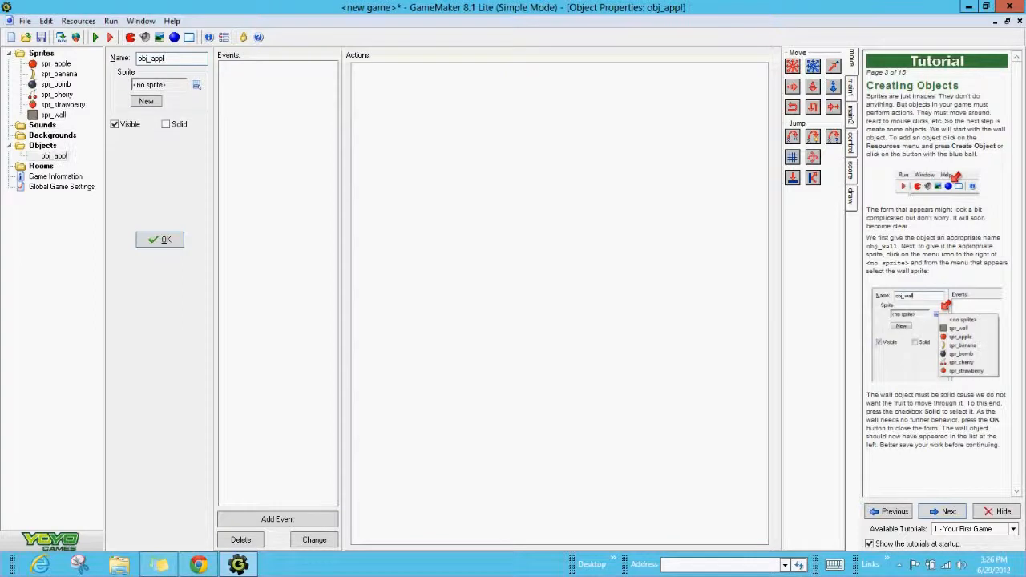
- Assign the spr_apple sprite to the apple object and accept its properties
left_click(199, 86)
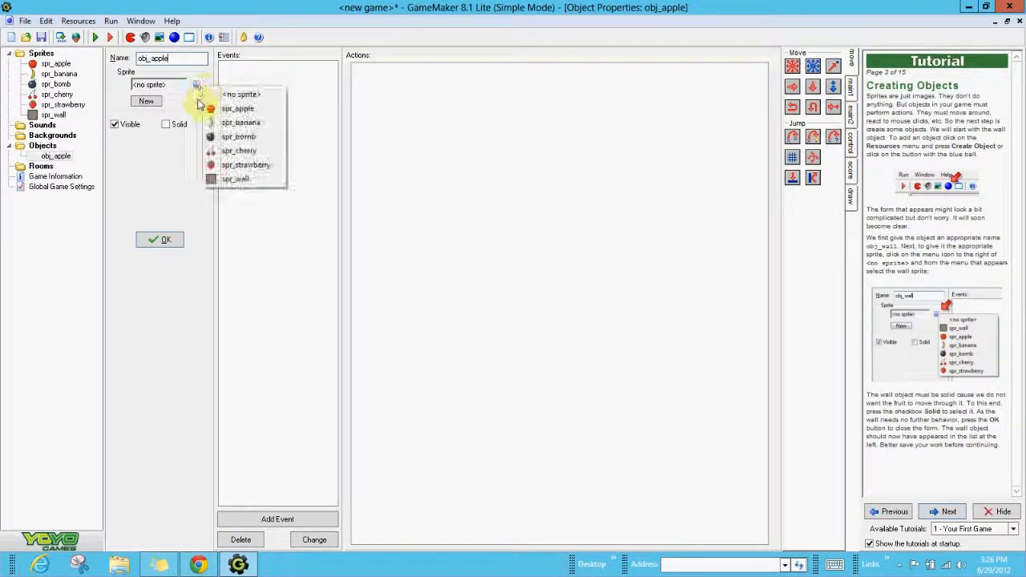
left_click(239, 111)
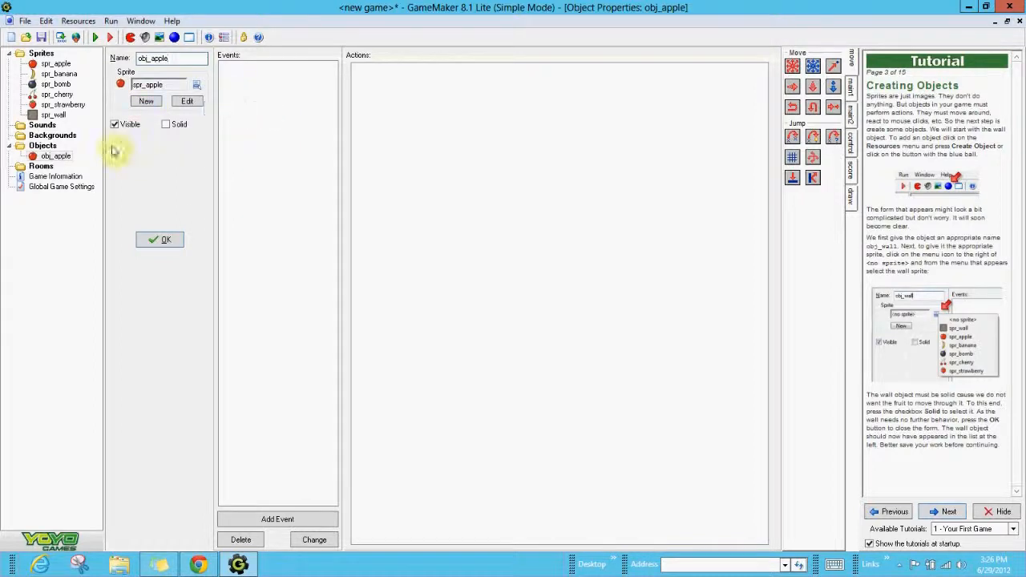
left_click(164, 245)
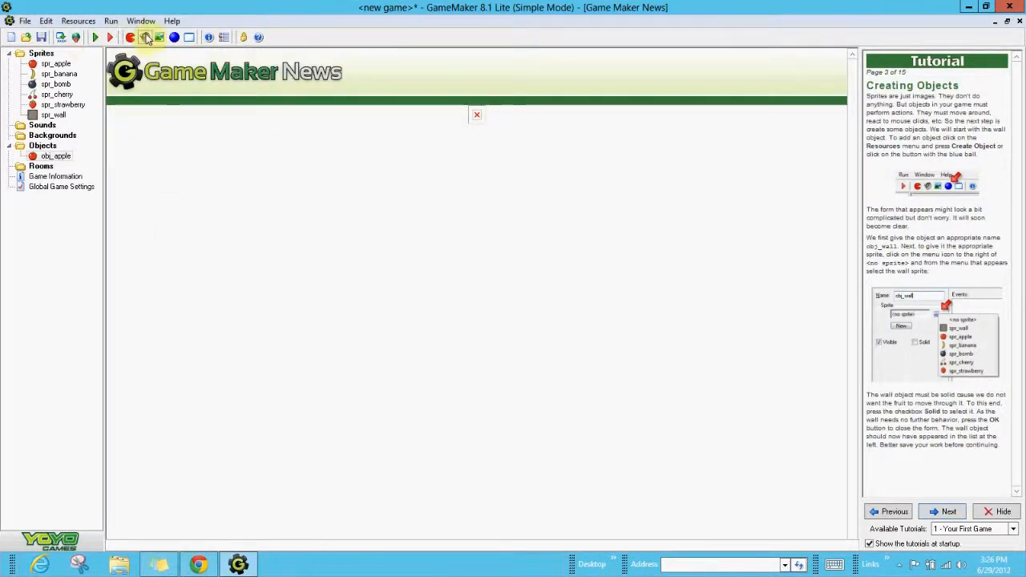
- Create a second object named obj_wall and assign the spr_wall sprite to it
left_click(174, 38)
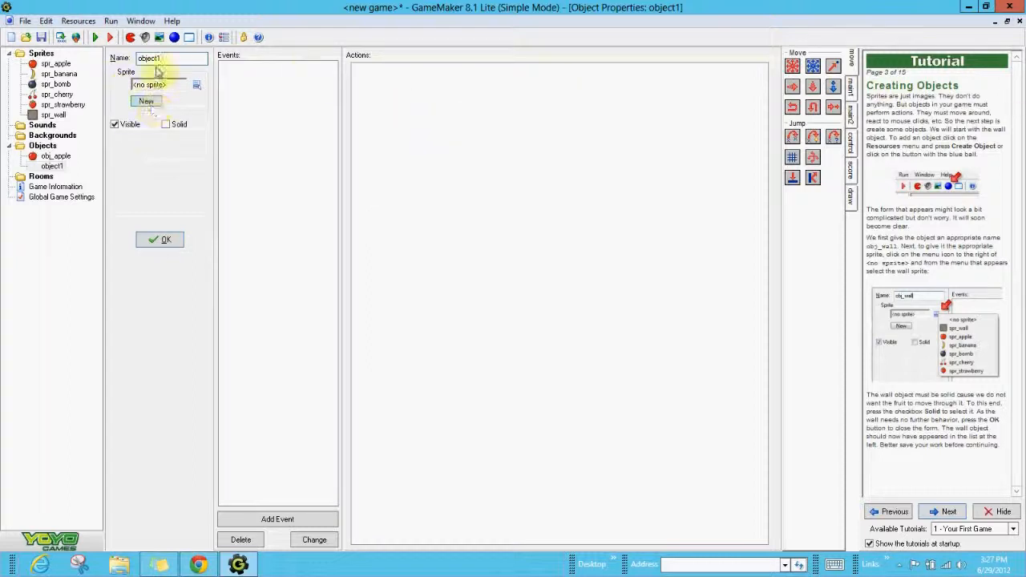
type("obj")
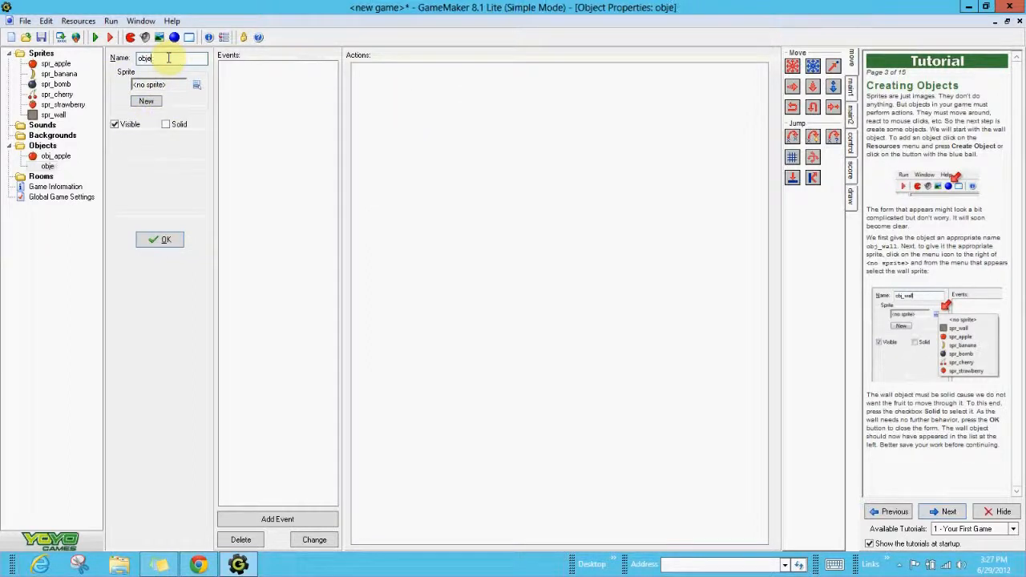
type("_")
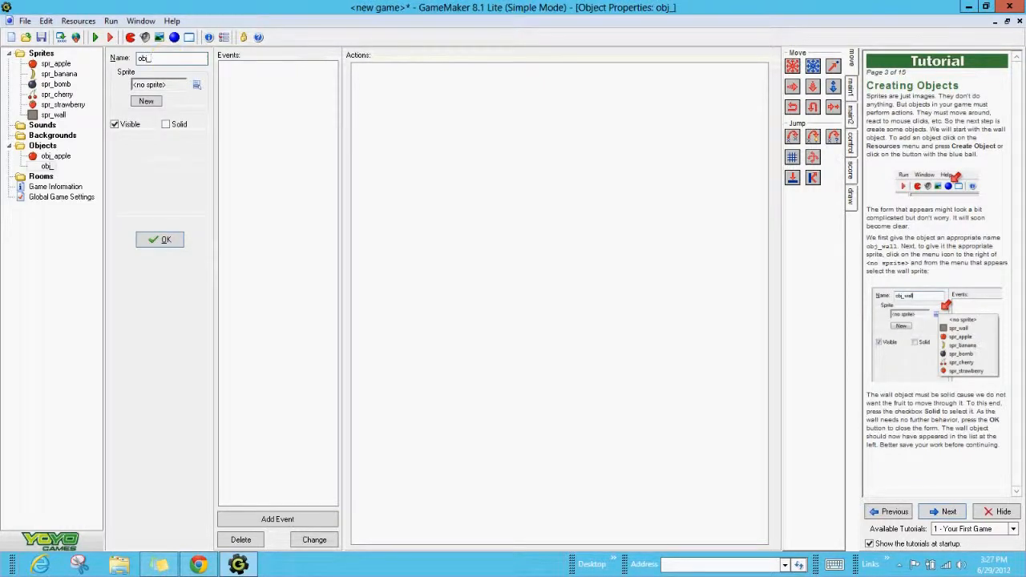
type("wall")
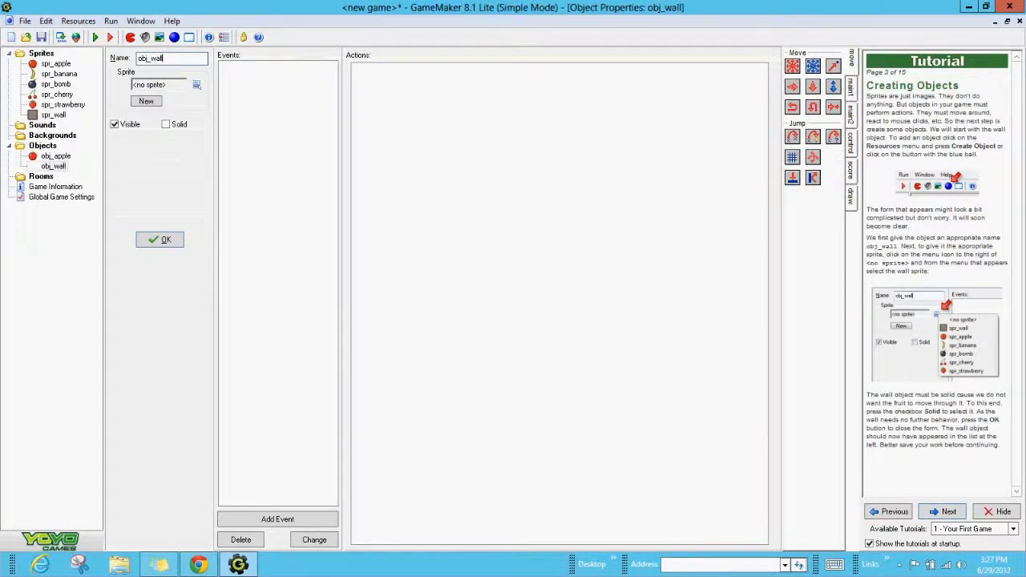
left_click(197, 85)
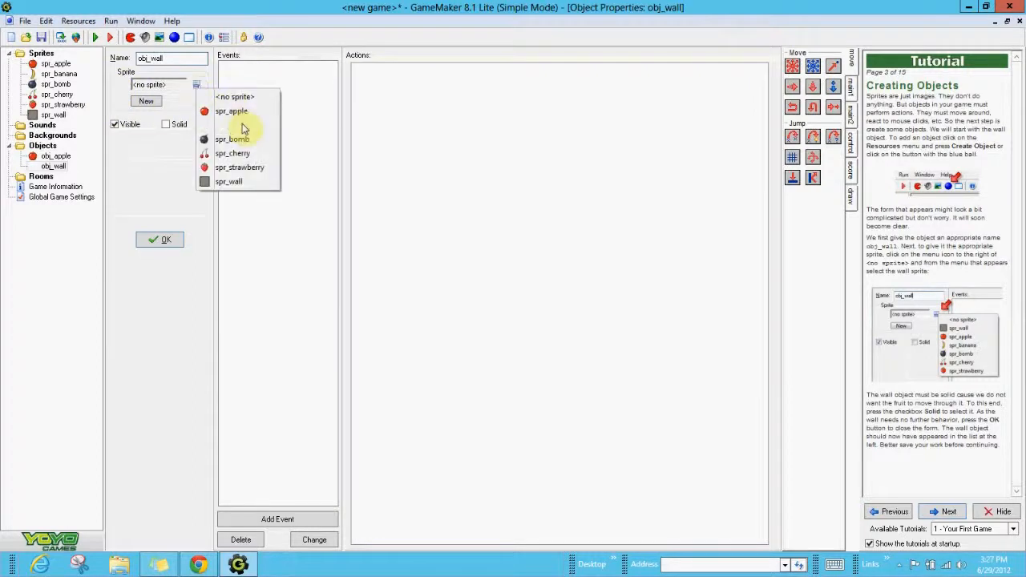
left_click(230, 182)
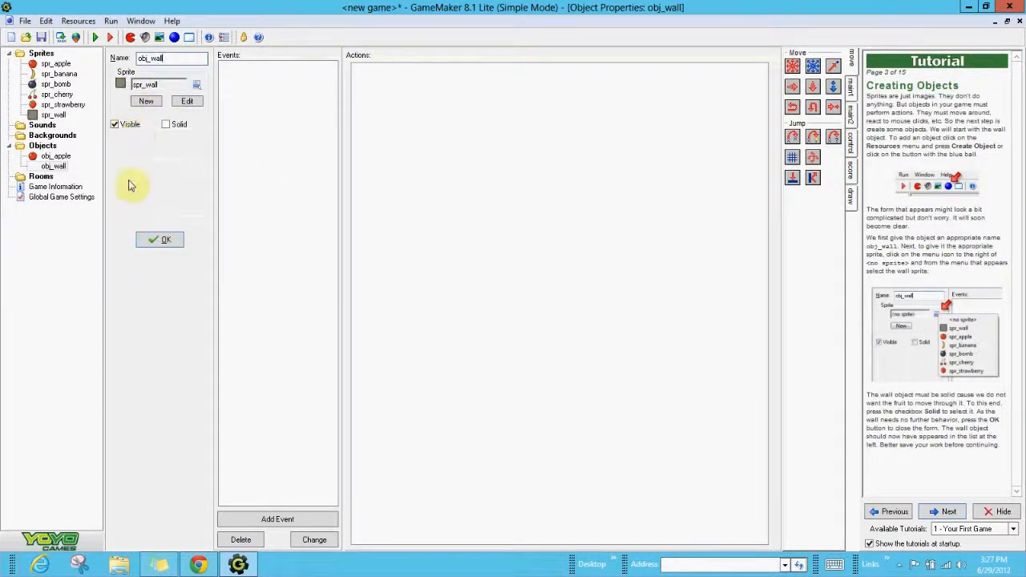
- Make the wall object solid and accept its properties, and advance the tutorial to The Apple Object page
left_click(167, 126)
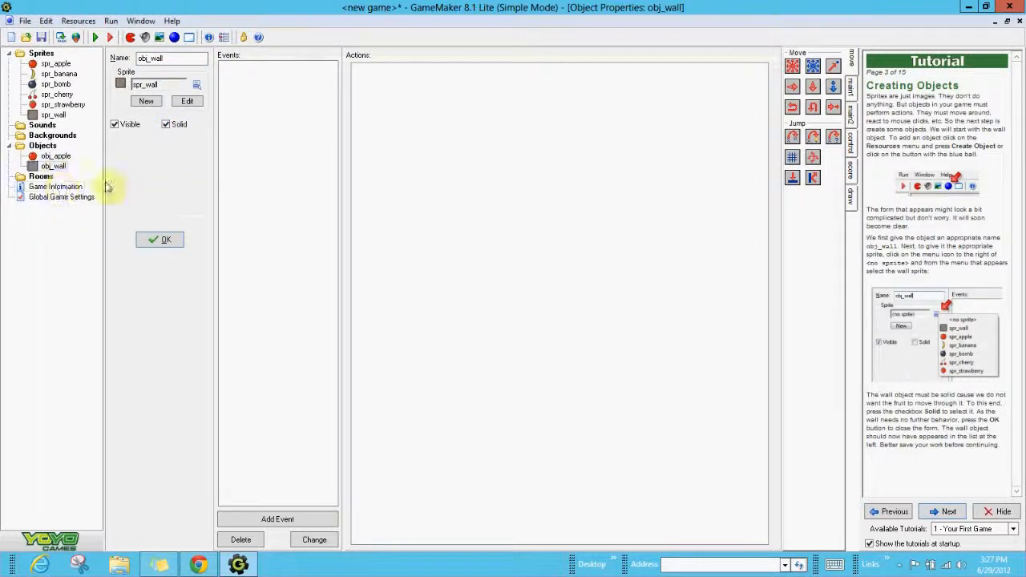
left_click(163, 243)
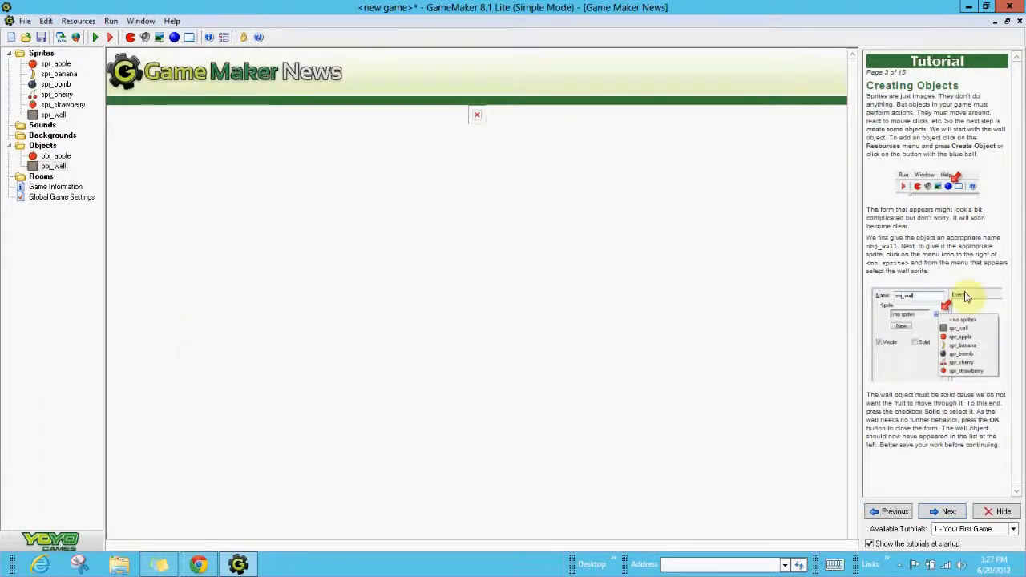
left_click(945, 513)
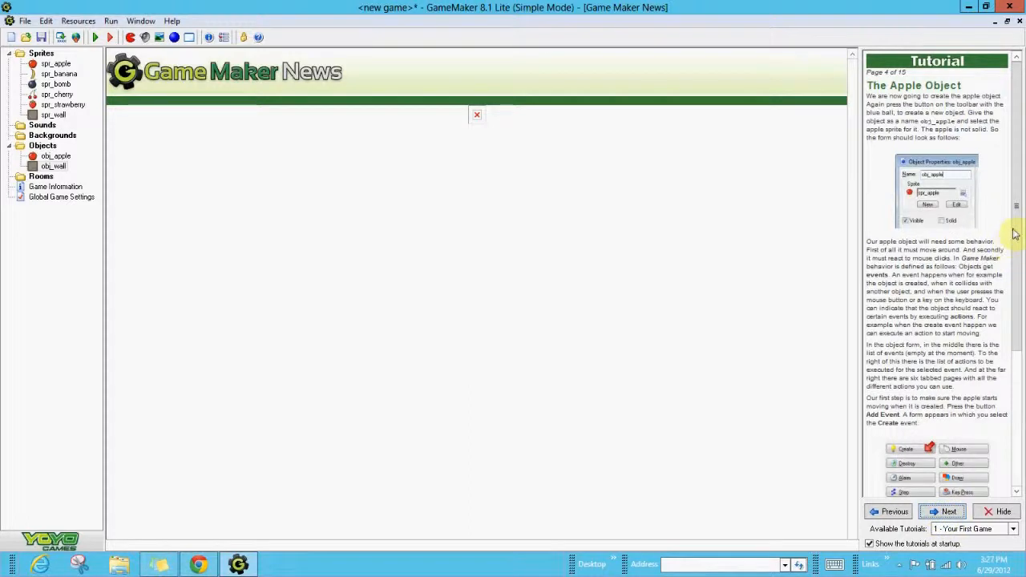
left_click_drag(1019, 228, 1018, 207)
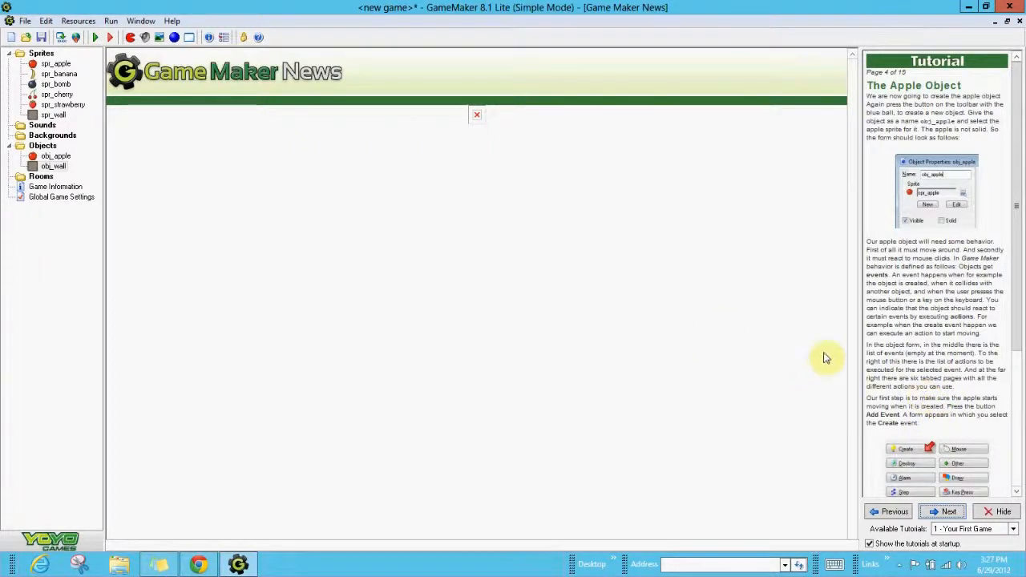
- Open the properties of obj_apple and add a Create event to it
double_click(50, 159)
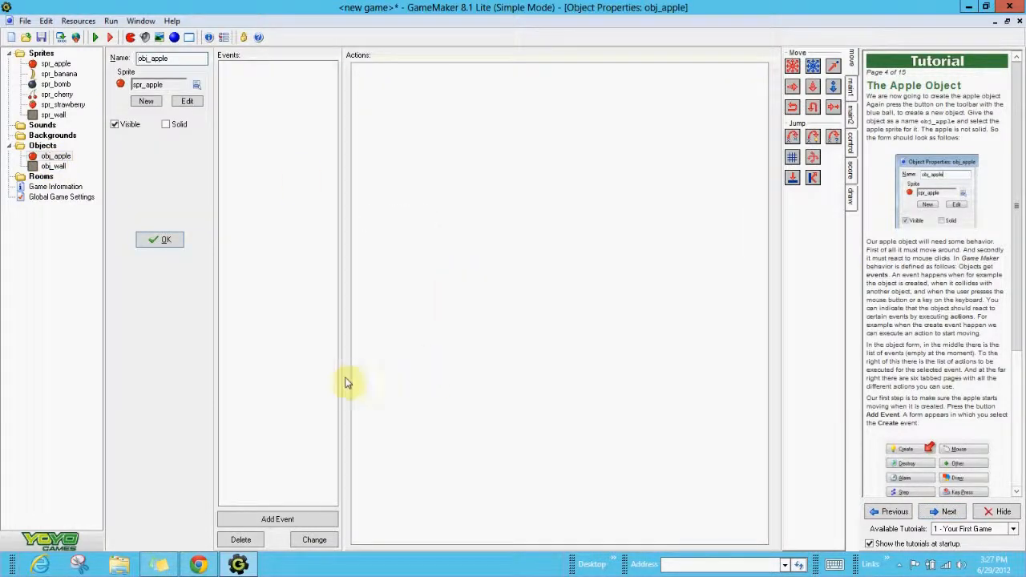
left_click(287, 520)
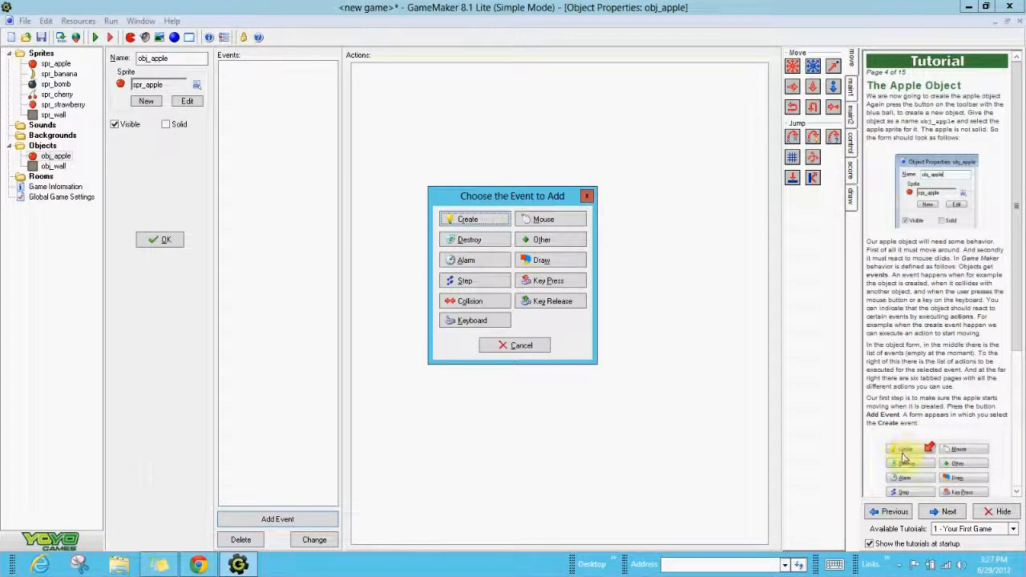
left_click(469, 219)
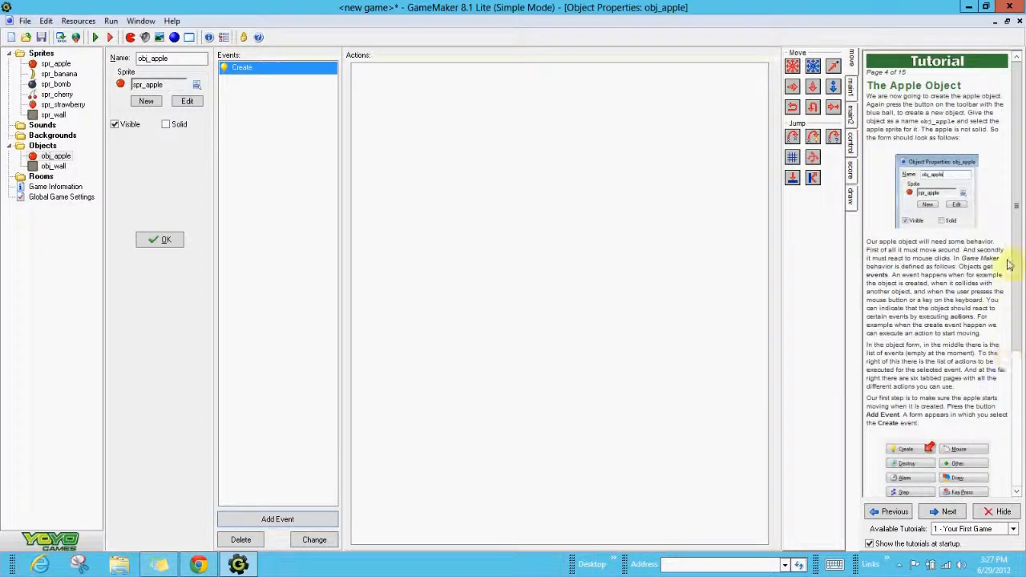
- Add a Move Fixed action with all eight directions and speed 8 to the apple's Create event, and advance to tutorial page 5
left_click_drag(1017, 262, 1022, 437)
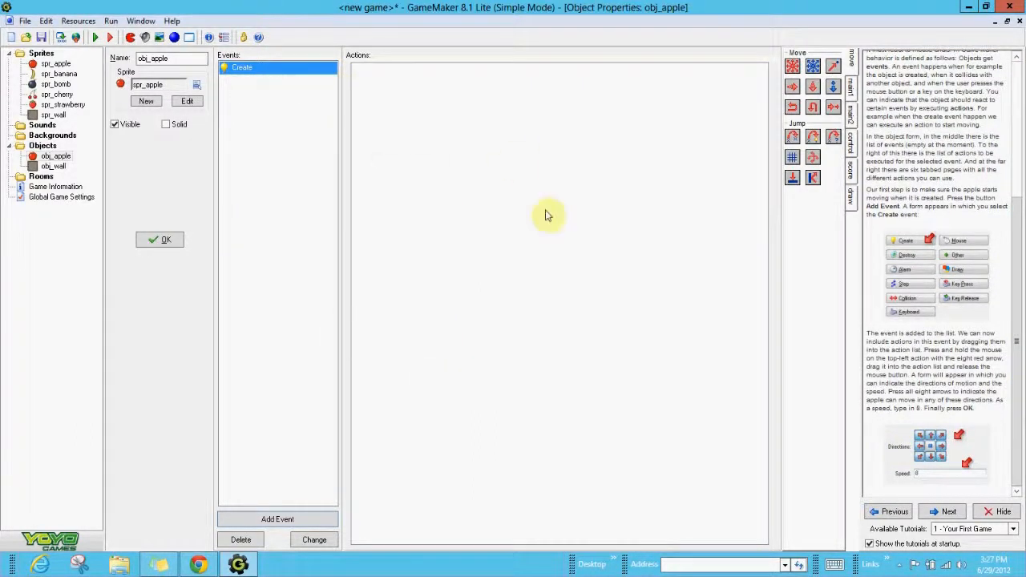
left_click_drag(792, 66, 389, 85)
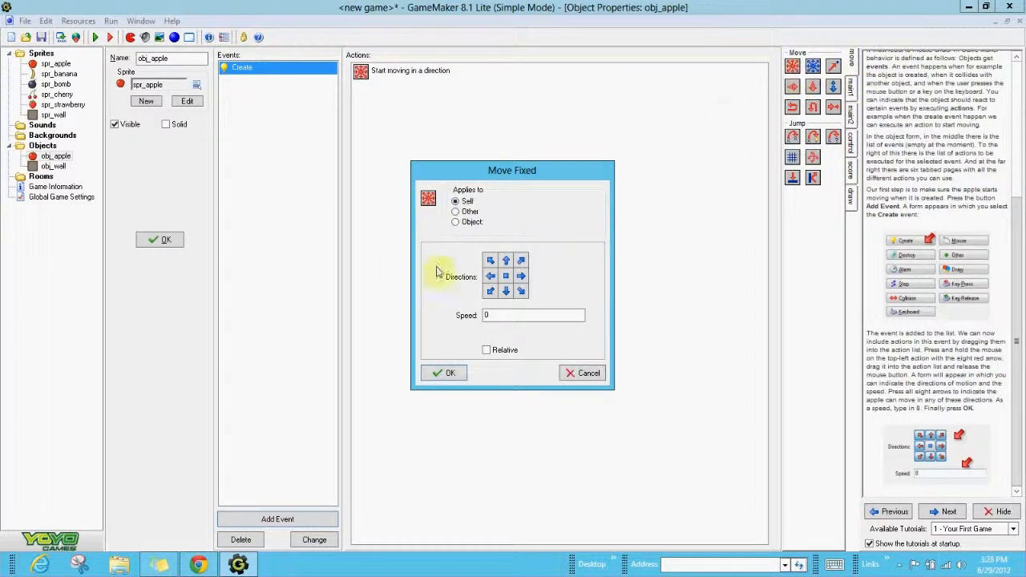
left_click(491, 260)
left_click(492, 278)
left_click(490, 290)
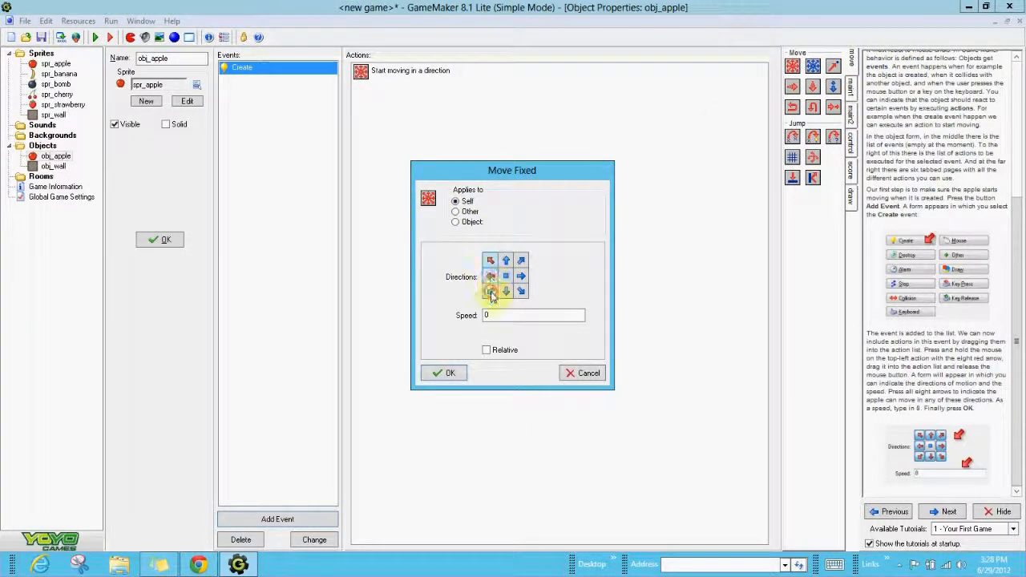
left_click(505, 290)
left_click(521, 292)
left_click(522, 276)
left_click(521, 261)
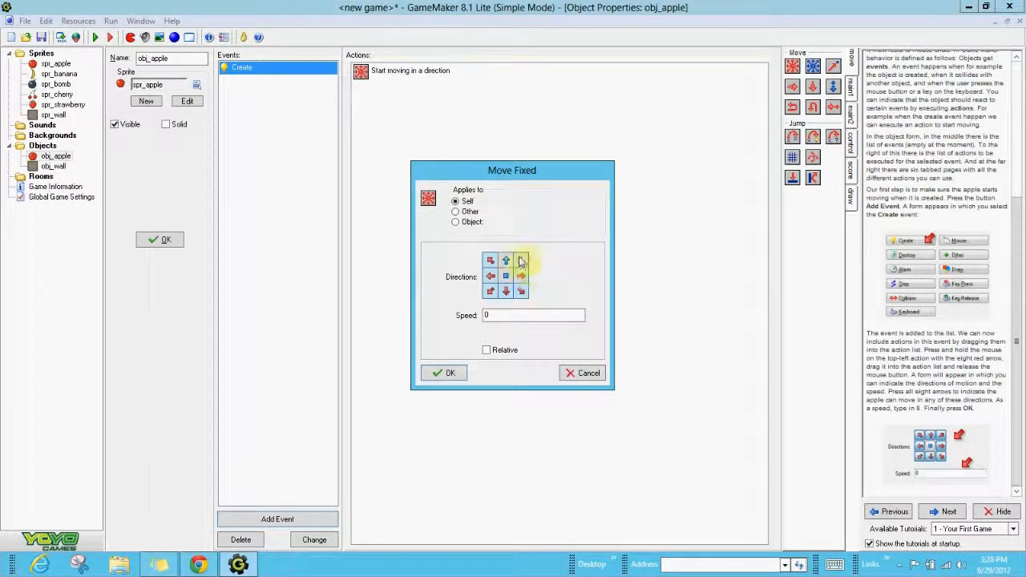
left_click(506, 260)
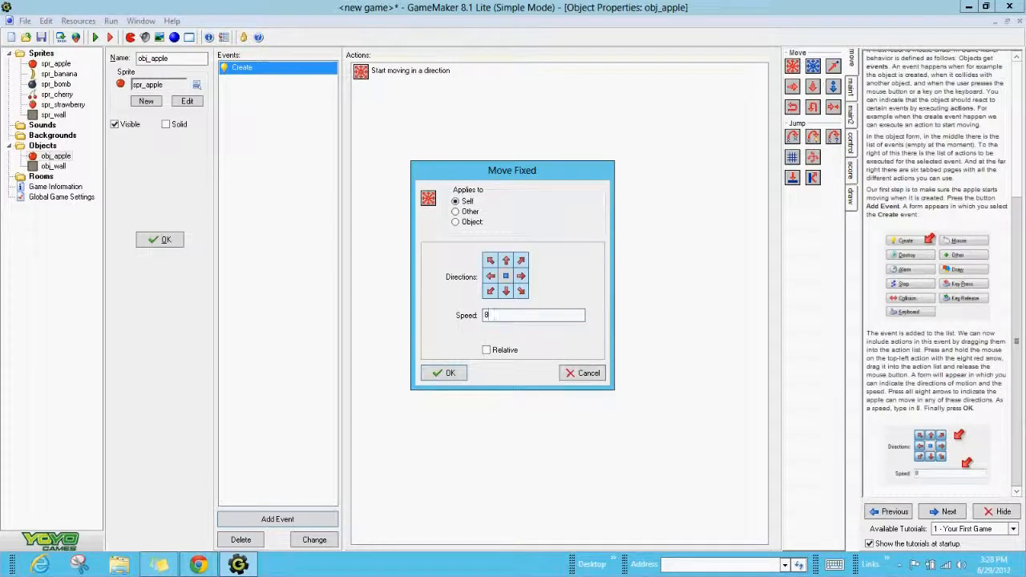
left_click(450, 374)
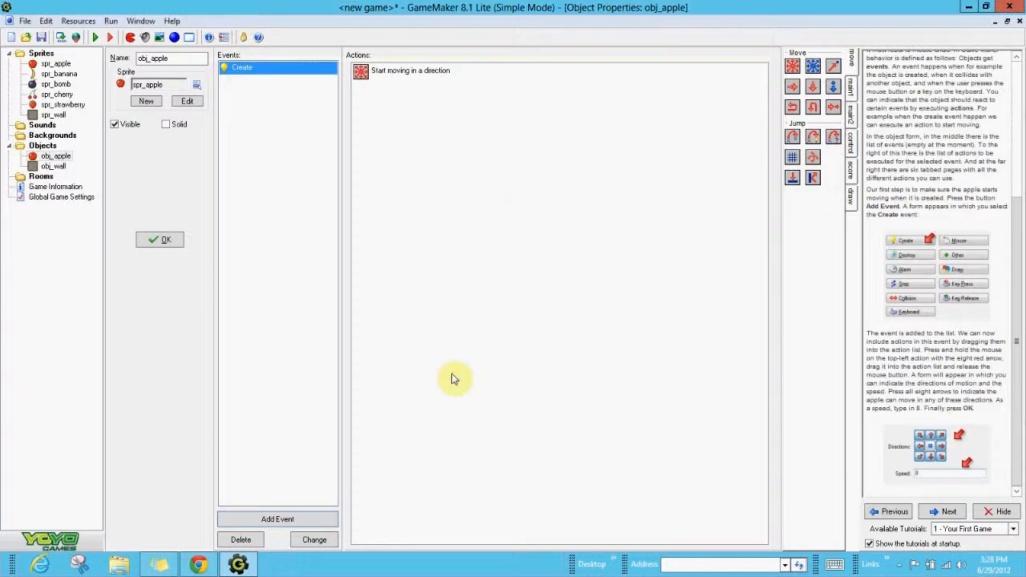
left_click(949, 514)
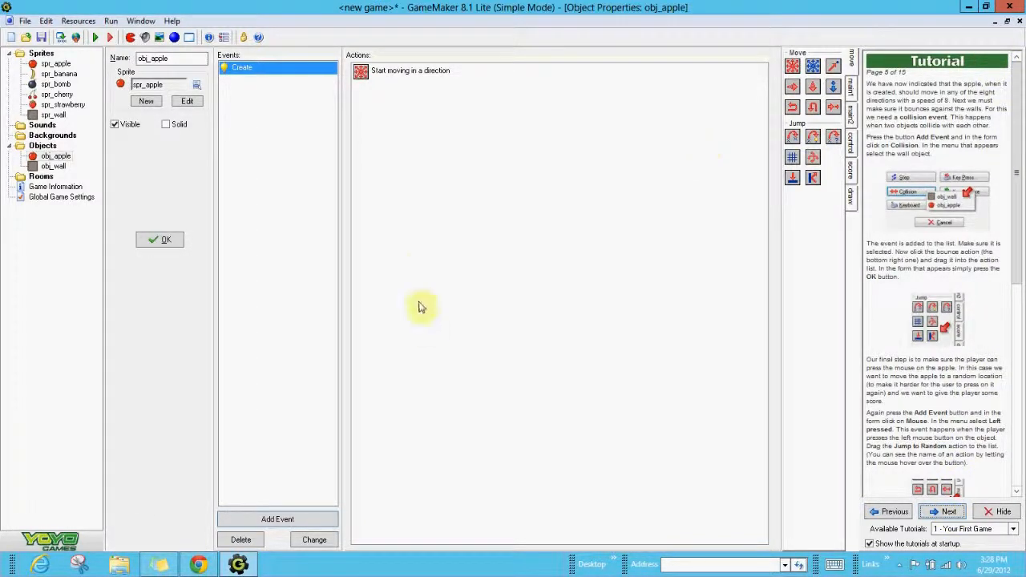
- Add a collision event with obj_wall to the apple object and give it a Bounce action with the default settings
left_click(275, 523)
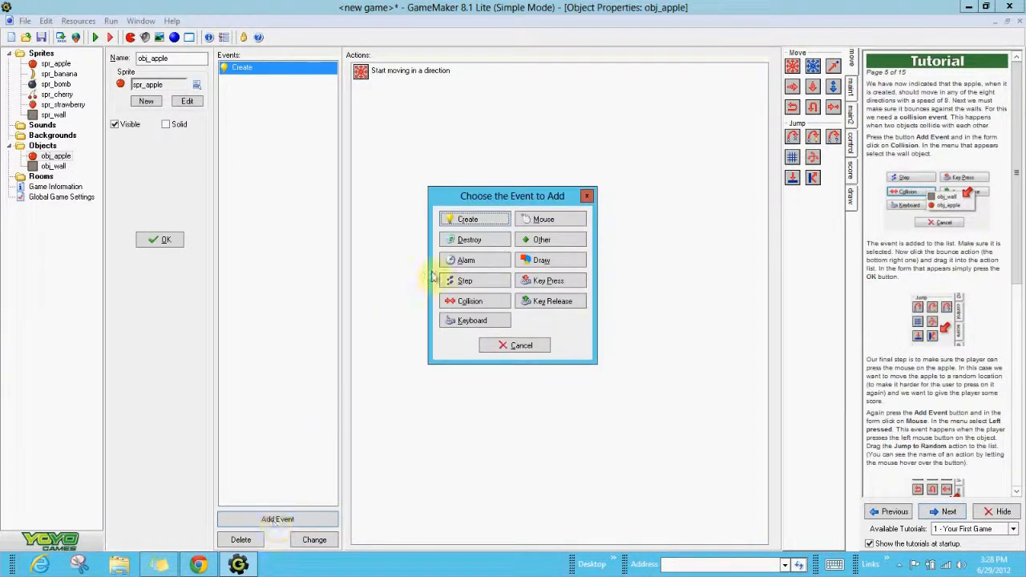
left_click(484, 305)
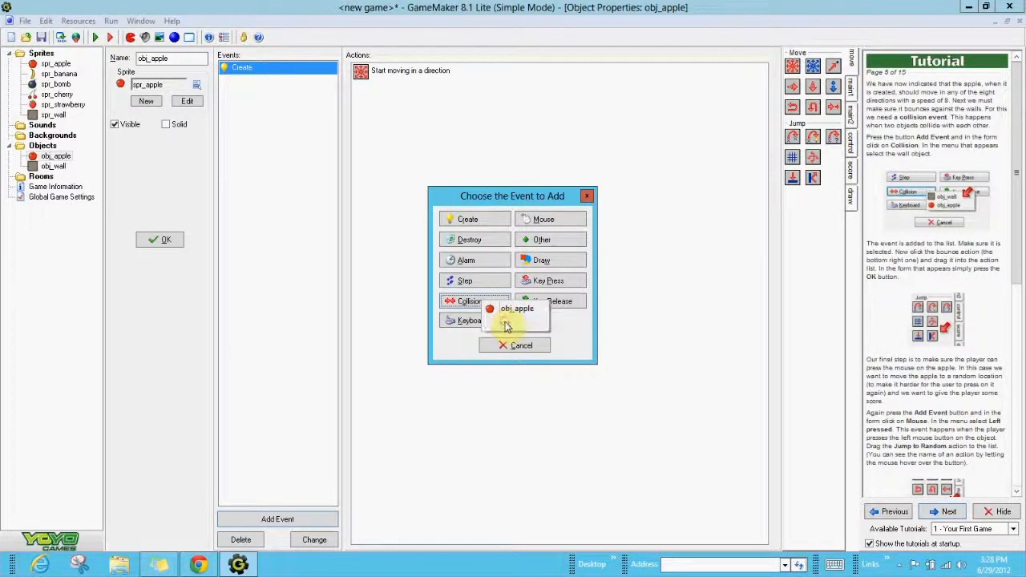
left_click(506, 323)
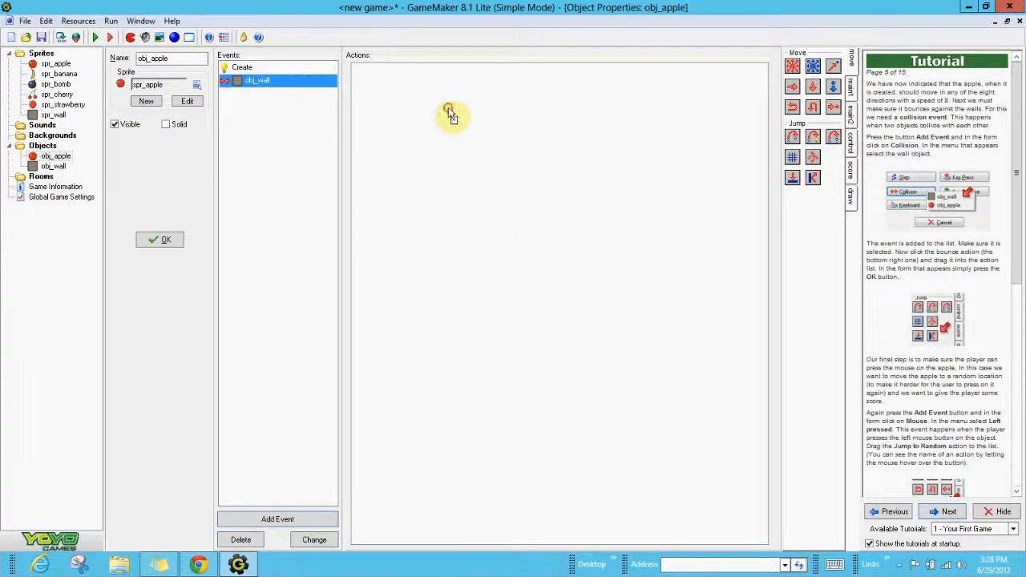
left_click_drag(450, 116, 450, 113)
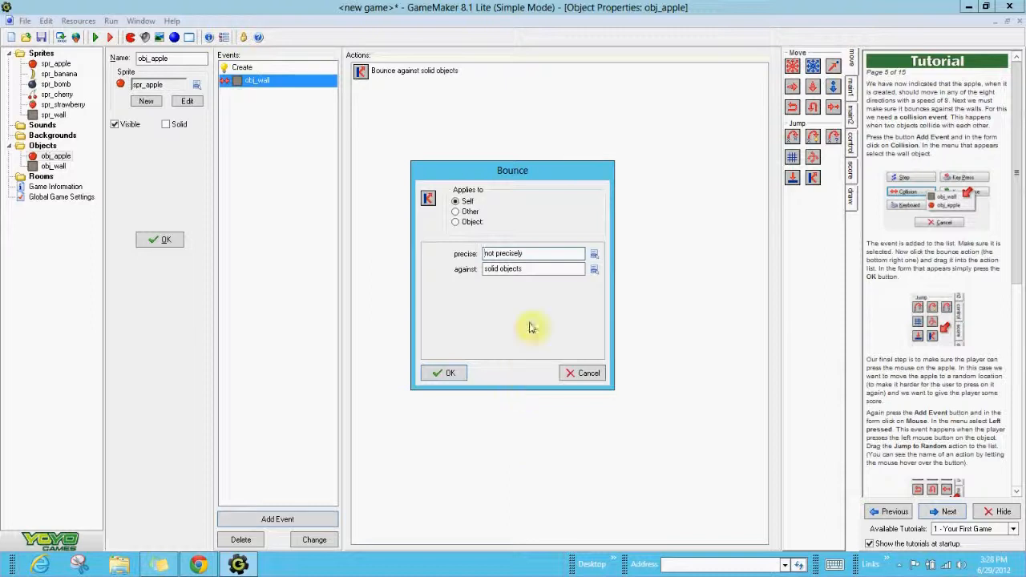
left_click(440, 375)
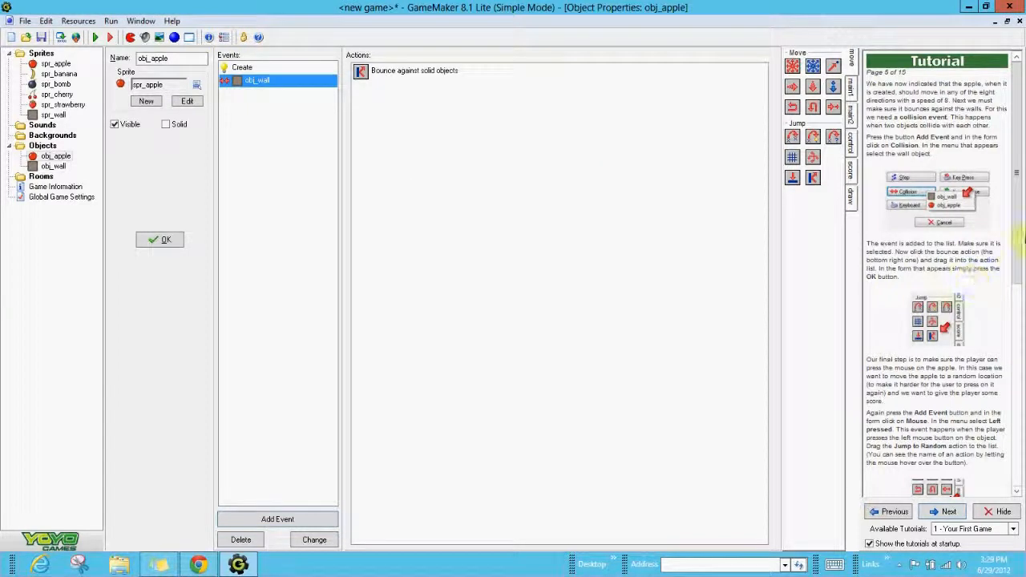
- Add a Left button mouse event to the apple object with a Jump to Random action using the default snap values
left_click_drag(1022, 245, 1022, 393)
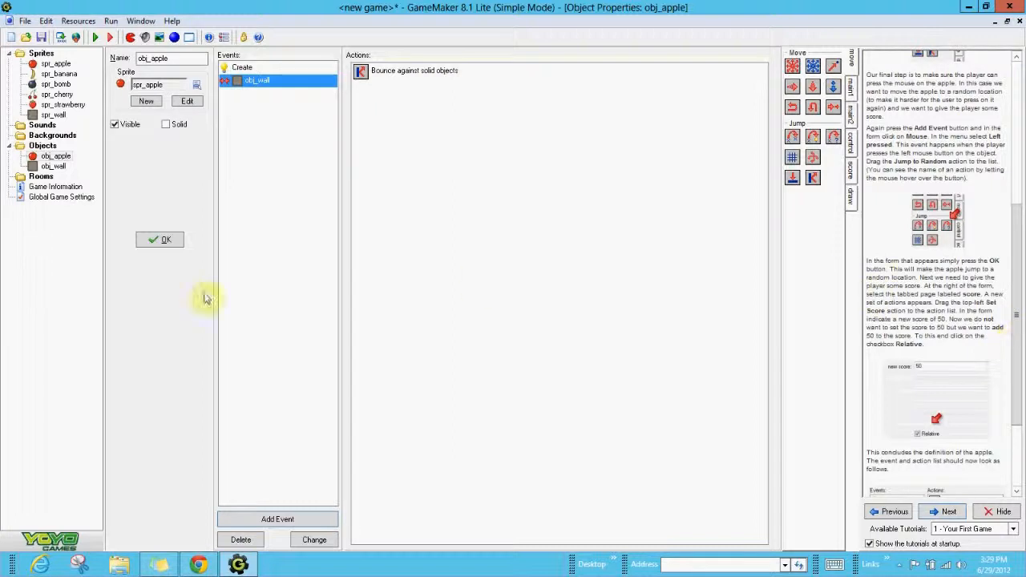
left_click(273, 521)
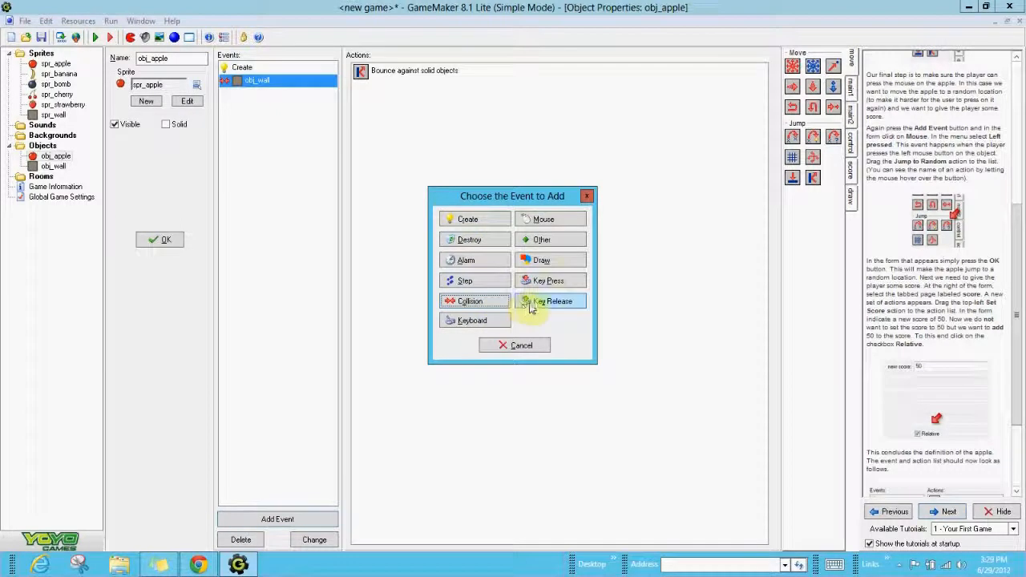
left_click(543, 221)
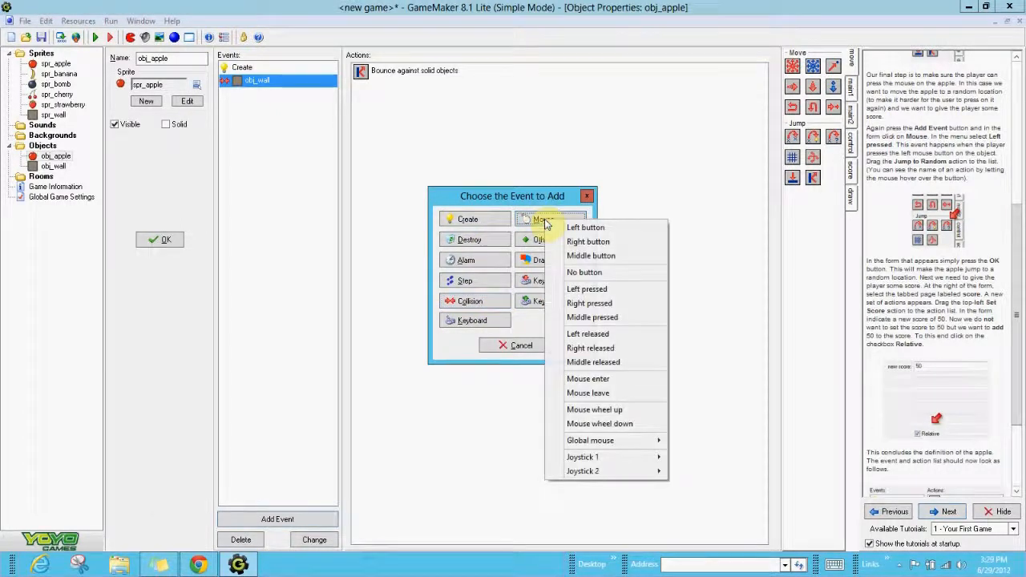
left_click(599, 230)
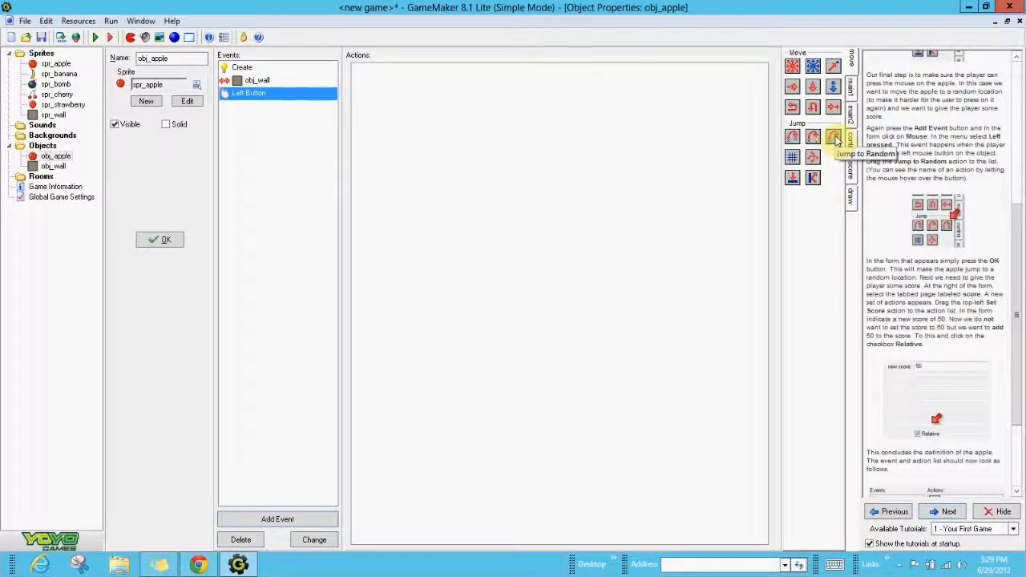
left_click_drag(836, 139, 451, 101)
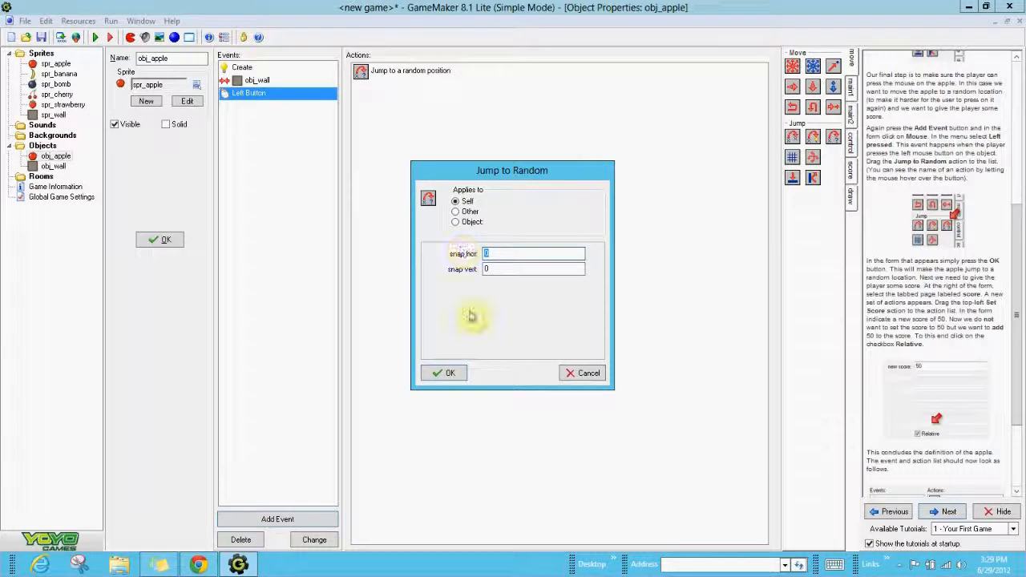
left_click(444, 373)
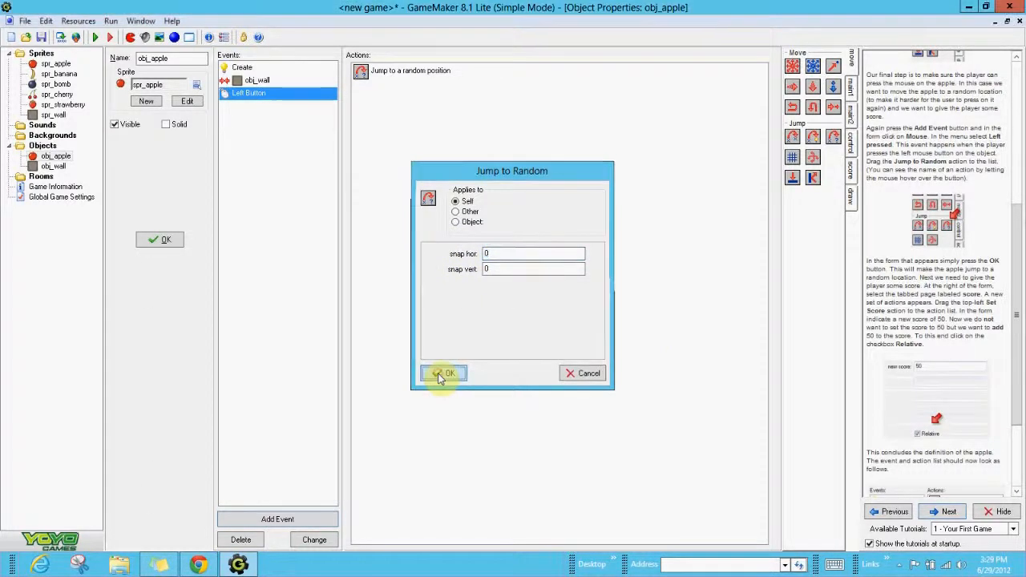
- Add a relative Set Score action of 50 to the apple's Left Button event, and advance the tutorial to the Creating a Room page
left_click(1017, 258)
left_click_drag(1016, 260, 1019, 274)
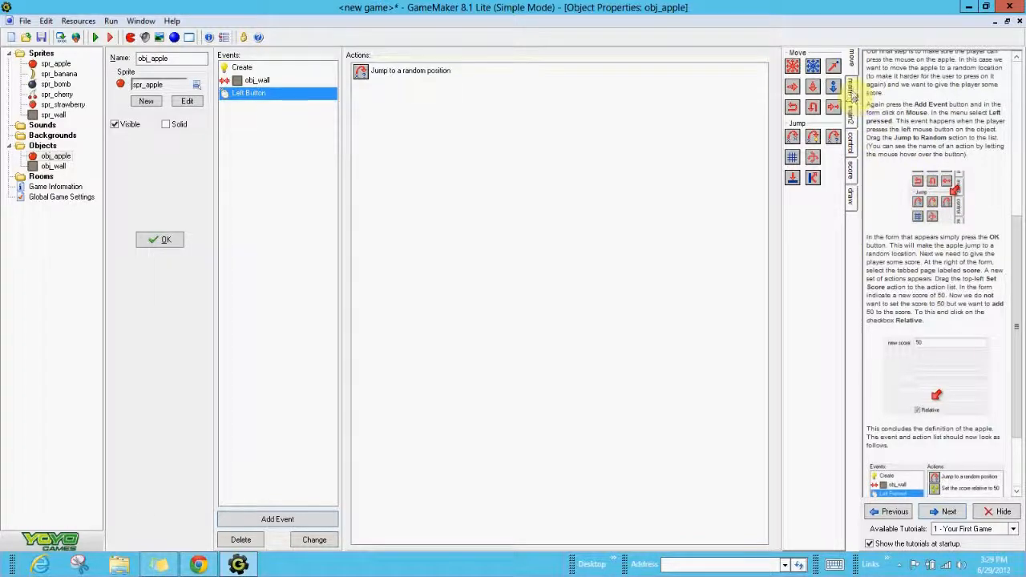
left_click(853, 93)
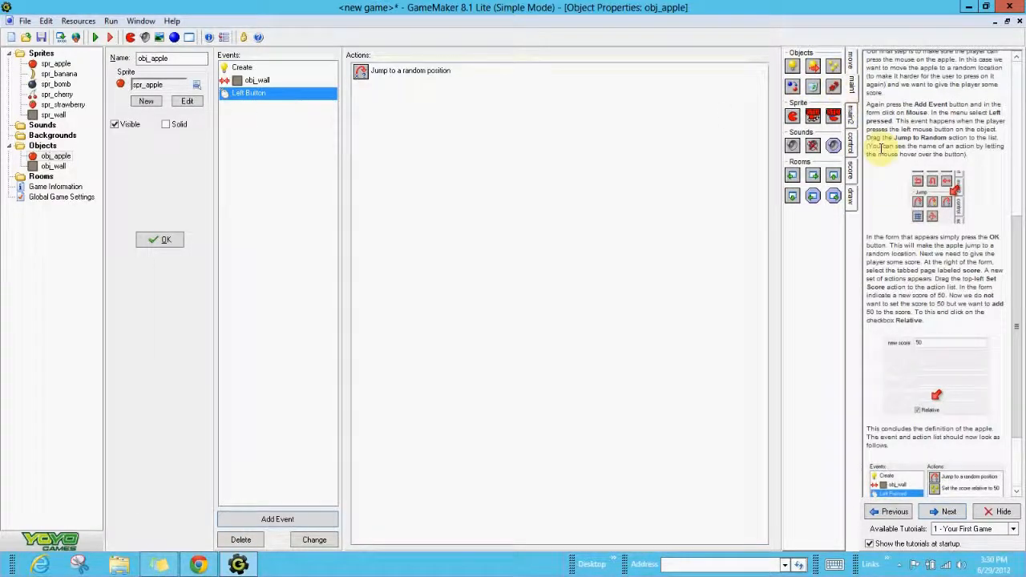
left_click(851, 60)
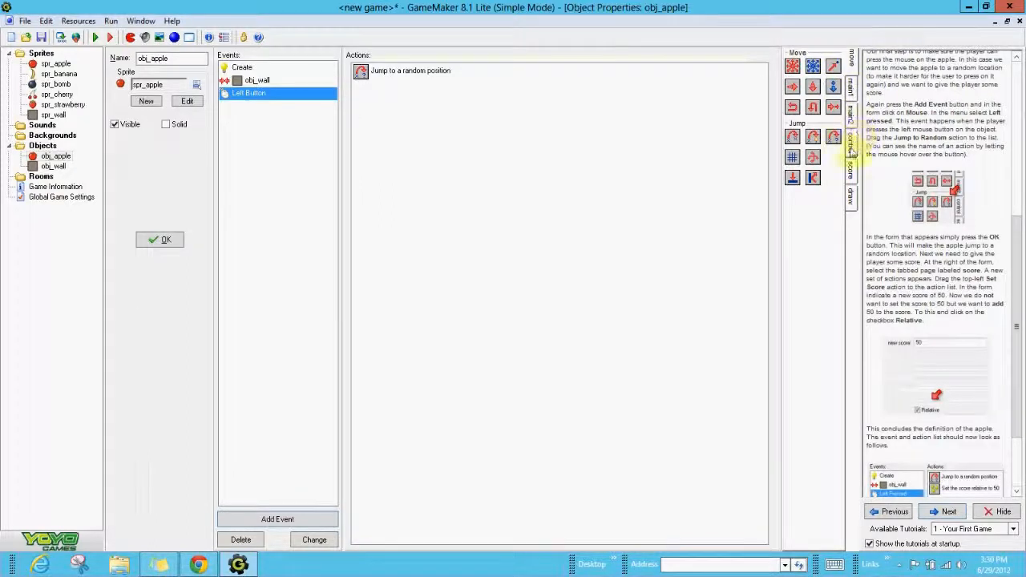
left_click(851, 170)
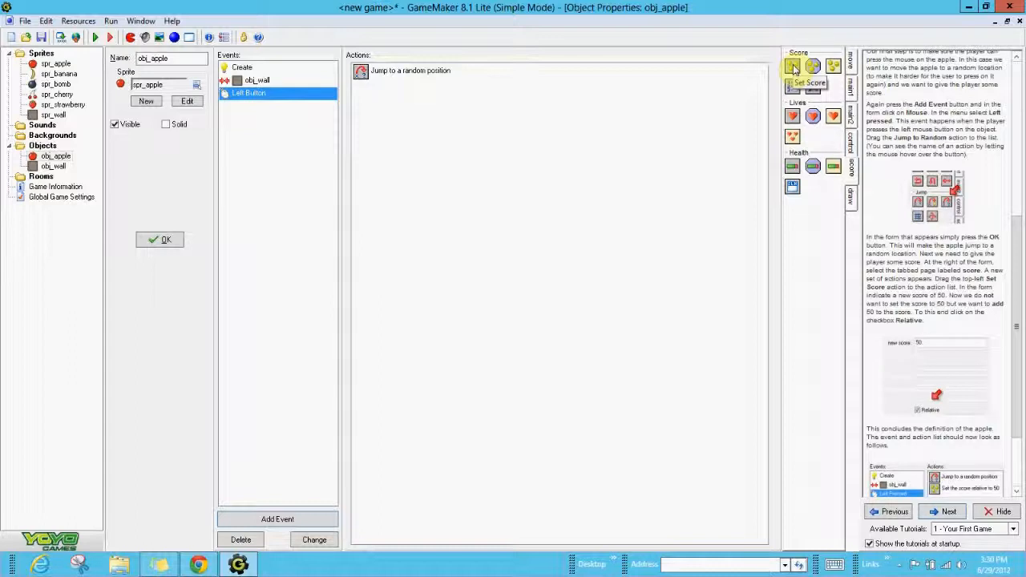
left_click_drag(794, 69, 377, 106)
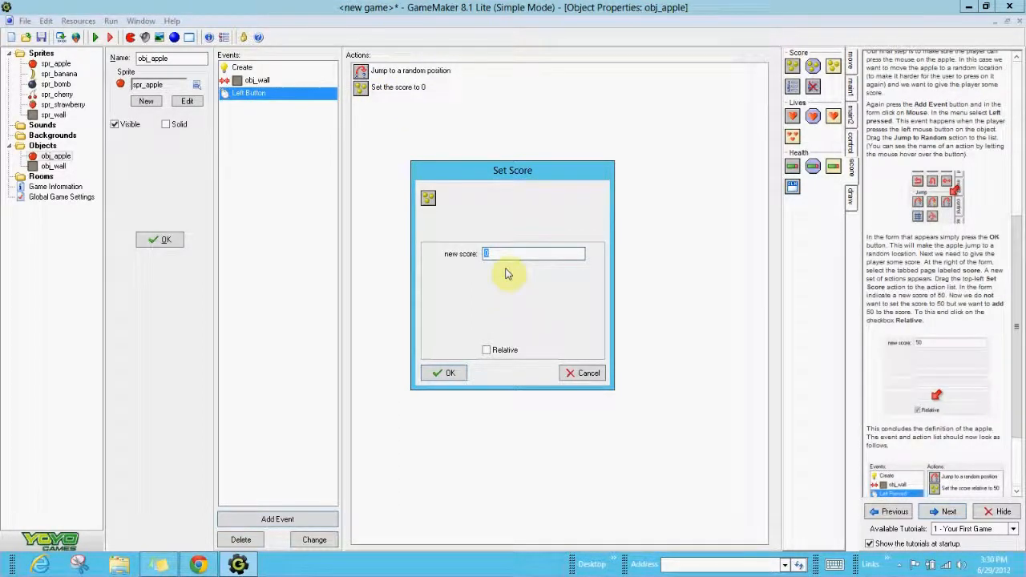
type("5")
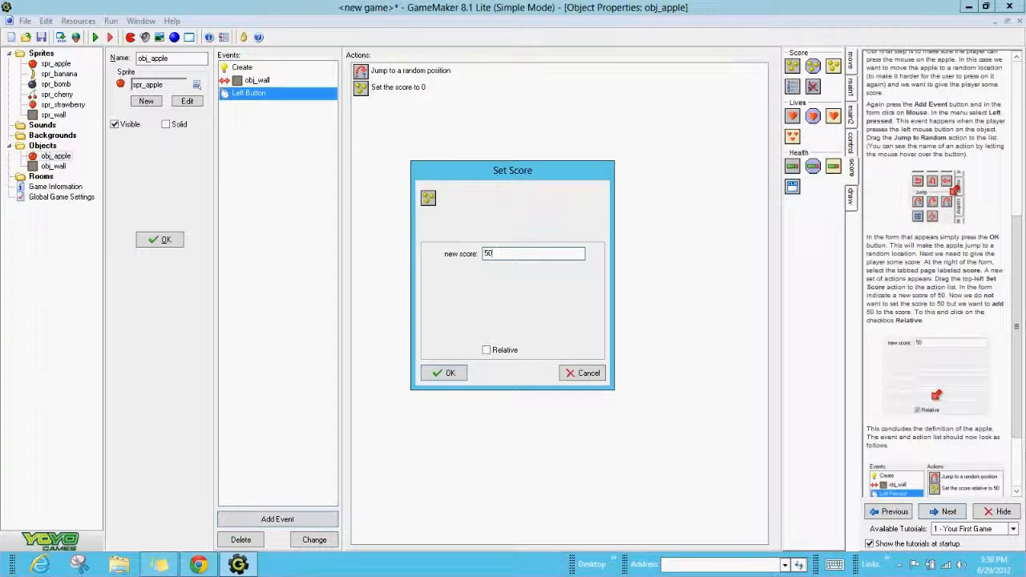
left_click(451, 374)
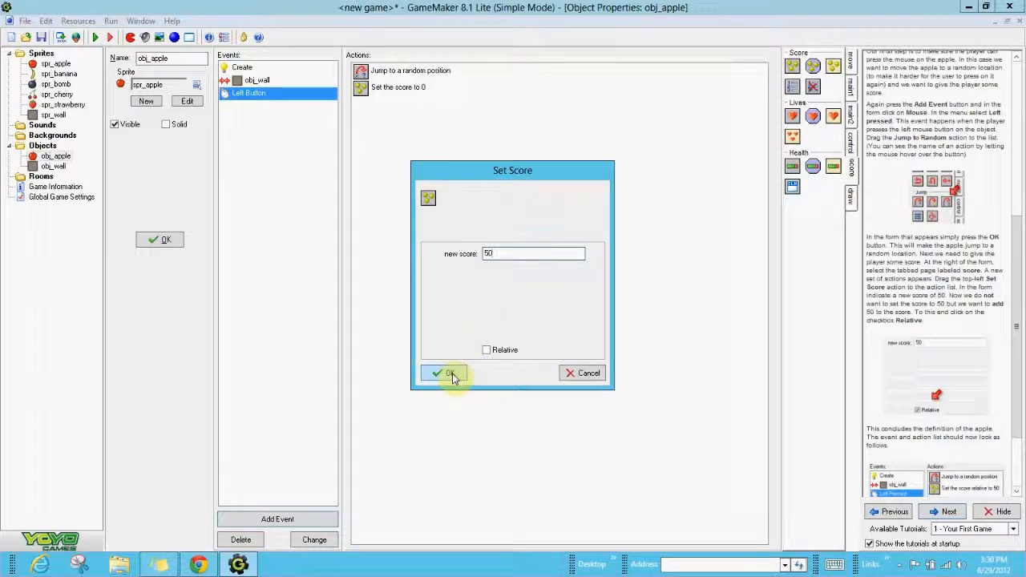
left_click(488, 352)
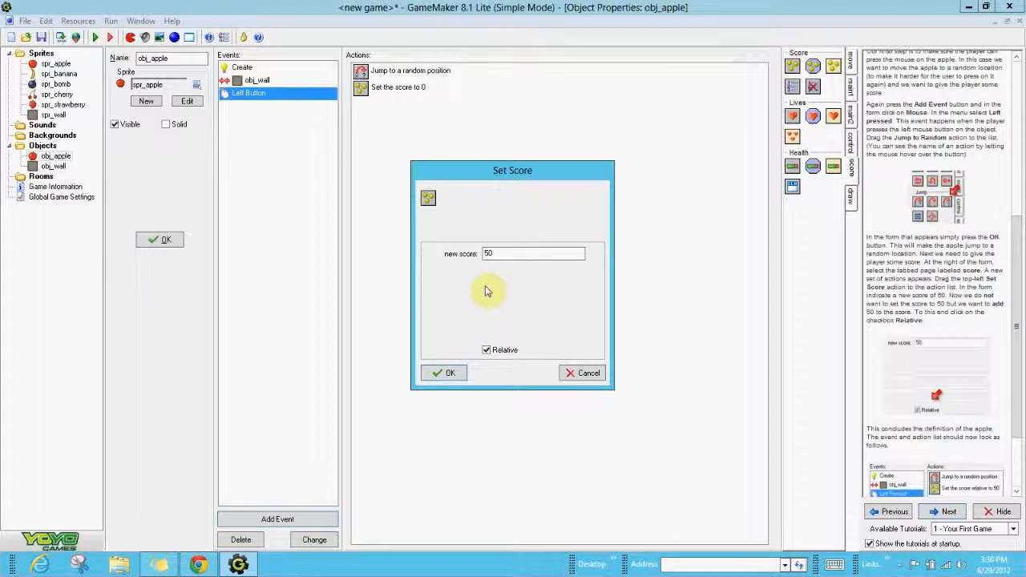
left_click(446, 375)
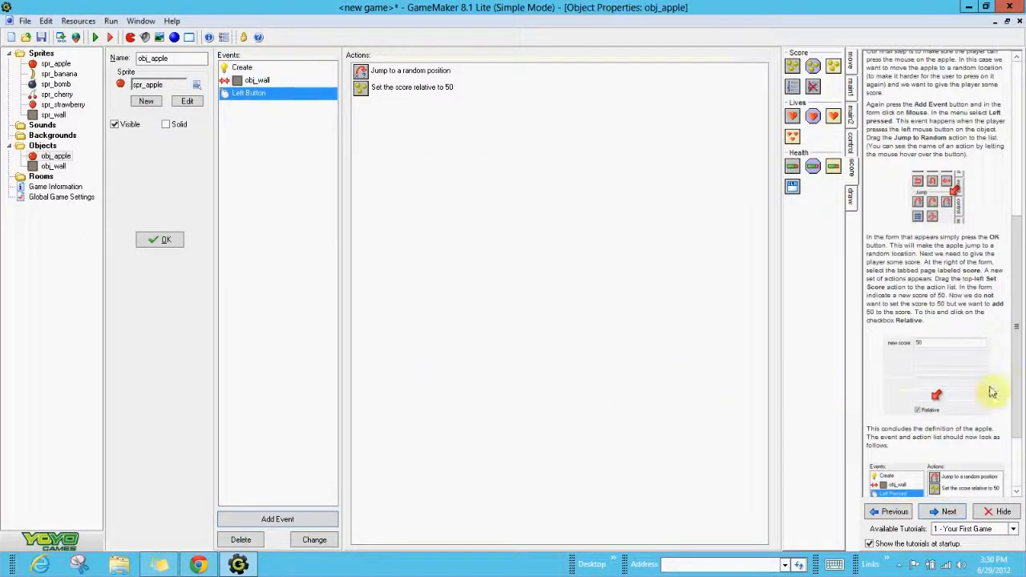
left_click_drag(1019, 410, 1016, 479)
left_click(935, 512)
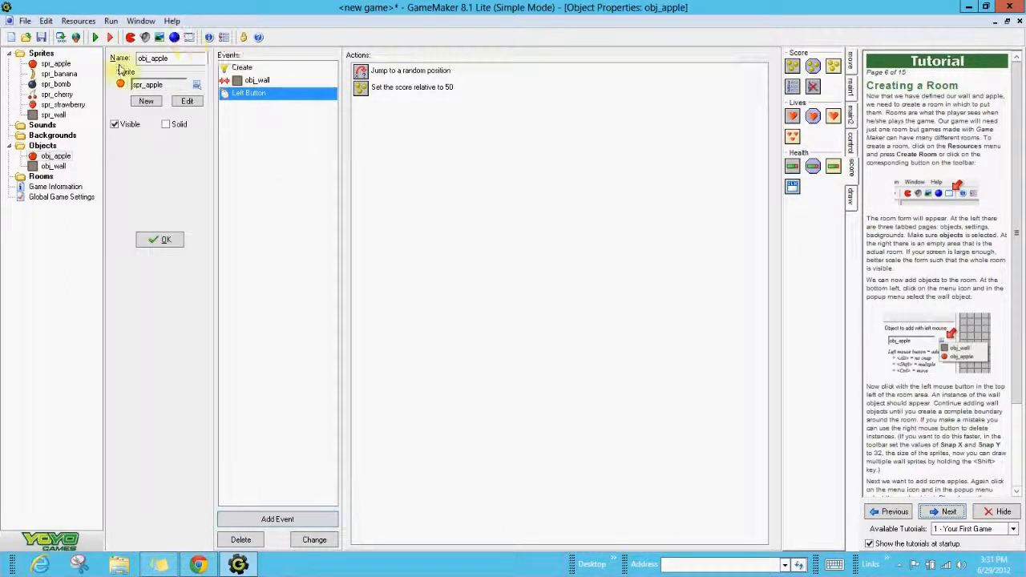
- Create a new room and place three obj_apple instances at scattered spots inside it
left_click(80, 21)
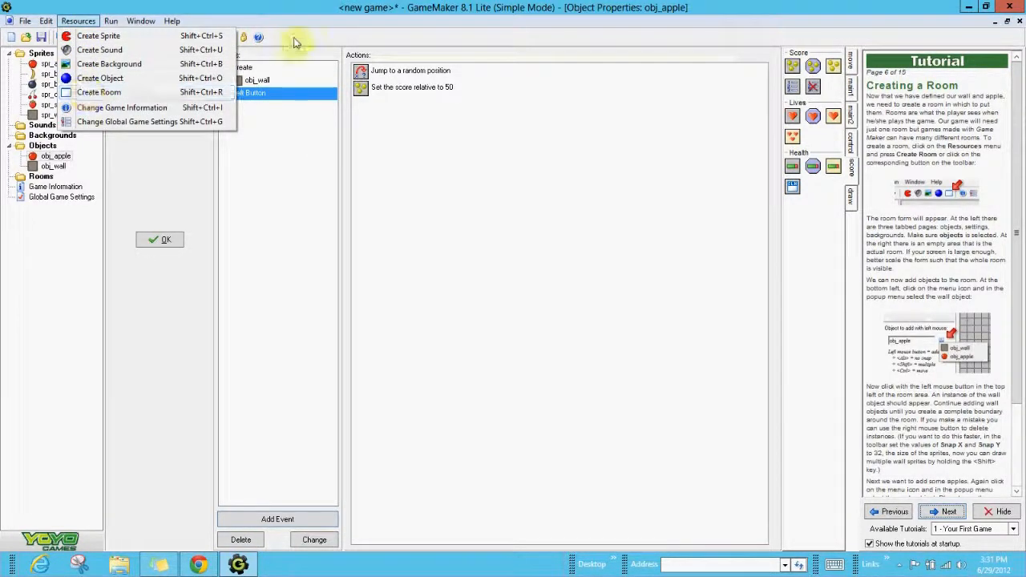
left_click(104, 92)
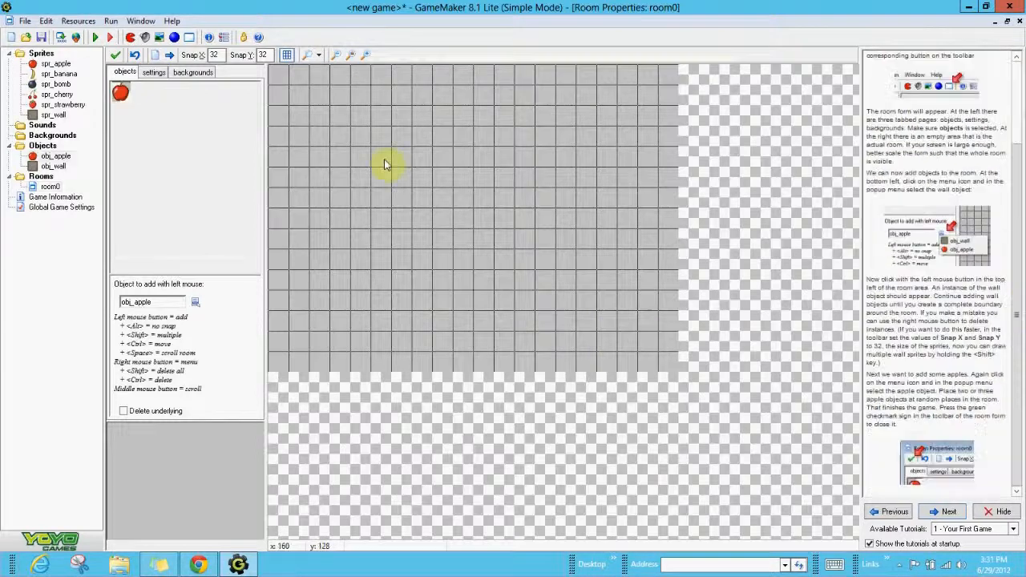
left_click(384, 162)
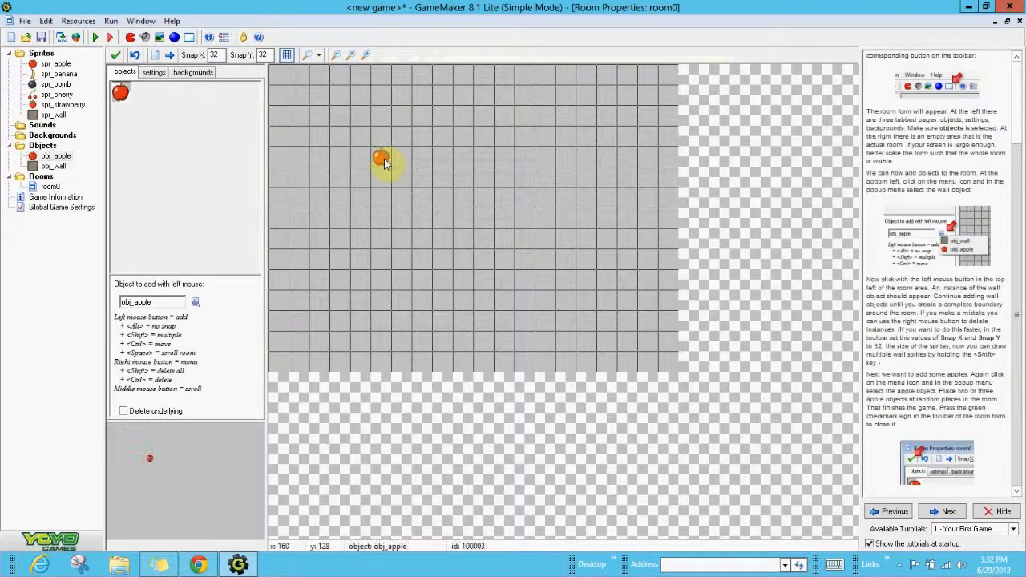
left_click(360, 268)
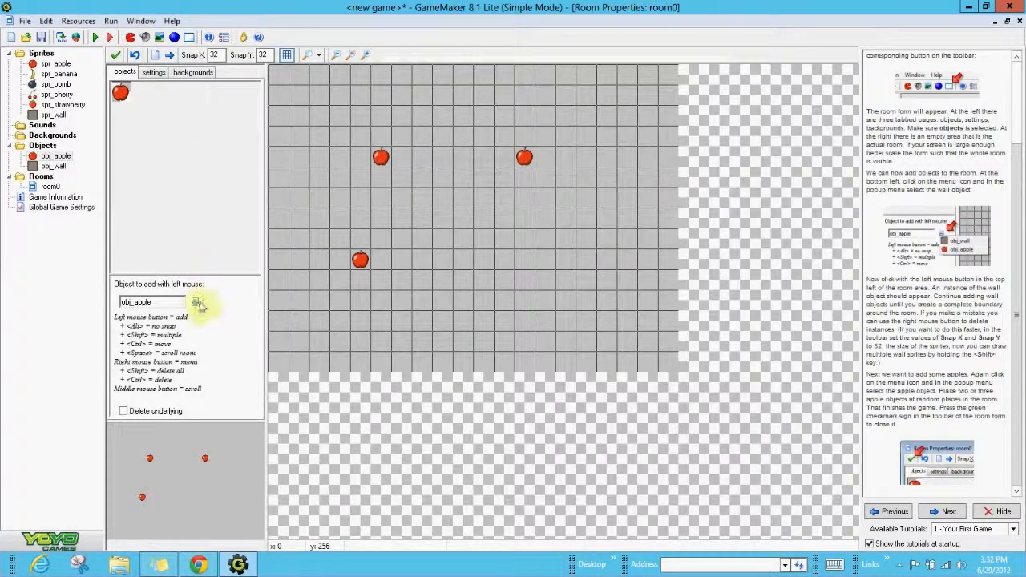
left_click(196, 302)
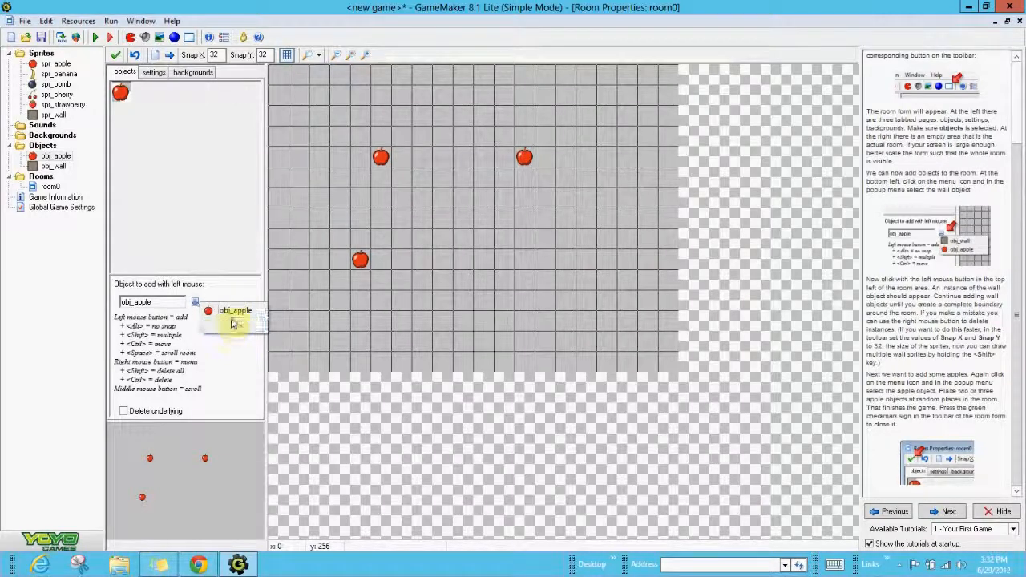
left_click(227, 286)
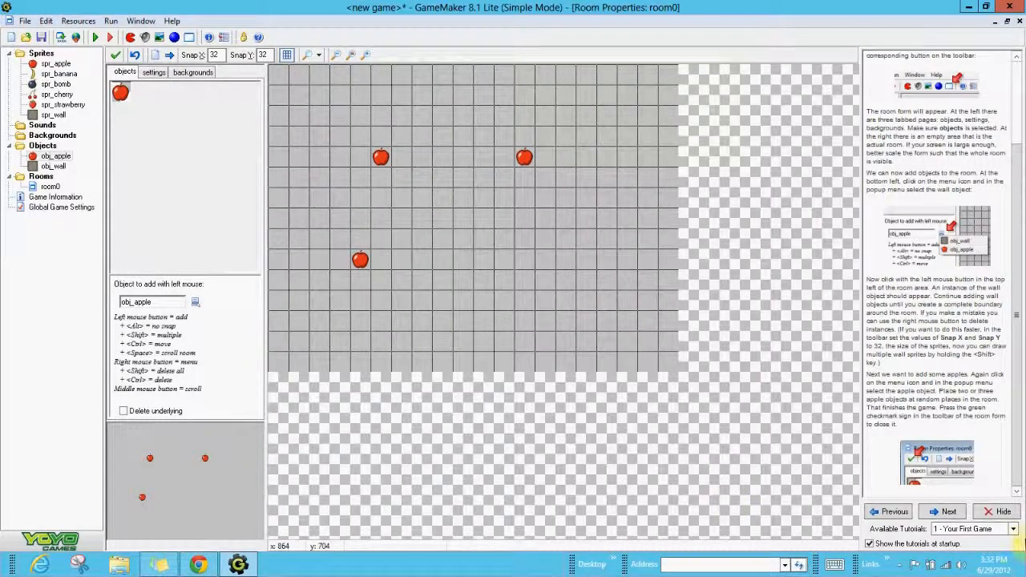
- Advance the tutorial to the Testing the Game page and save the game as Fruity_Game
left_click(948, 513)
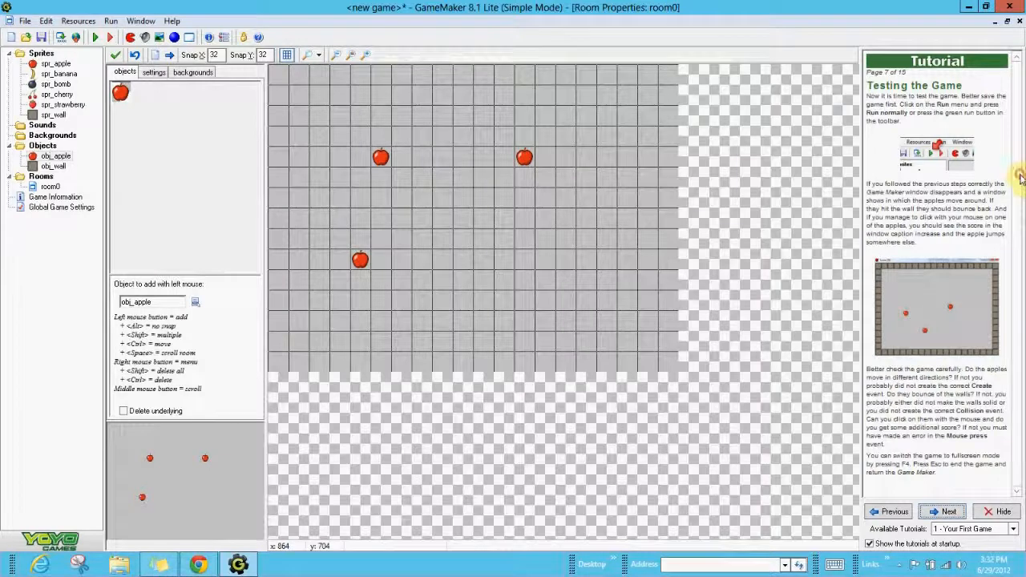
left_click(25, 21)
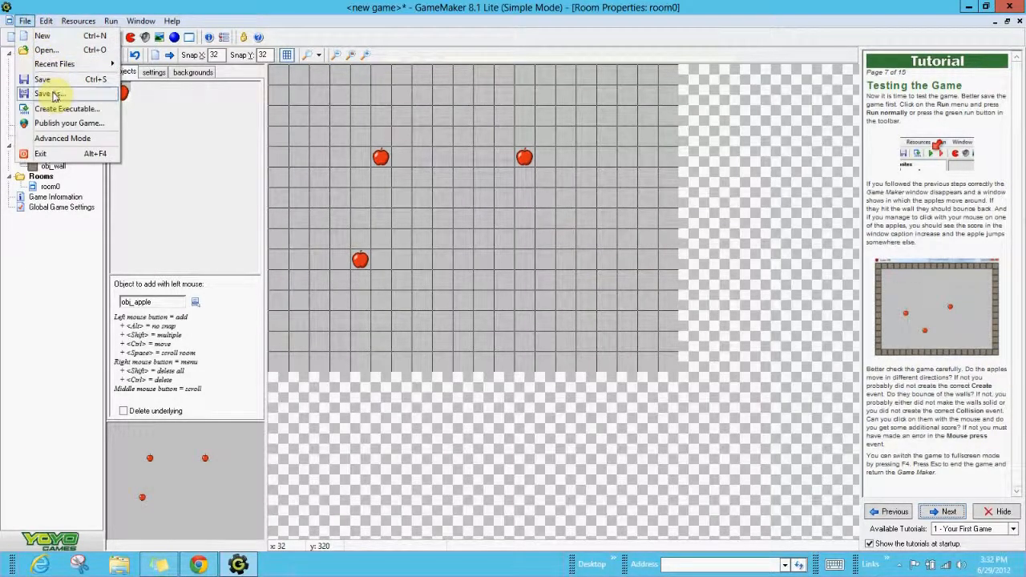
left_click(49, 93)
left_click_drag(658, 229, 382, 89)
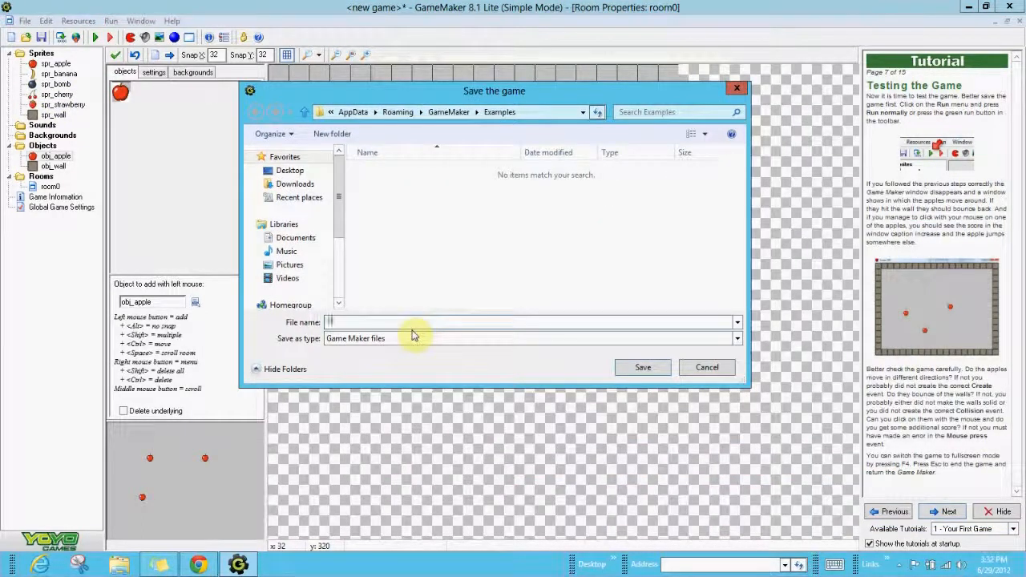
type("Fruity_Game")
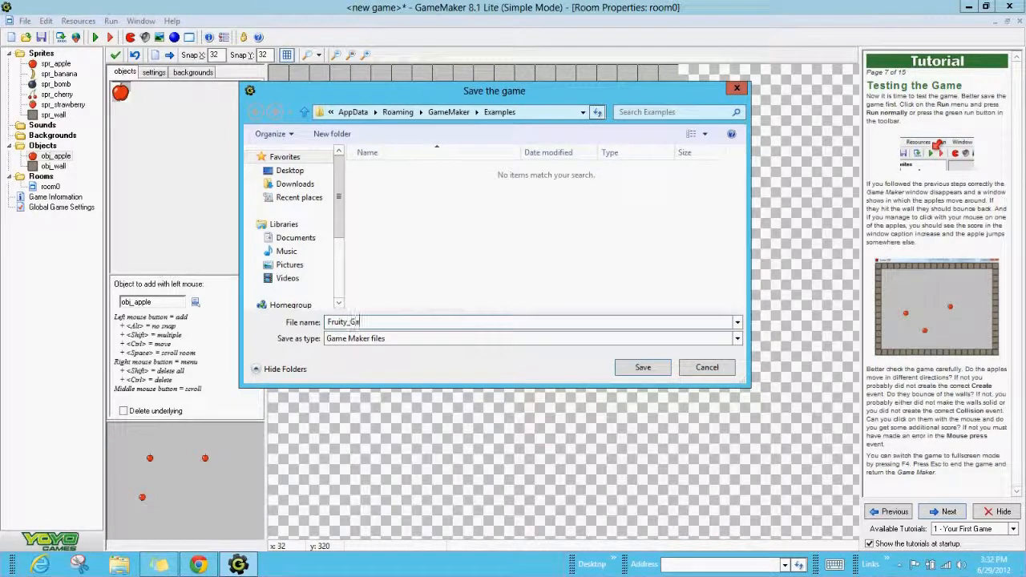
left_click(644, 369)
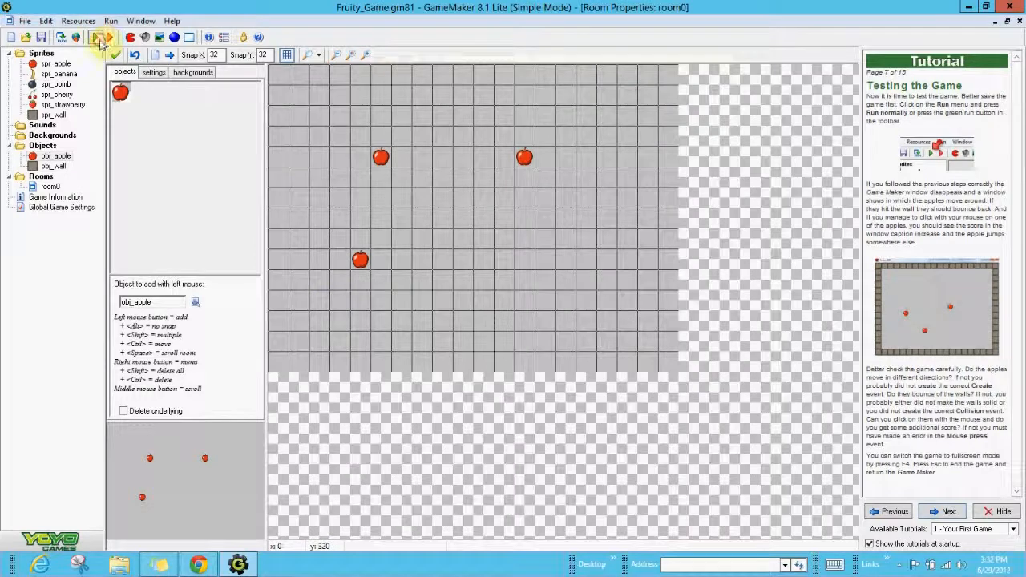
- Run the game to test the room with only apples, and close the game window
left_click(97, 38)
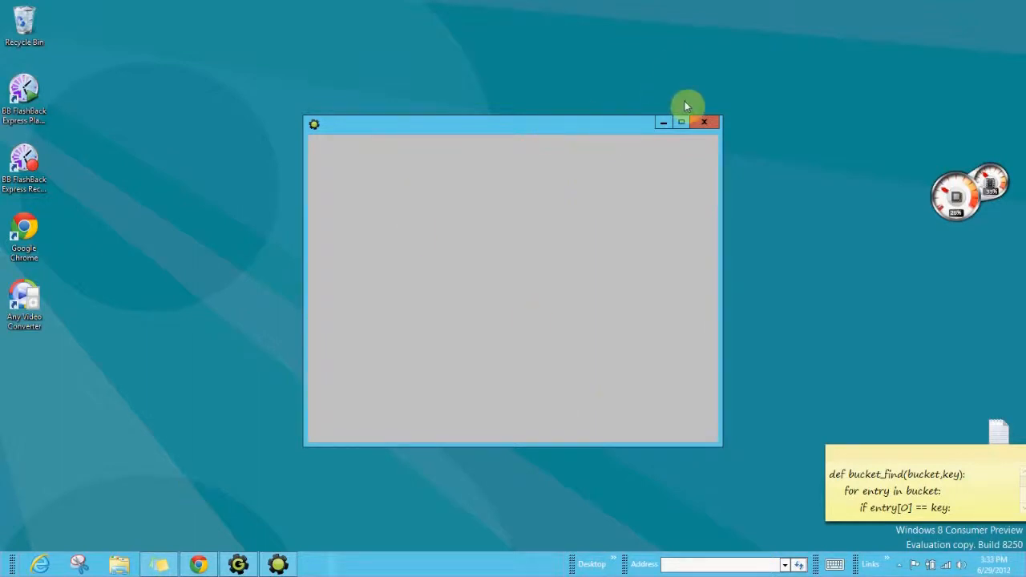
left_click(703, 124)
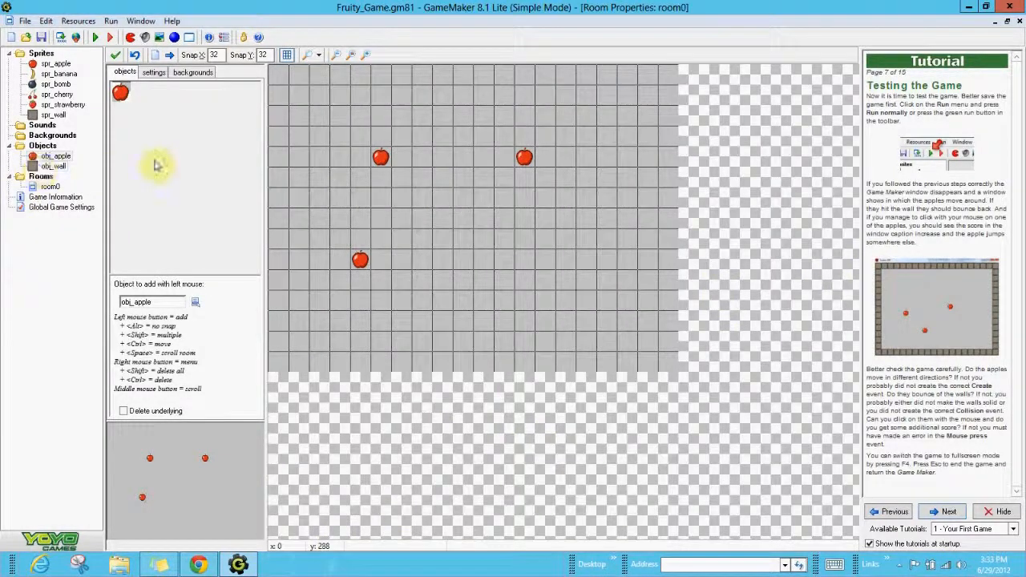
- Choose obj_wall as the object to add and place four wall blocks along the room's upper edge, starting at the upper-left corner
left_click(195, 302)
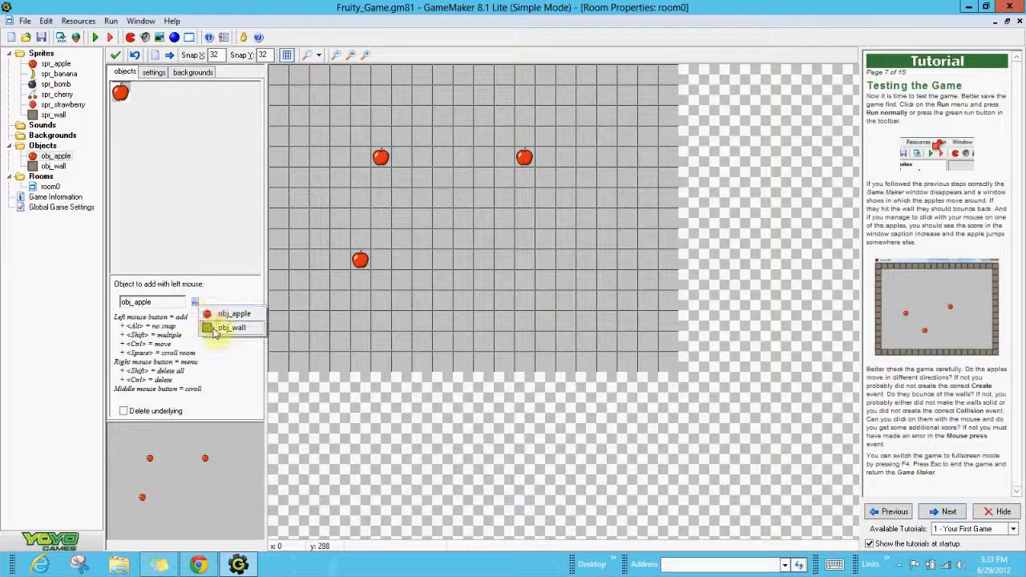
left_click(229, 325)
left_click(281, 78)
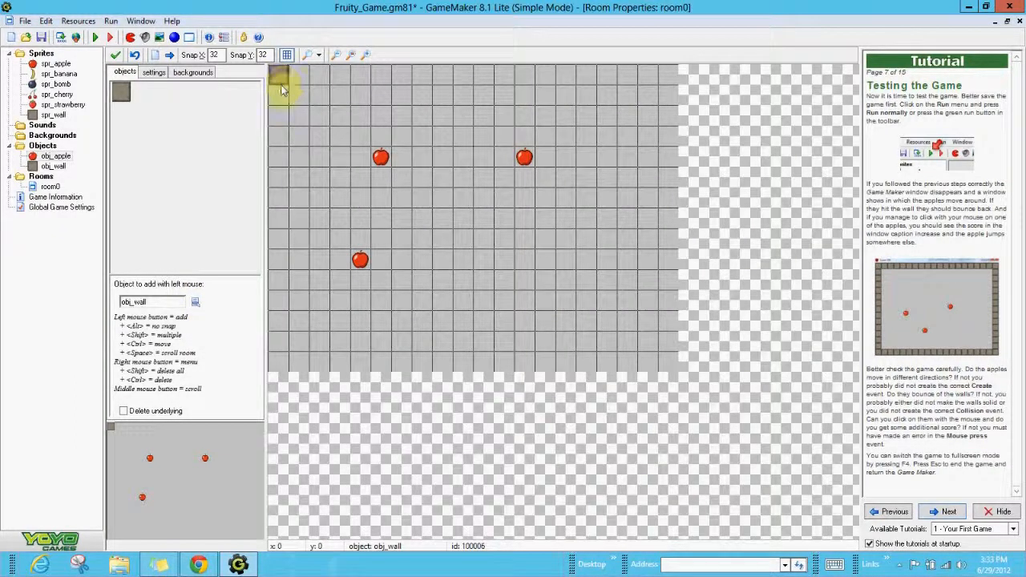
left_click(297, 77)
left_click(317, 77)
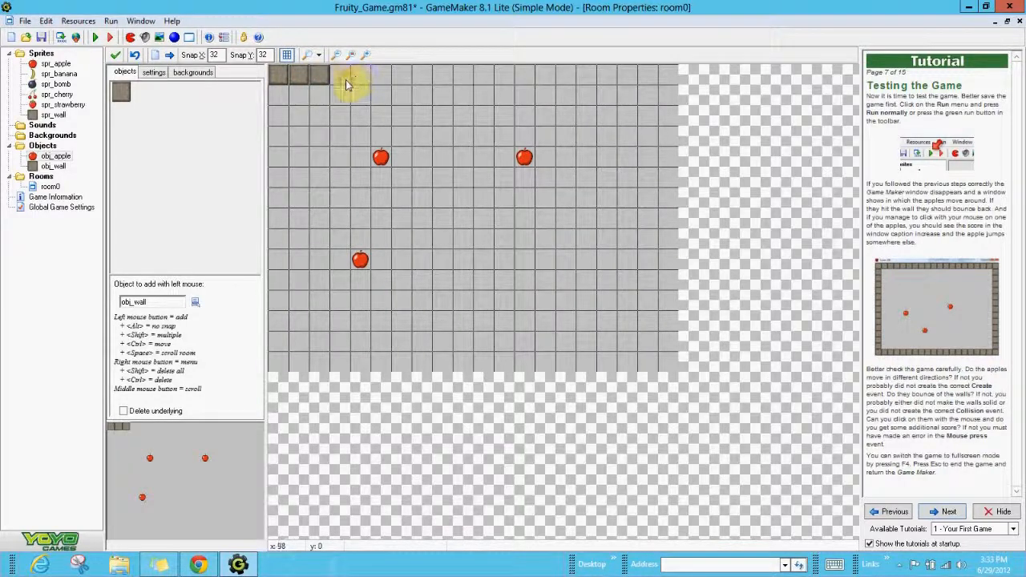
left_click(340, 79)
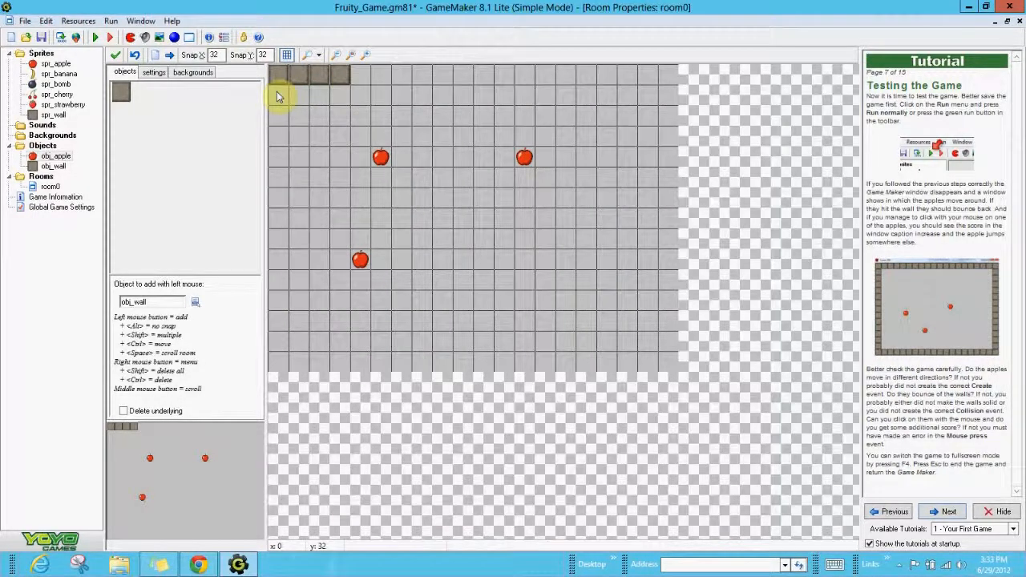
- Complete the wall boundary with continuous rows of obj_wall along the room's left, lower, right and remaining upper edges
mouse_move(277, 96)
left_mouse_down("shift")
mouse_move(281, 363)
mouse_move(392, 373)
mouse_move(670, 365)
left_mouse_up("shift")
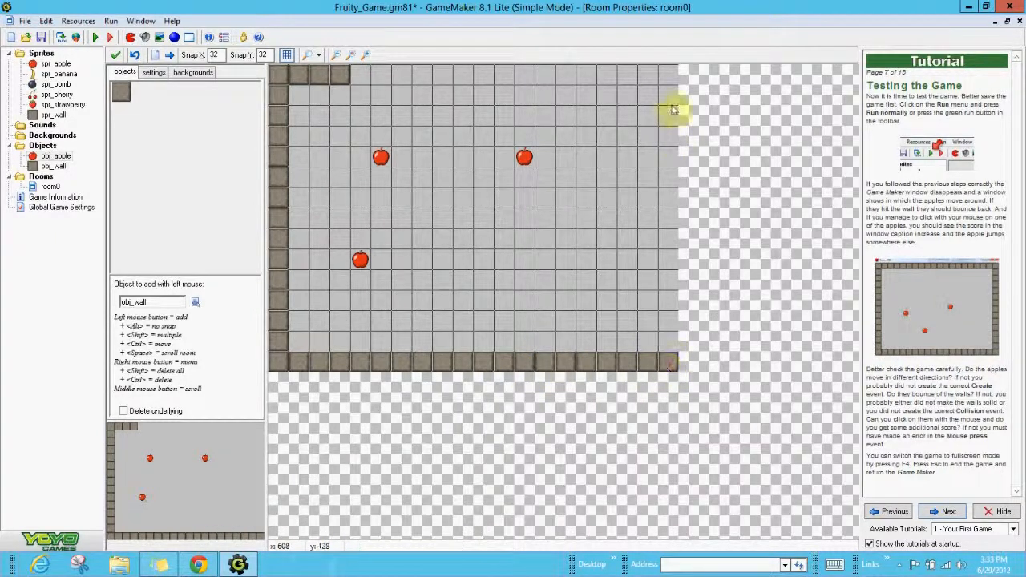
left_click_drag(674, 74, 672, 340, "shift")
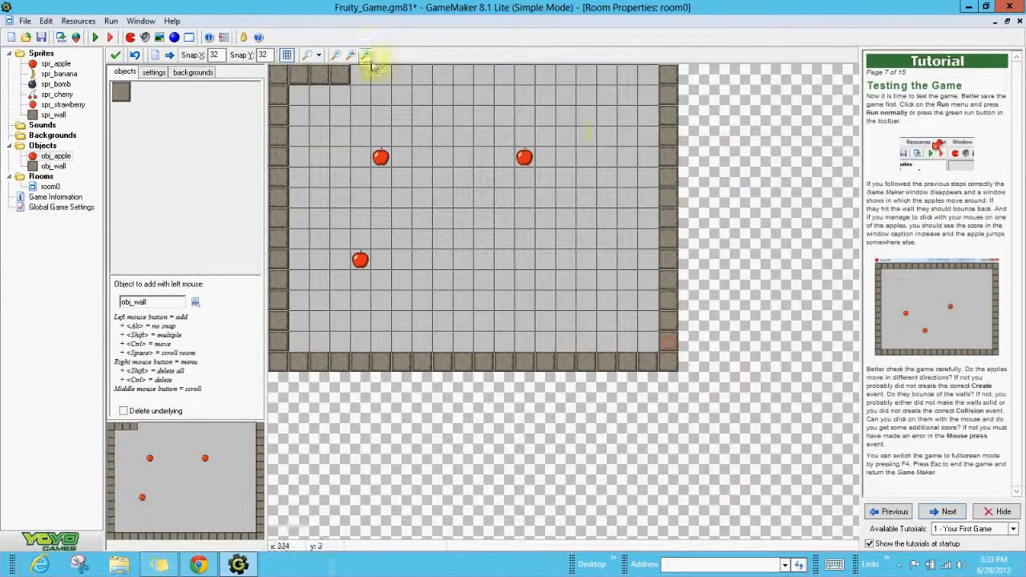
mouse_move(360, 76)
left_mouse_down("shift")
mouse_move(648, 80)
mouse_move(532, 73)
left_mouse_up("shift")
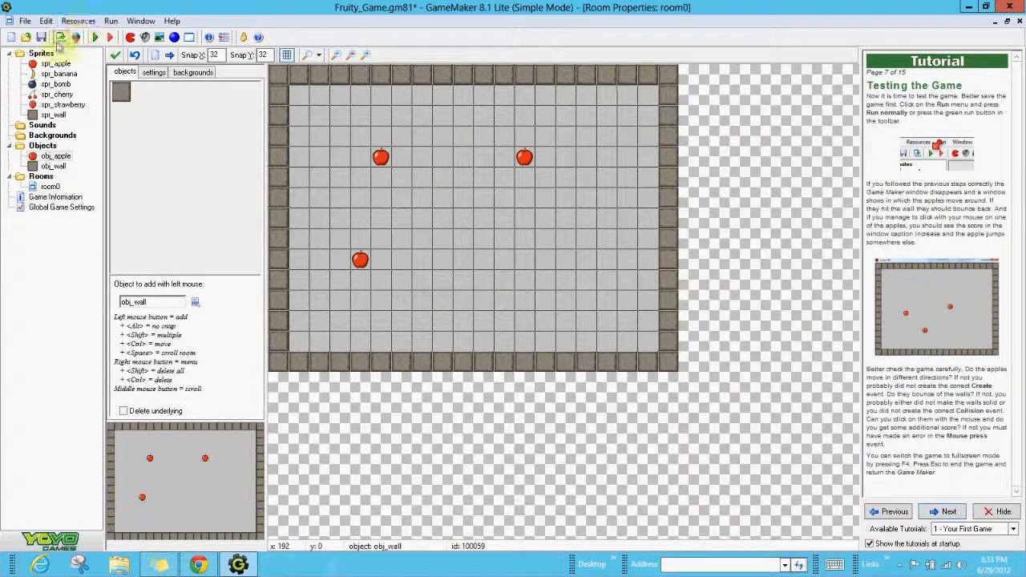
- Save the game and test-run it with the finished wall boundary, closing the game window at the end
left_click(41, 37)
left_click(95, 37)
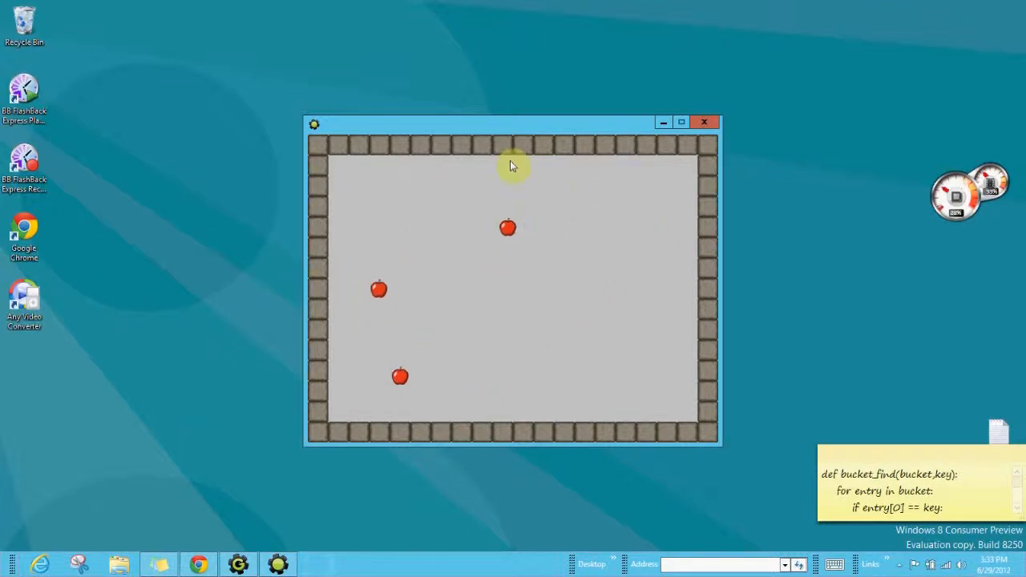
left_click(709, 125)
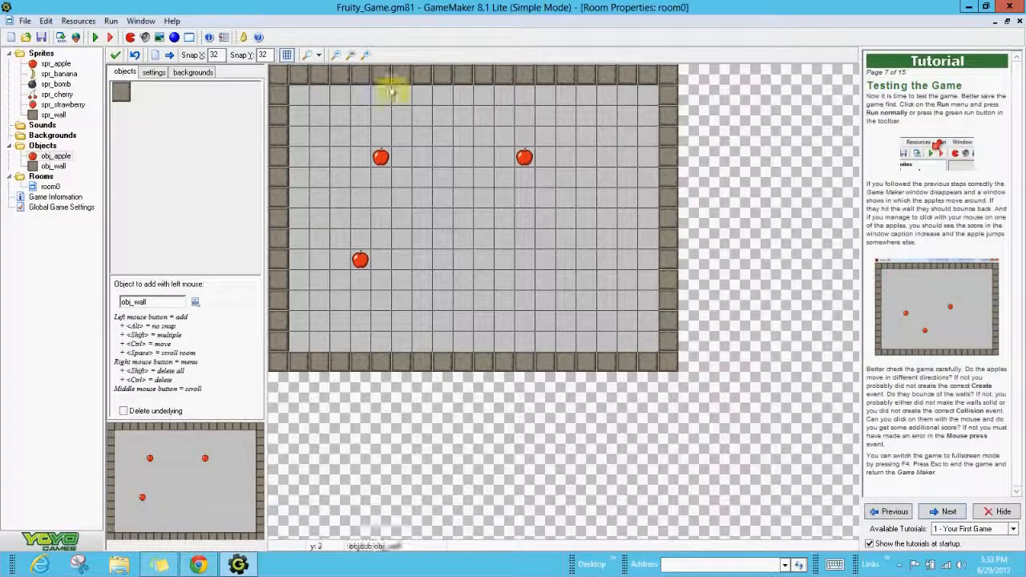
- Advance the tutorial to the Adding a Background page and create a background from the wood image in the Tutorial1 folder
left_click(945, 513)
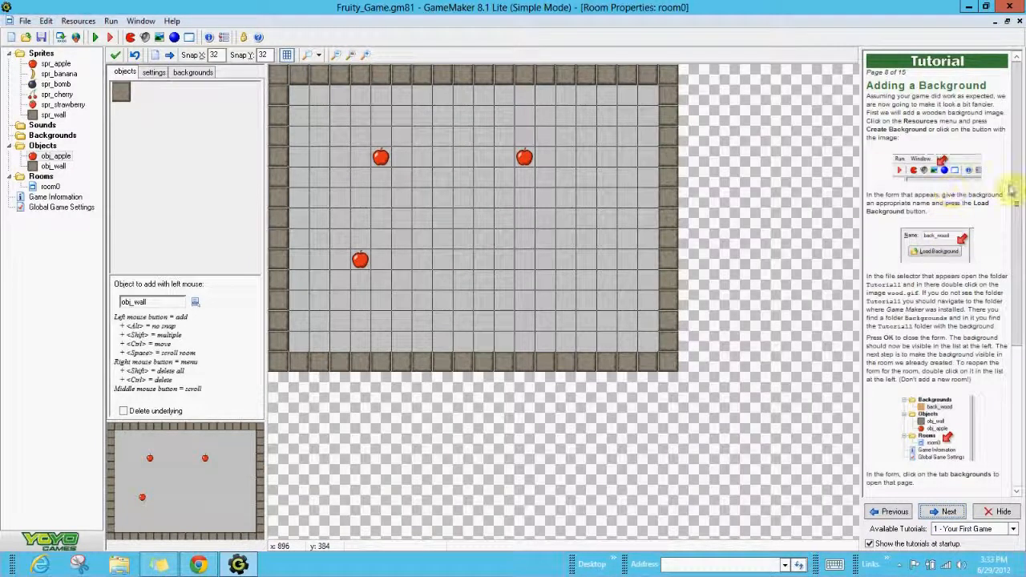
left_click_drag(1017, 182, 1017, 159)
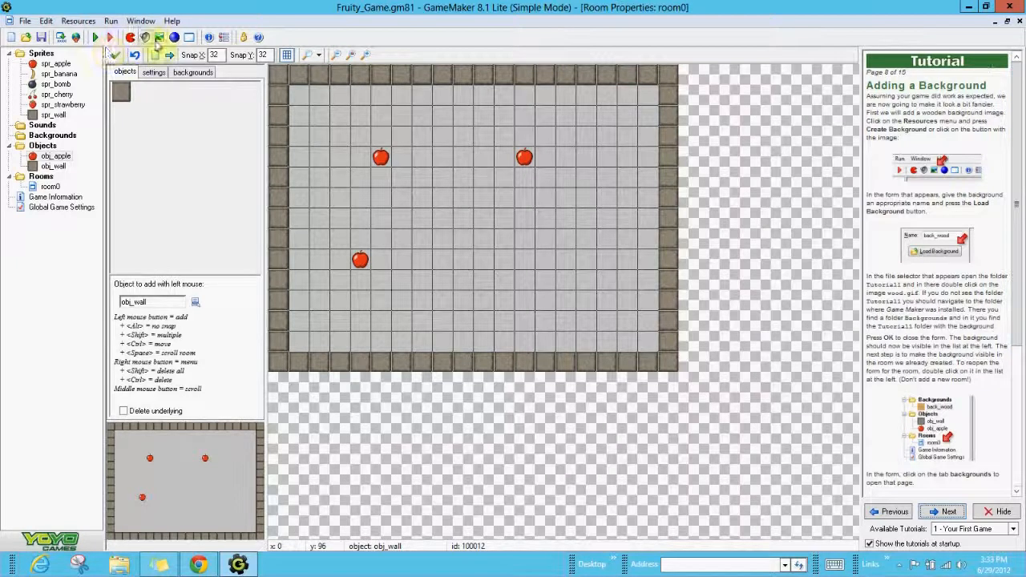
left_click(160, 38)
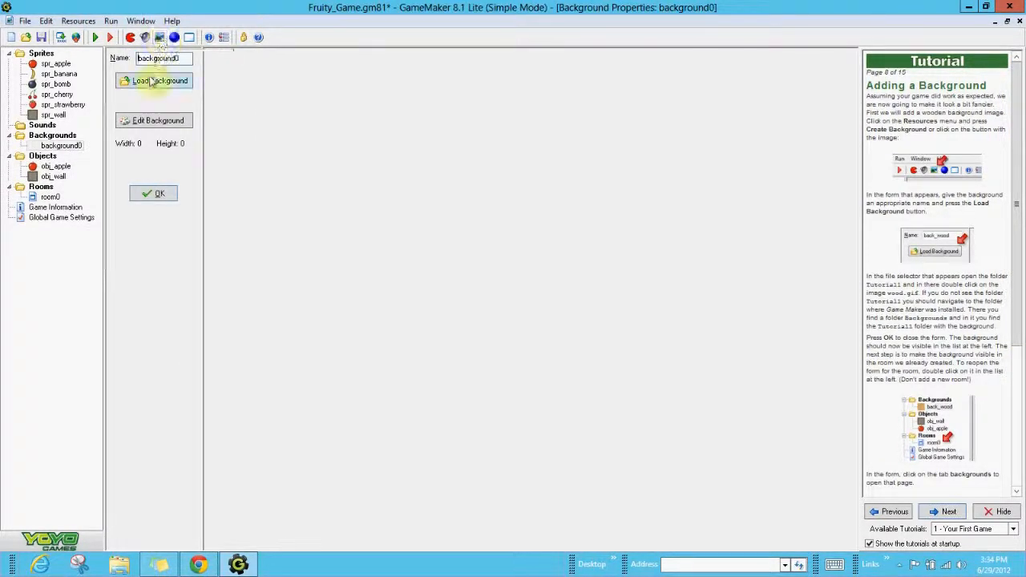
left_click(152, 82)
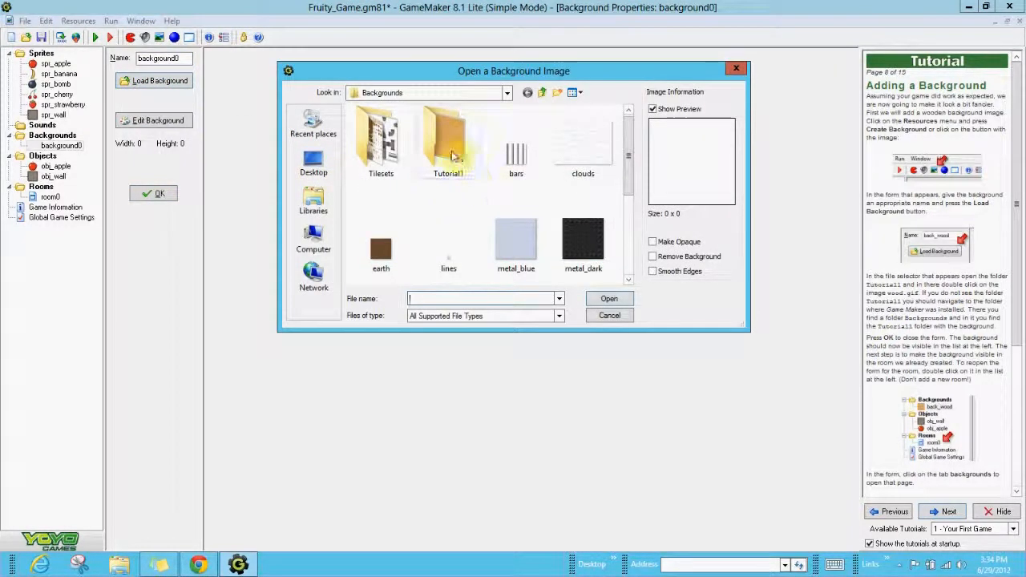
double_click(449, 154)
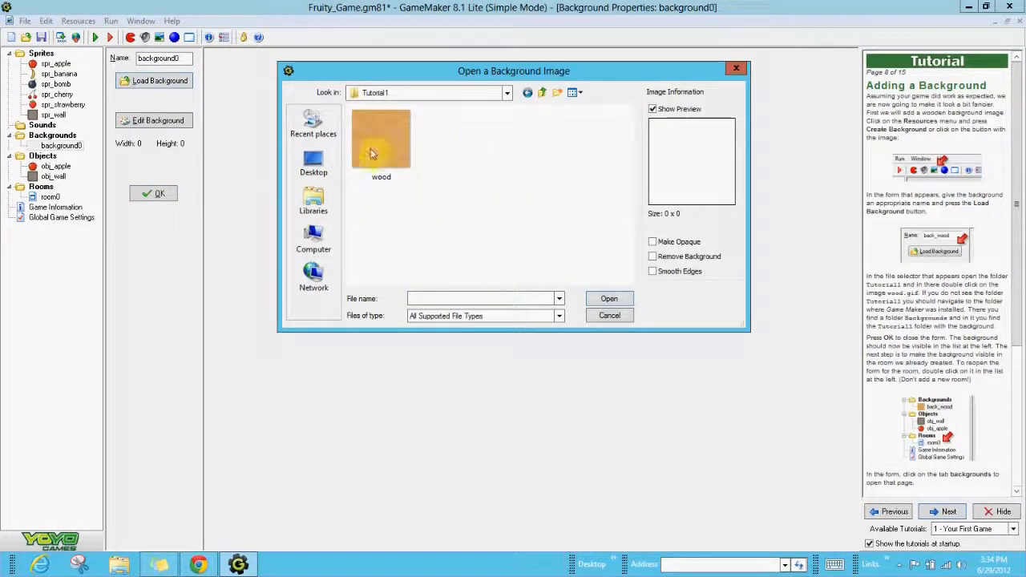
left_click(371, 154)
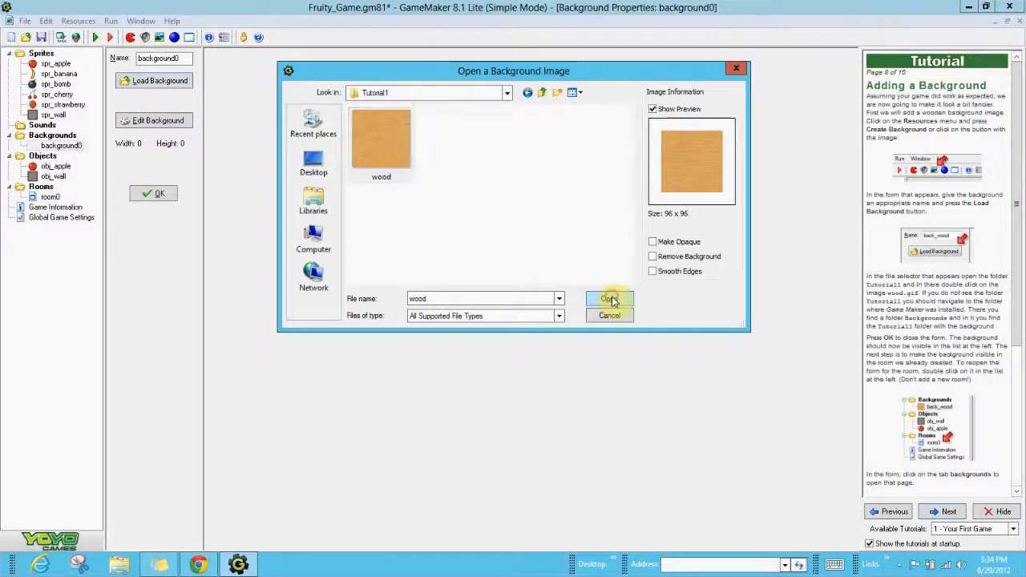
left_click(611, 299)
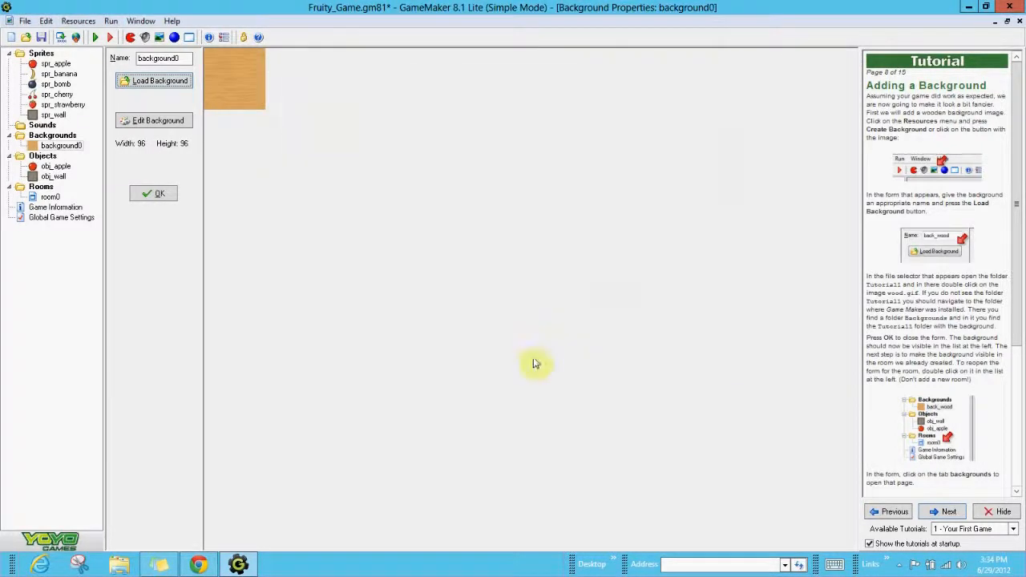
- Rename the new background as back_wood and confirm its properties
left_click(187, 57)
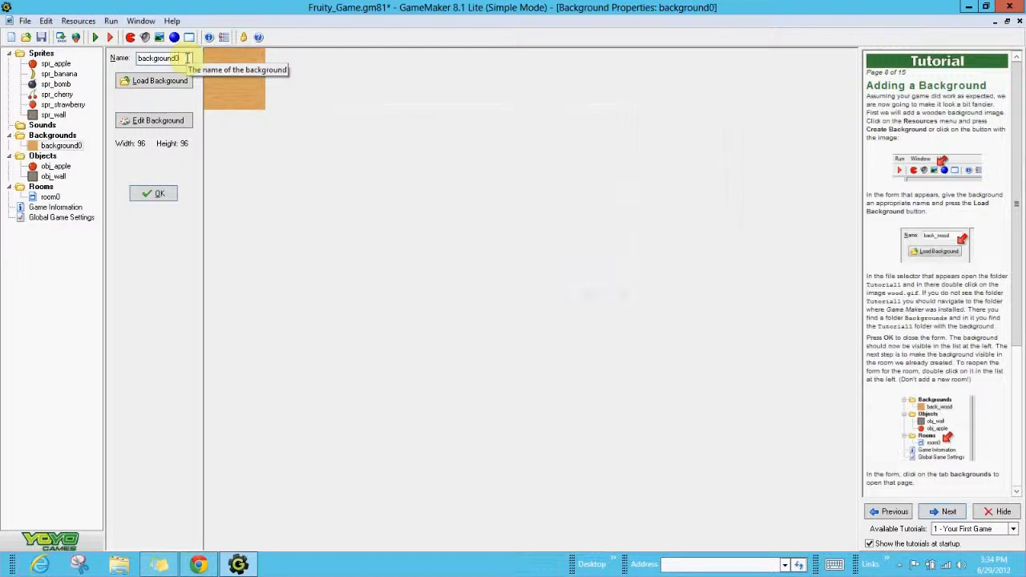
key("BackSpace")
key("BackSpace")
key("BackSpace")
key("BackSpace")
key("BackSpace")
key("BackSpace")
key("BackSpace")
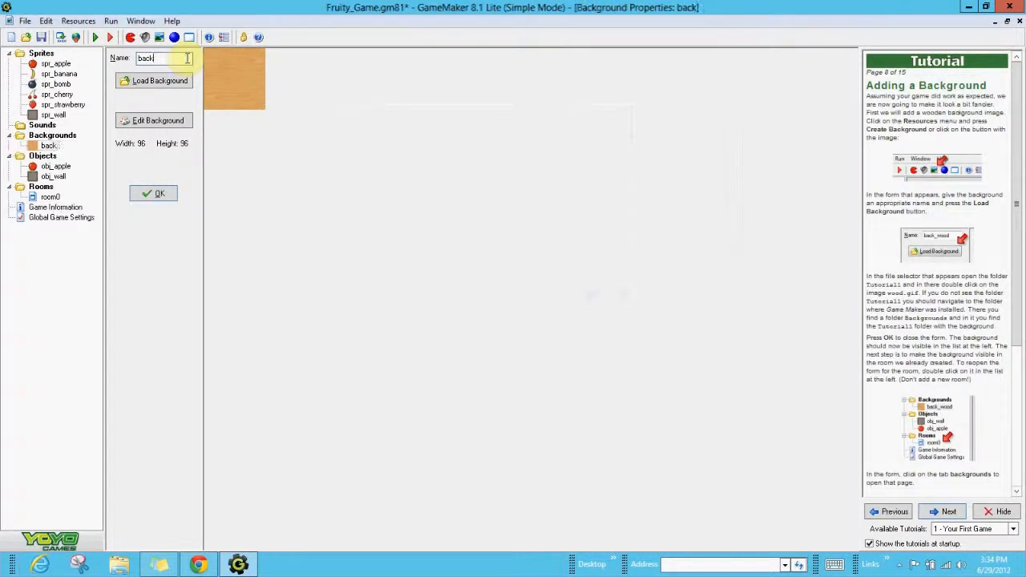
type("_")
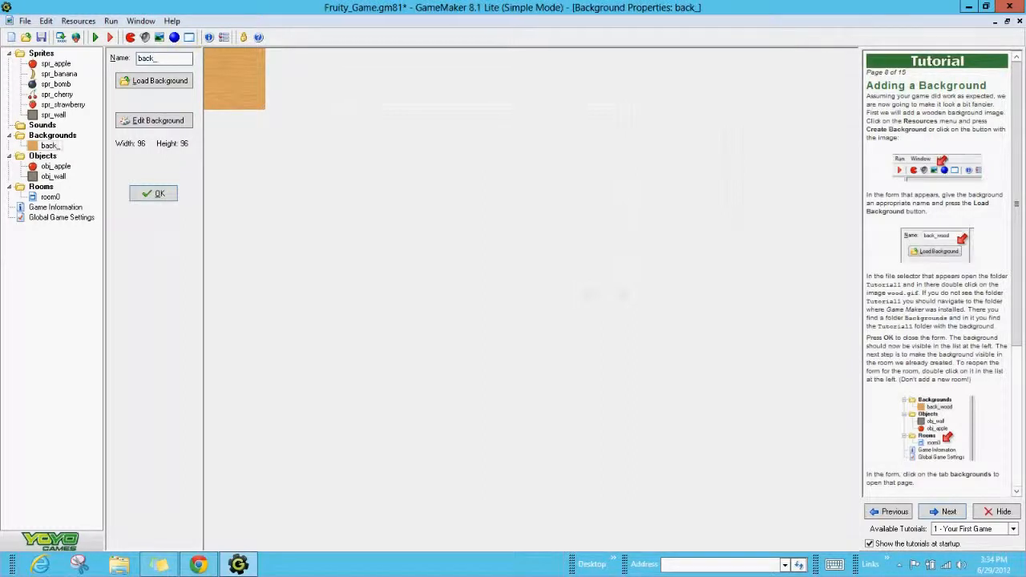
type("wood")
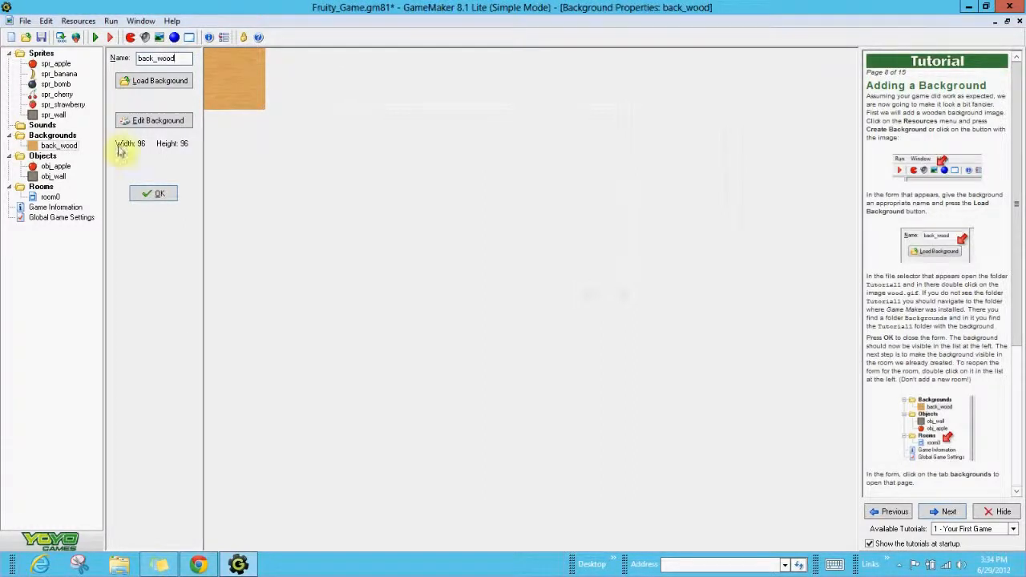
left_click(152, 196)
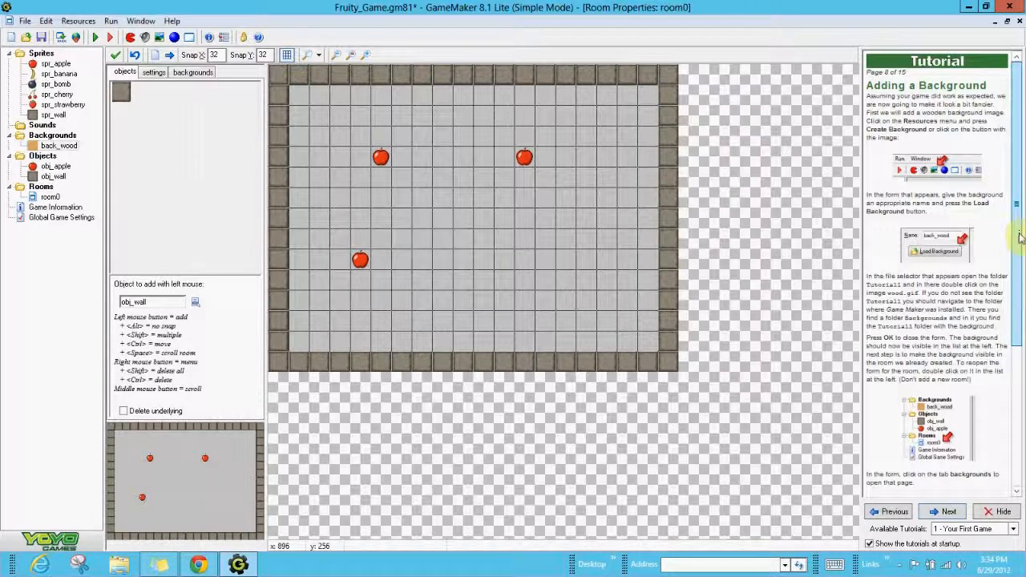
- Open the background settings of room0 and assign back_wood to Background 0
left_click_drag(1021, 237, 1023, 393)
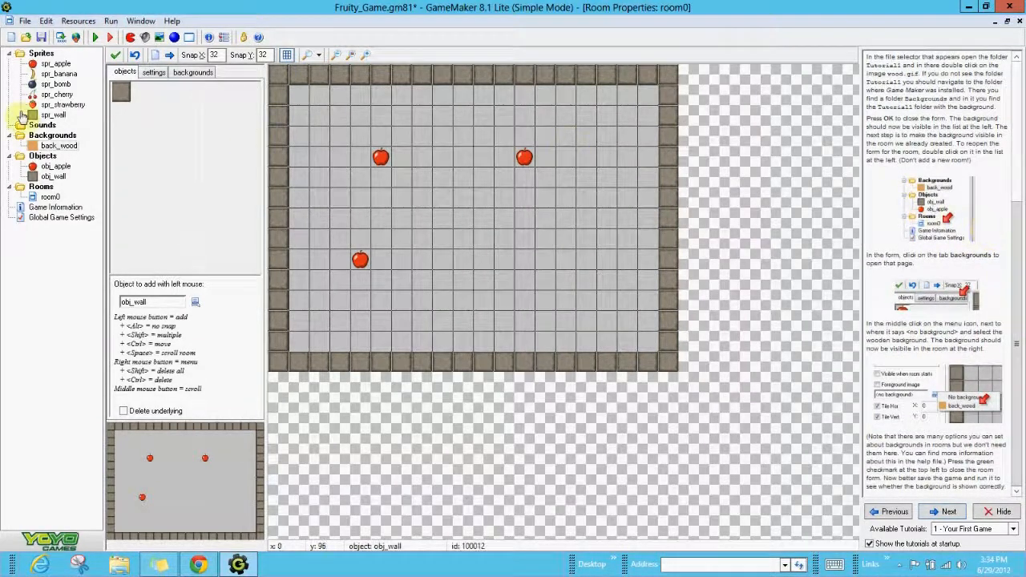
left_click(50, 198)
left_click(48, 200)
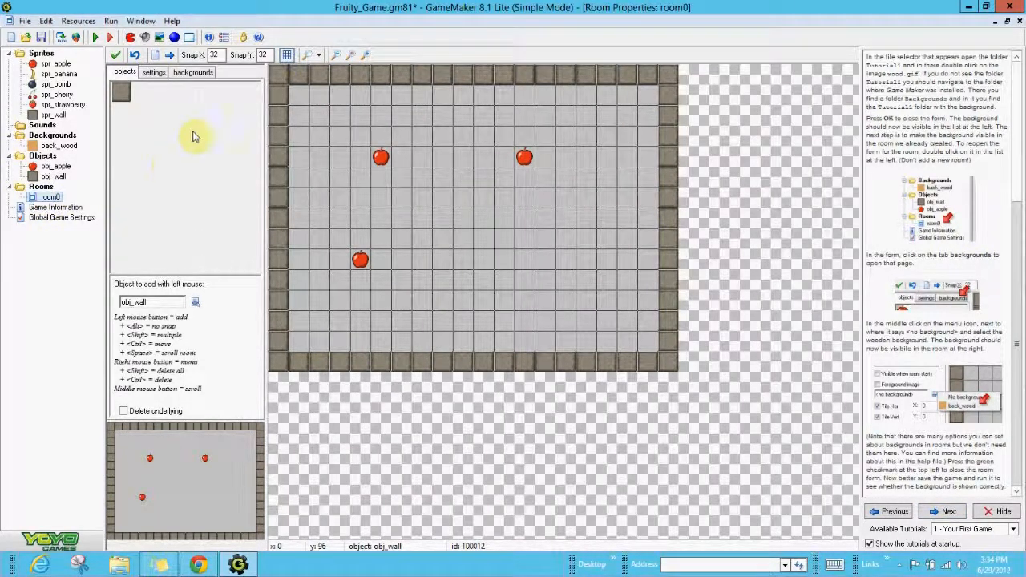
left_click(193, 74)
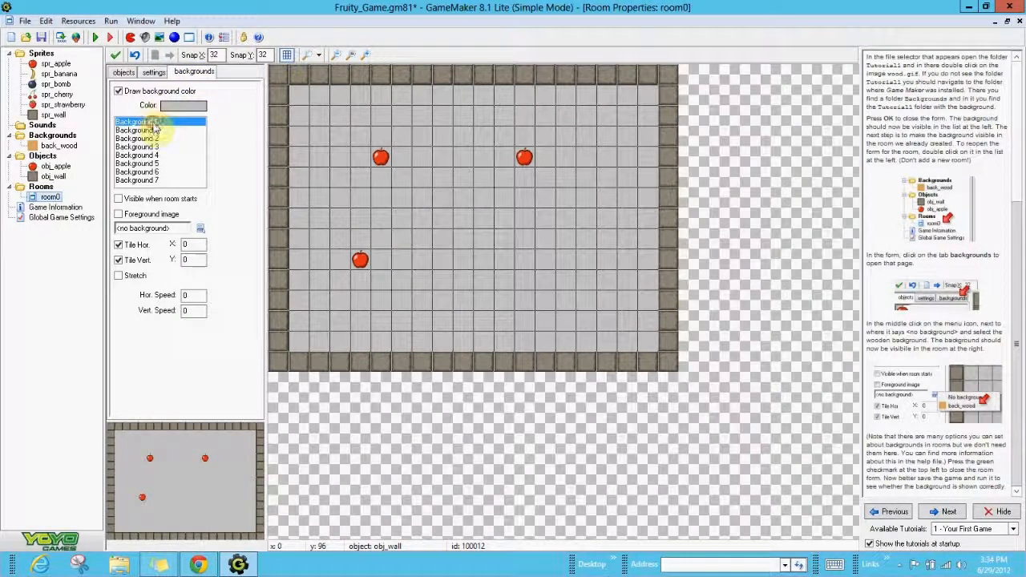
left_click(199, 230)
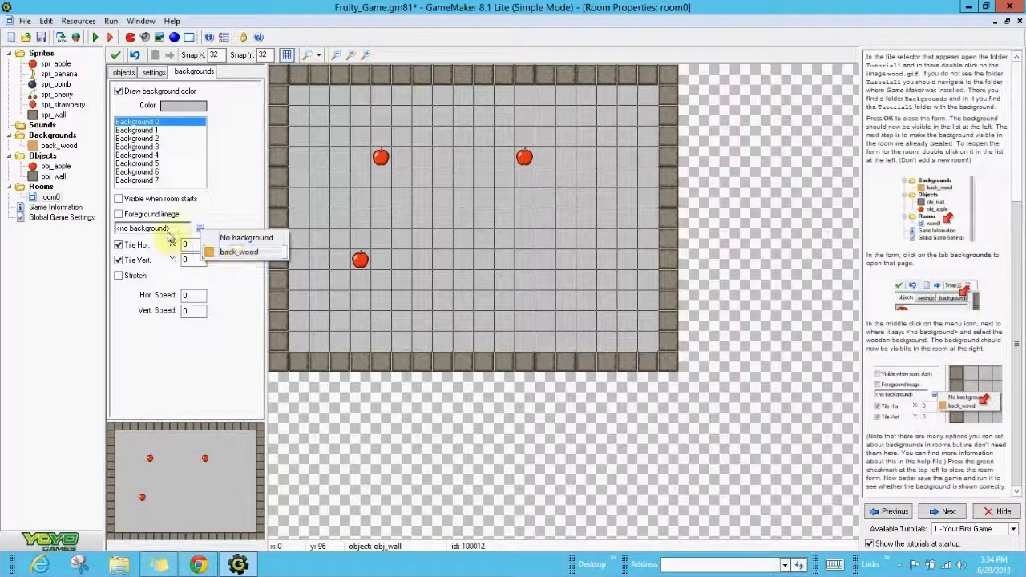
left_click(232, 252)
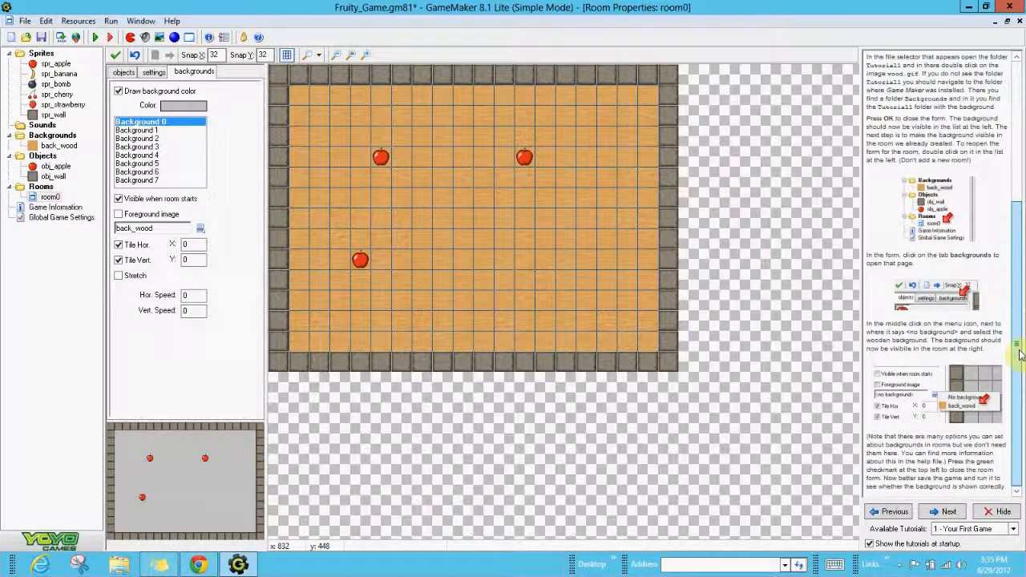
- Advance the tutorial to the Adding a Sound page and create a sound from the click file in the Tutorial1 folder
left_click(944, 514)
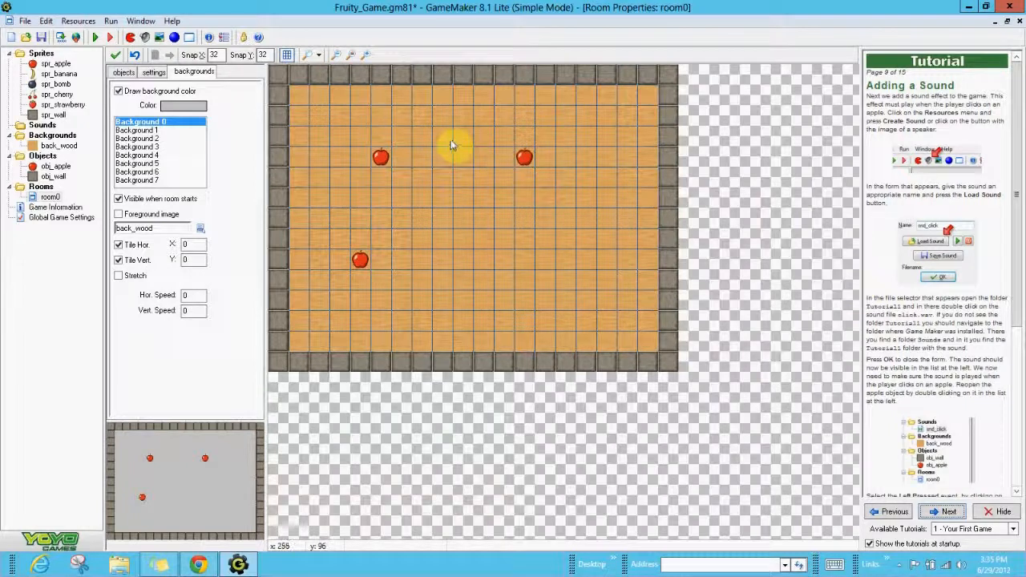
left_click(145, 37)
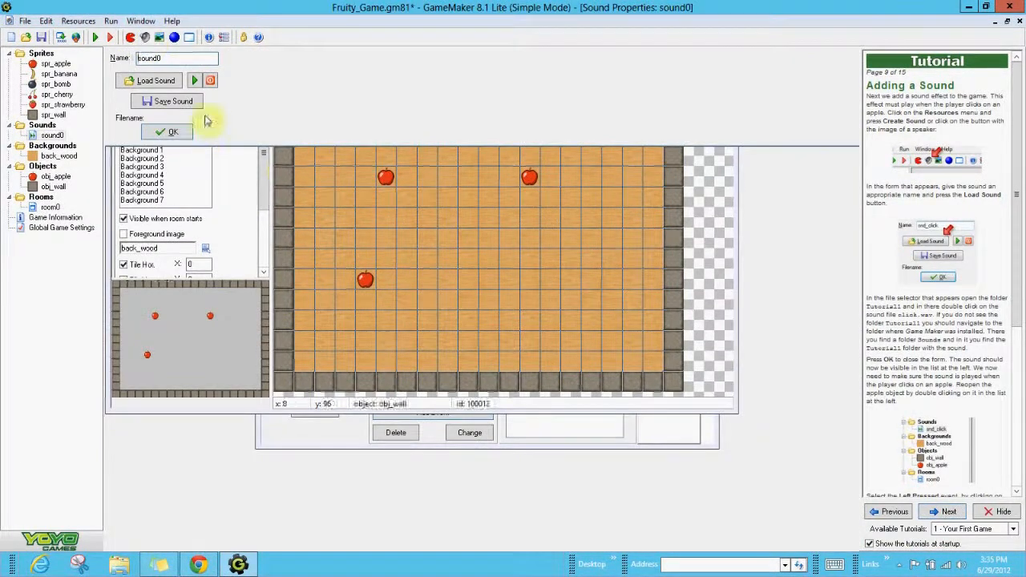
left_click(150, 81)
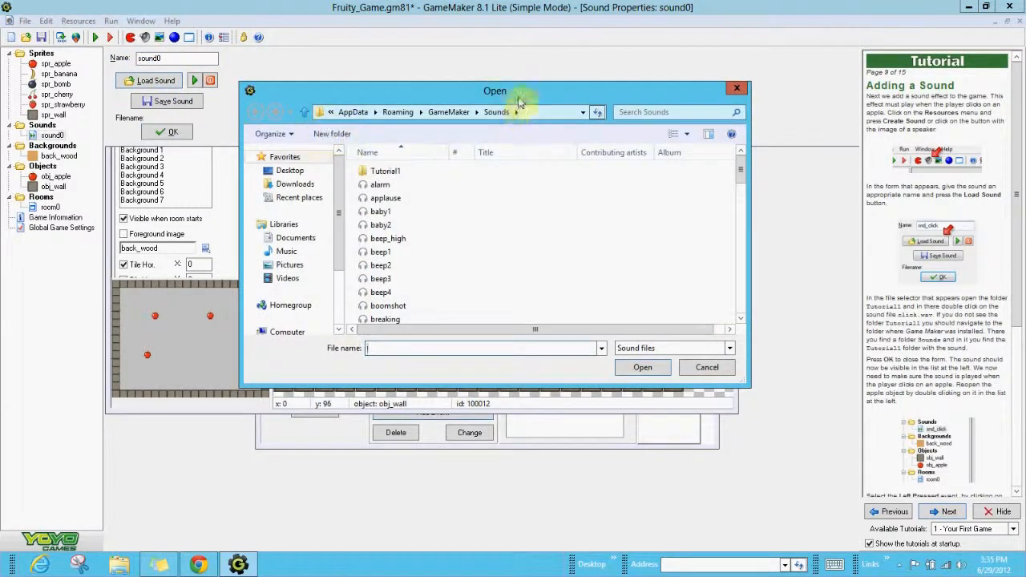
double_click(383, 172)
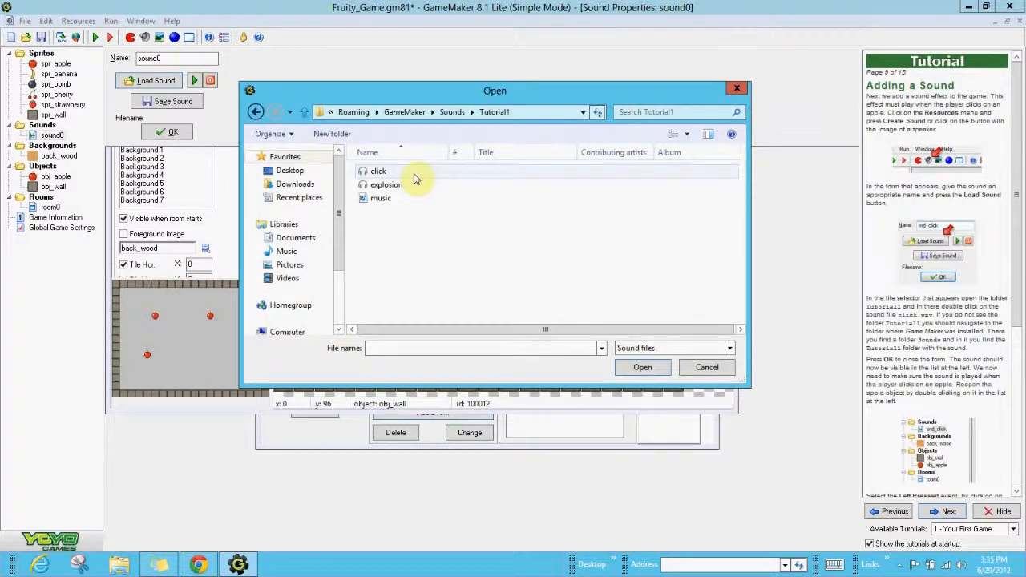
left_click(386, 175)
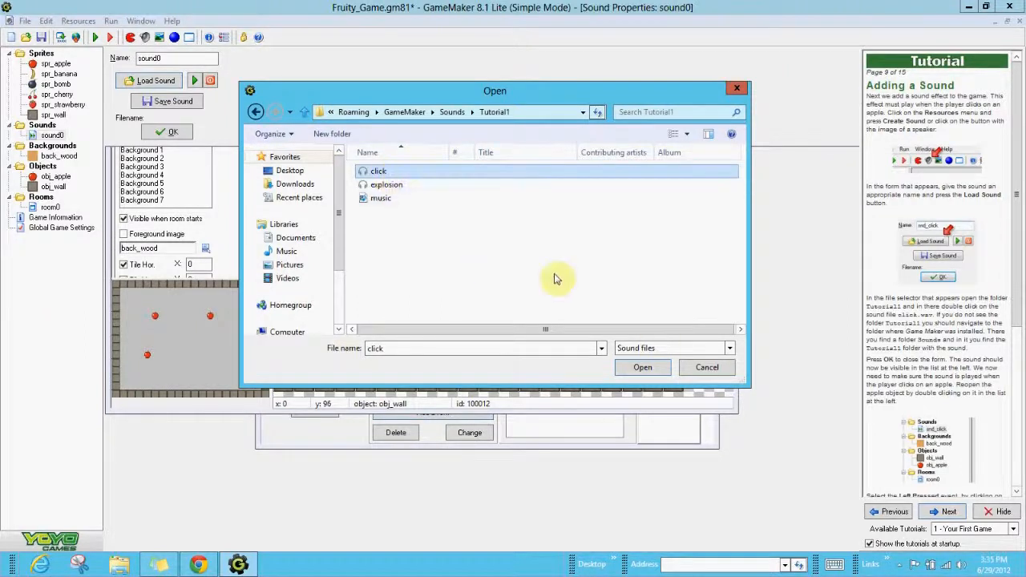
left_click(642, 369)
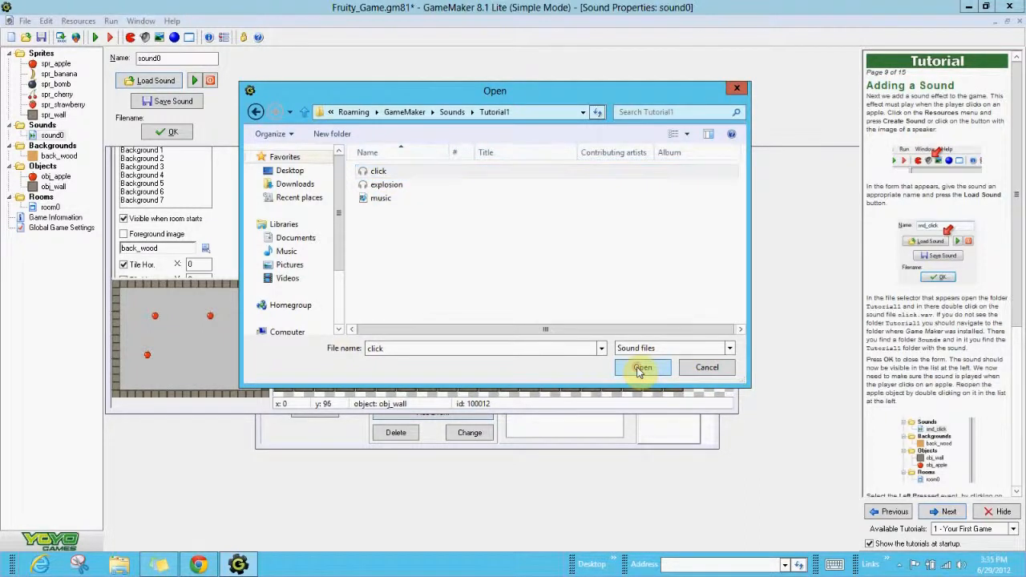
left_click(174, 132)
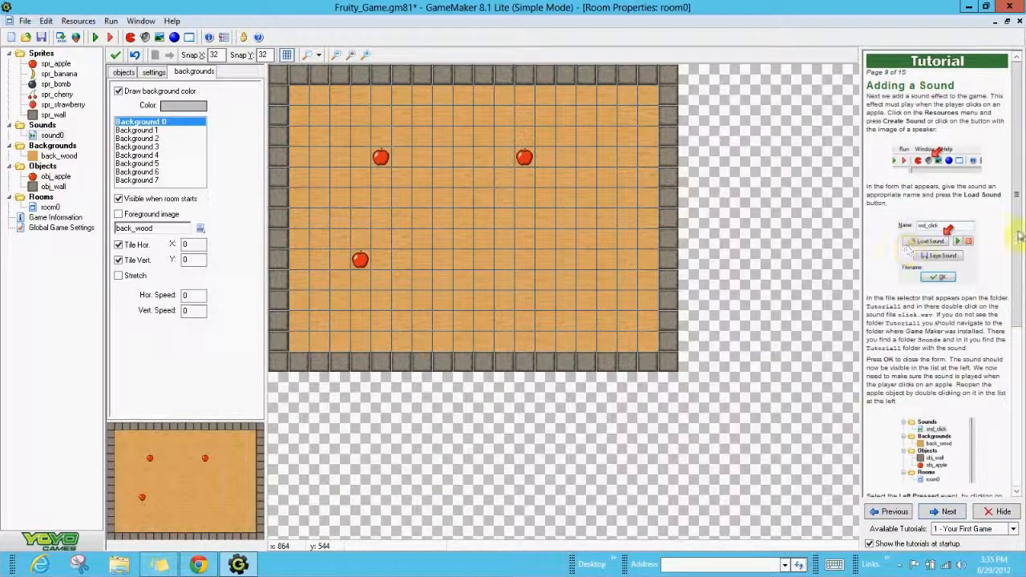
- Open obj_apple and add a Play Sound action at the end of its Left Button event's actions
left_click_drag(1017, 234, 1023, 436)
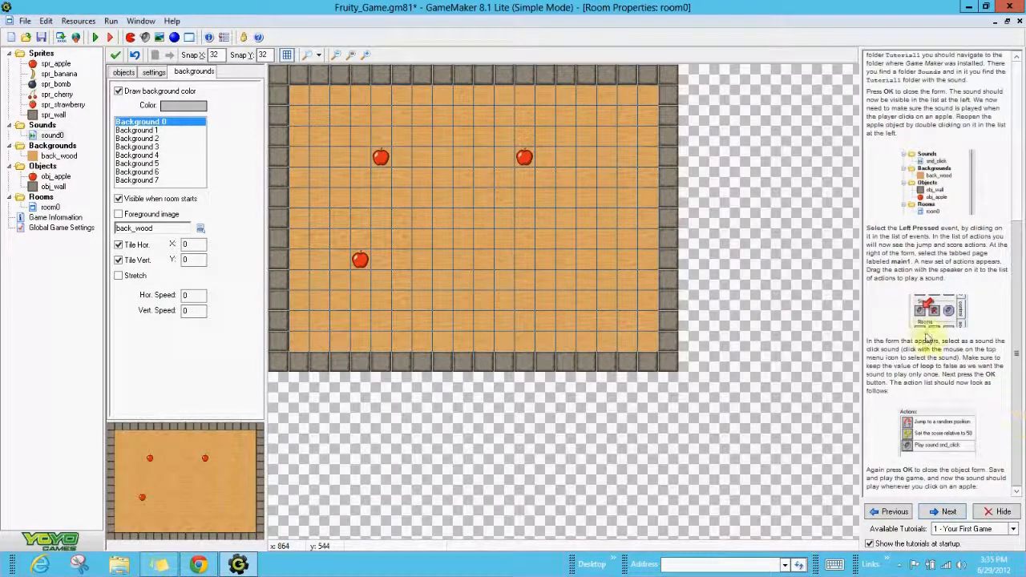
double_click(54, 176)
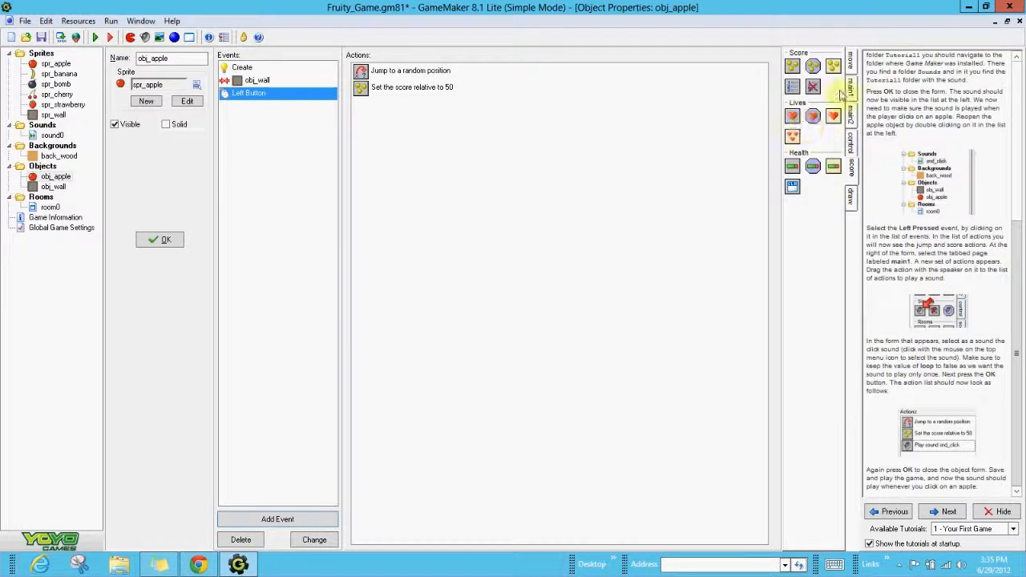
left_click(851, 65)
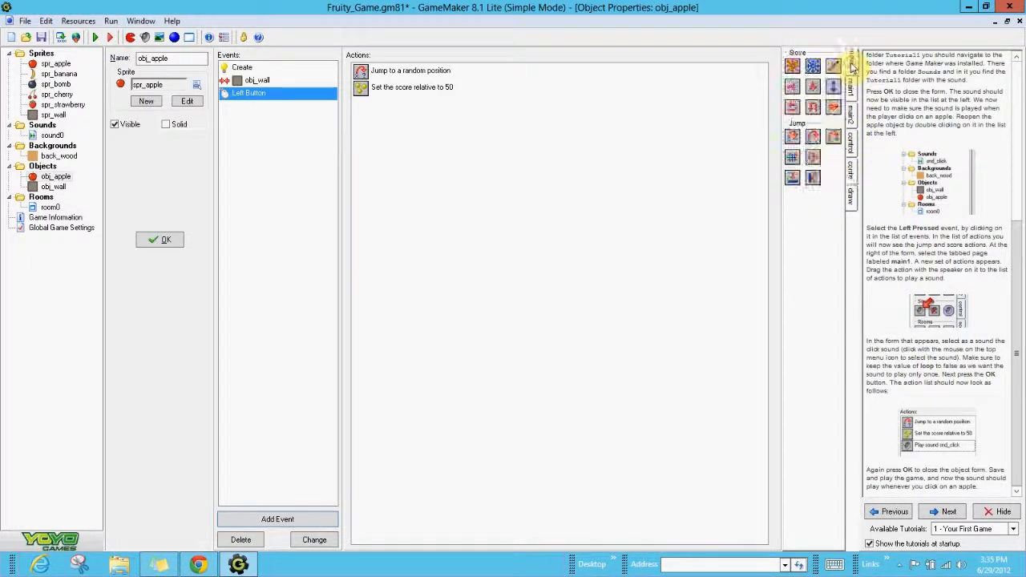
left_click(851, 89)
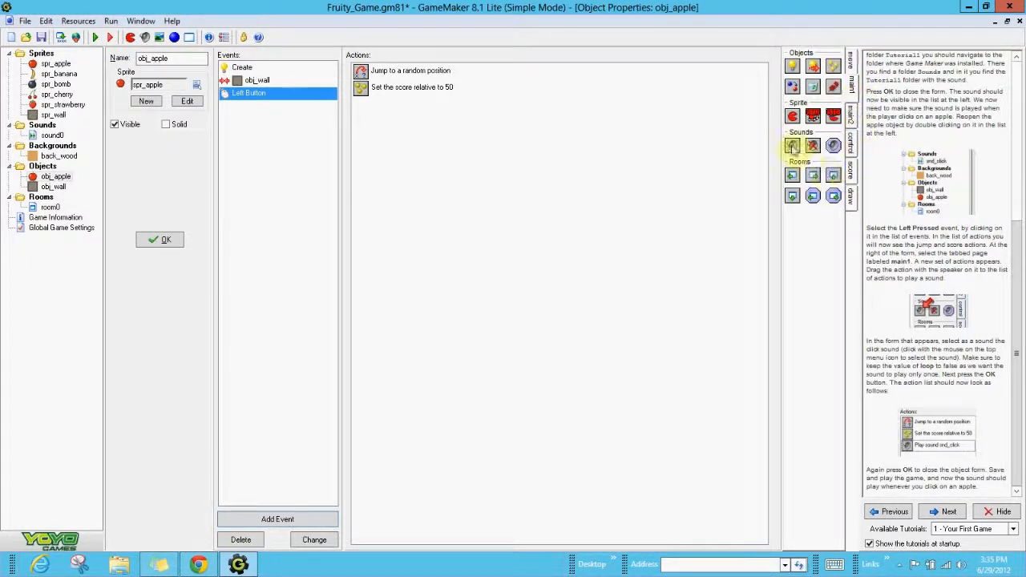
left_click_drag(792, 149, 382, 136)
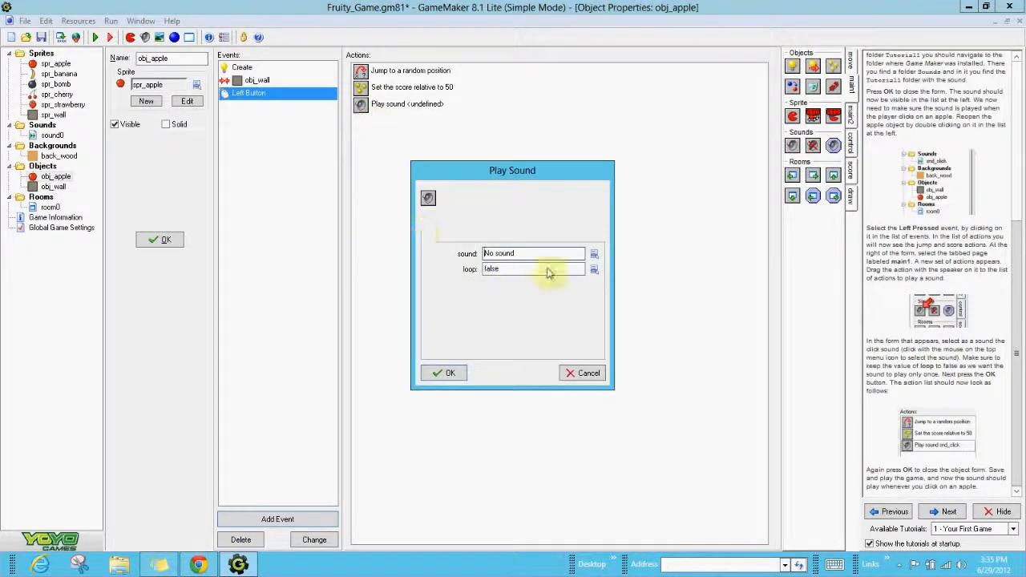
- Set the Play Sound action to play sound0 with loop set to true, and confirm it
left_click(594, 254)
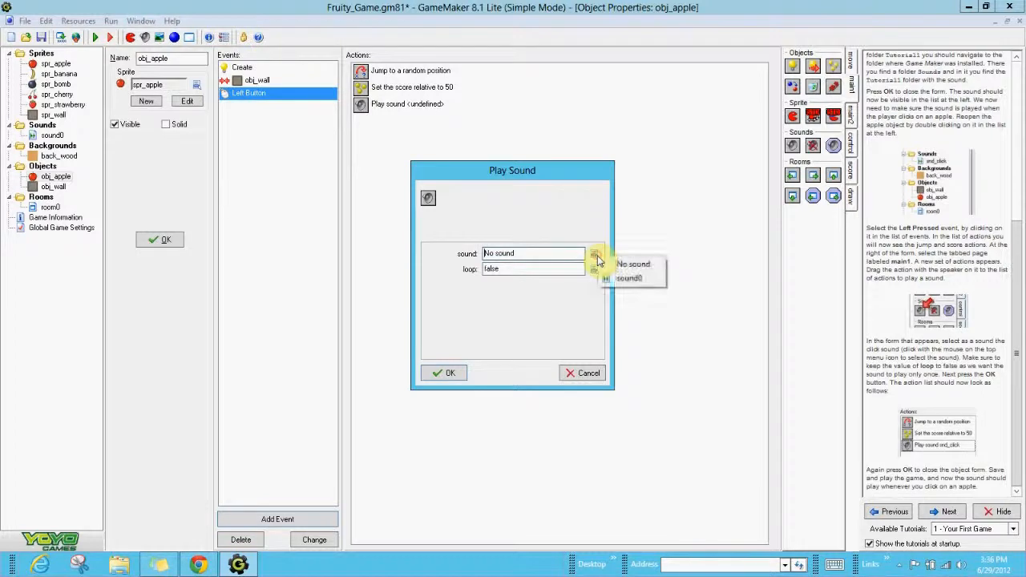
left_click(635, 285)
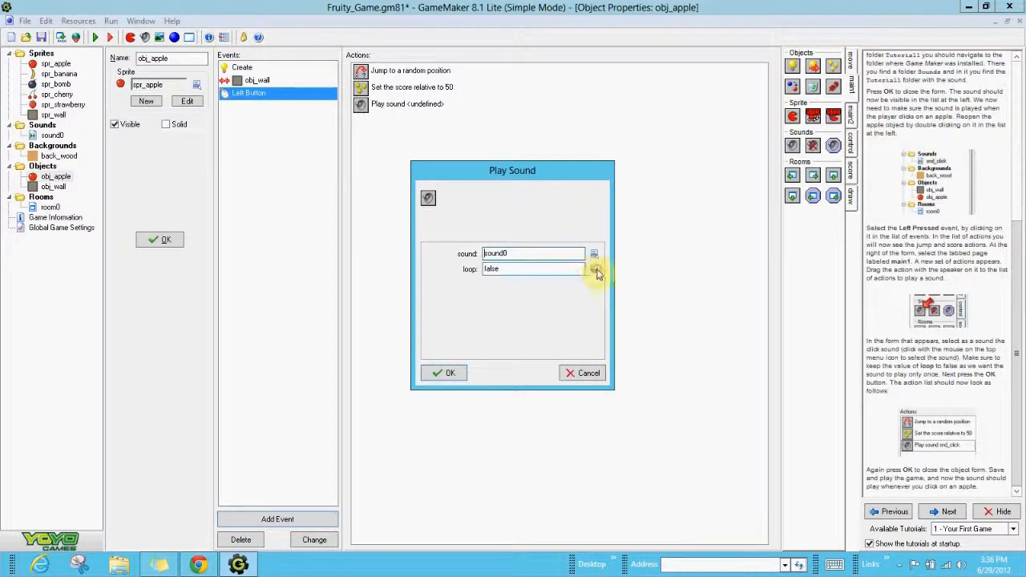
left_click(593, 270)
left_click(625, 293)
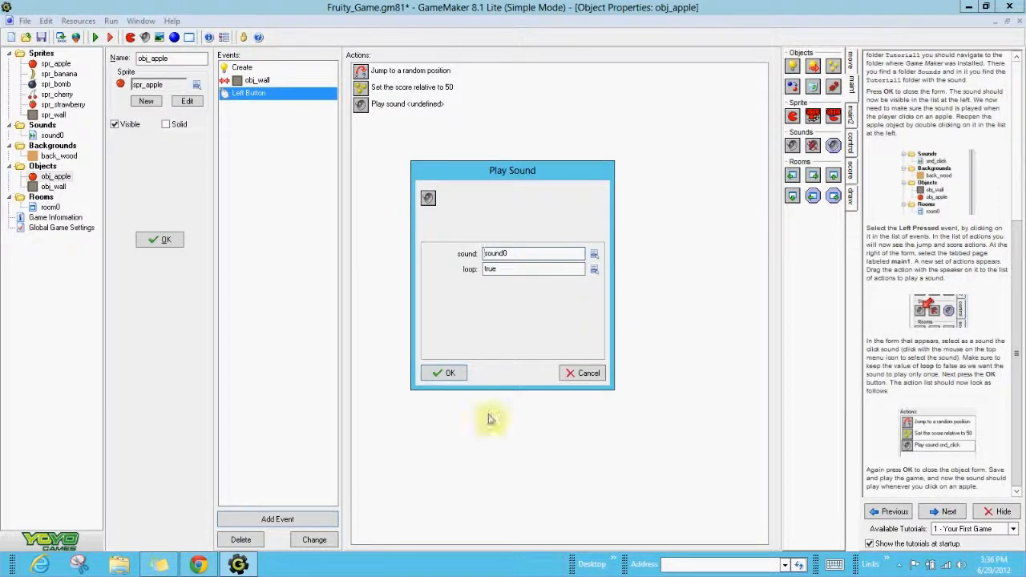
left_click(443, 374)
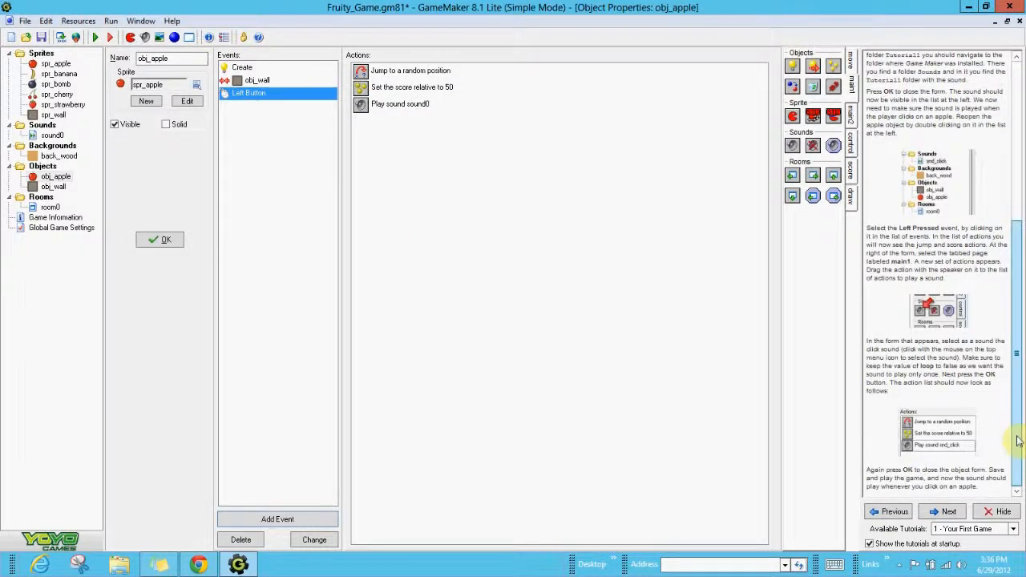
- Advance the tutorial to the Adding Music page, read its instructions, and save the game
left_click(949, 513)
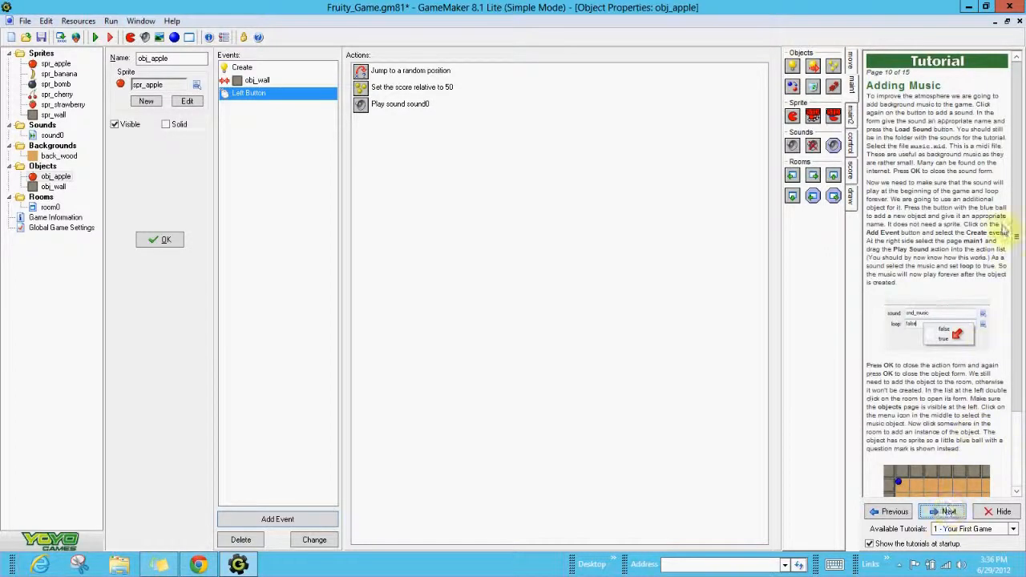
left_click_drag(1018, 122, 1014, 210)
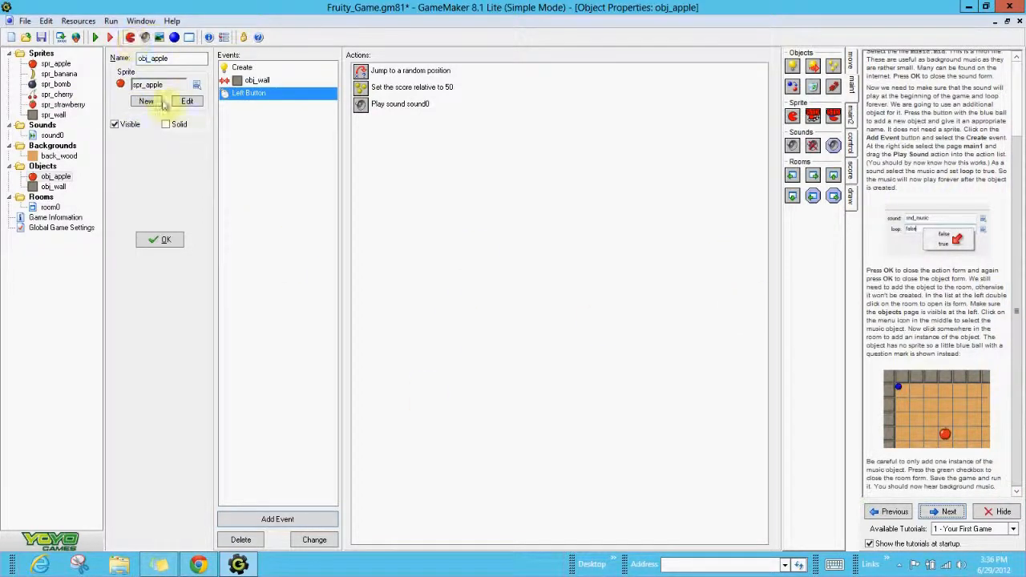
left_click(41, 37)
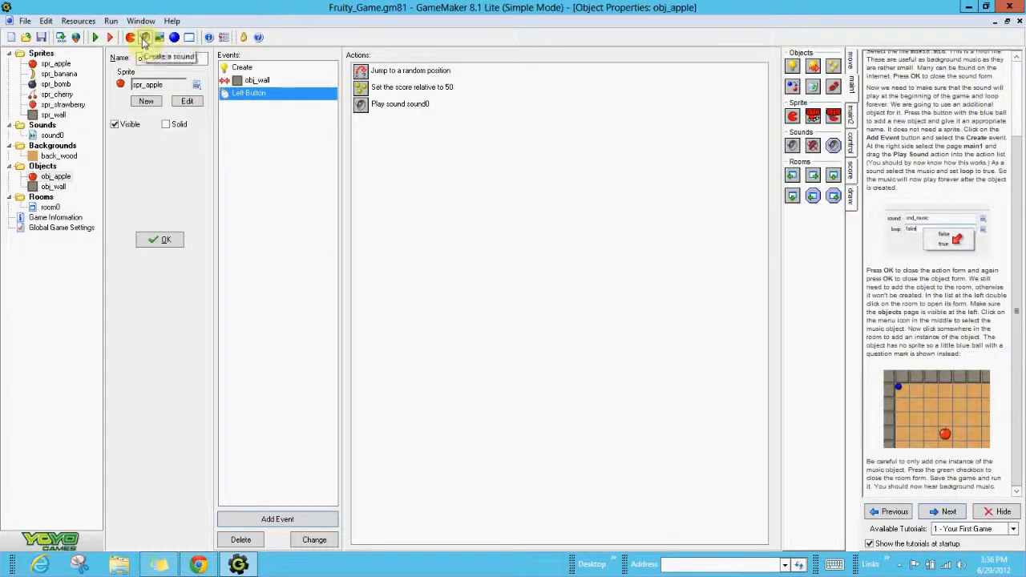
- Create a second sound from the music file in the Tutorial1 folder, name it music, and confirm its properties
left_click(145, 38)
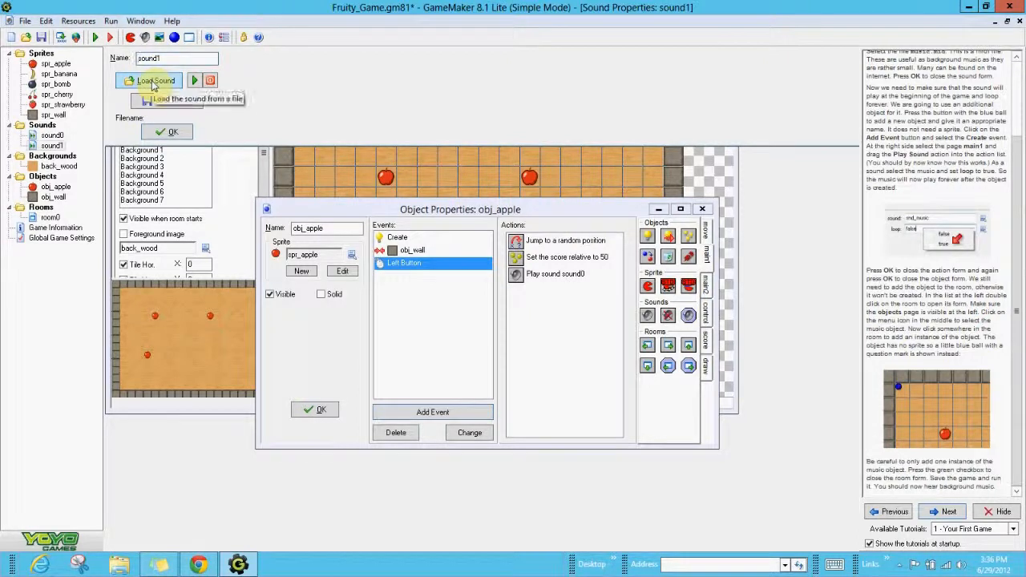
left_click(152, 83)
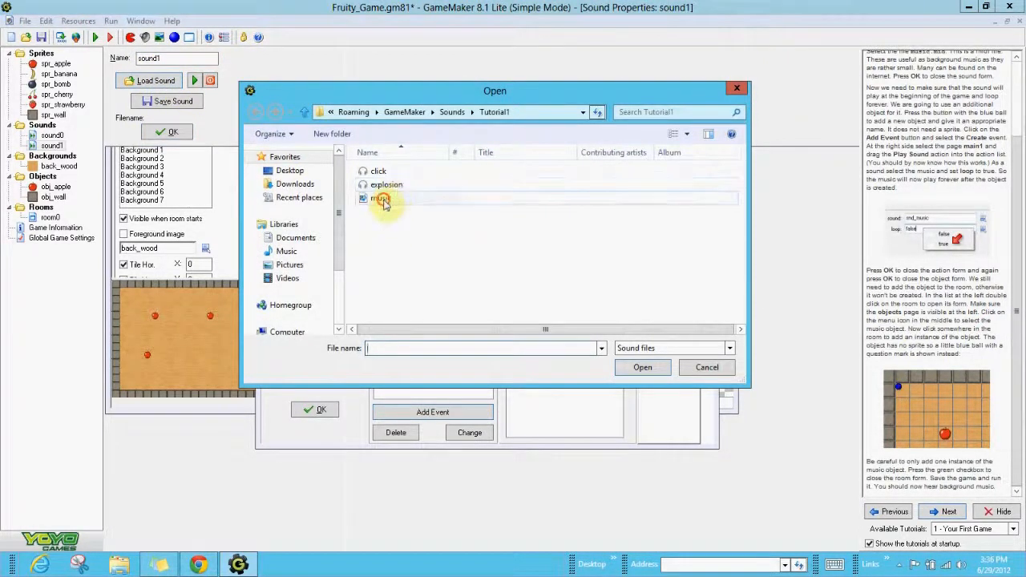
left_click(380, 198)
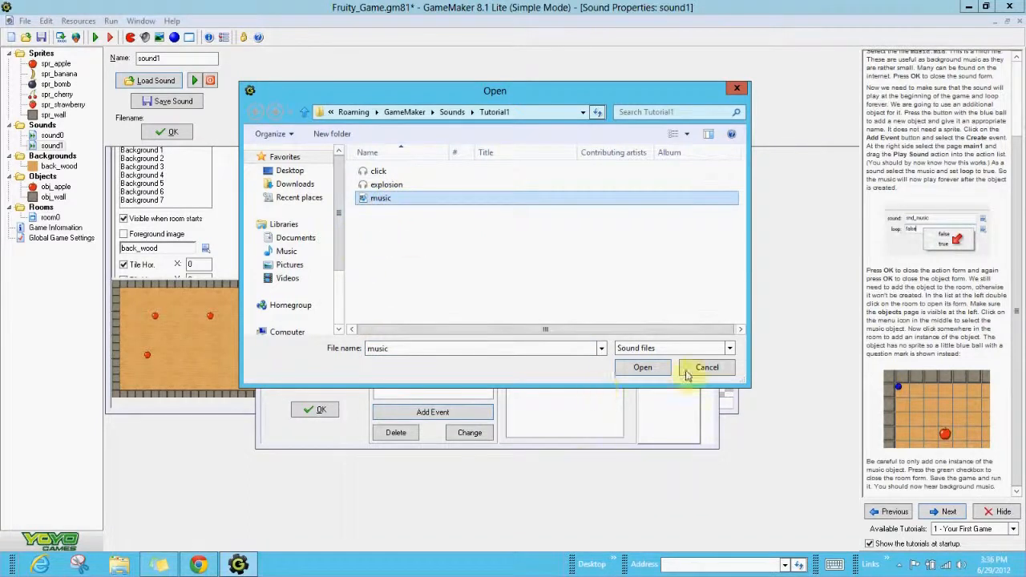
left_click(642, 369)
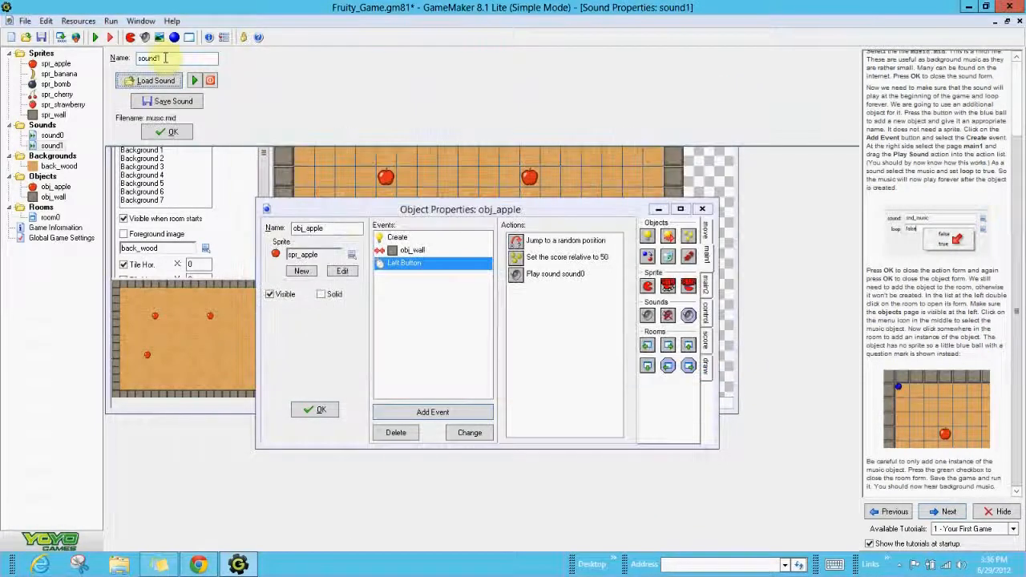
type("music")
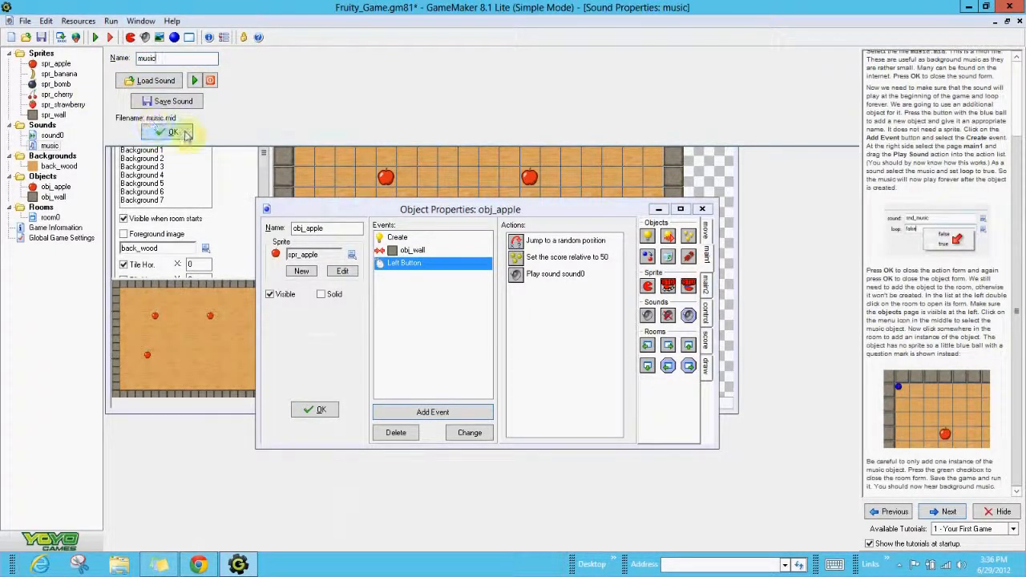
left_click(166, 133)
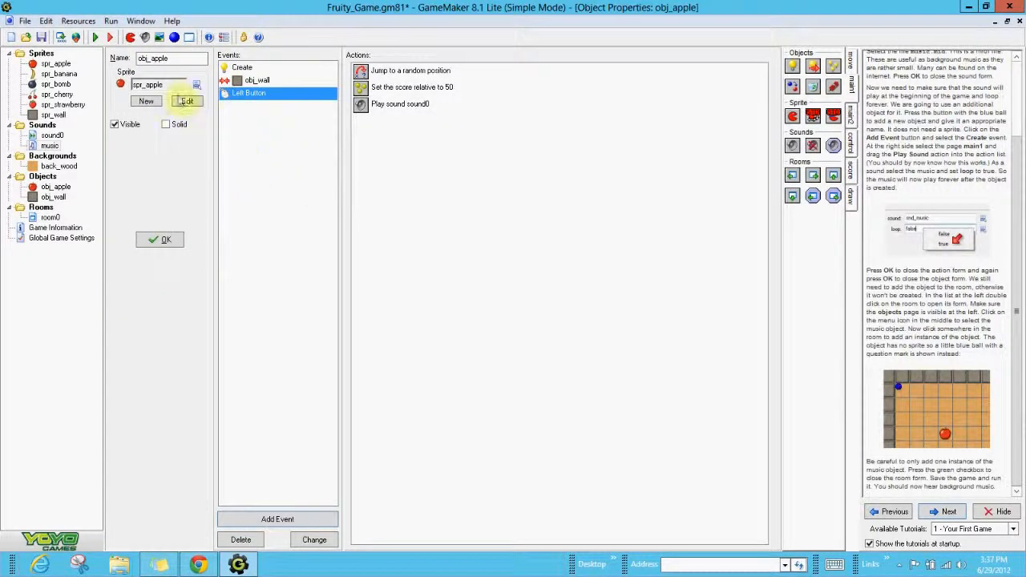
- Create a new object without a sprite and name it back_music
left_click(174, 38)
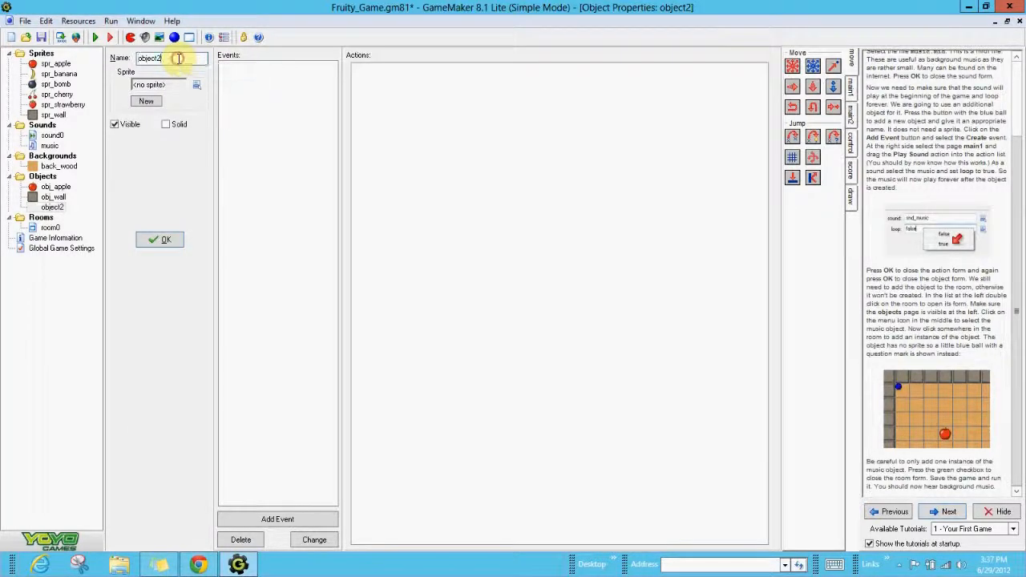
left_click_drag(177, 58, 106, 59)
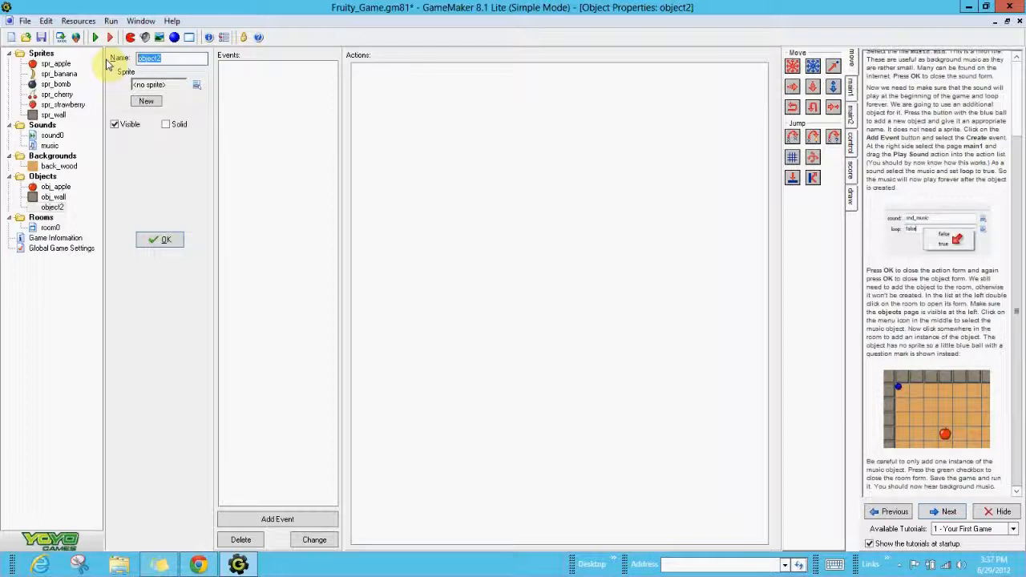
type("ba")
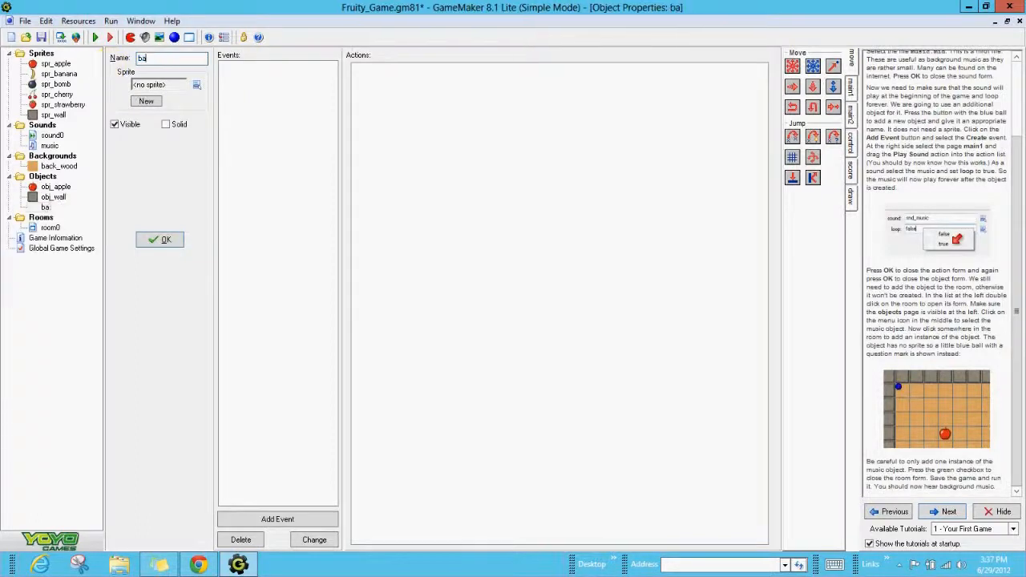
type("ck_")
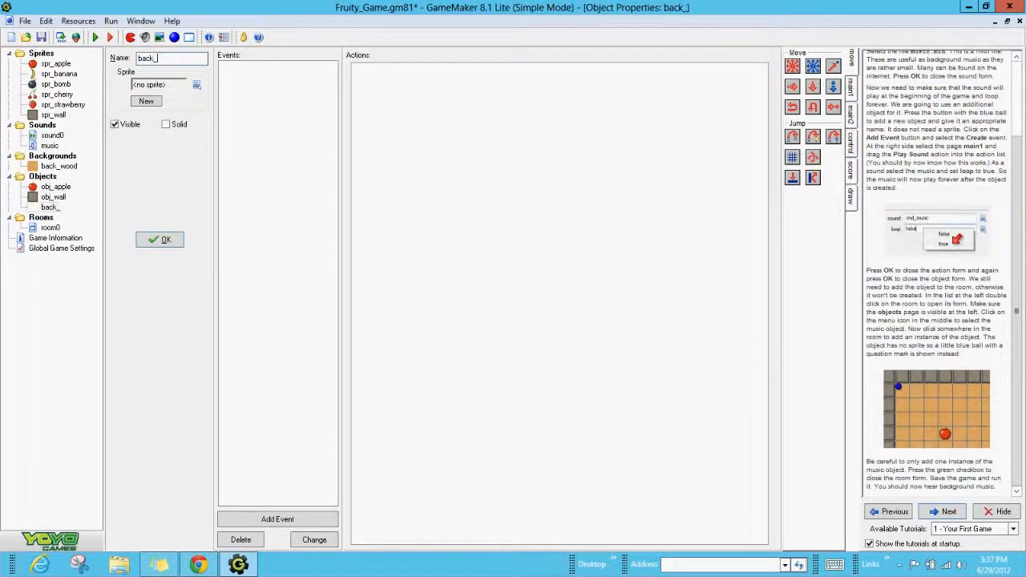
type("music")
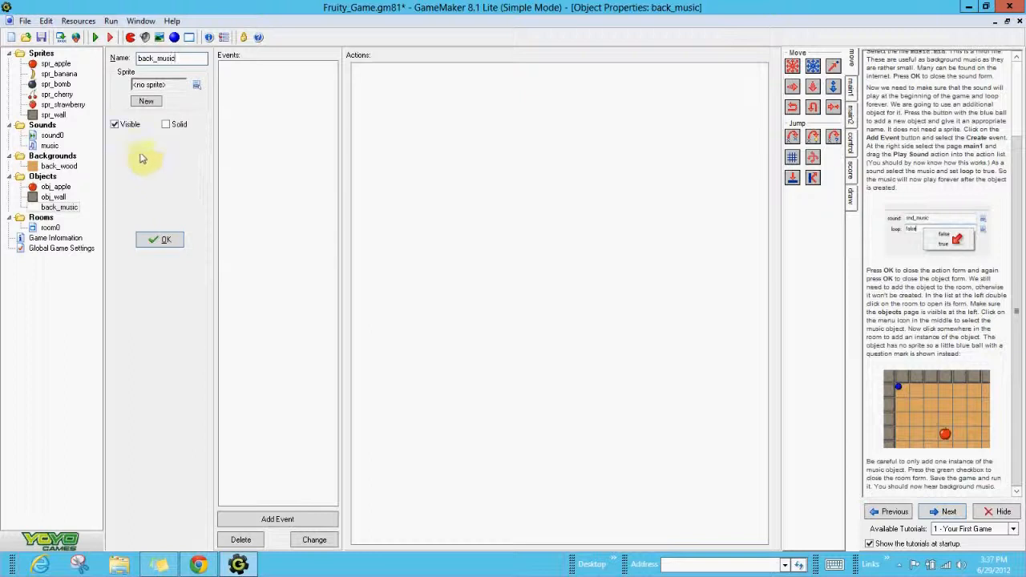
- Close the back_music object and place one instance of it in room0's upper-left floor cell, just inside the walls
left_click(163, 245)
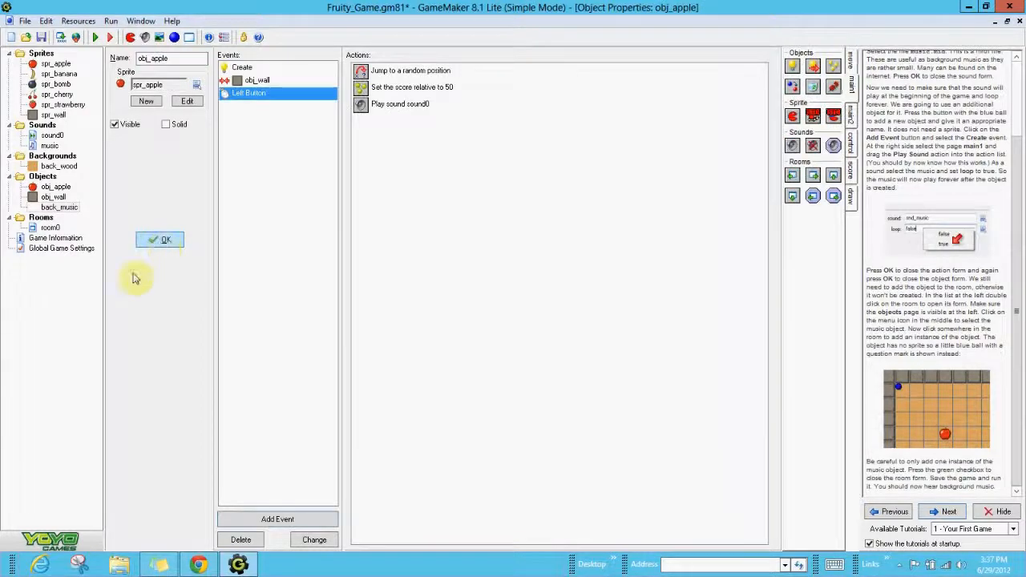
double_click(50, 229)
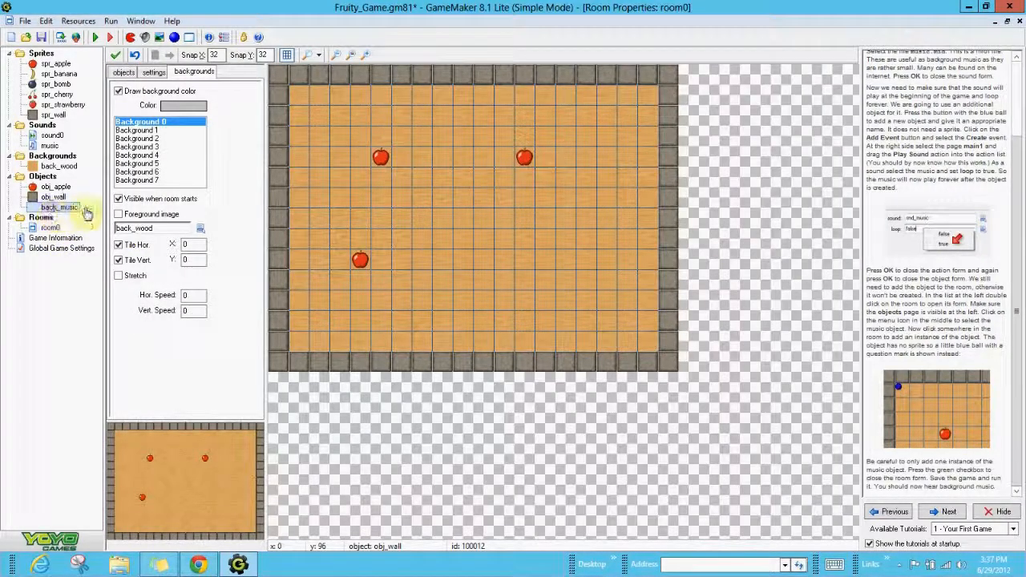
left_click(123, 72)
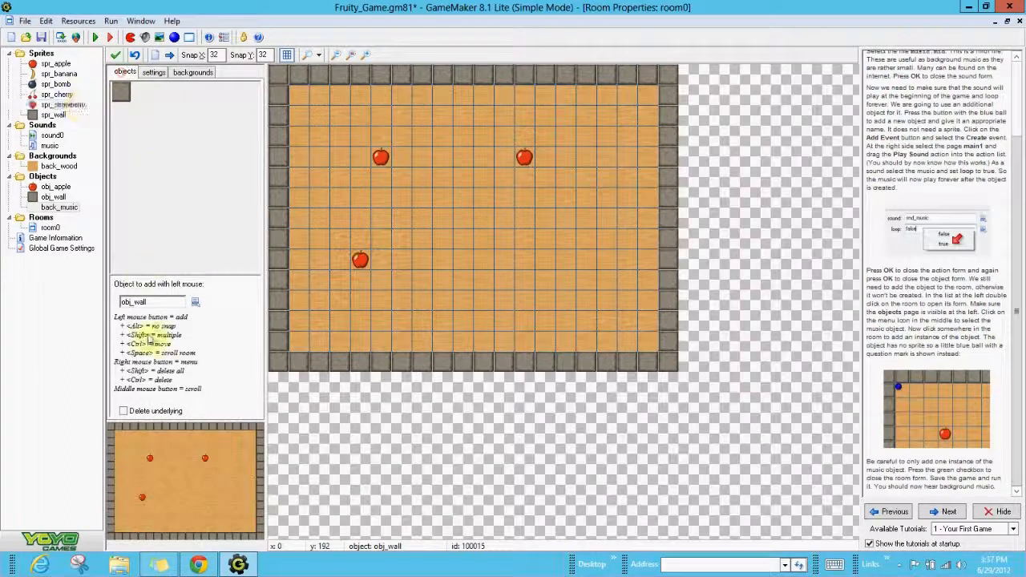
left_click(194, 301)
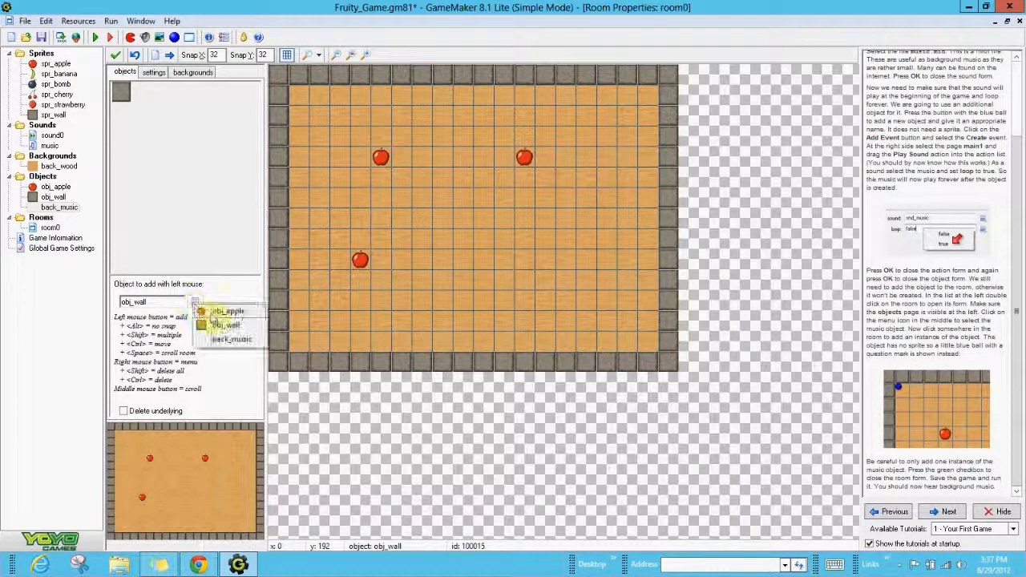
left_click(230, 339)
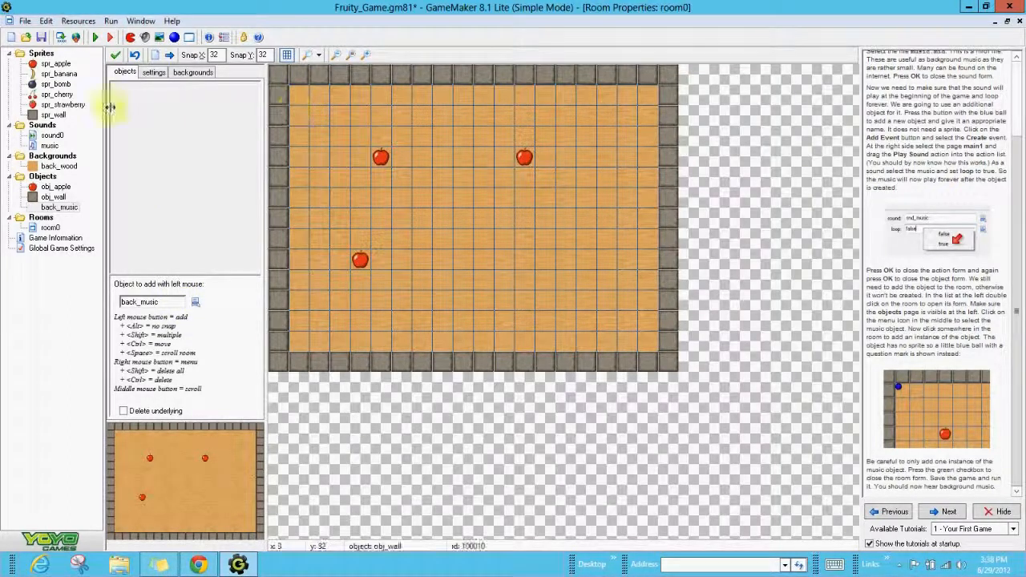
left_click(197, 303)
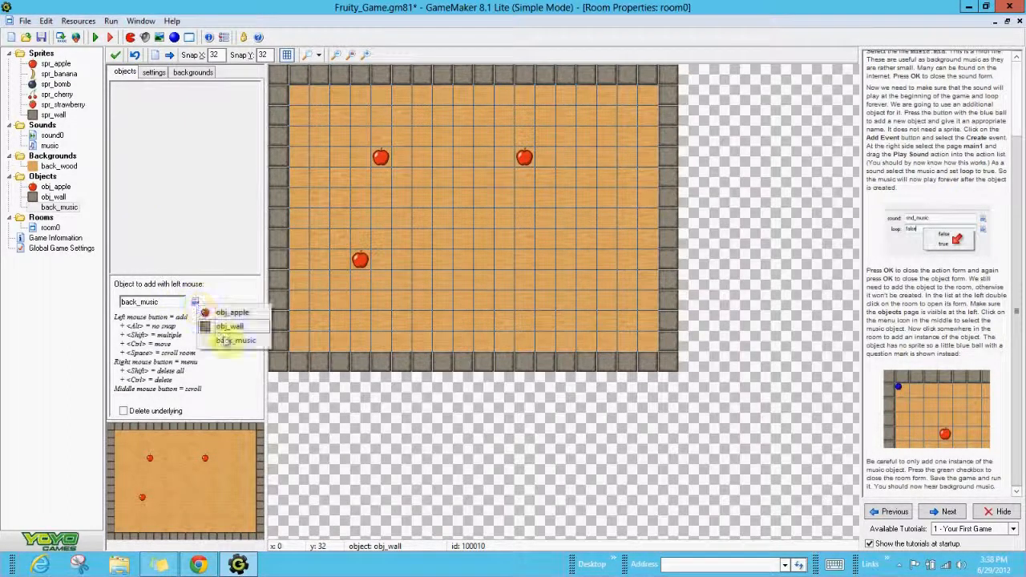
left_click(205, 344)
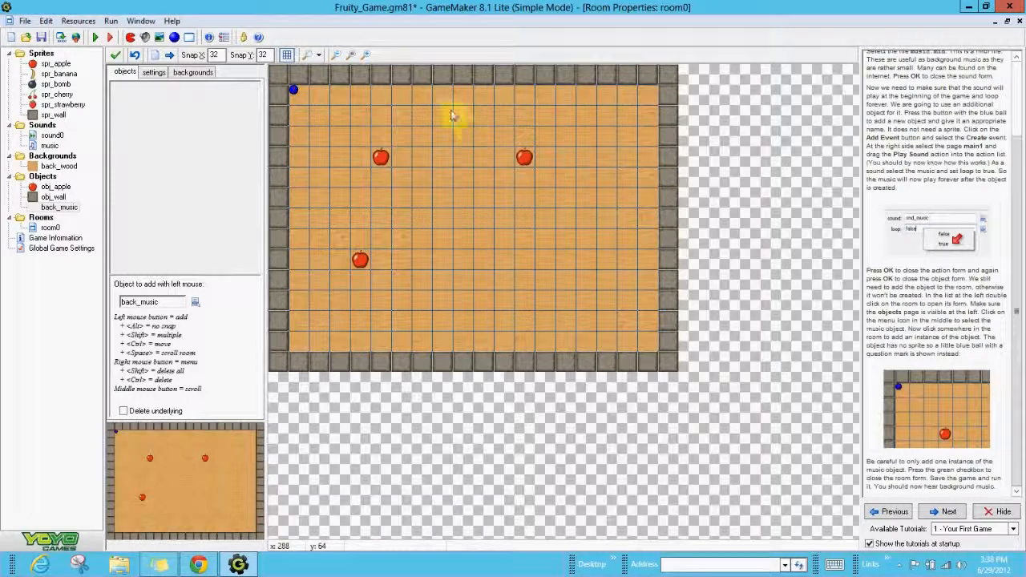
- Add a Create event to the back_music object and give it a Play Sound action
double_click(63, 210)
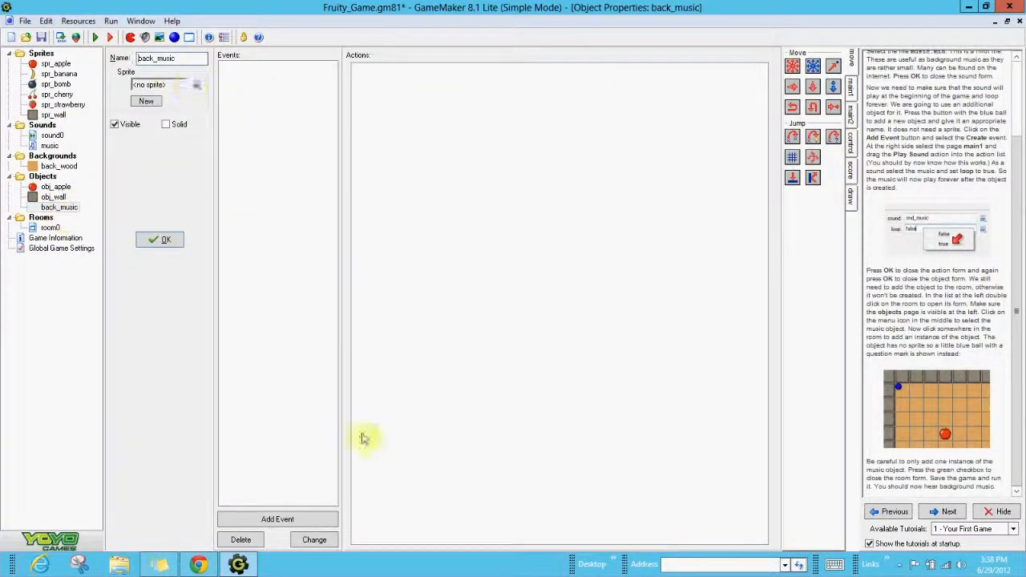
left_click(852, 88)
left_click(277, 518)
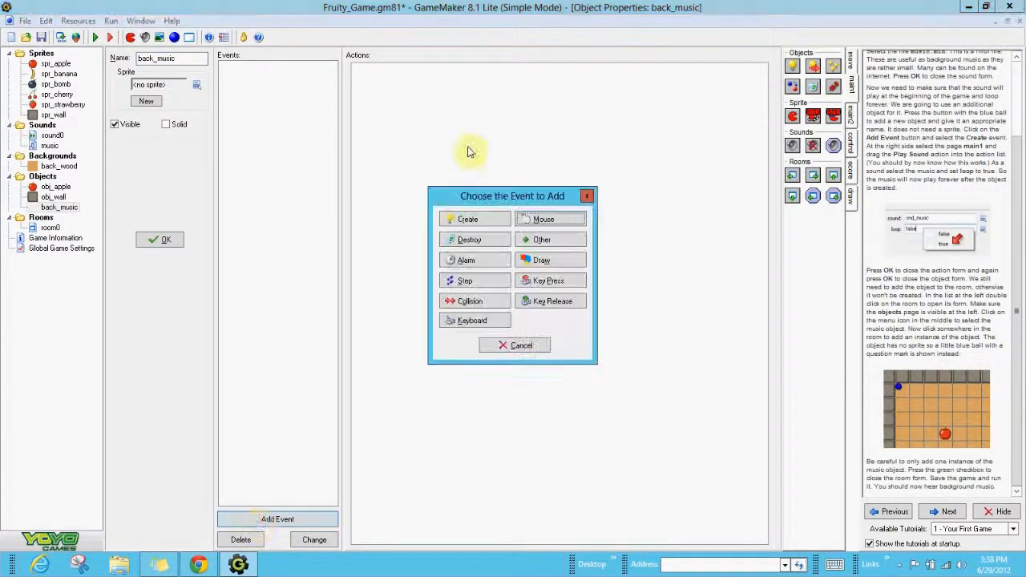
left_click(470, 217)
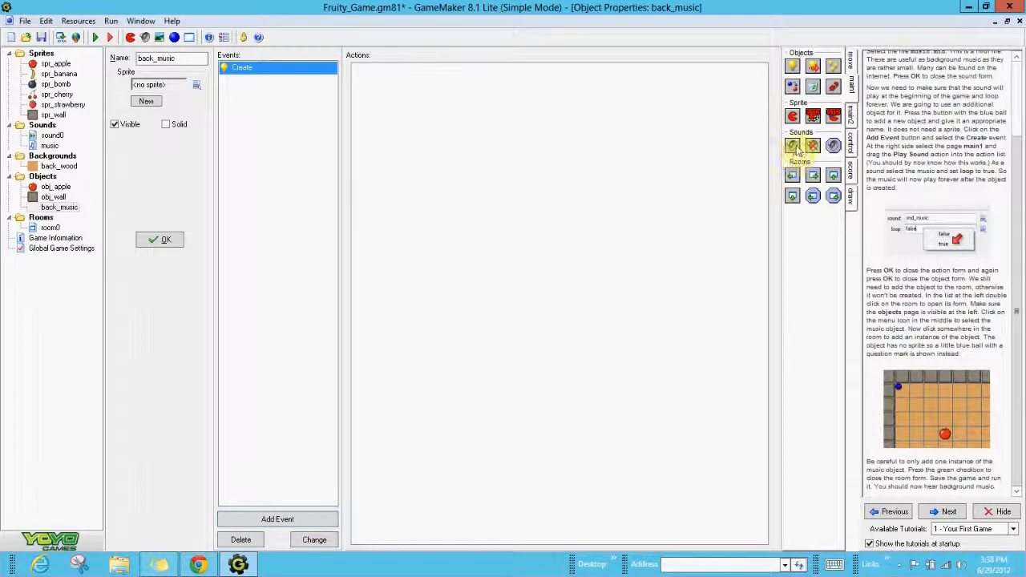
left_click_drag(415, 115, 414, 114)
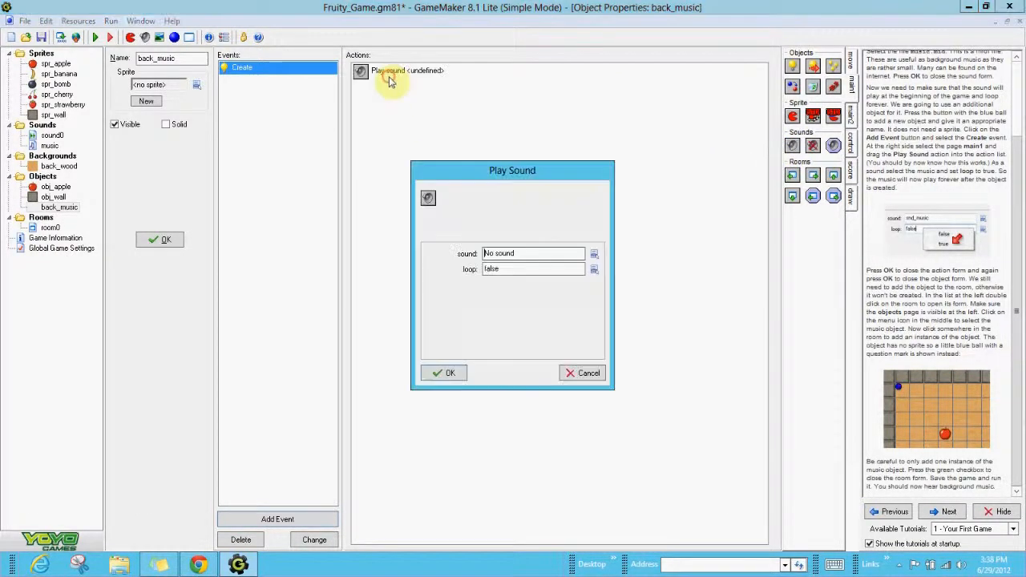
- Set the Create event's Play Sound action to the music sound with loop set to true, and confirm it
left_click(596, 253)
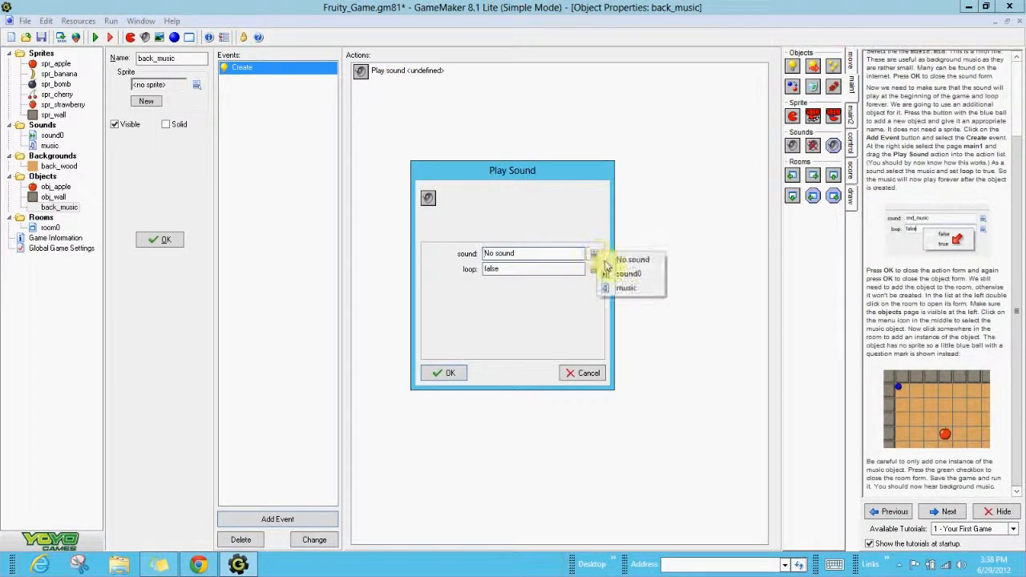
left_click(632, 293)
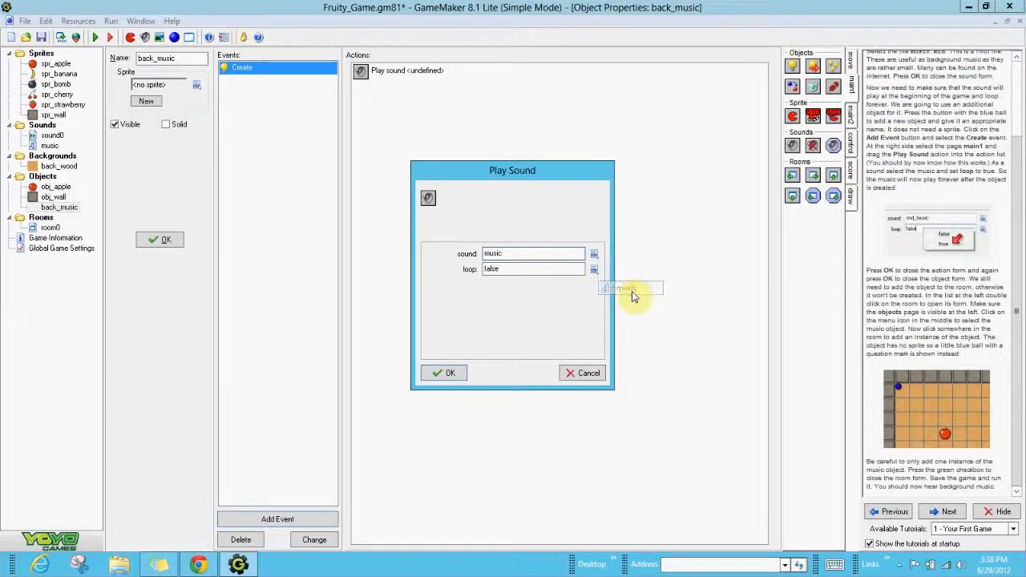
left_click(596, 274)
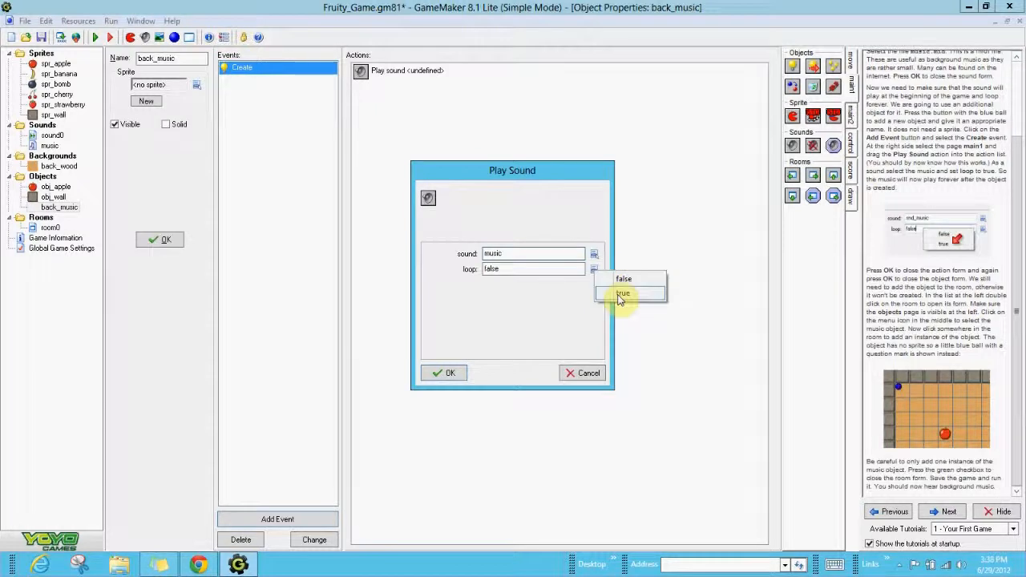
left_click(622, 294)
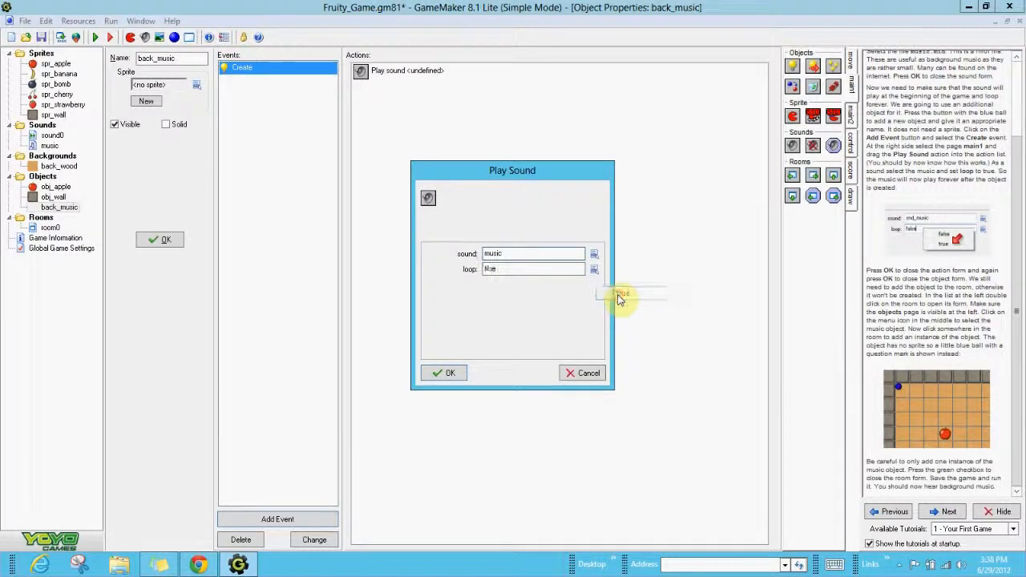
left_click(445, 376)
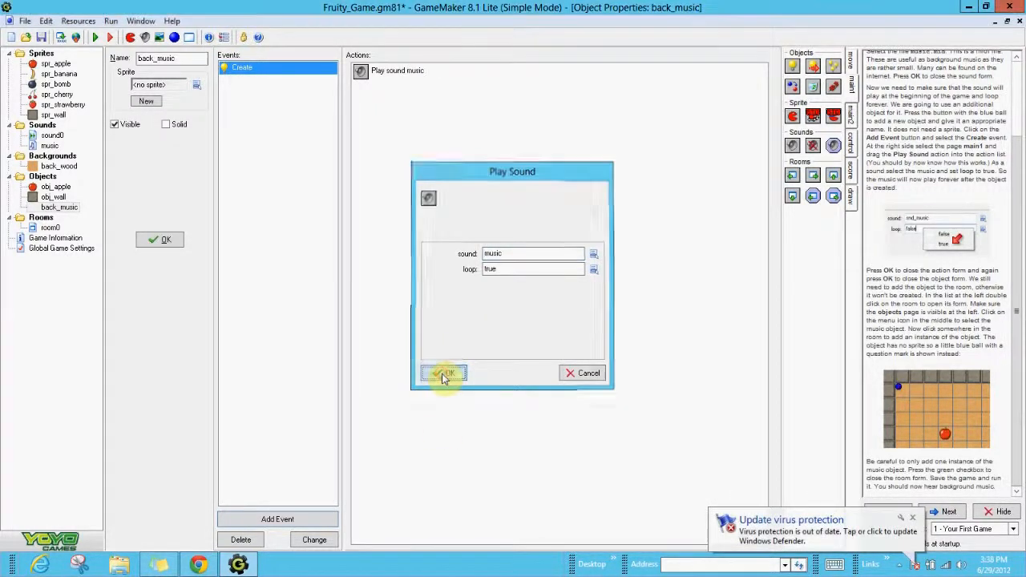
left_click(913, 519)
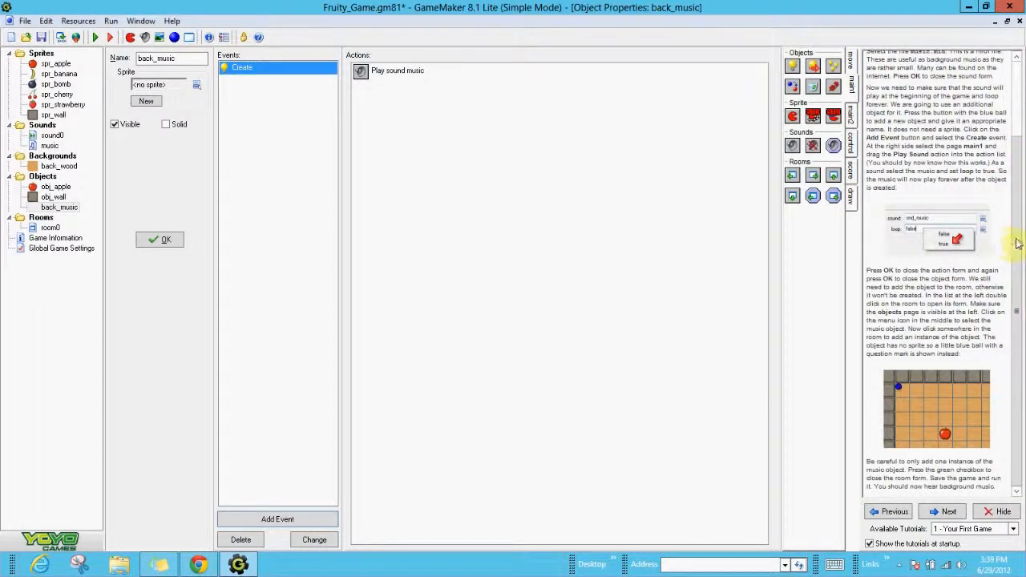
- Advance the tutorial to the More Fruit page and read its instructions to the end
left_click_drag(1014, 241, 1017, 351)
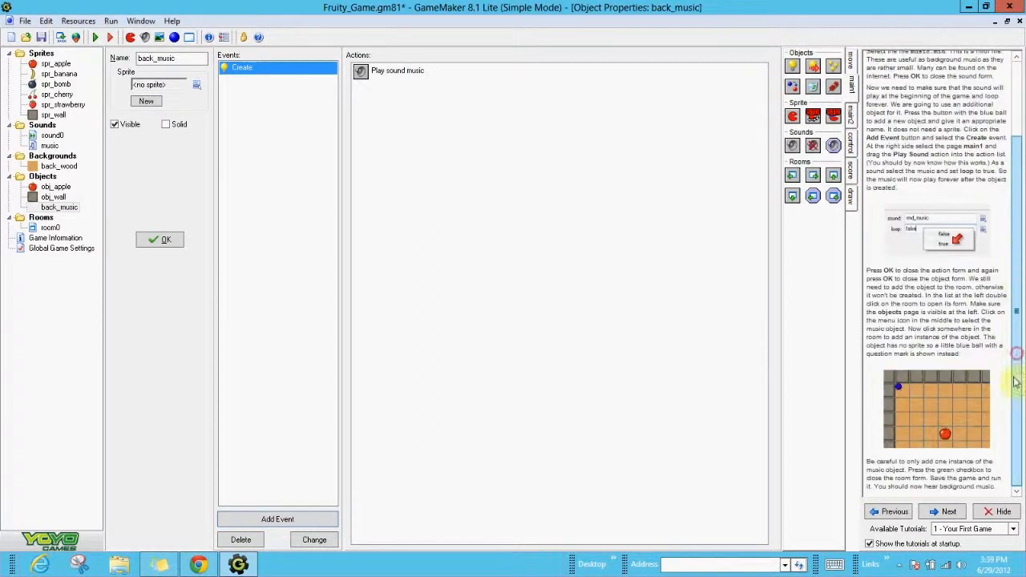
left_click(949, 514)
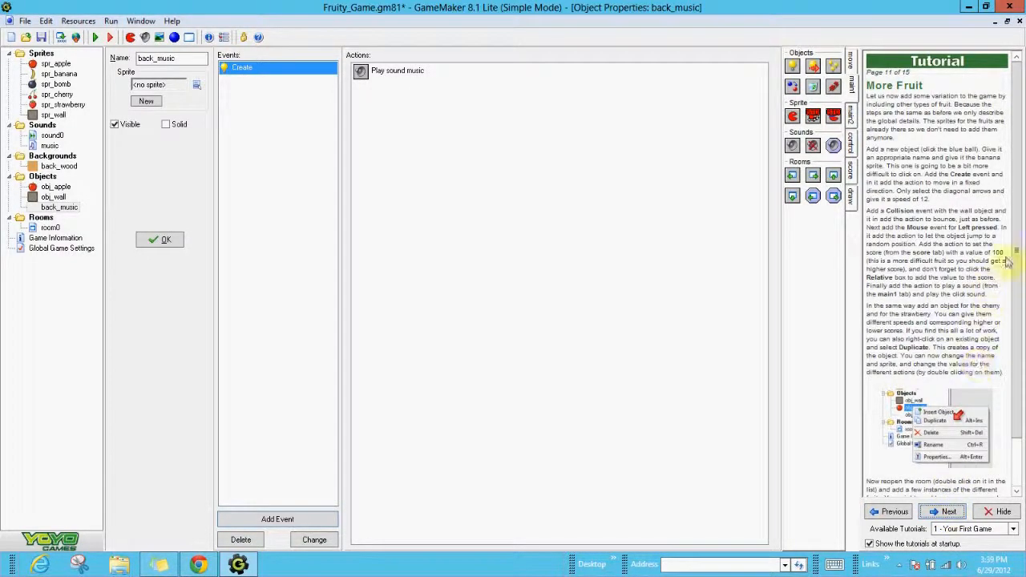
left_click_drag(1017, 243, 1023, 324)
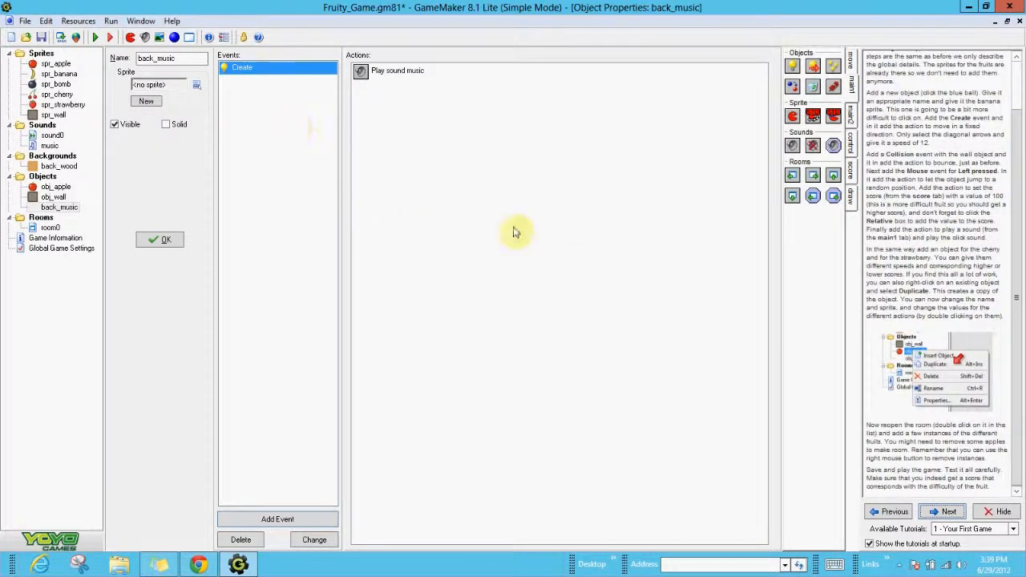
- Duplicate obj_apple as a new object named obj_banana that uses the spr_banana sprite
right_click(48, 189)
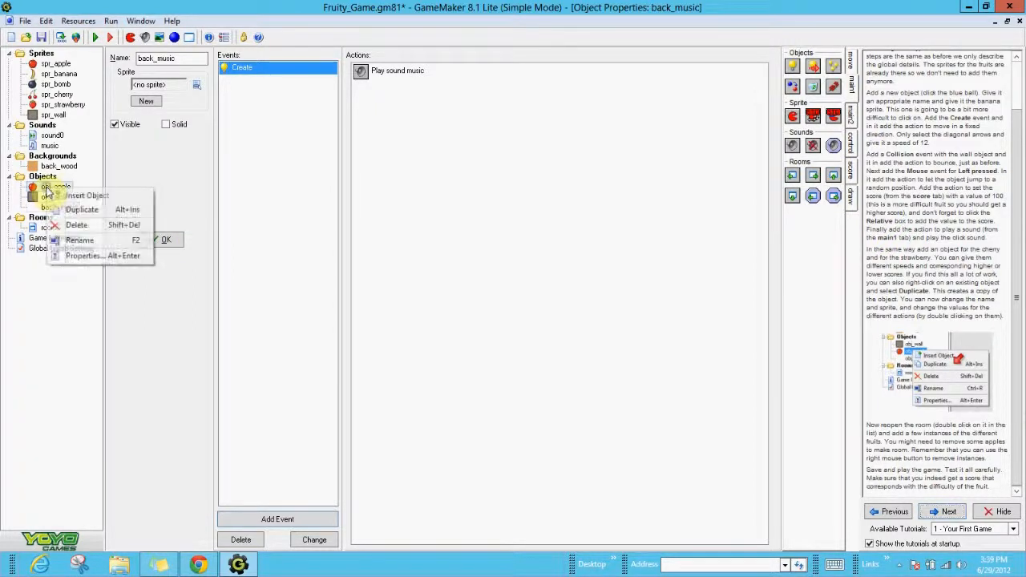
left_click(84, 210)
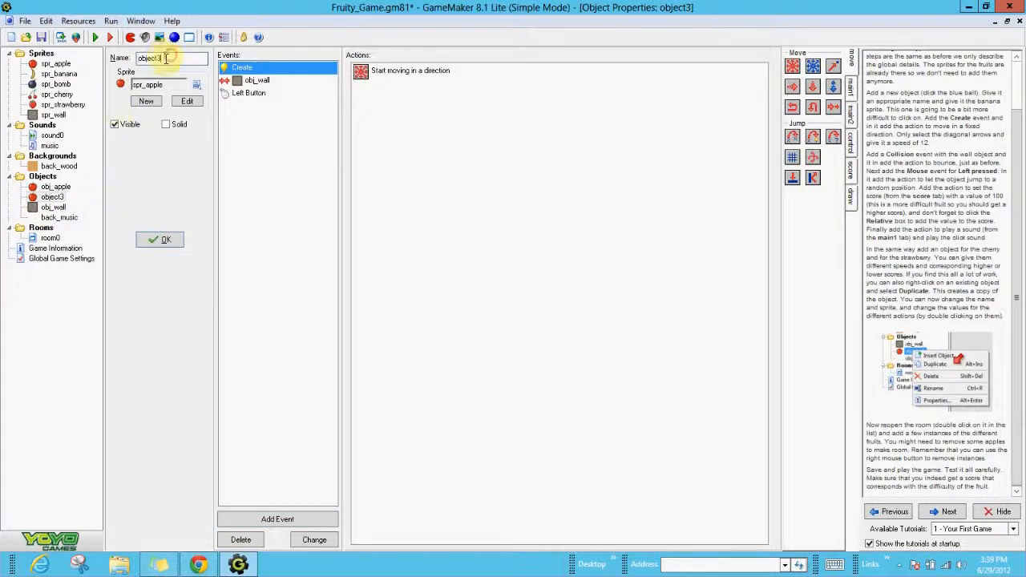
left_click_drag(167, 58, 147, 59)
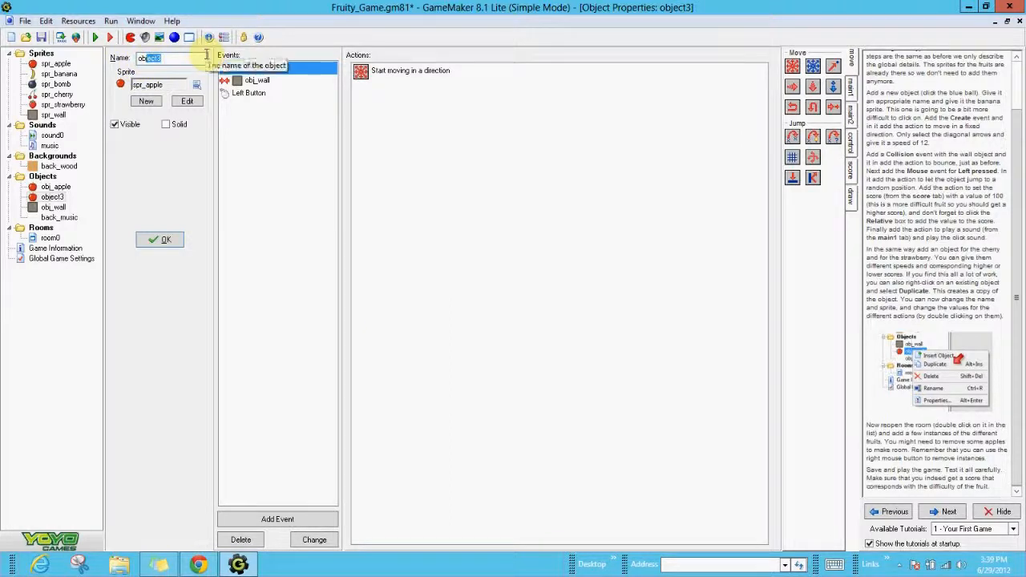
key("BackSpace")
type("_")
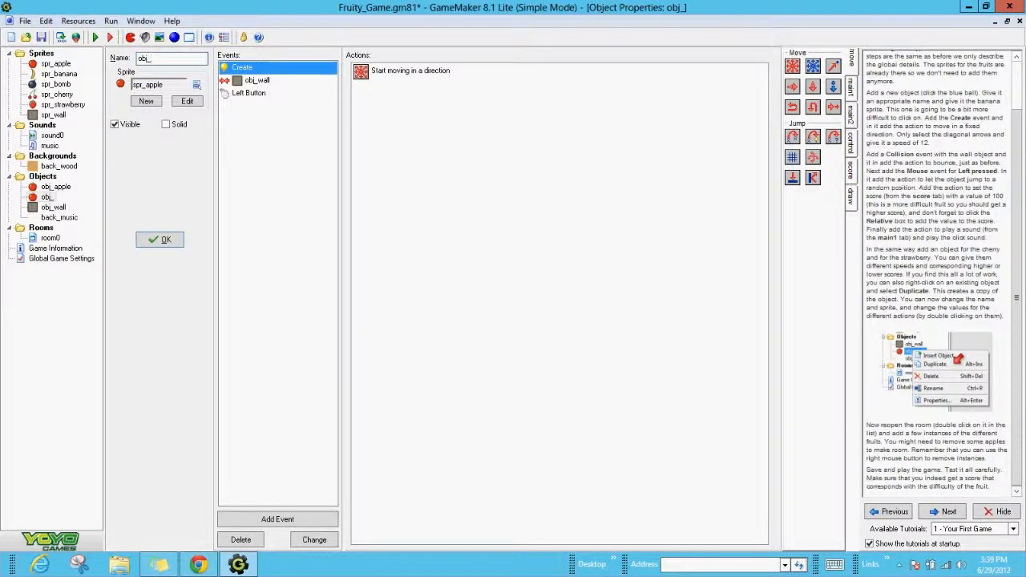
type("bana")
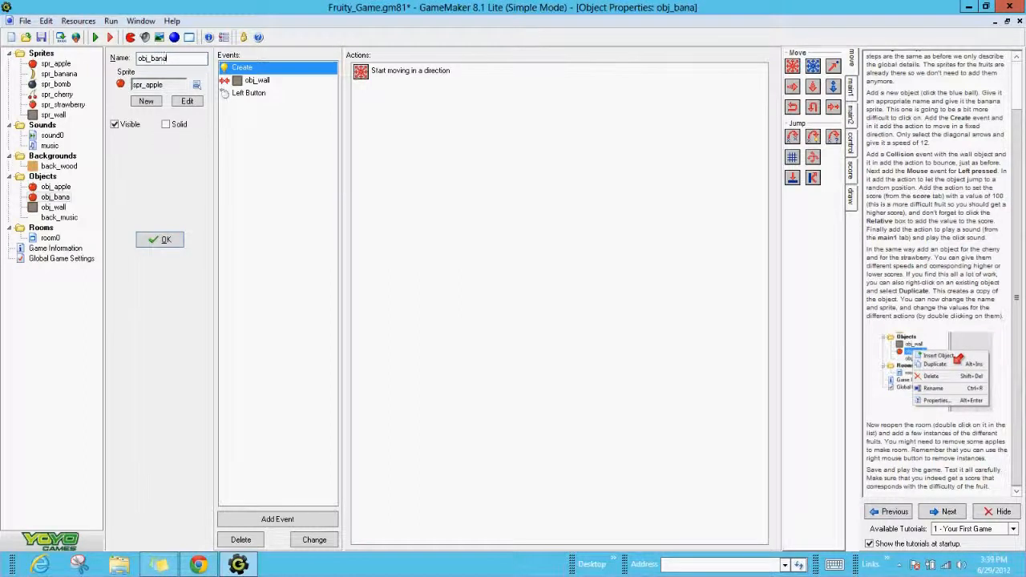
type("na")
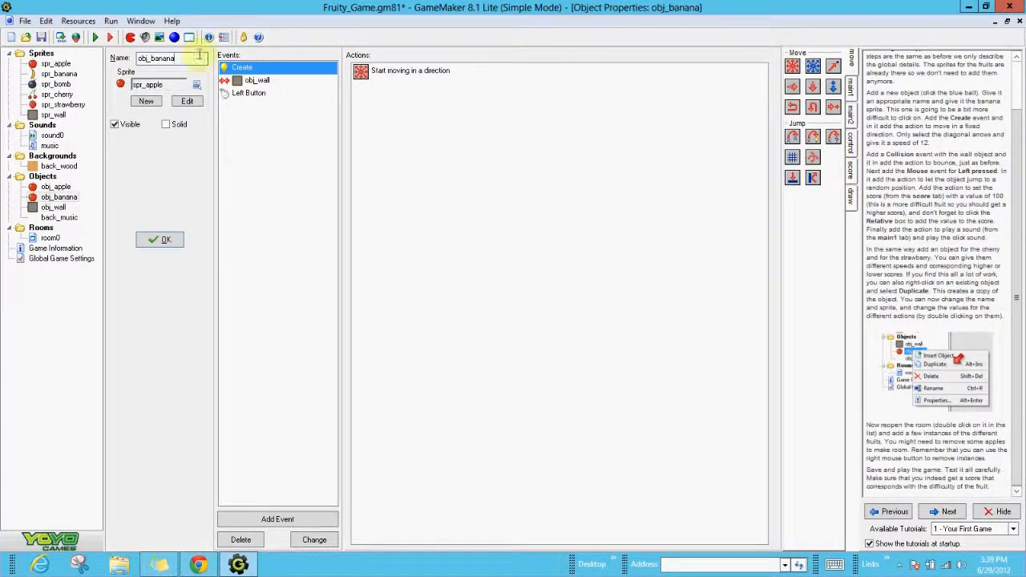
left_click(197, 86)
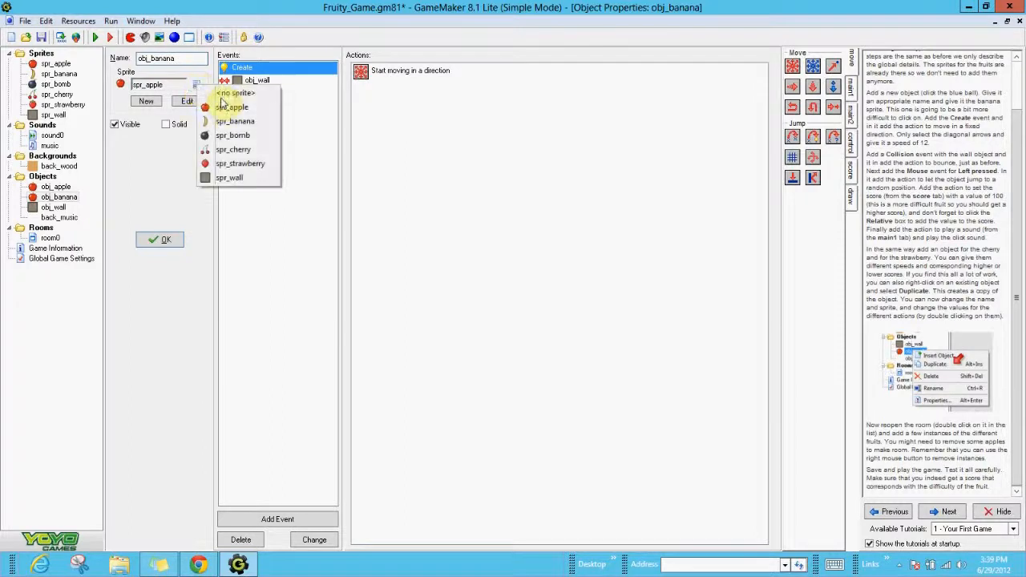
left_click(230, 123)
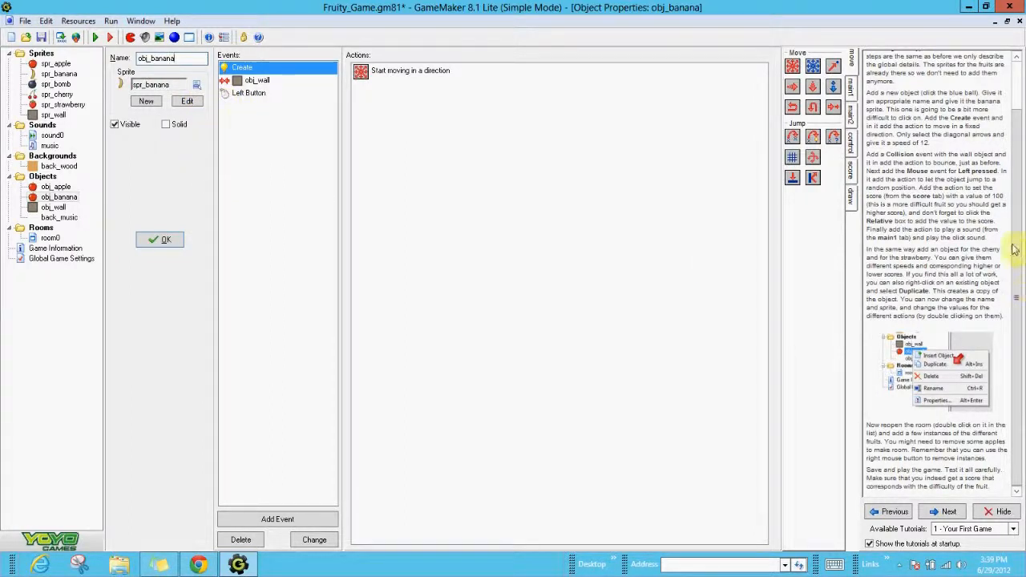
- Set the new score to 100 in the Set Score action of obj_banana's Left Button event
left_click_drag(1019, 169, 1021, 115)
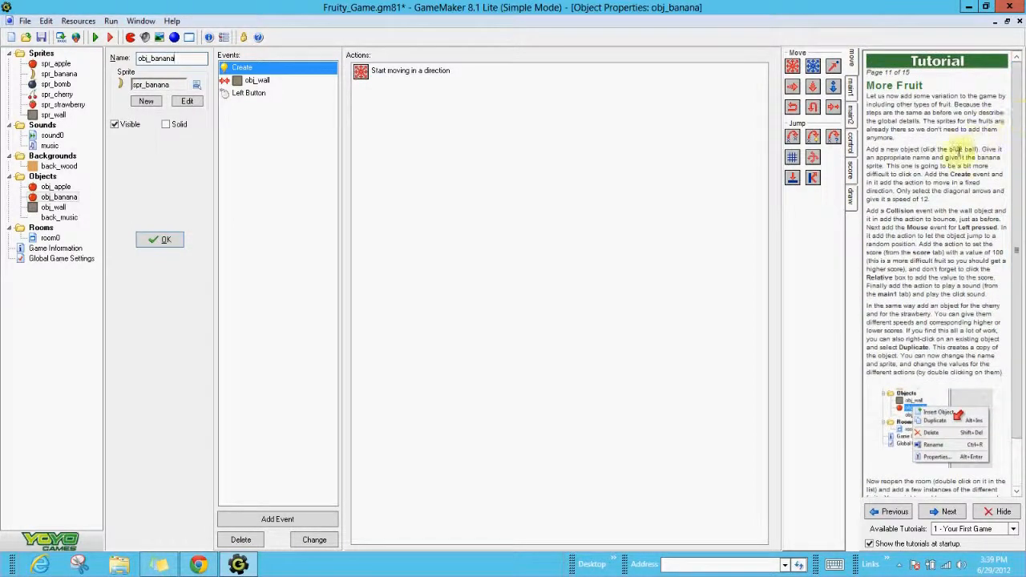
left_click(249, 93)
double_click(401, 88)
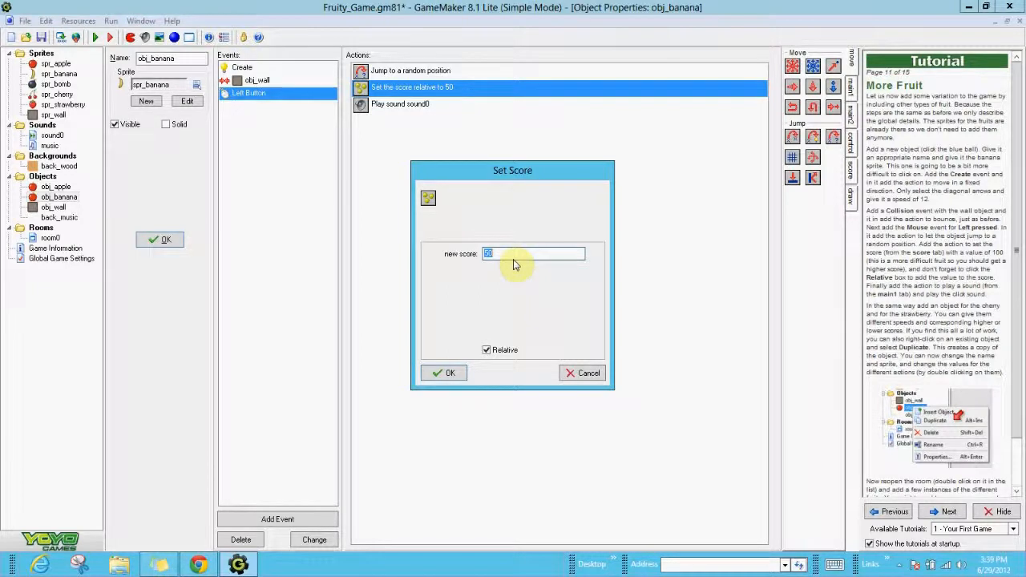
type("100")
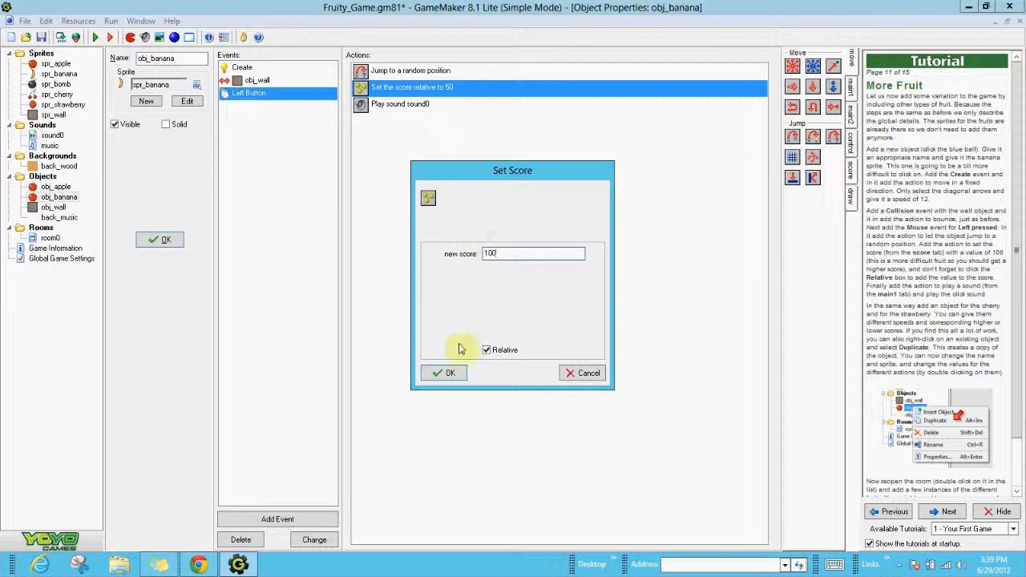
left_click(443, 372)
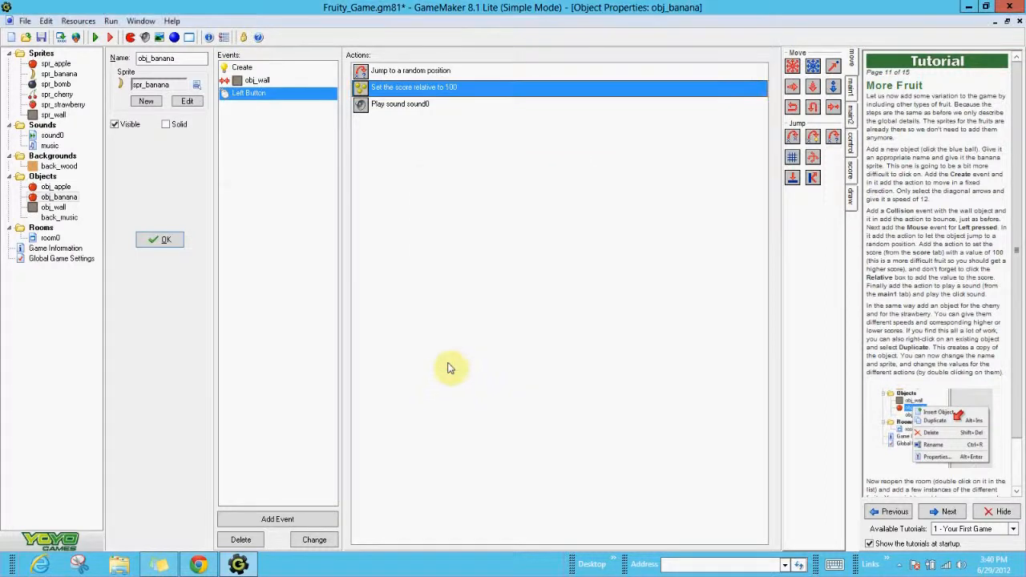
- Restrict the Move Fixed action in obj_banana's Create event to the four diagonal directions at speed 12, and close the open object properties
left_click(255, 82)
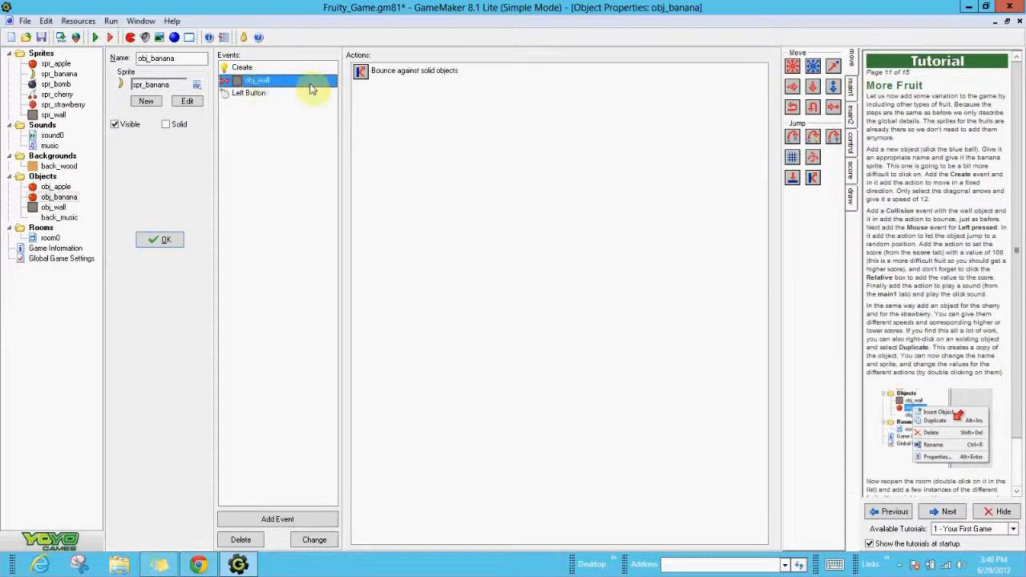
left_click(249, 70)
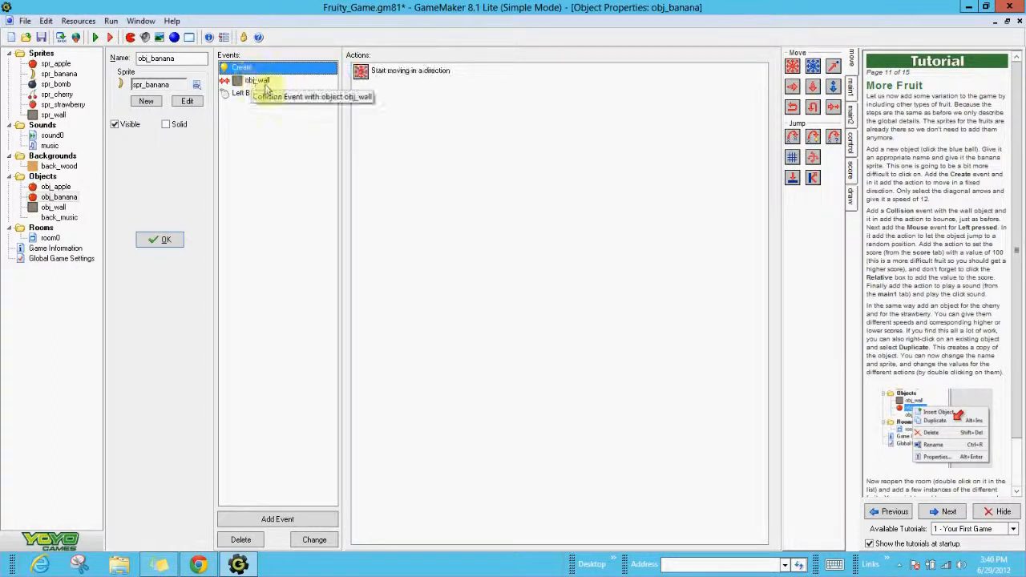
double_click(409, 72)
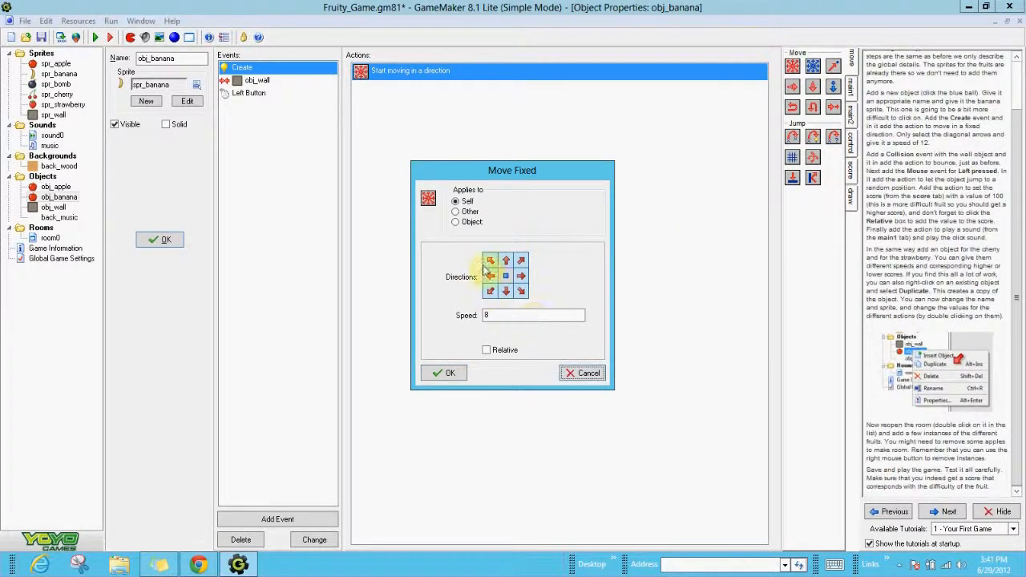
left_click(490, 278)
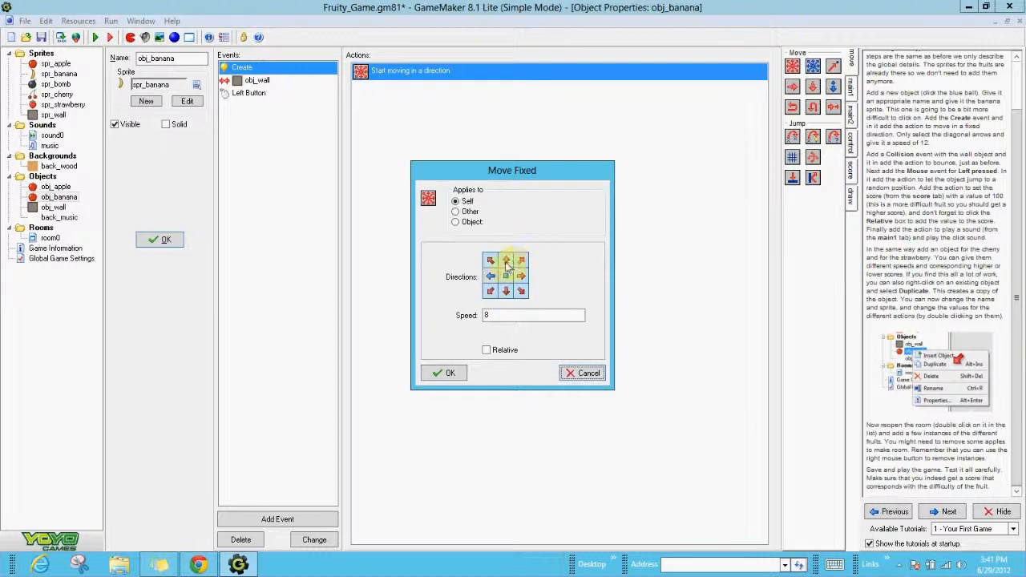
left_click(507, 263)
left_click(518, 280)
left_click(506, 291)
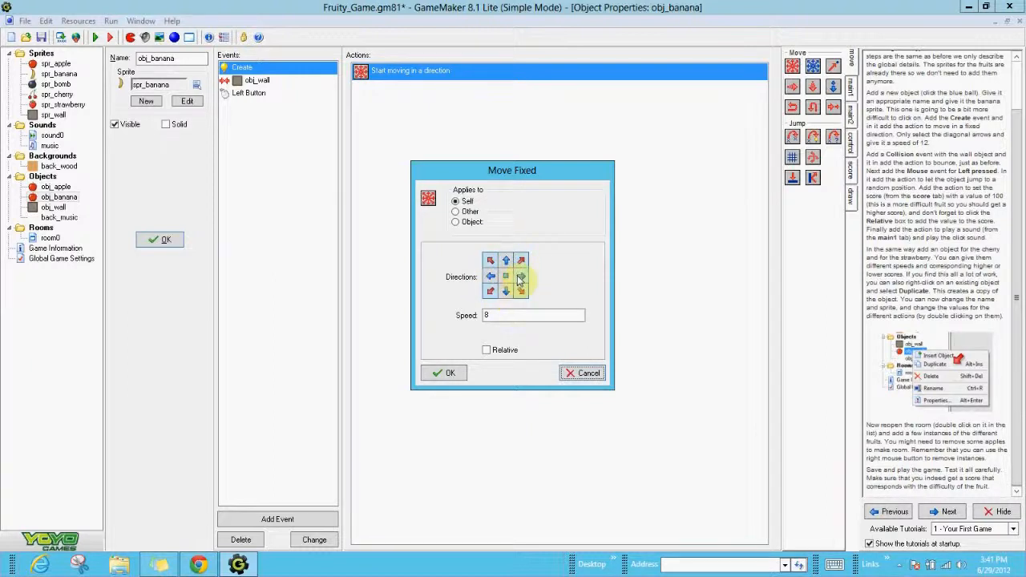
left_click(493, 314)
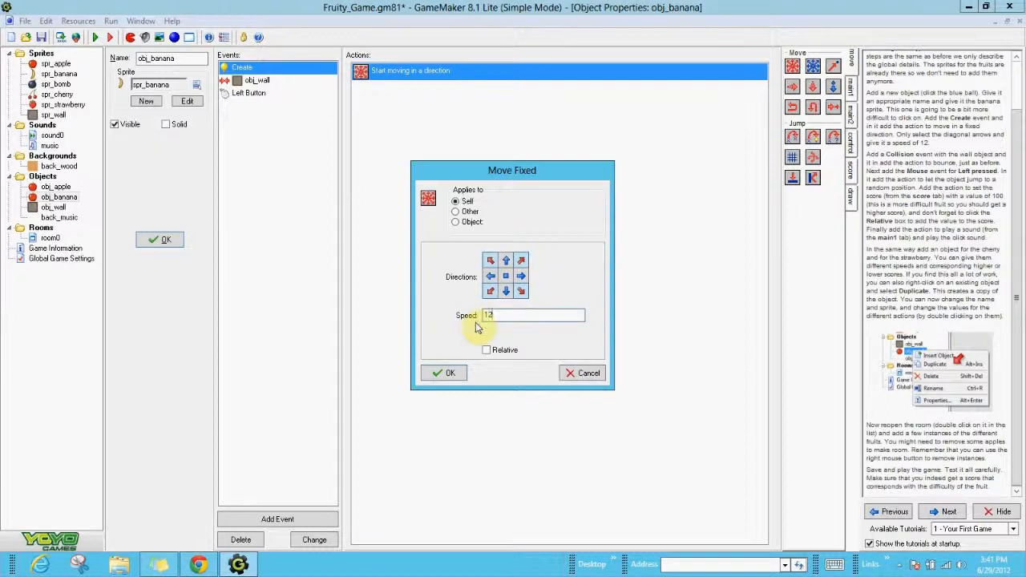
left_click(447, 376)
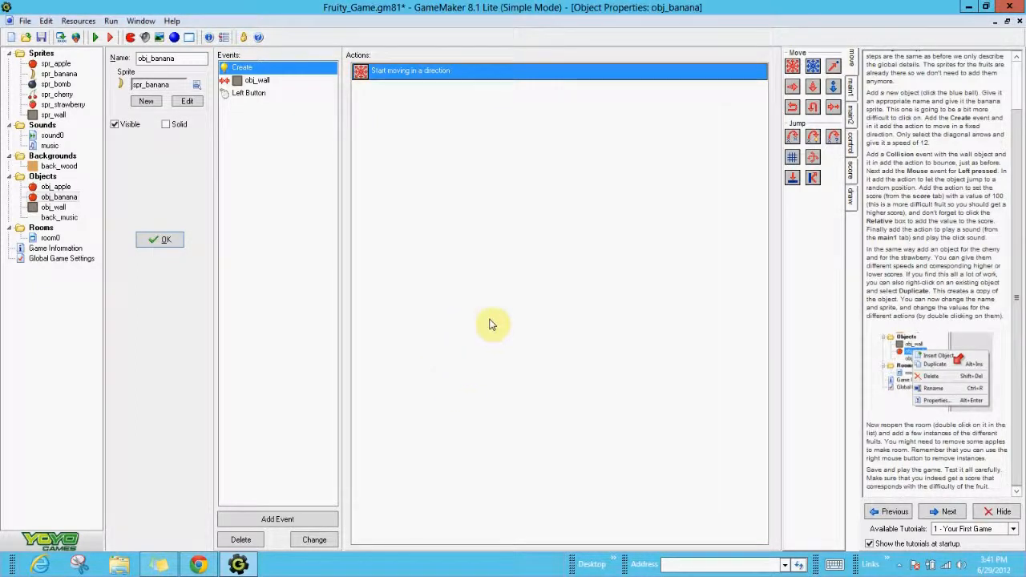
left_click(157, 242)
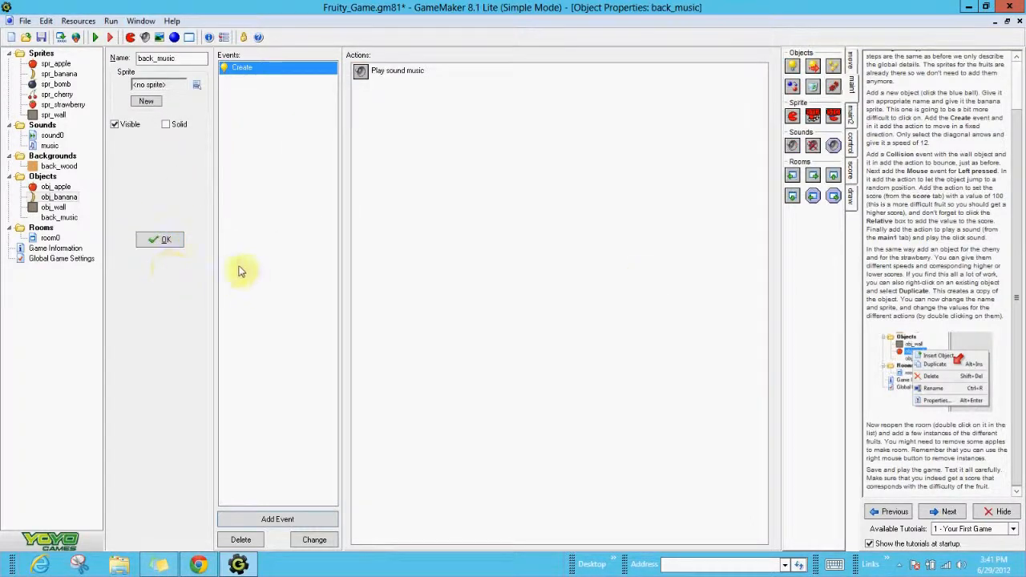
left_click(159, 242)
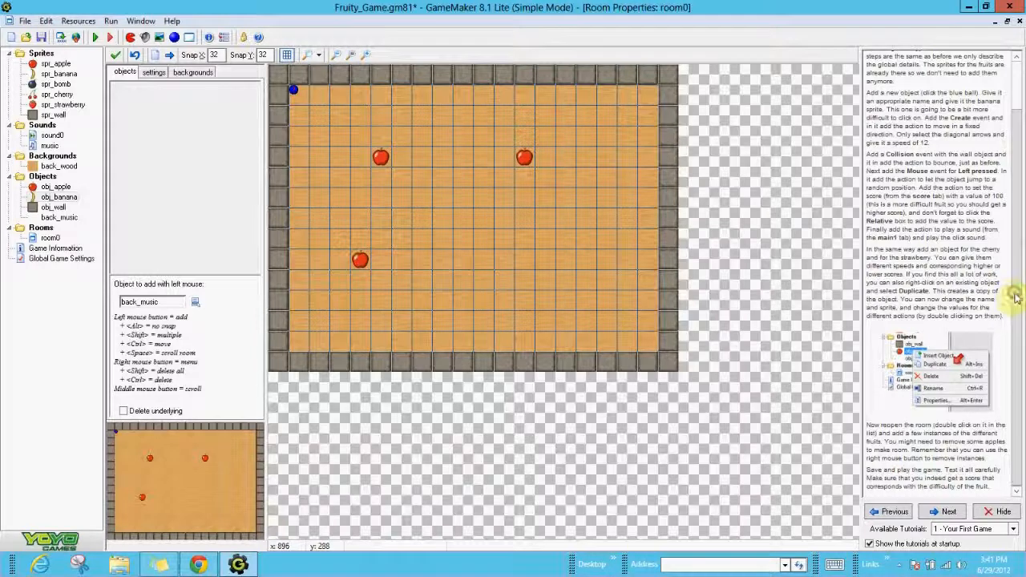
- Advance the tutorial to the Adding Bombs page and read through its instructions
left_click(944, 515)
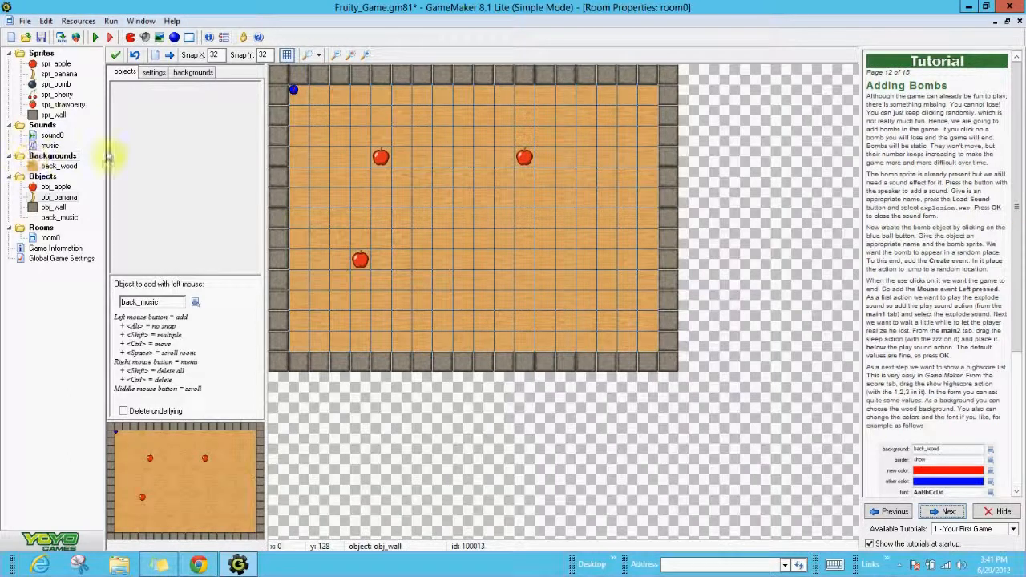
left_click(46, 199)
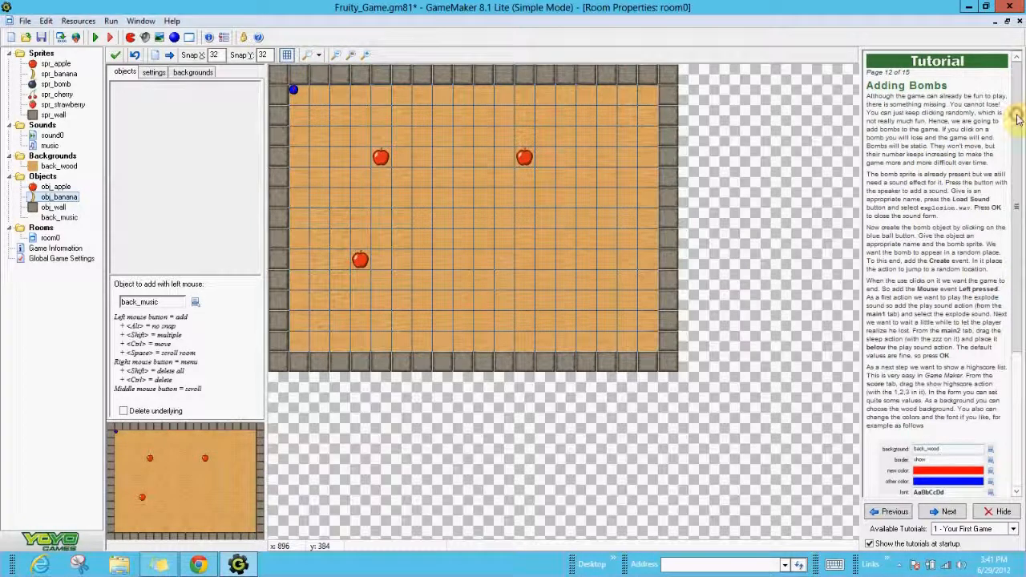
left_click_drag(1019, 119, 1018, 337)
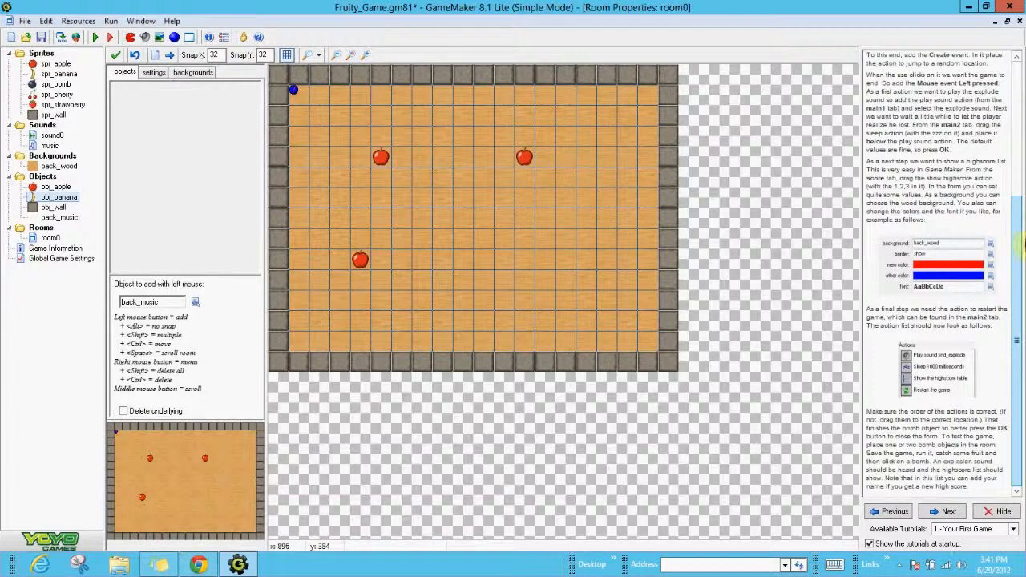
left_click_drag(1023, 244, 1022, 72)
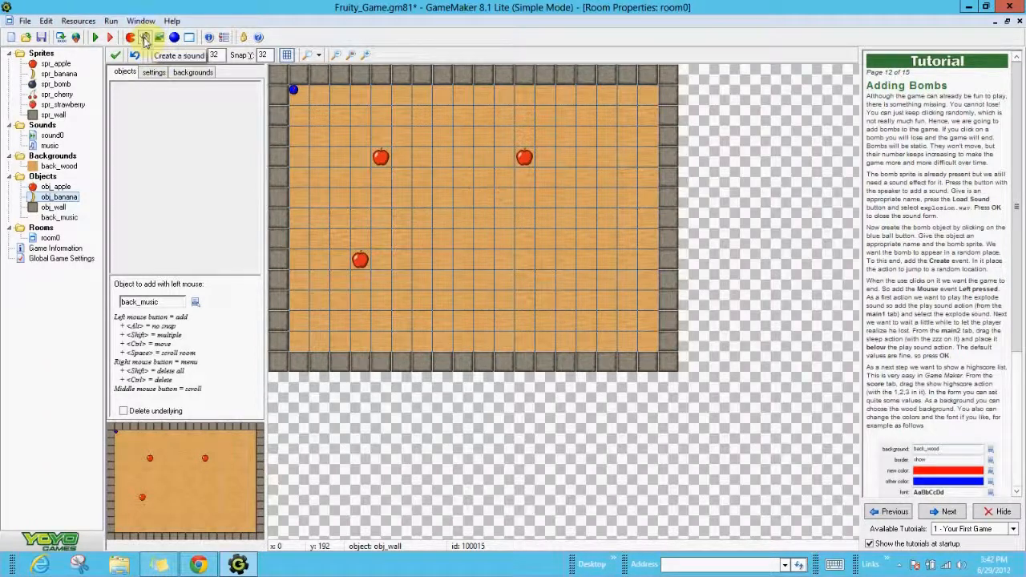
- Create a new sound from the explosion.wav file, name it explosion, and confirm it
left_click(145, 40)
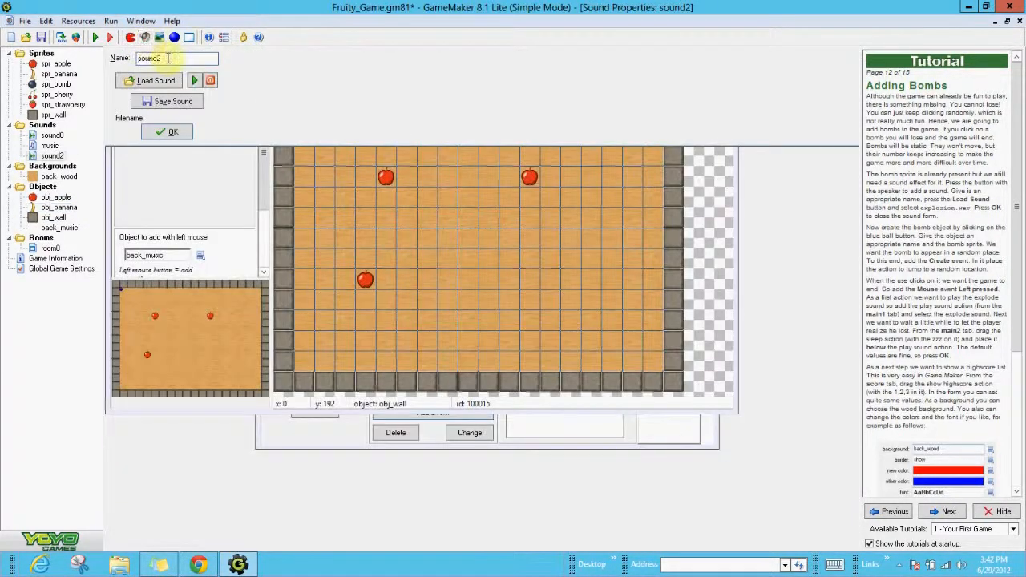
left_click(150, 80)
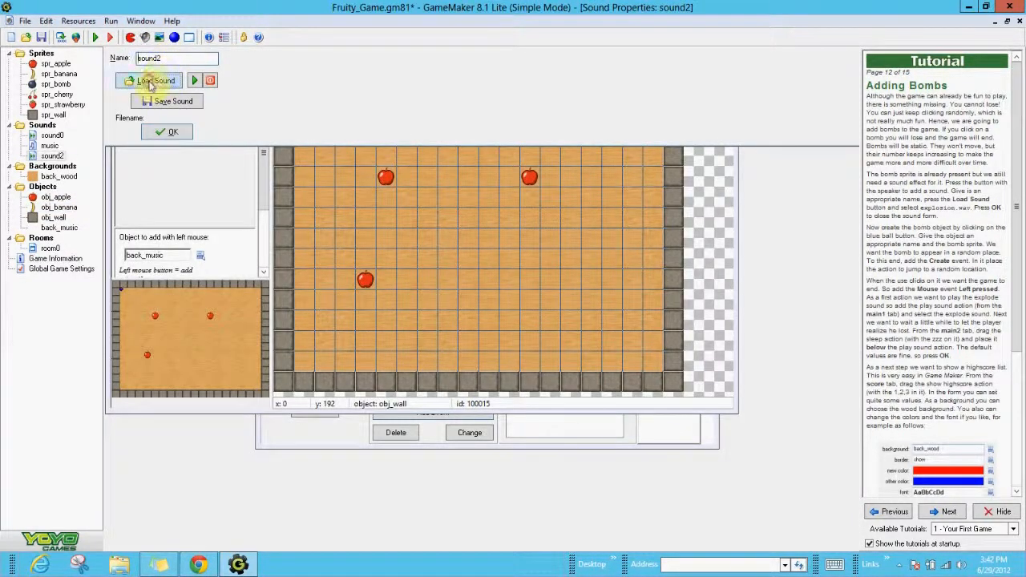
left_click(385, 185)
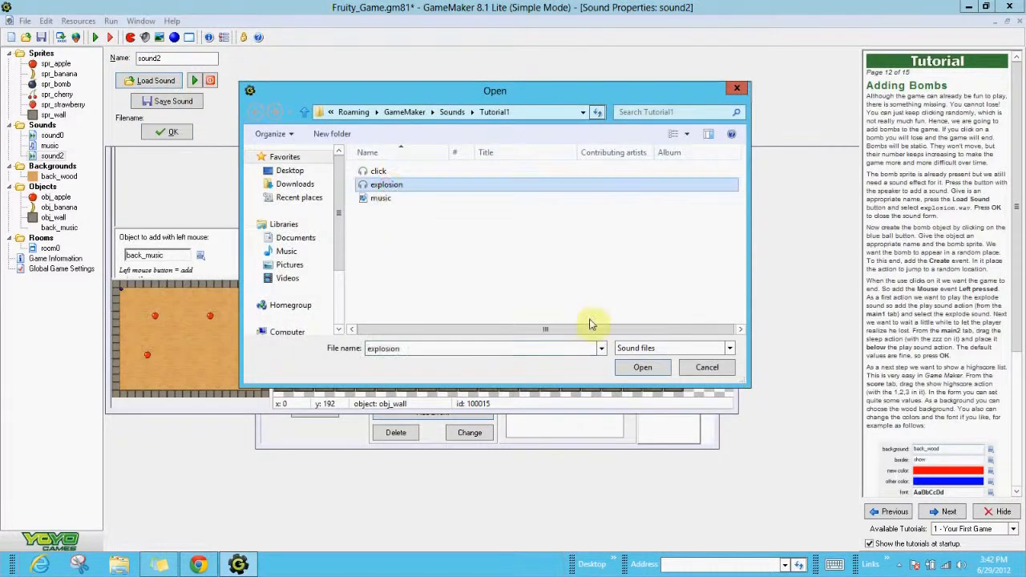
left_click(643, 368)
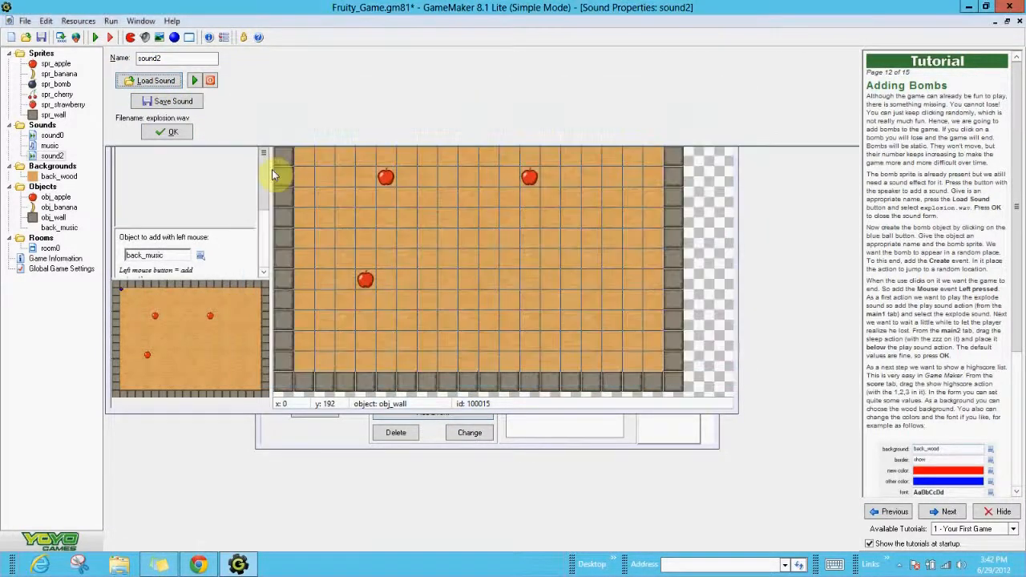
double_click(170, 59)
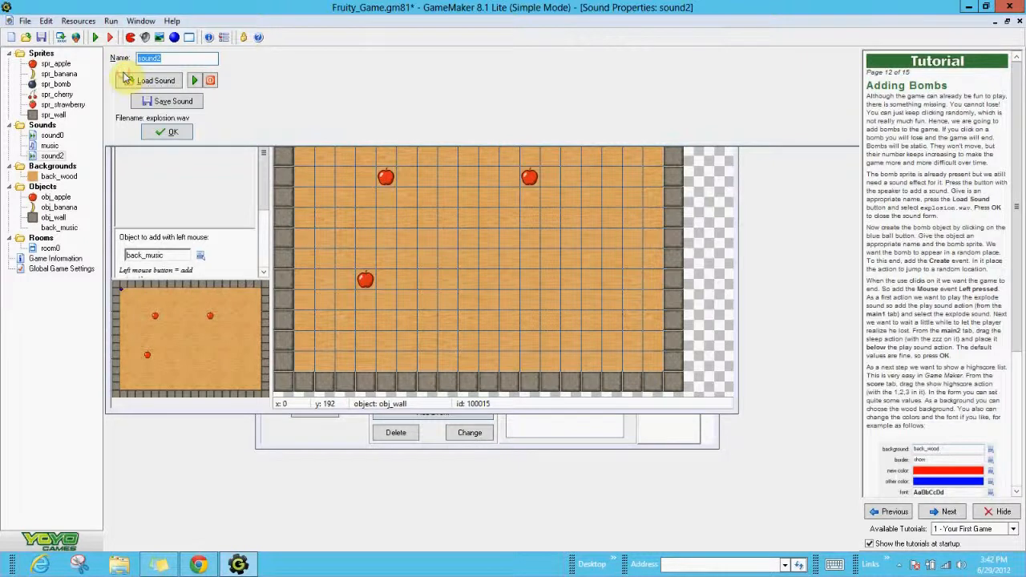
type("explosio")
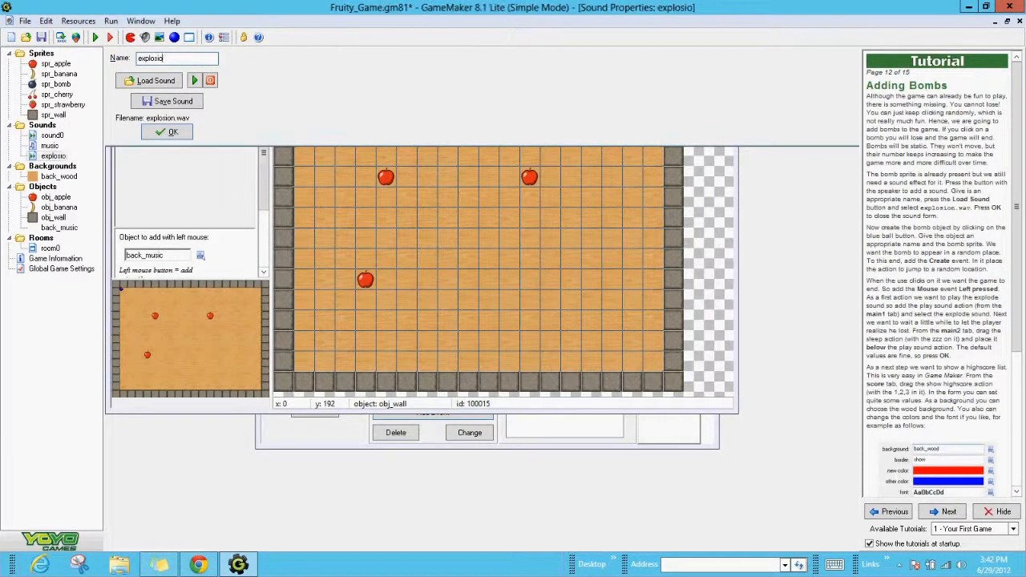
type("n")
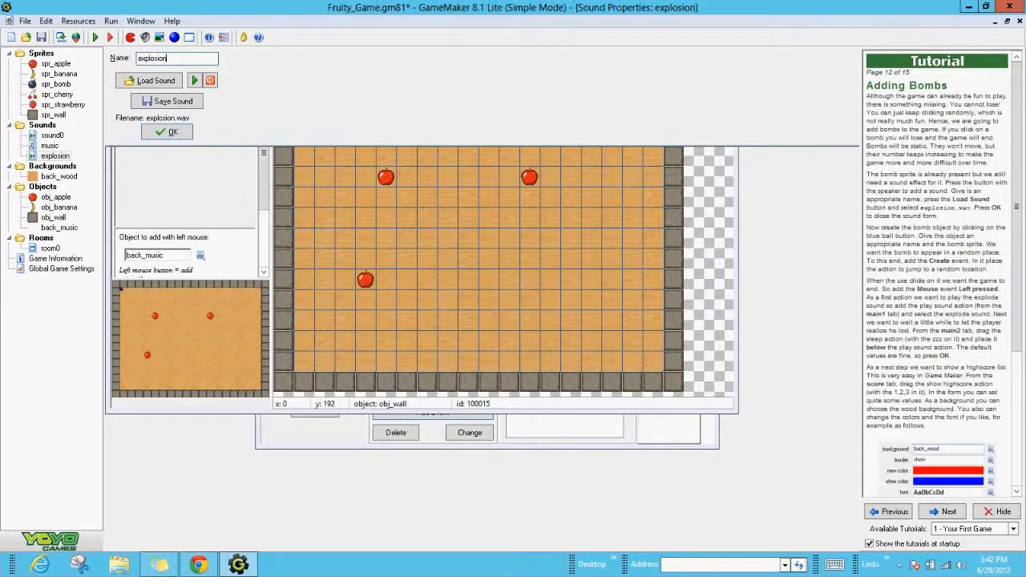
left_click(171, 136)
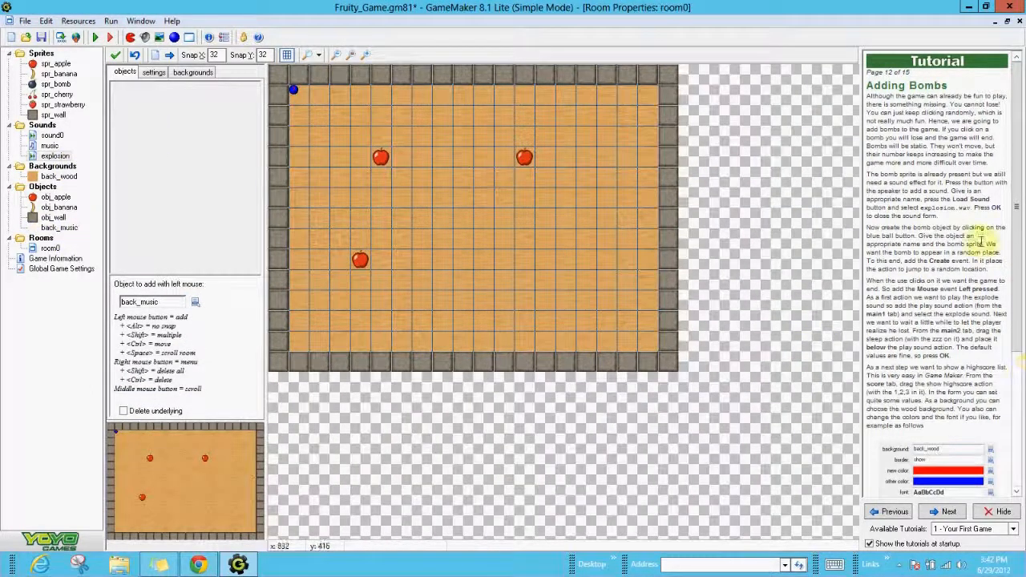
- Create a new object named obj_bomb that uses the spr_bomb sprite
left_click(175, 37)
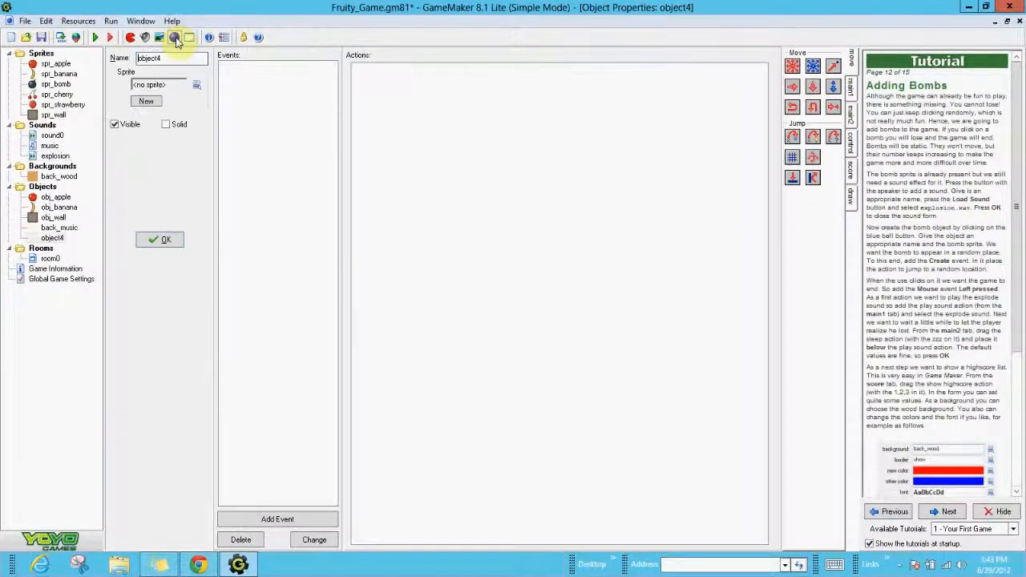
left_click(196, 85)
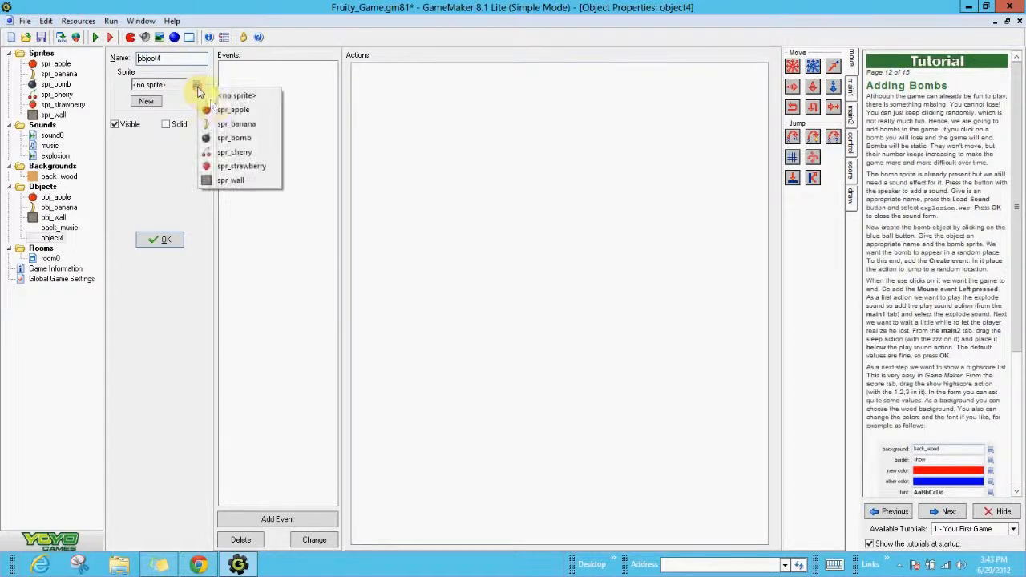
left_click(224, 140)
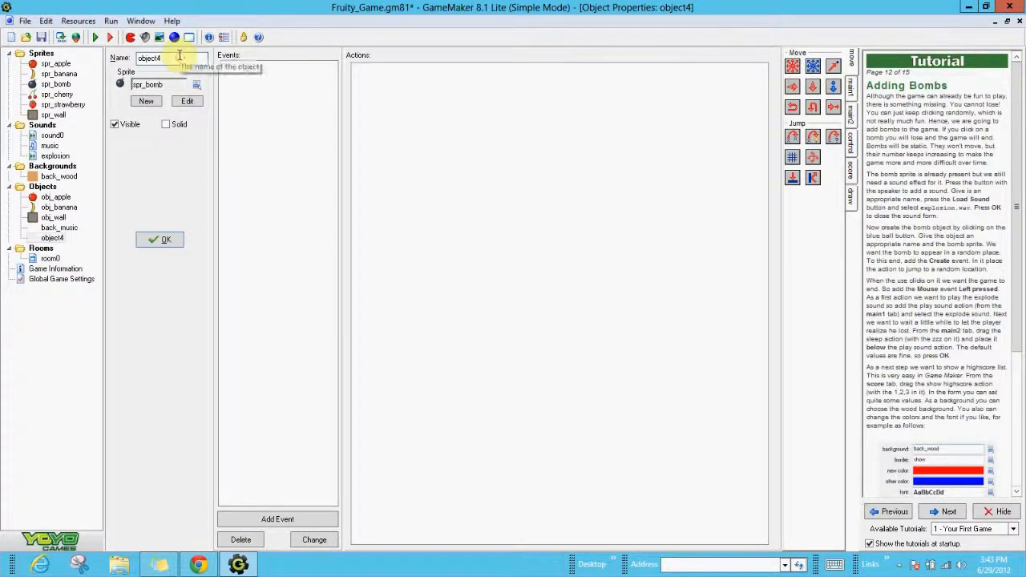
key("BackSpace")
key("BackSpace")
key("BackSpace")
key("BackSpace")
type("_")
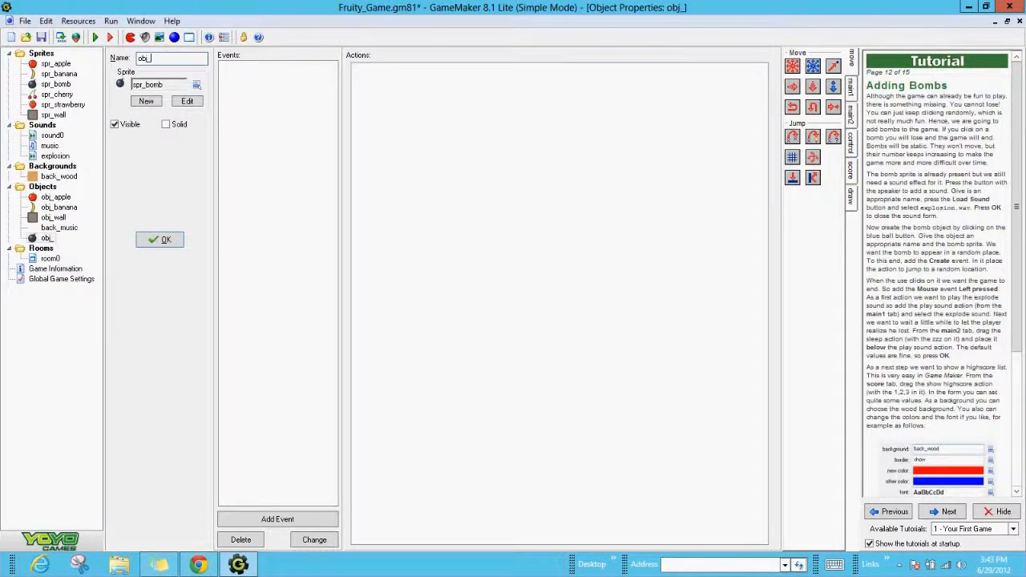
type("bom")
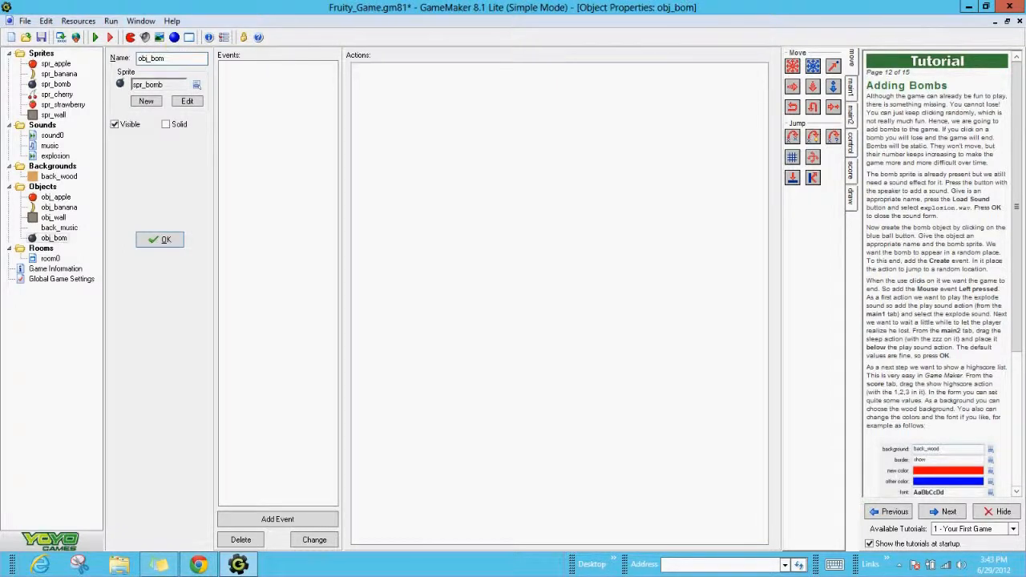
type("b")
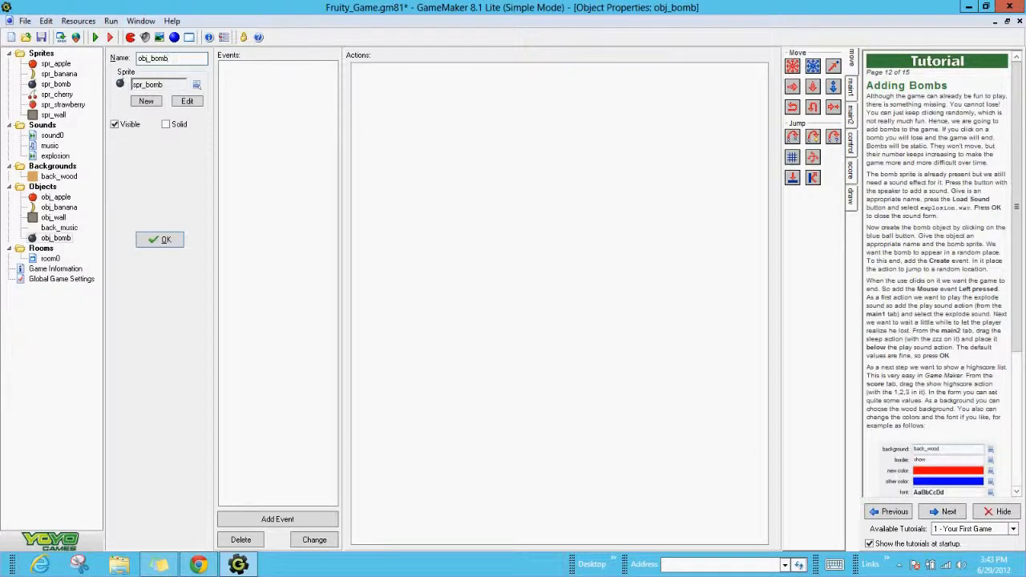
- Add a Create event to obj_bomb with a Jump to Random action, keeping the default snap values
left_click(267, 519)
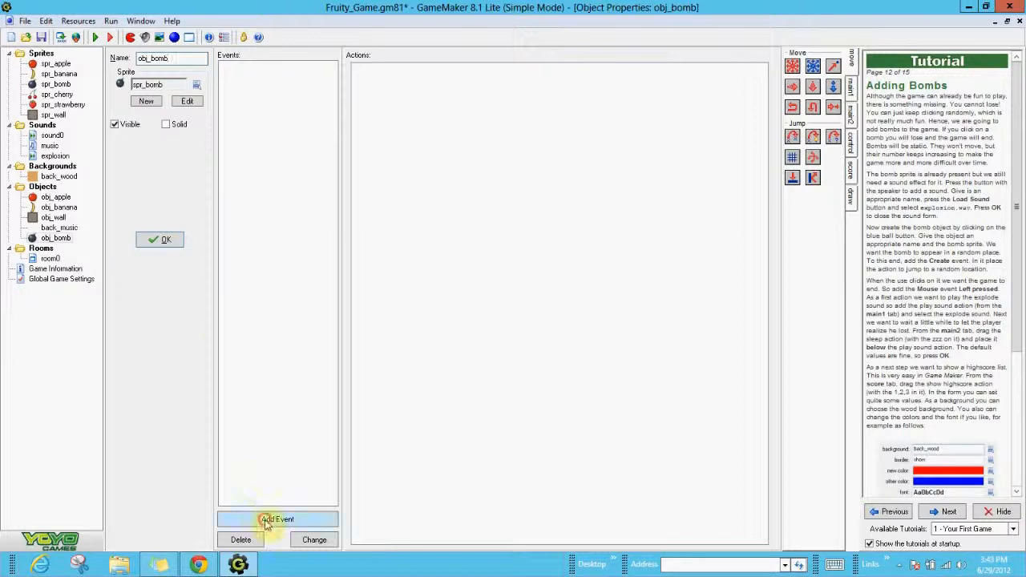
left_click(481, 221)
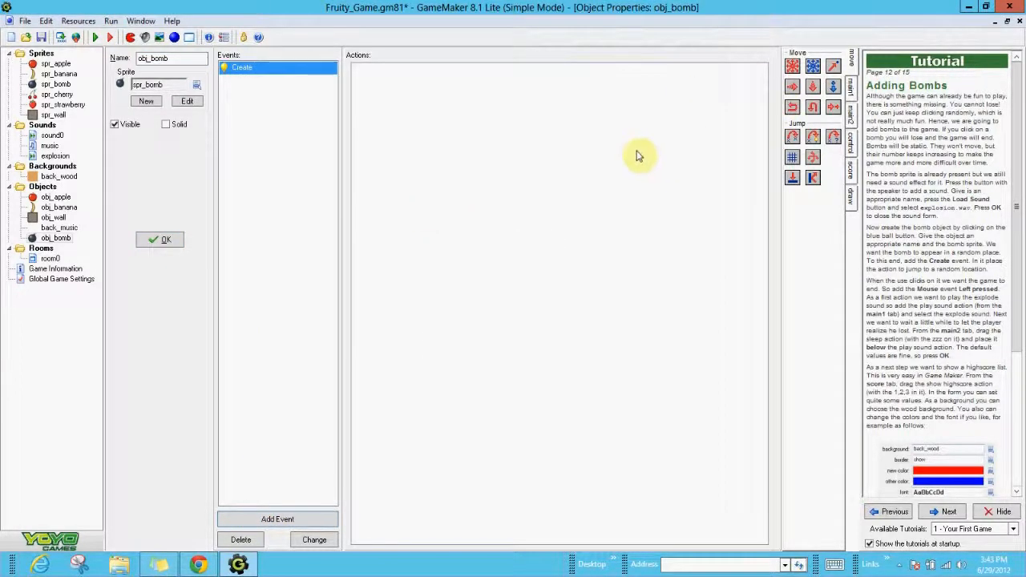
left_click_drag(834, 138, 384, 78)
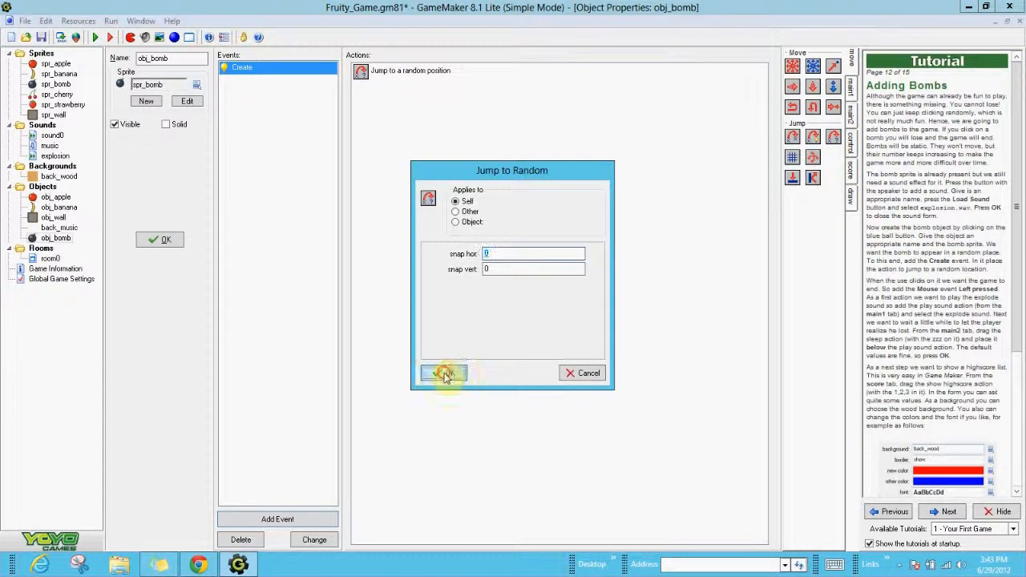
left_click(449, 372)
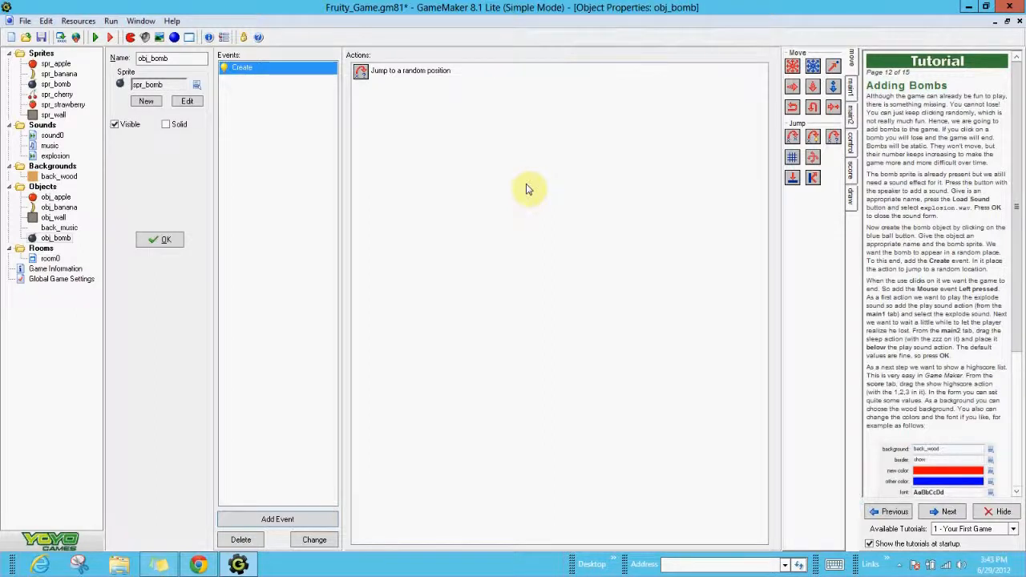
- Add a Left Button mouse event to obj_bomb
left_click(277, 520)
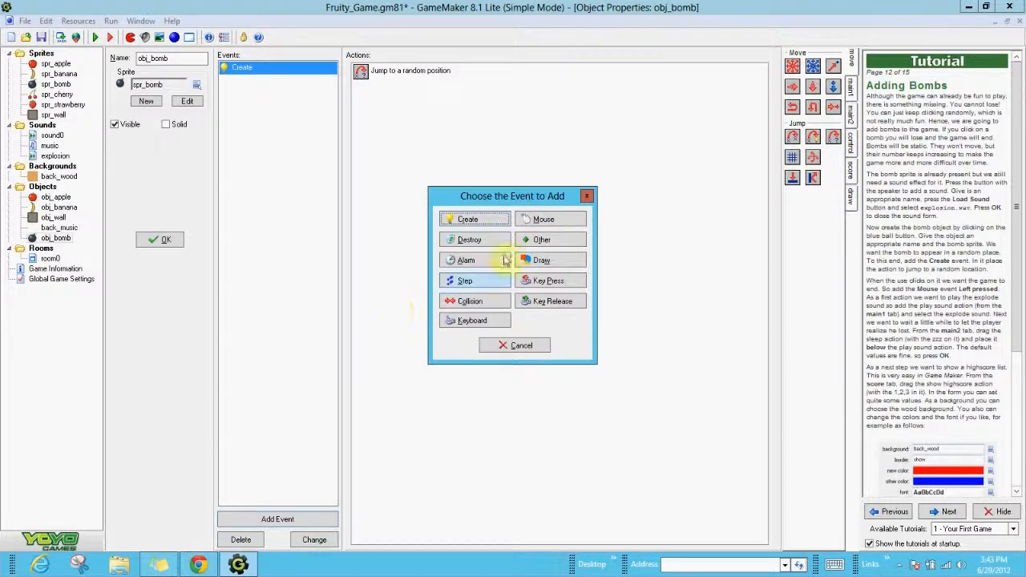
left_click(541, 219)
left_click(577, 223)
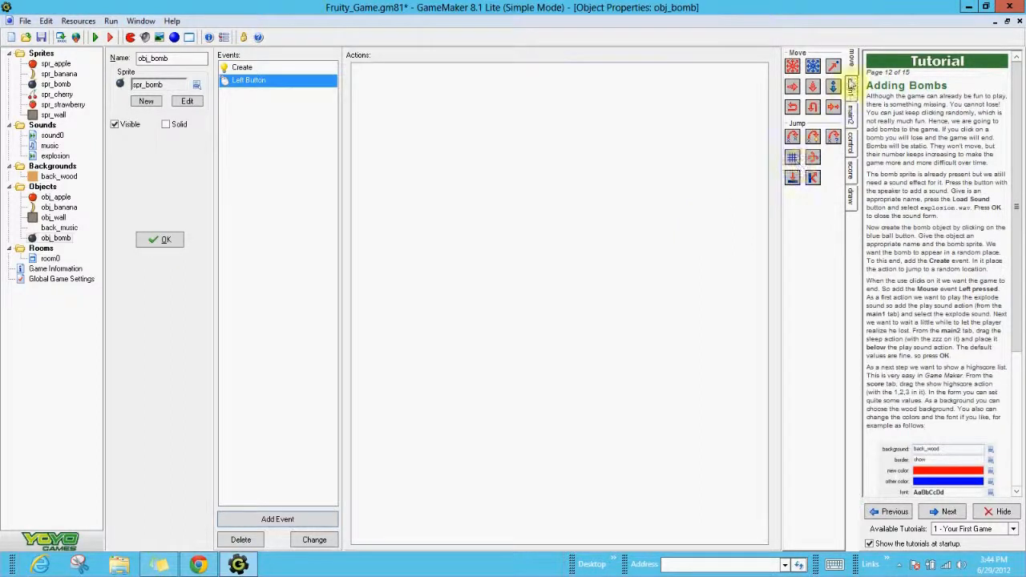
- Add a Play Sound action for the explosion sound, with loop left at false, to the bomb's Left Button event
left_click(851, 85)
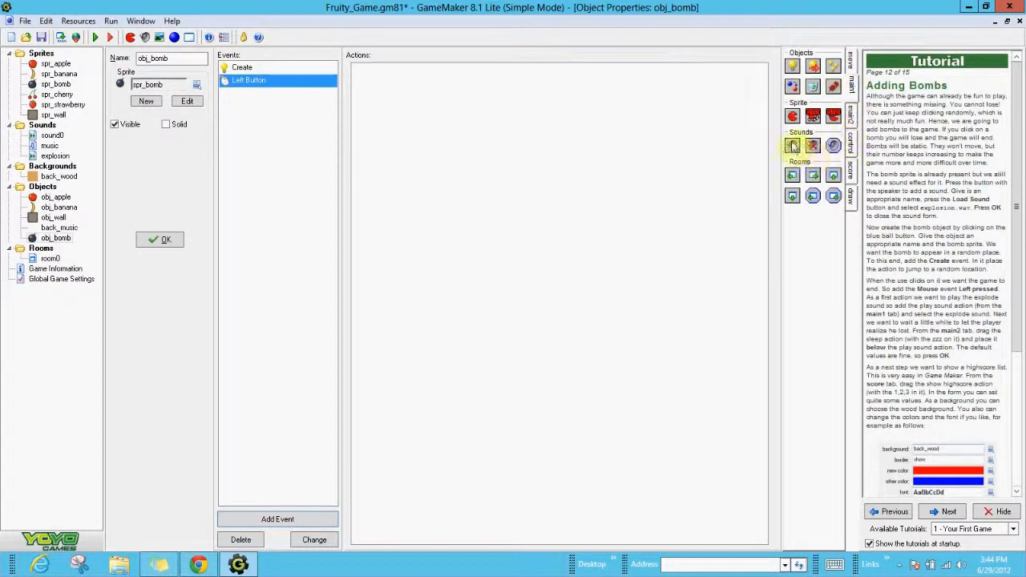
left_click_drag(792, 146, 394, 85)
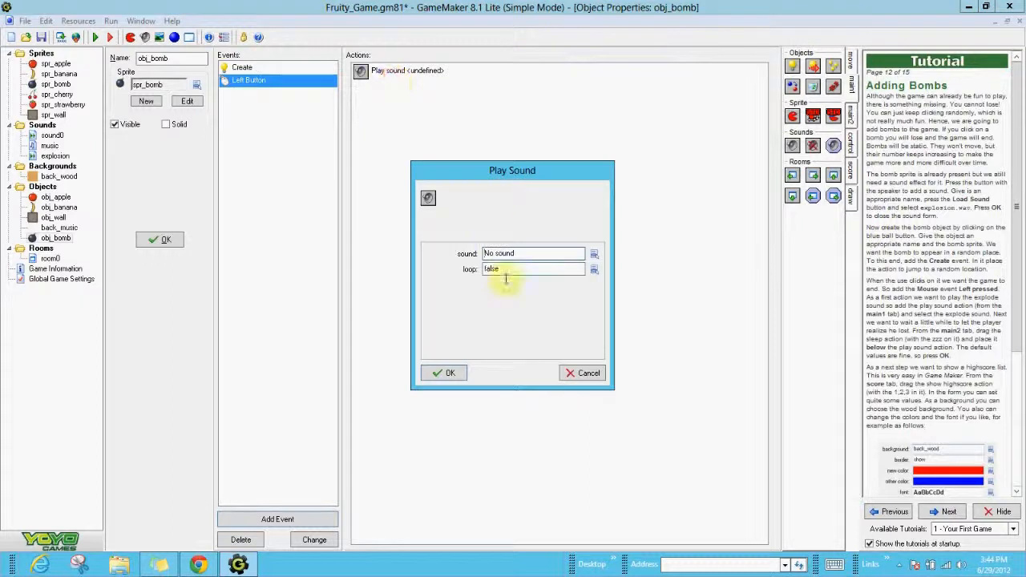
left_click(594, 254)
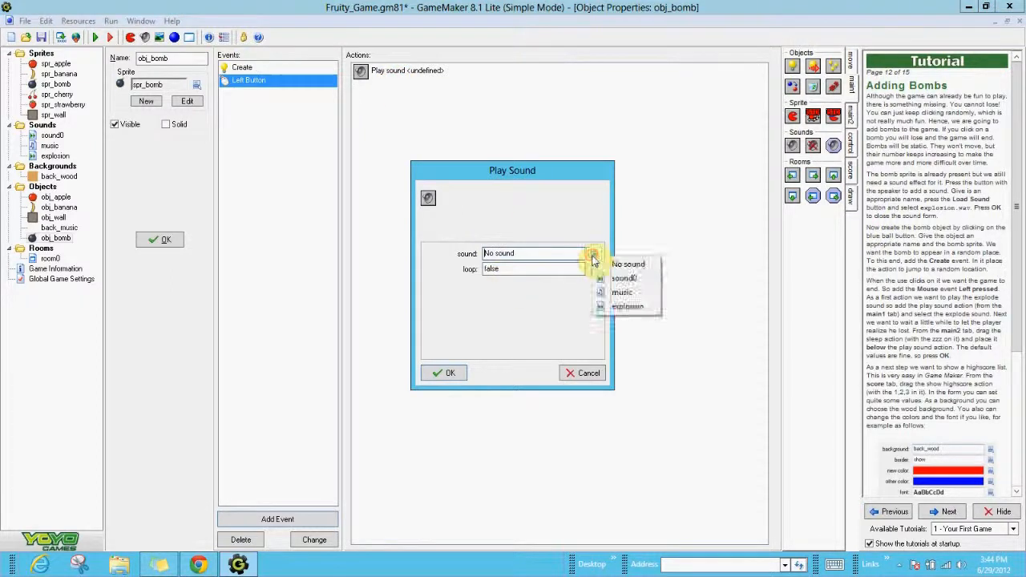
left_click(620, 308)
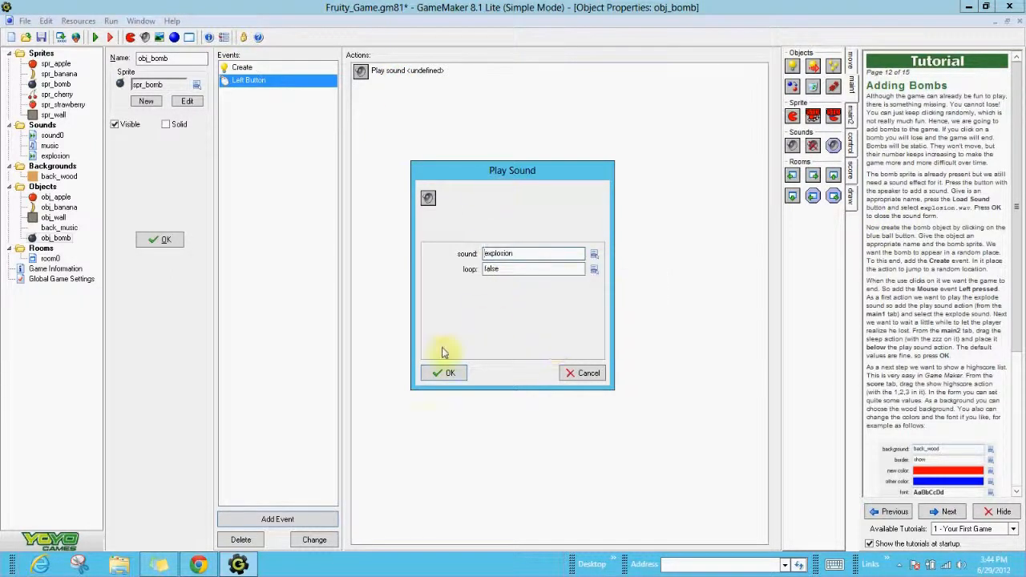
left_click(441, 373)
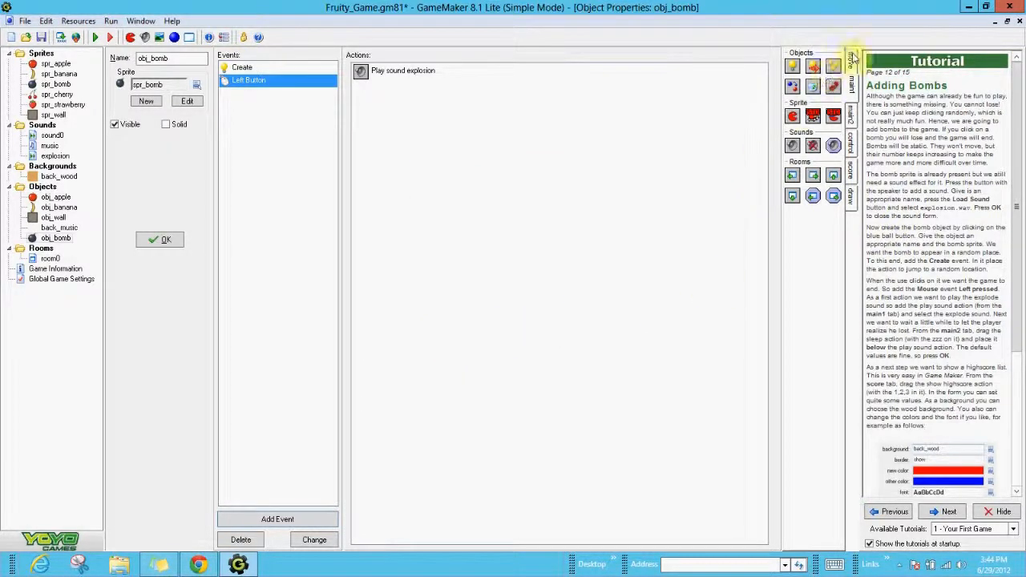
- Add a Sleep action of 1000 milliseconds below the play sound action
left_click(851, 60)
left_click(853, 116)
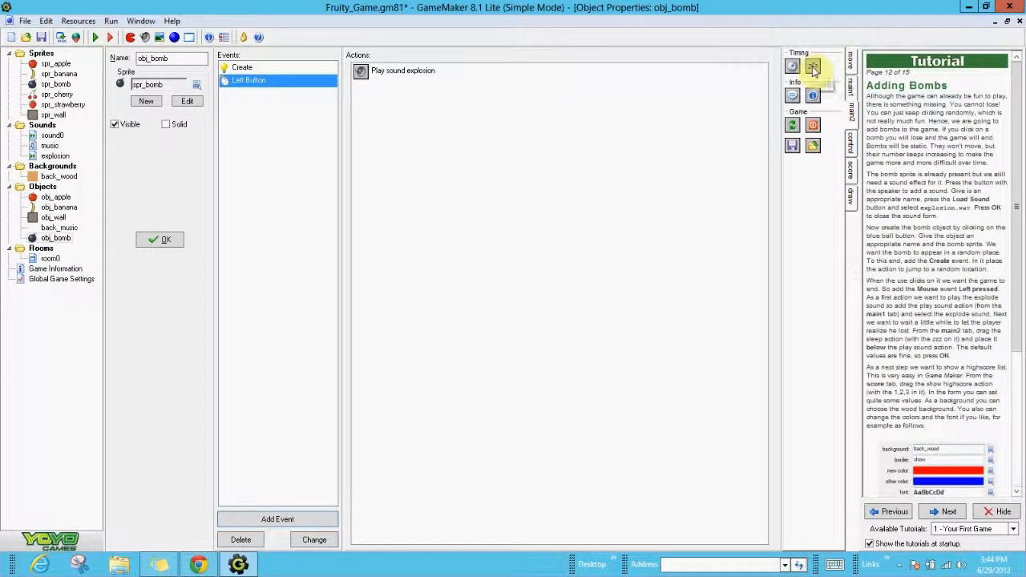
left_click_drag(814, 70, 363, 103)
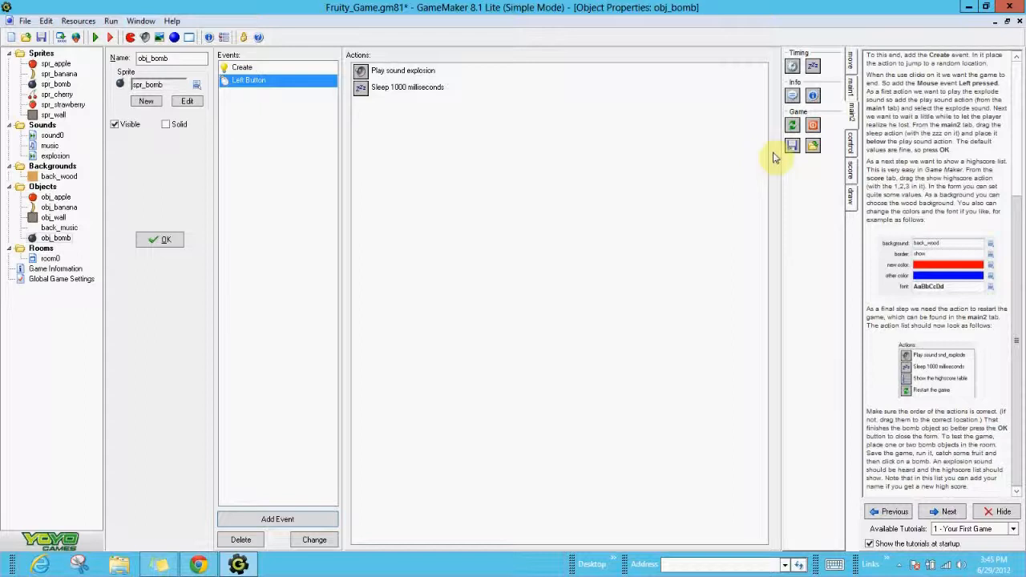
- Add a Show Highscore action below the sleep action, with the back_wood background and blue as the other color
left_click(851, 171)
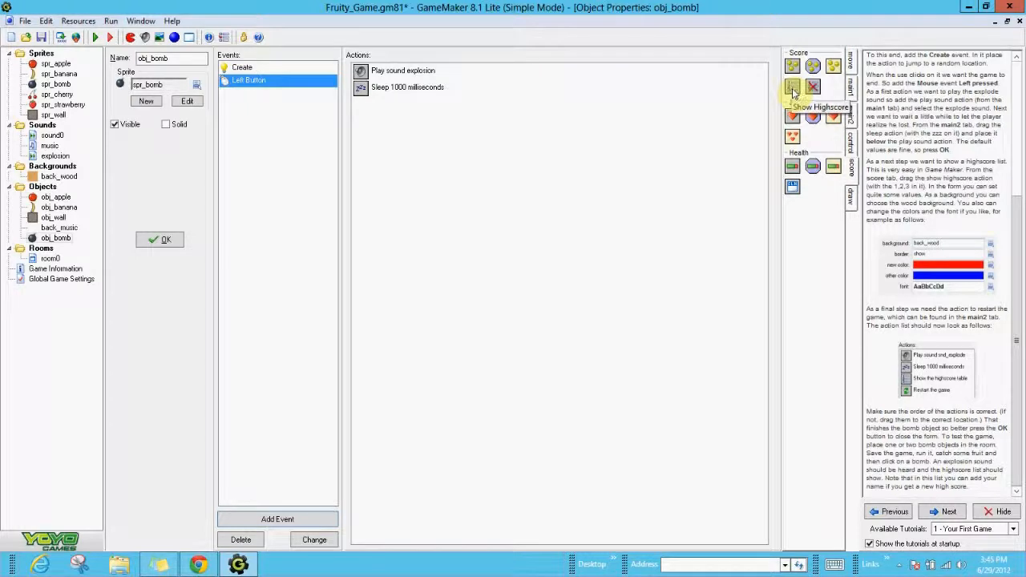
left_click_drag(792, 90, 367, 127)
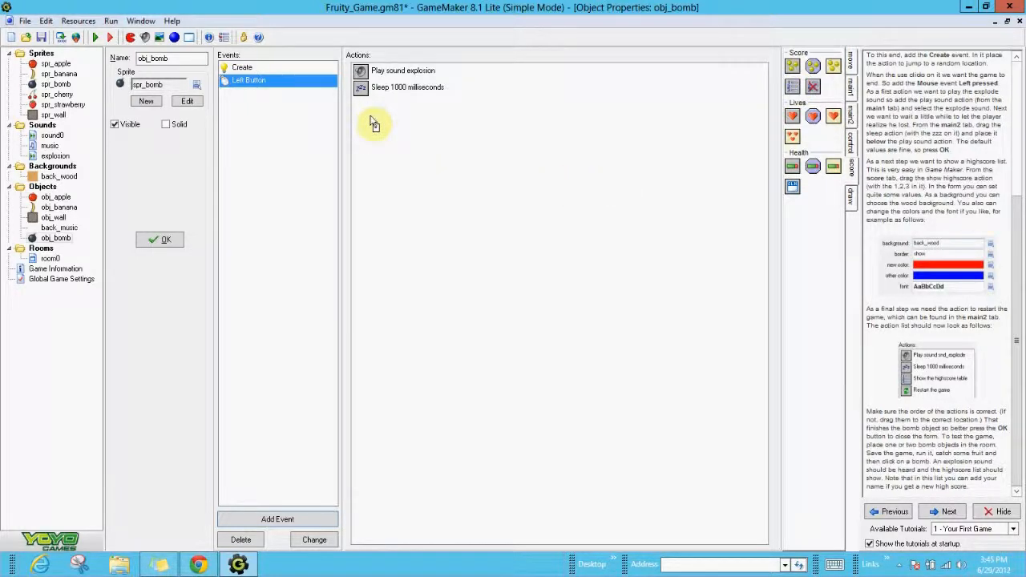
left_click_drag(371, 118, 367, 121)
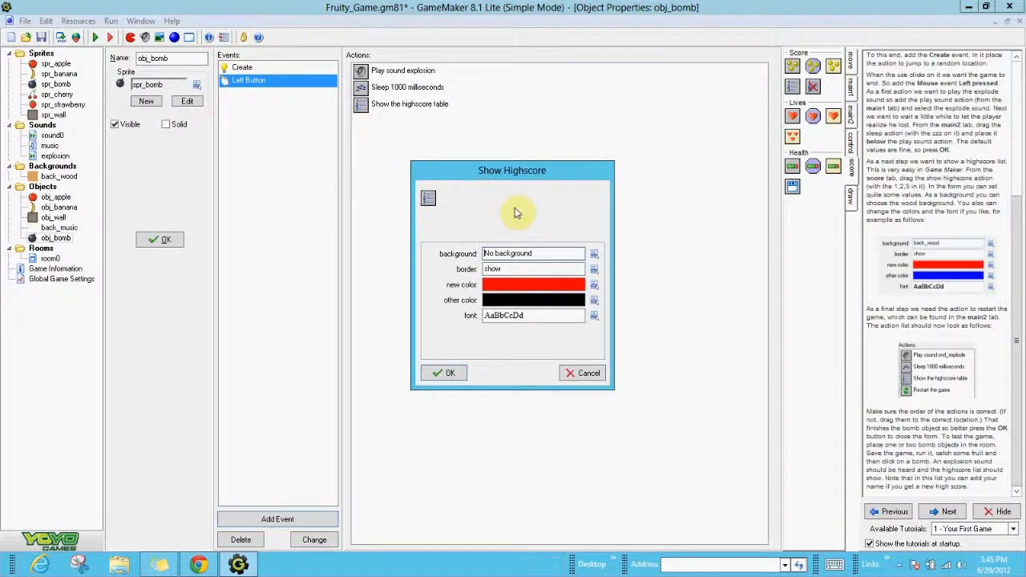
left_click(594, 257)
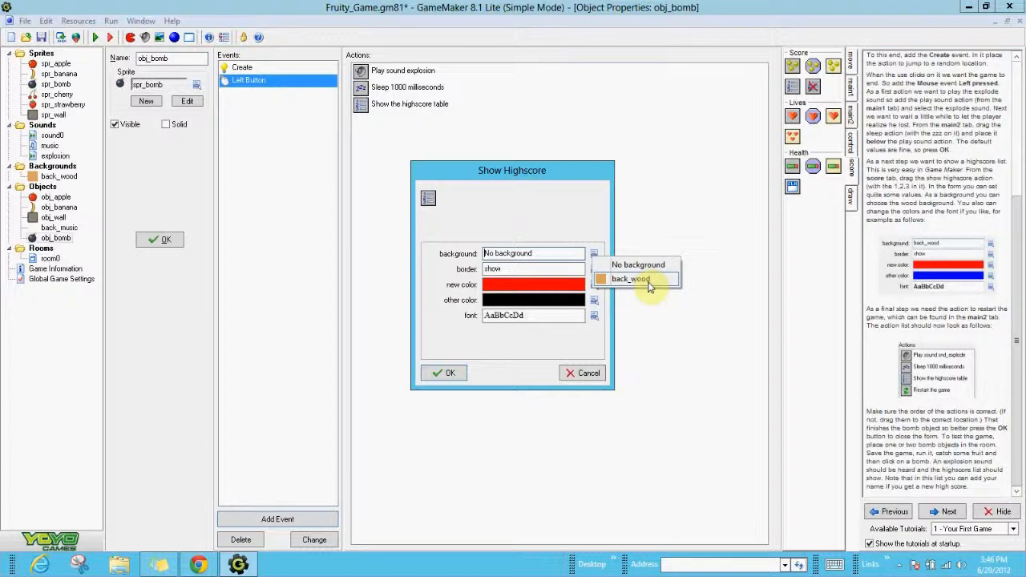
left_click(649, 286)
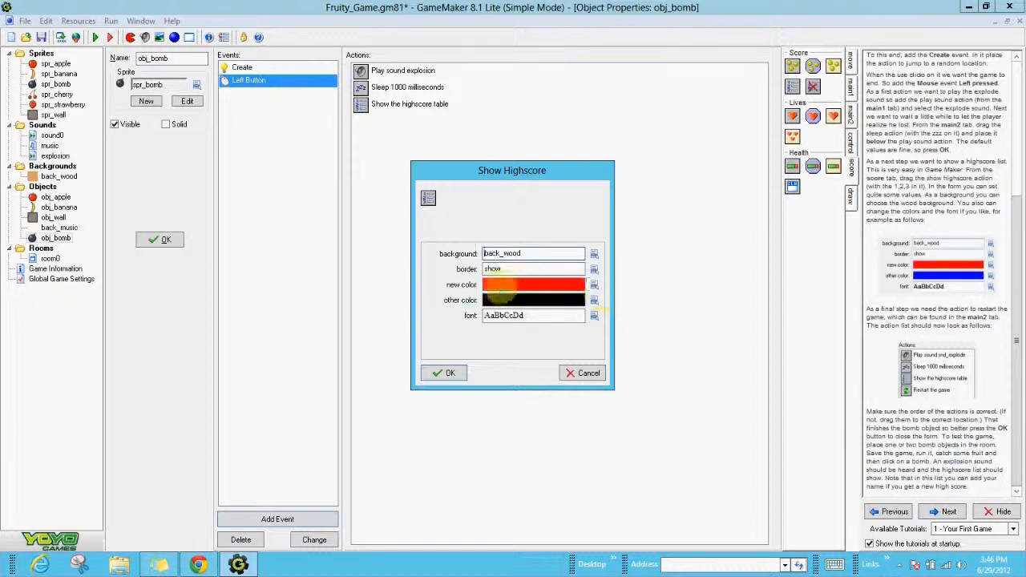
left_click(593, 303)
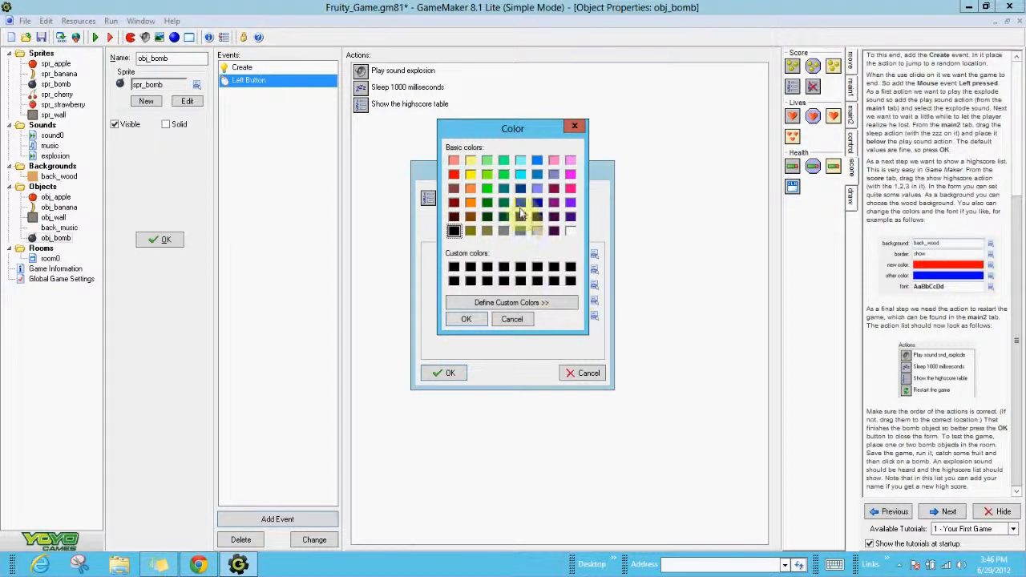
left_click(521, 203)
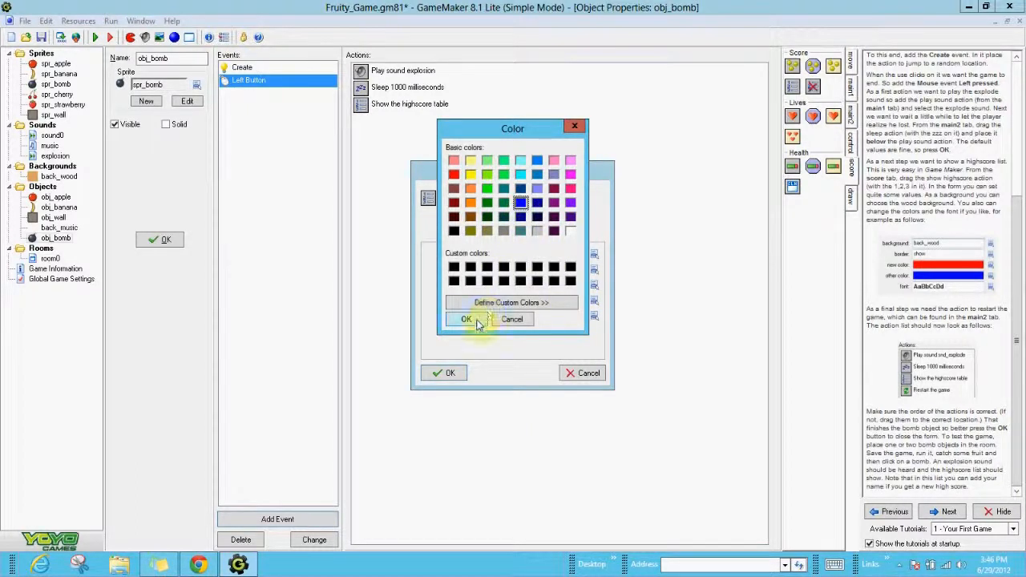
left_click(468, 322)
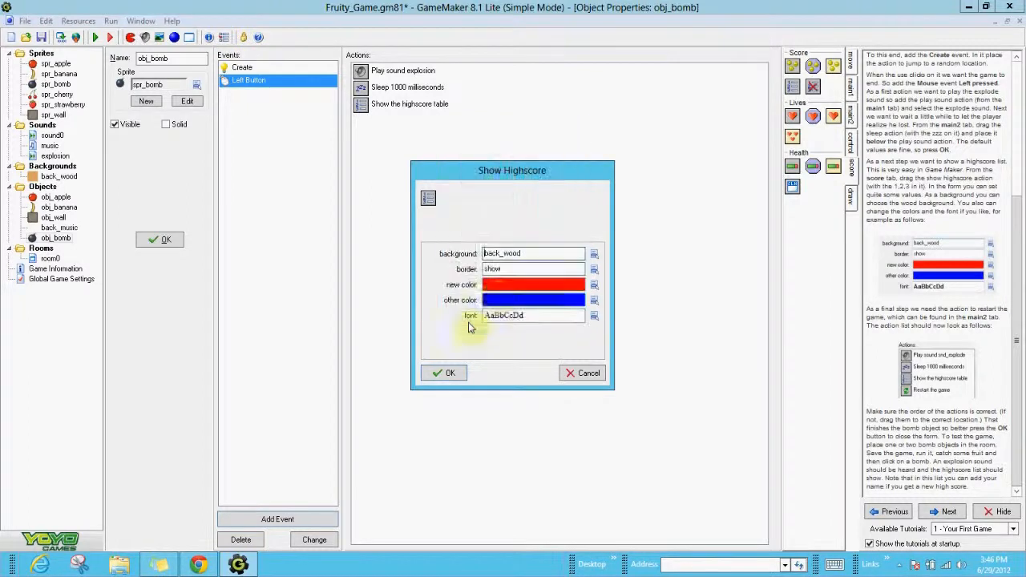
left_click(443, 375)
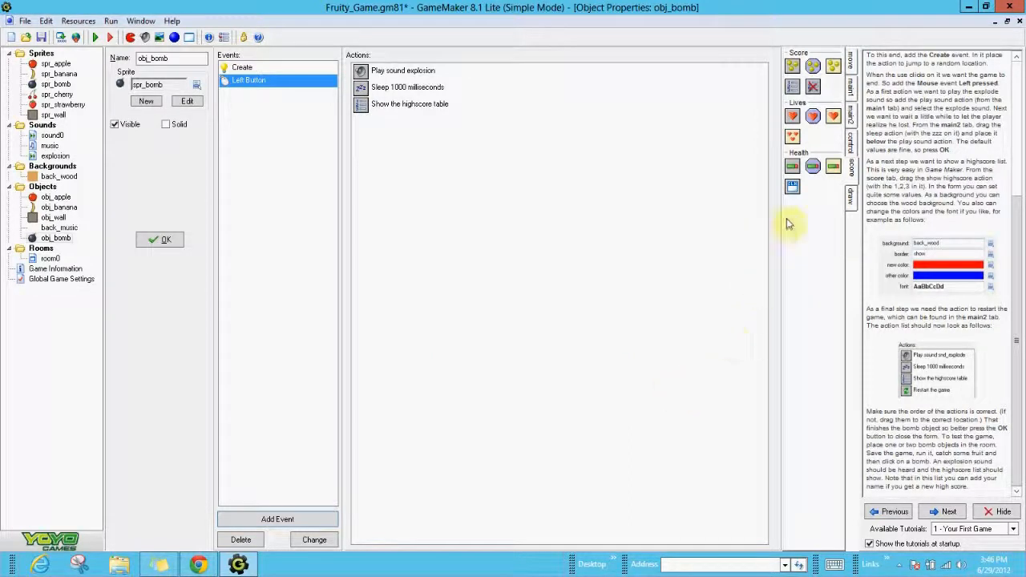
- Add a Restart Game action as the last action of the bomb's Left Button event
left_click(851, 196)
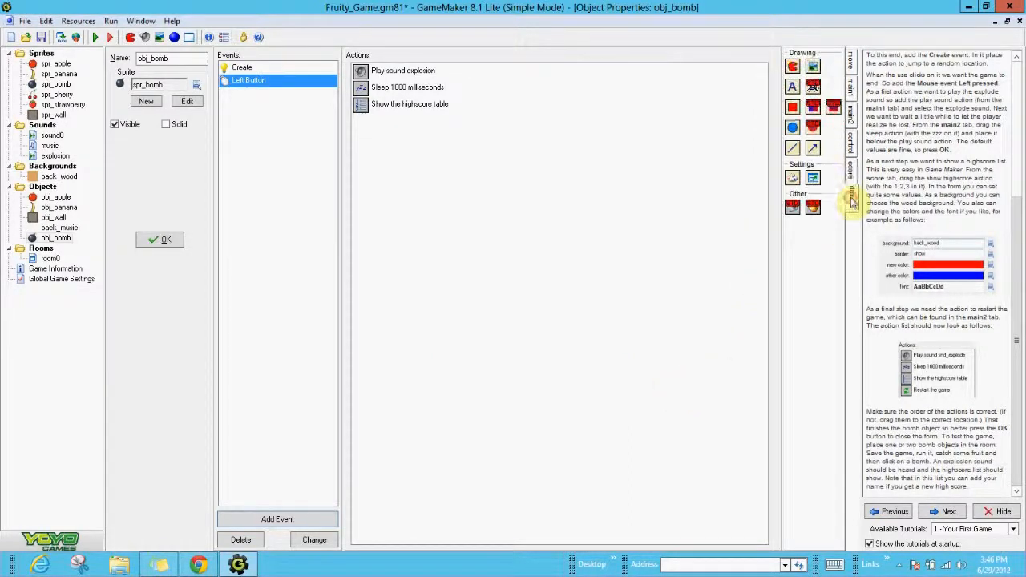
left_click(853, 122)
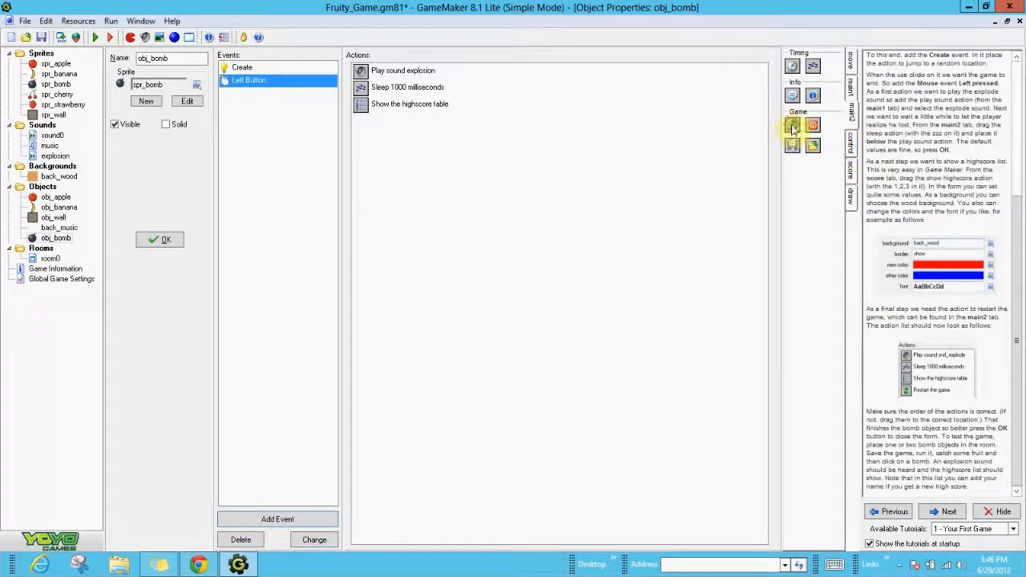
left_click_drag(792, 125, 367, 133)
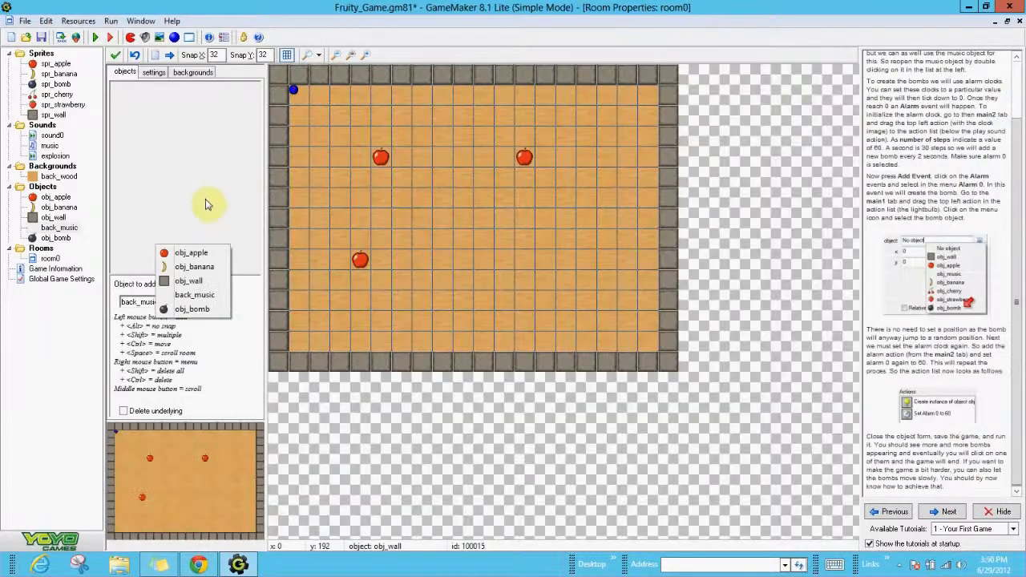
- Place one obj_banana instance in room0 near the room's upper-right corner
left_click(206, 201)
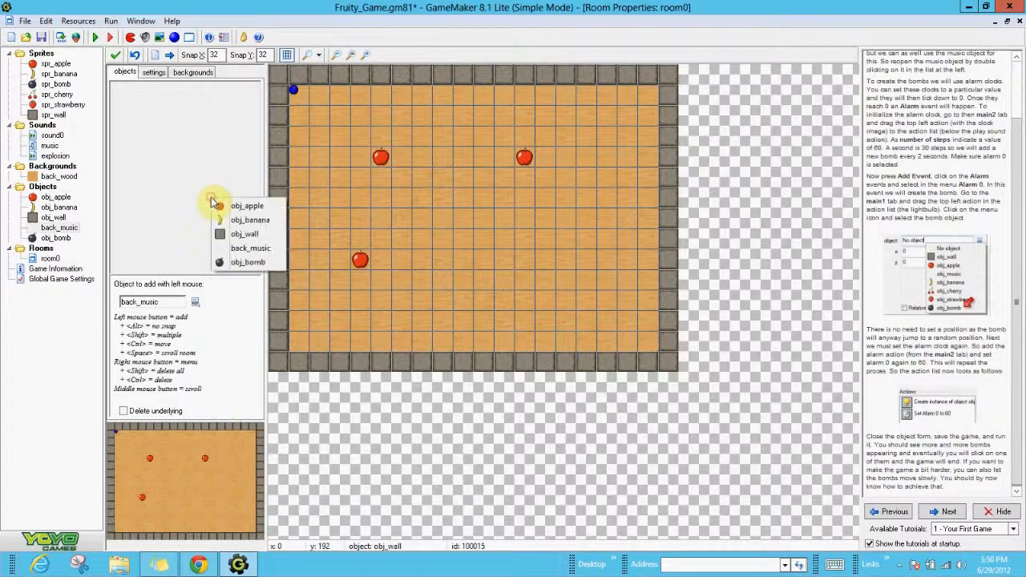
left_click(247, 222)
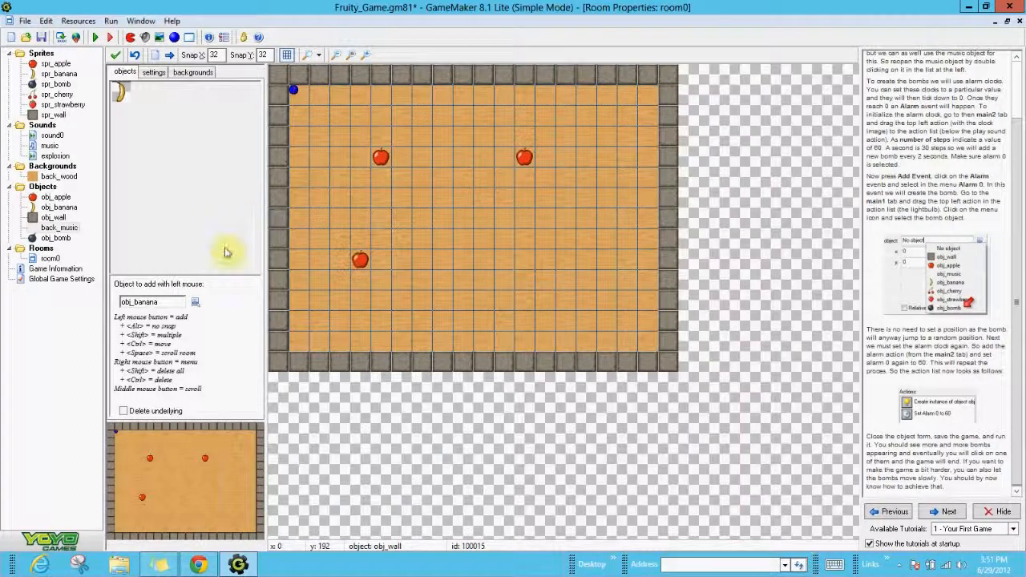
left_click(603, 119)
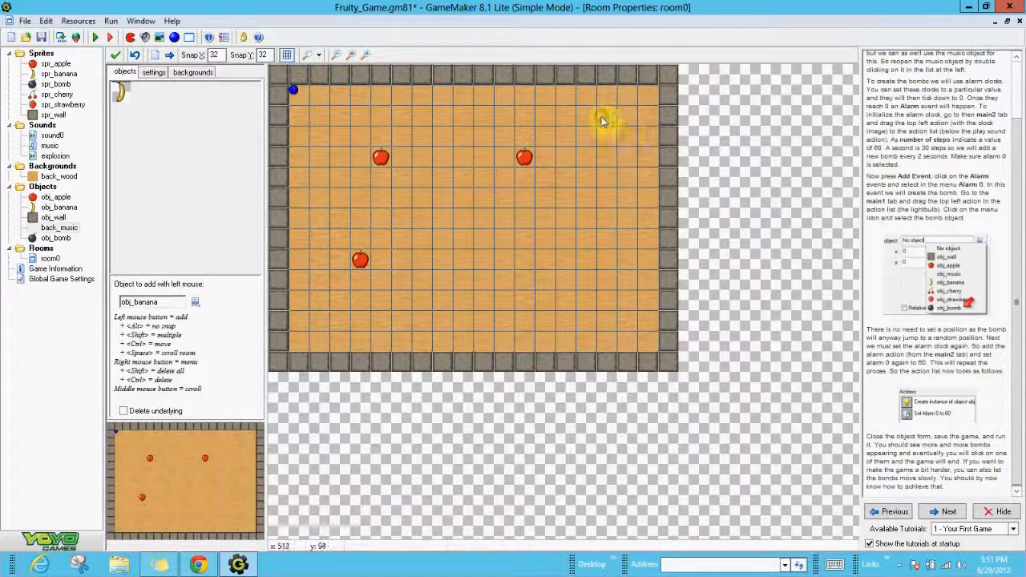
- Place three obj_bomb instances in room0, at the lower right, lower left and upper middle, and save the game
left_click(193, 303)
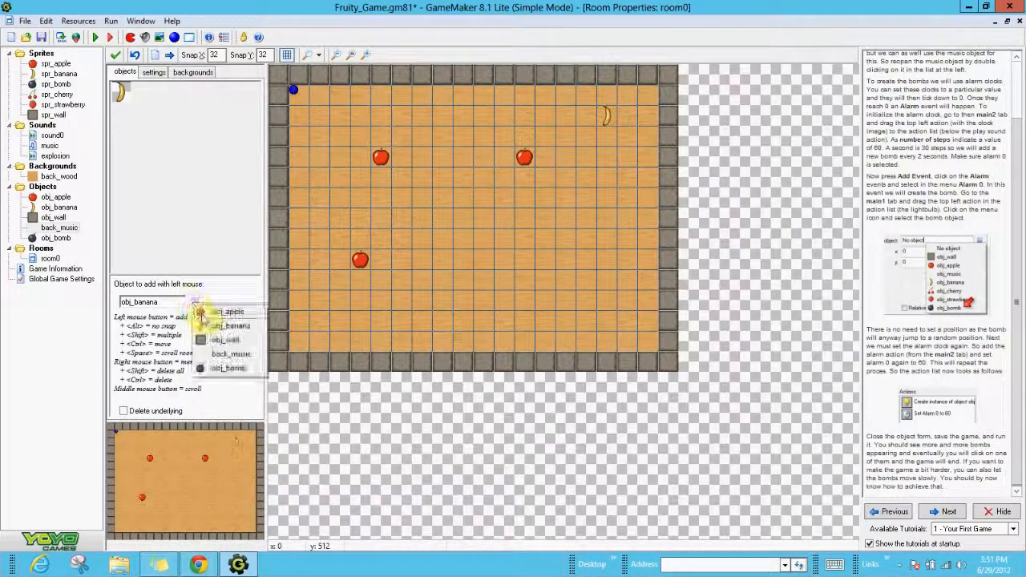
left_click(241, 374)
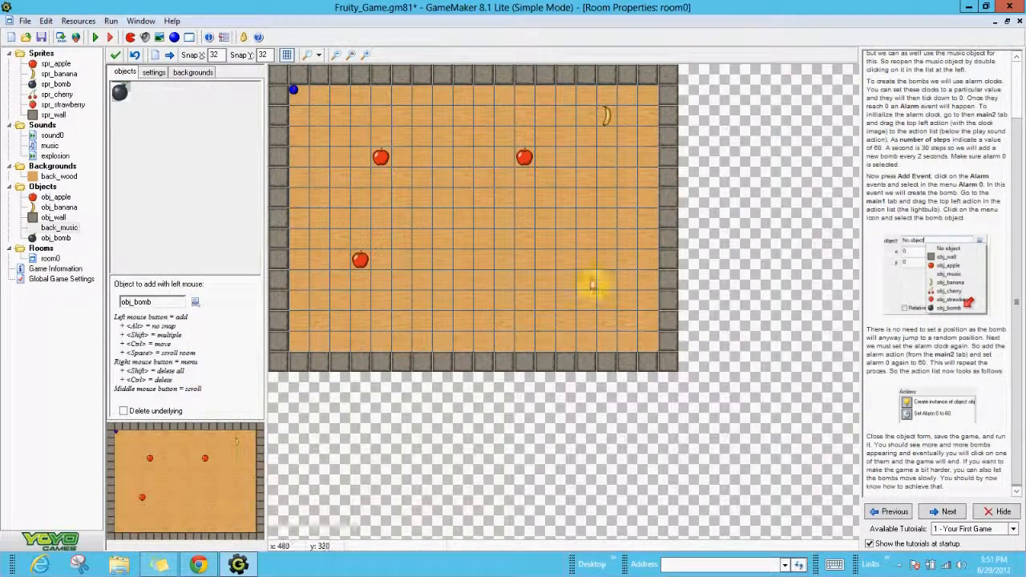
left_click(584, 279)
left_click(318, 309)
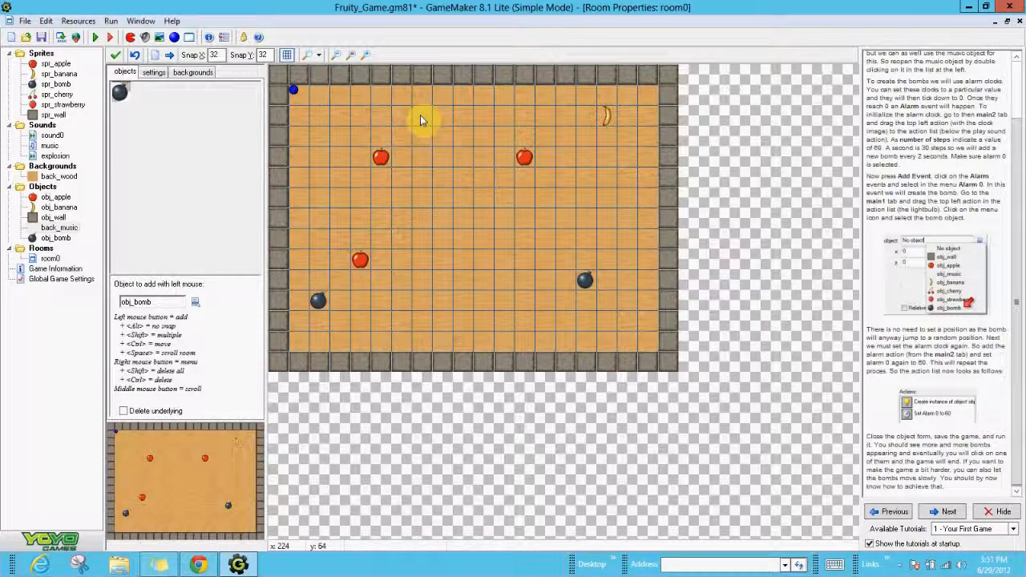
left_click(422, 119)
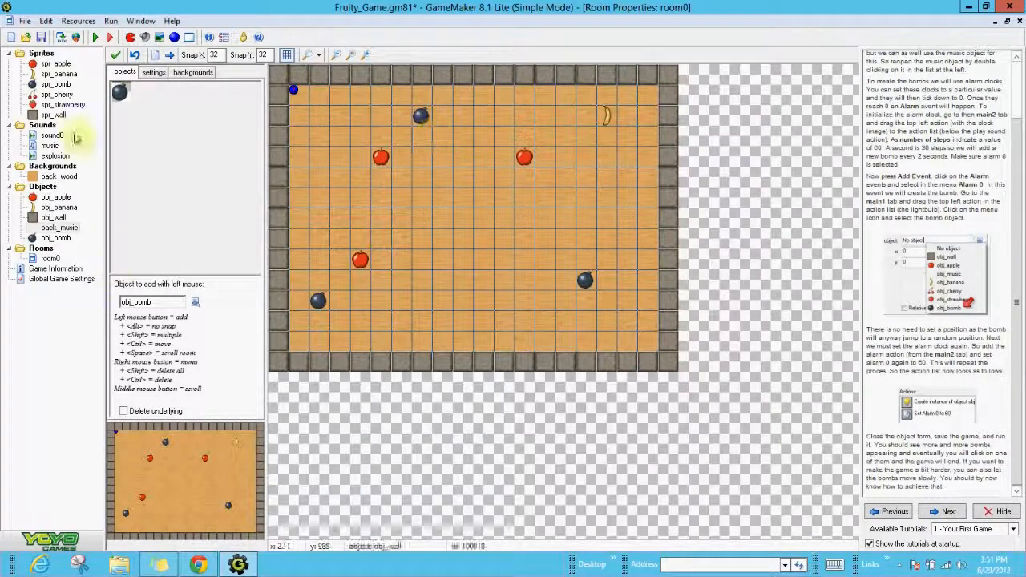
left_click(43, 39)
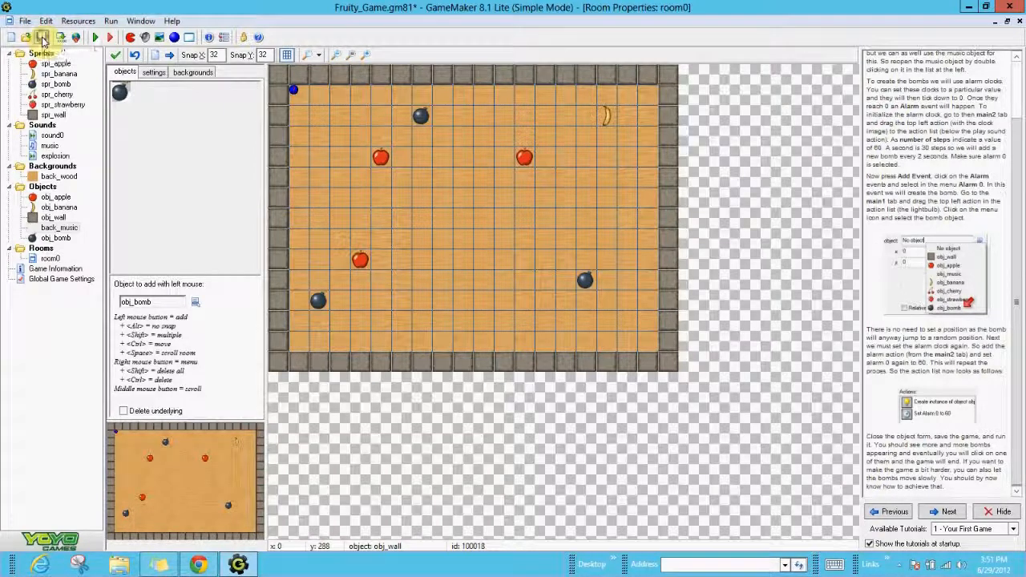
- Run the game to test catching fruit and setting off a bomb, and close the highscore table and the game window
left_click(96, 39)
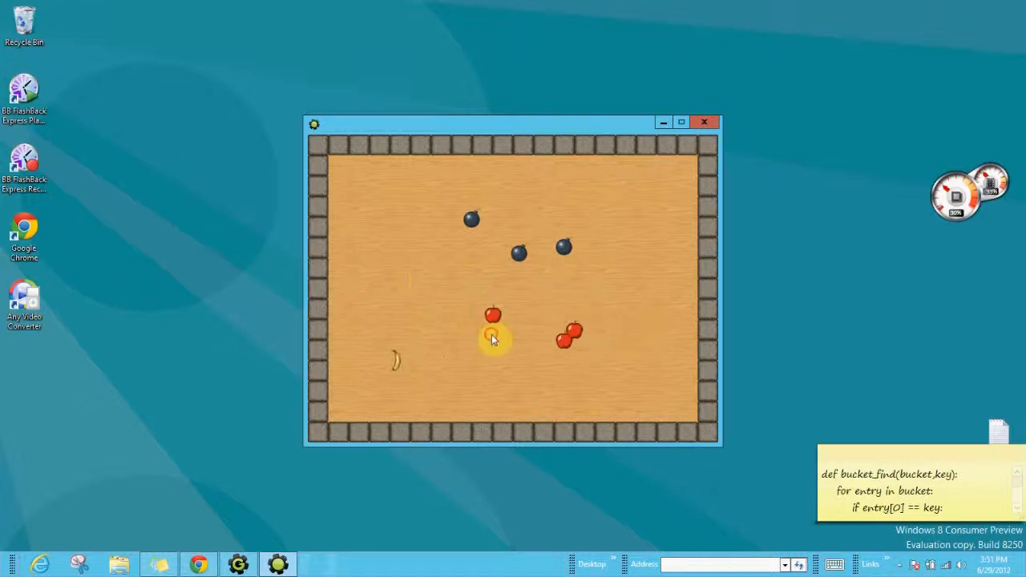
left_click(394, 331)
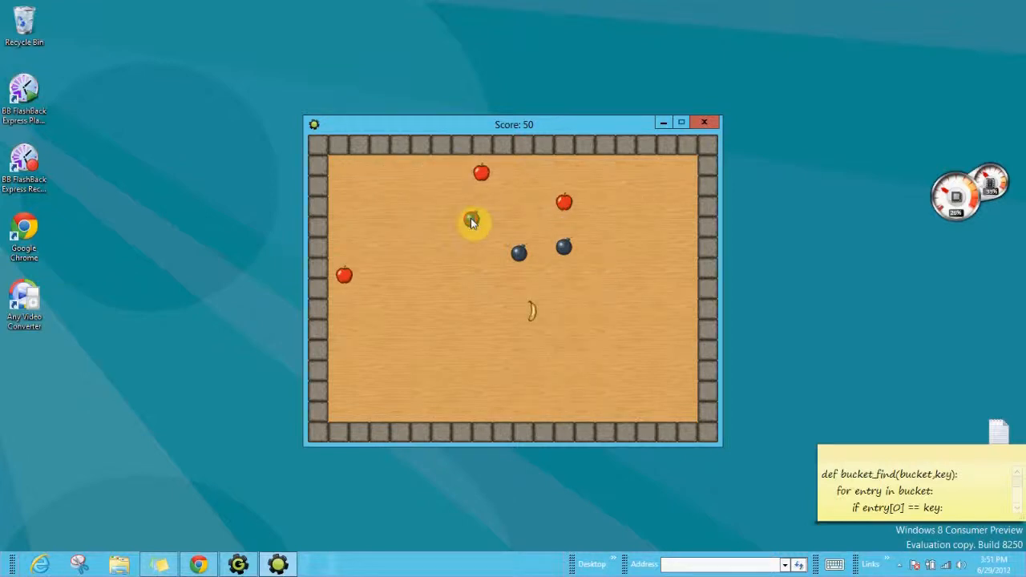
left_click(471, 219)
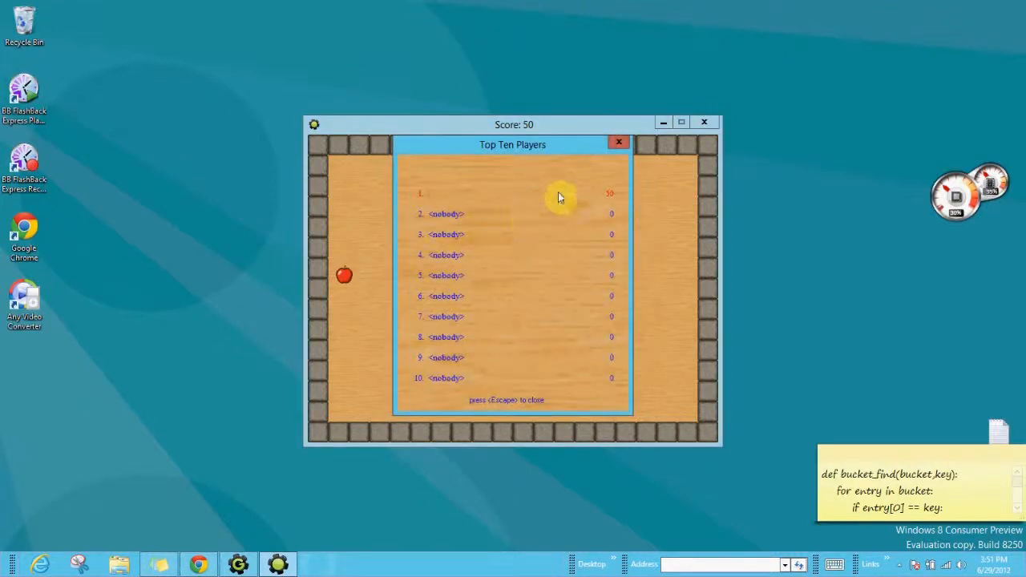
left_click(621, 146)
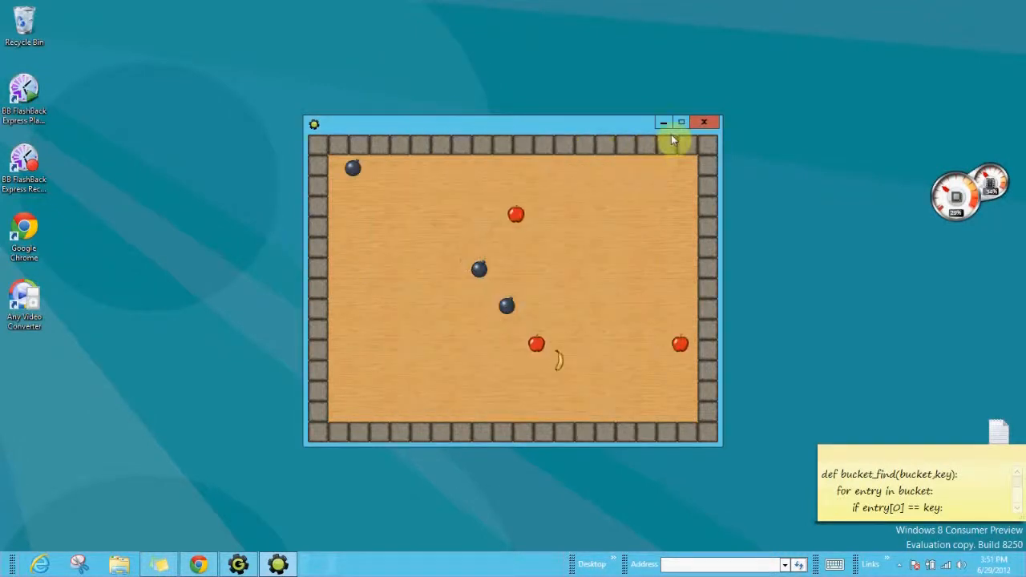
left_click(703, 124)
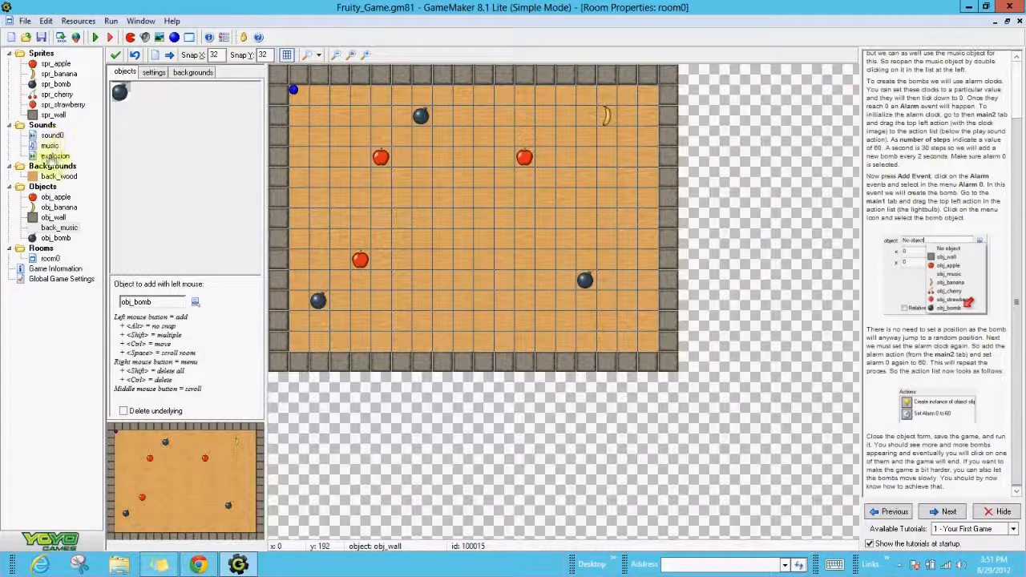
- Set loop to false for the sound0 action in obj_apple's Left Button event, and save the game
double_click(55, 199)
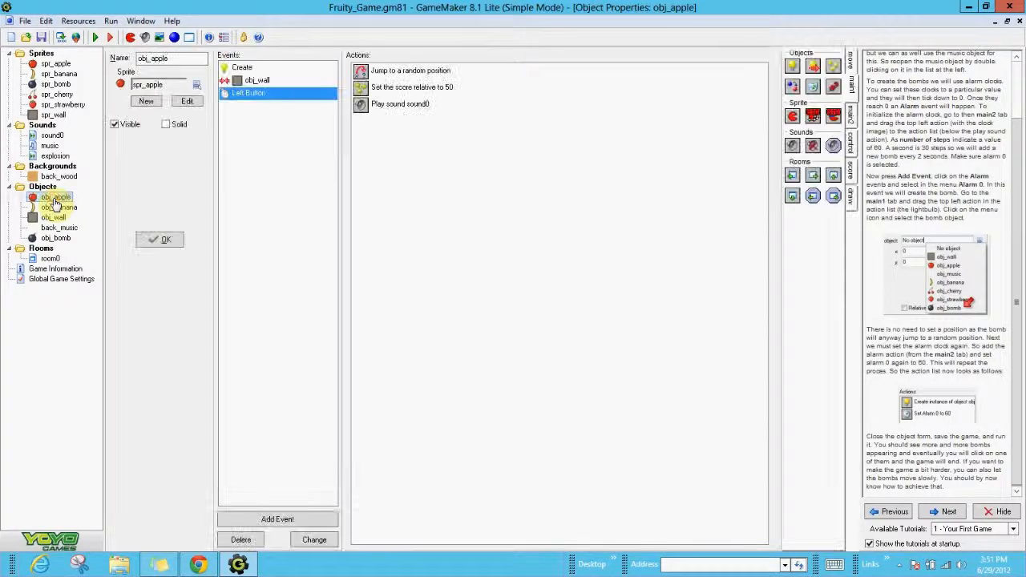
left_click(388, 107)
double_click(388, 106)
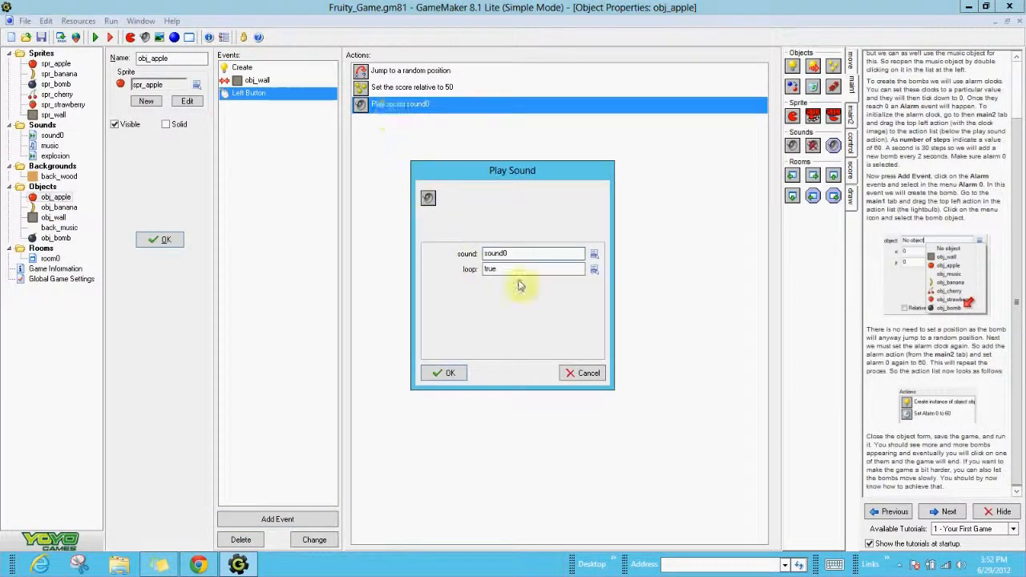
left_click(595, 274)
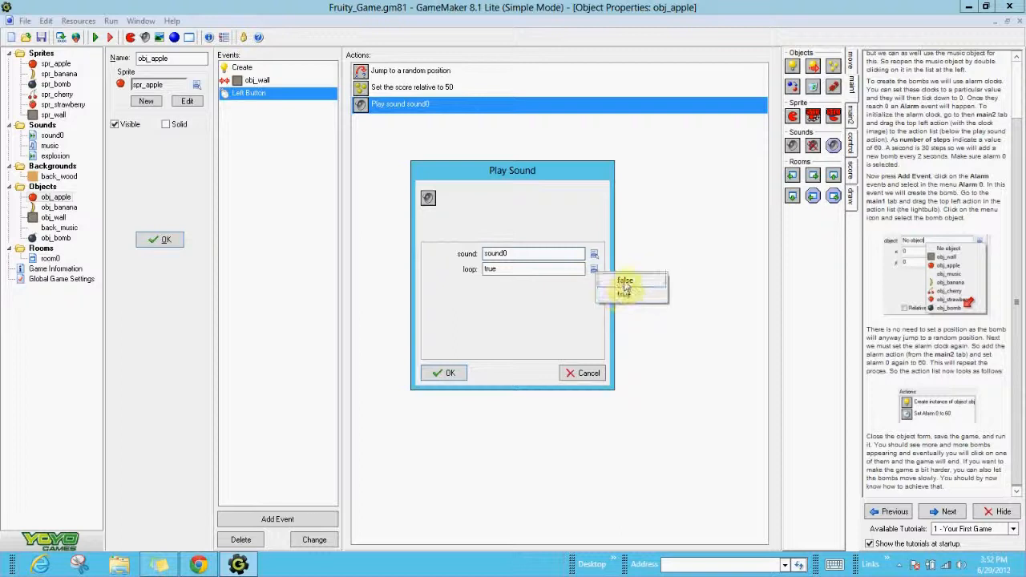
left_click(625, 281)
left_click(445, 374)
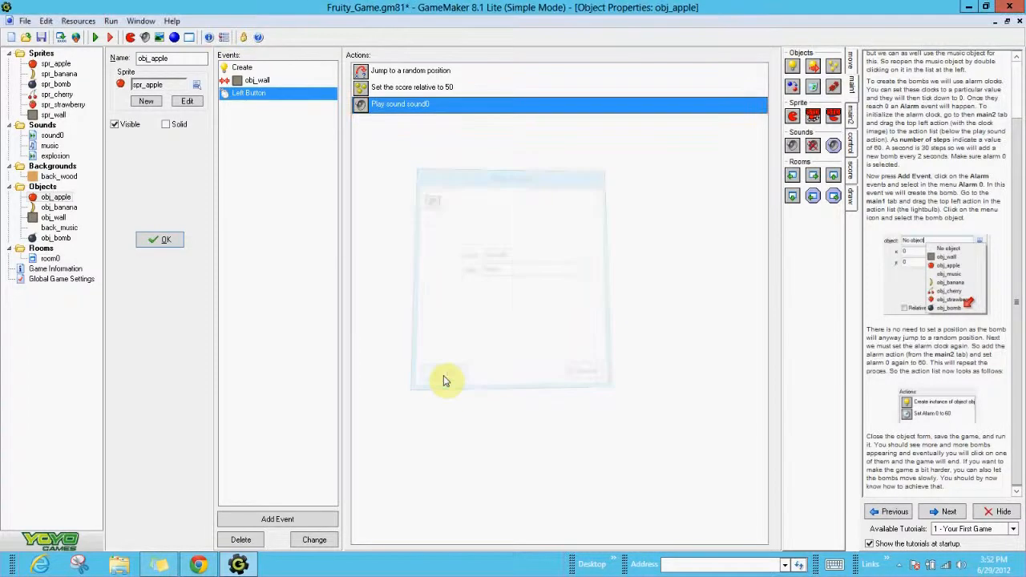
double_click(48, 259)
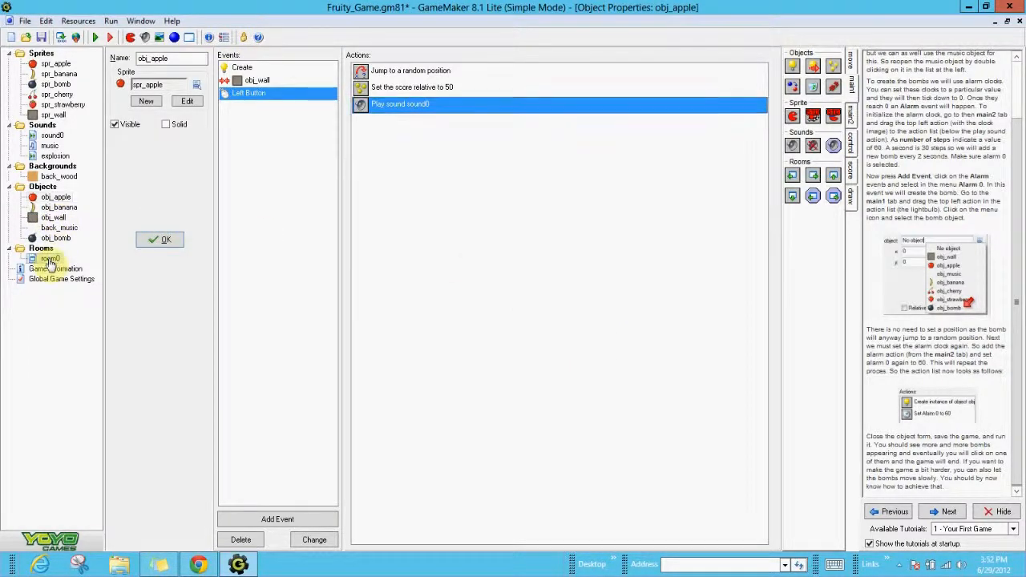
key("ctrl+s")
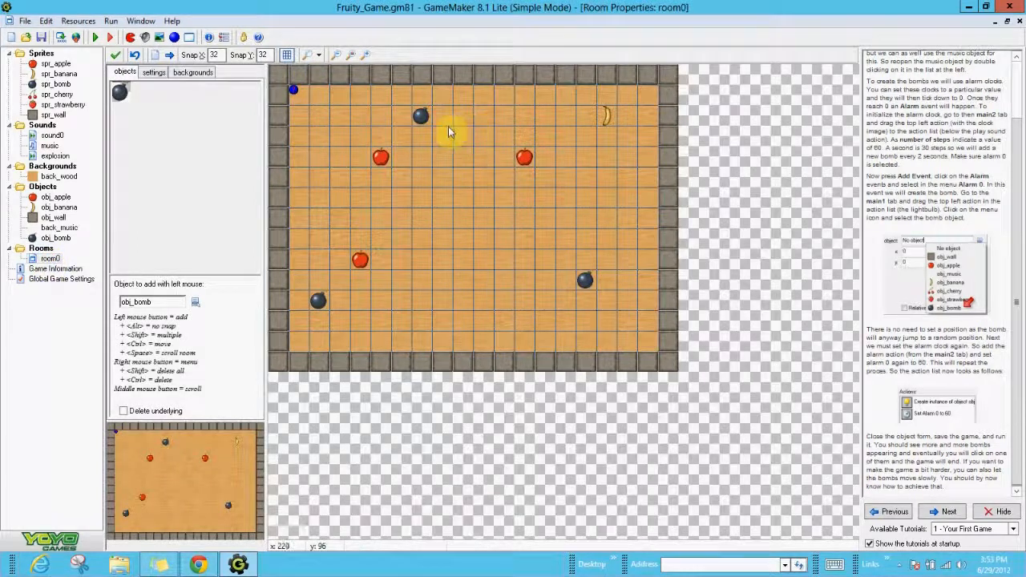
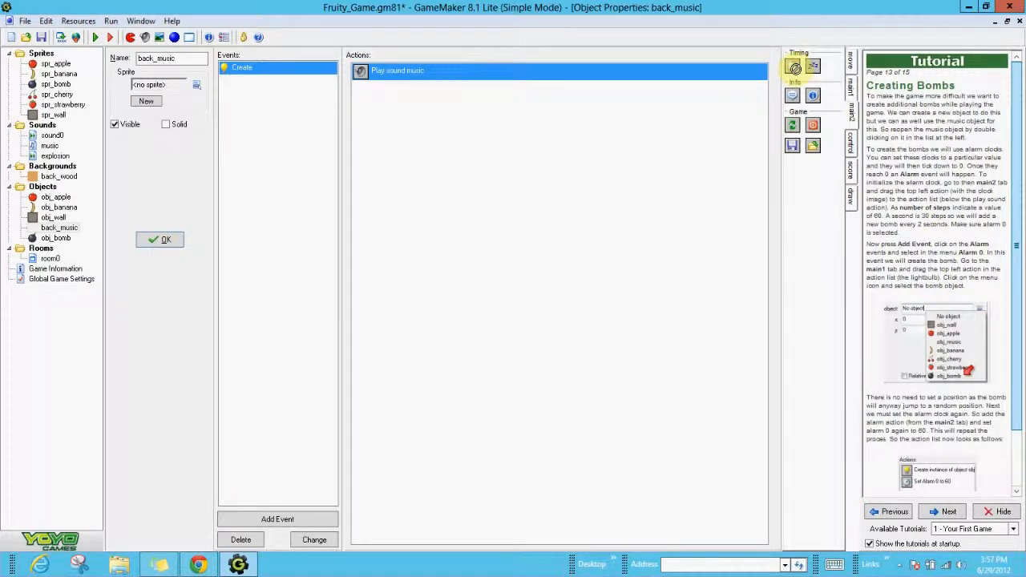
- Add a Set Alarm action of 60 steps for Alarm 0 below the music action in back_music's Create event
left_click_drag(795, 68, 375, 99)
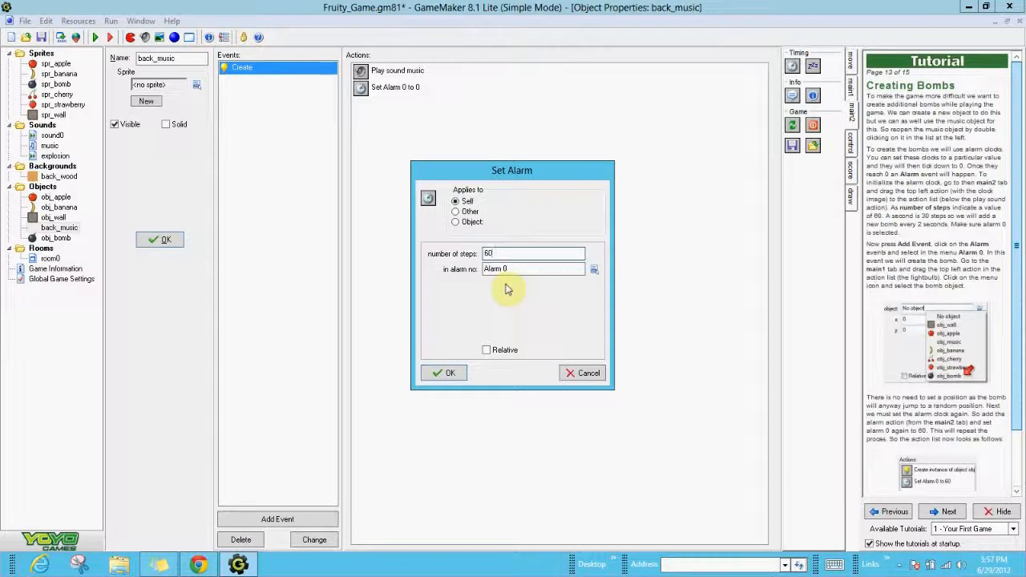
left_click(446, 375)
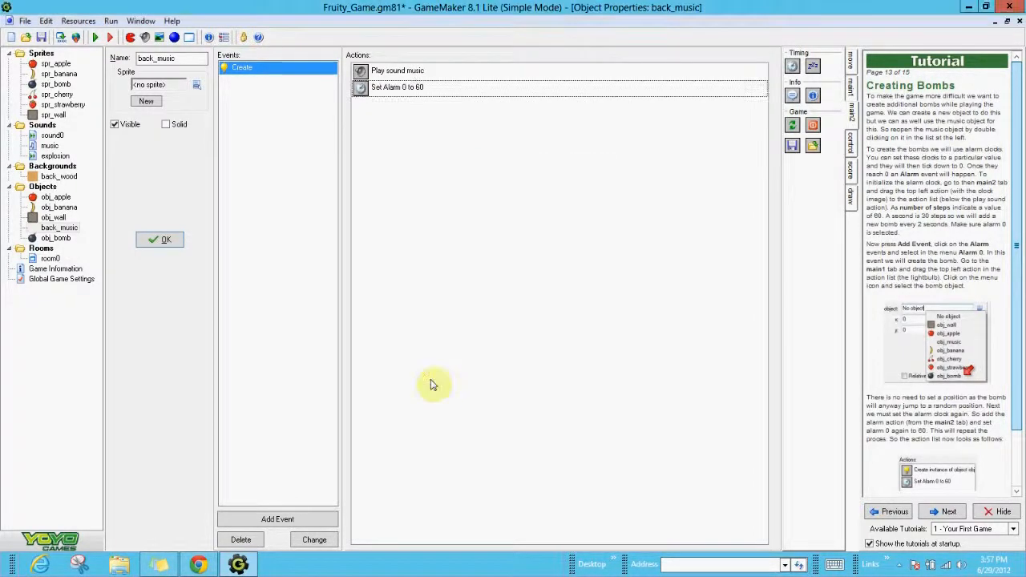
left_click(280, 95)
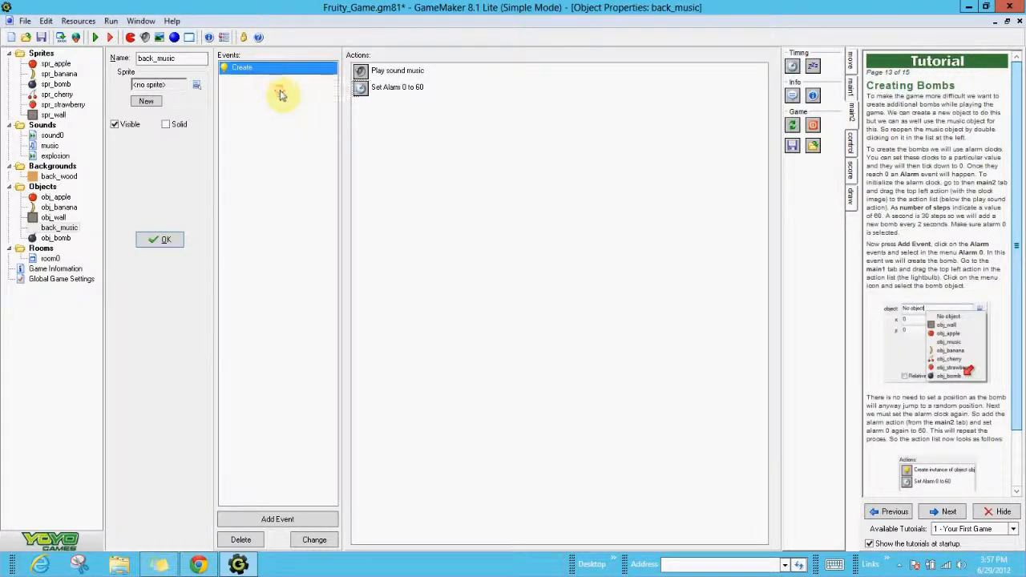
- Add an Alarm 0 event to back_music with a Set Alarm action of 60 steps for Alarm 0
left_click(267, 520)
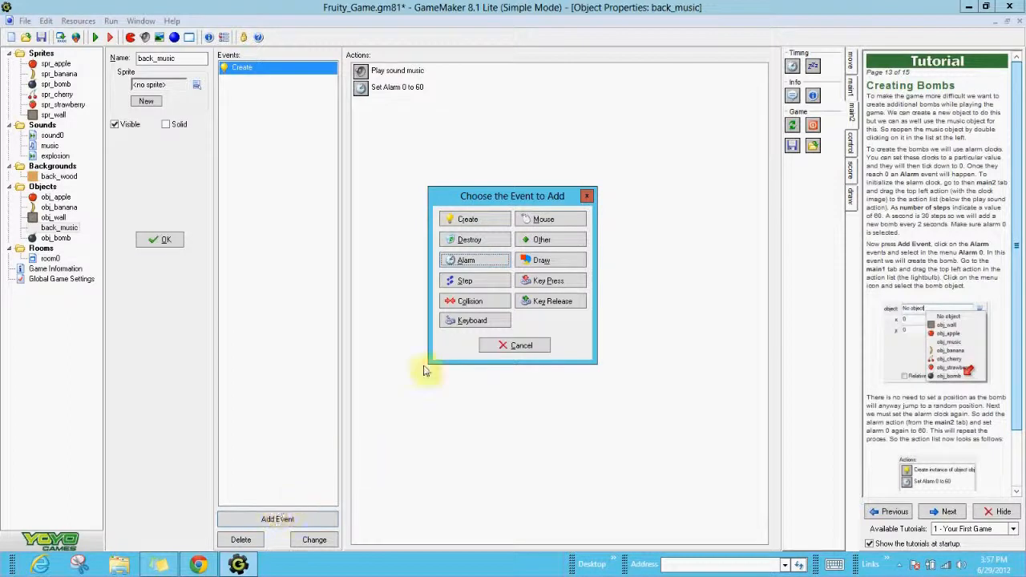
left_click(466, 268)
left_click(500, 274)
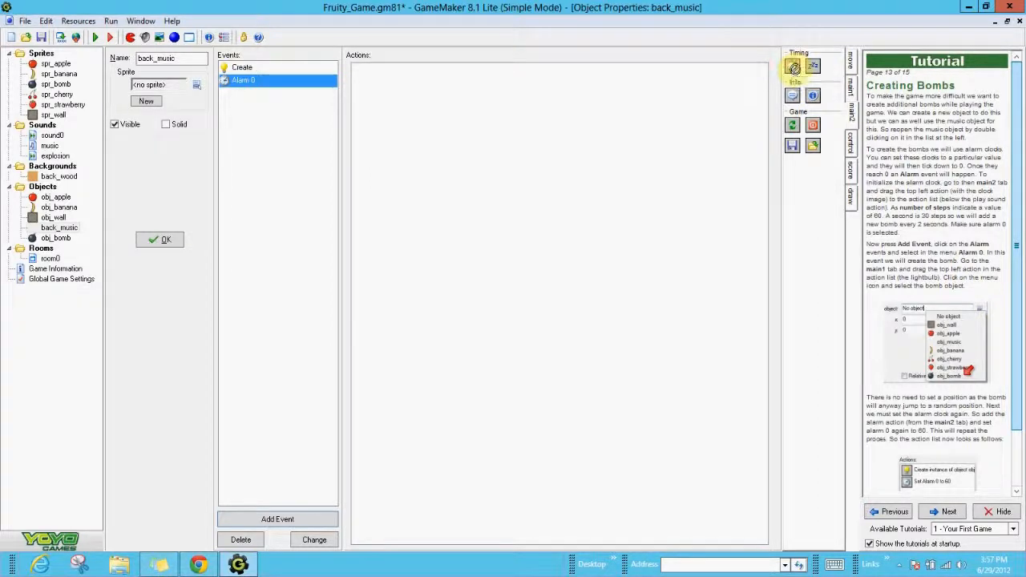
left_click_drag(792, 67, 417, 110)
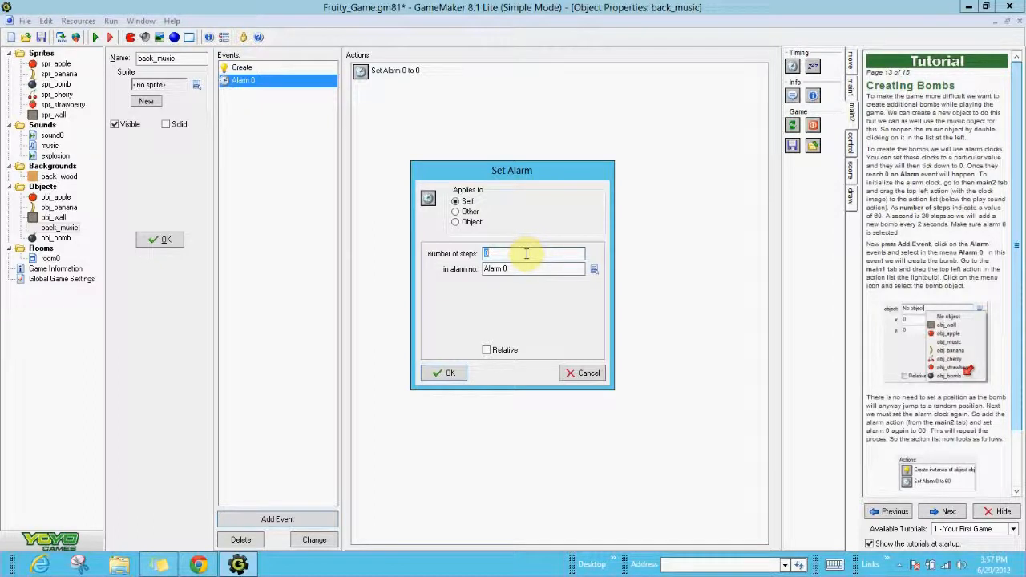
type("60")
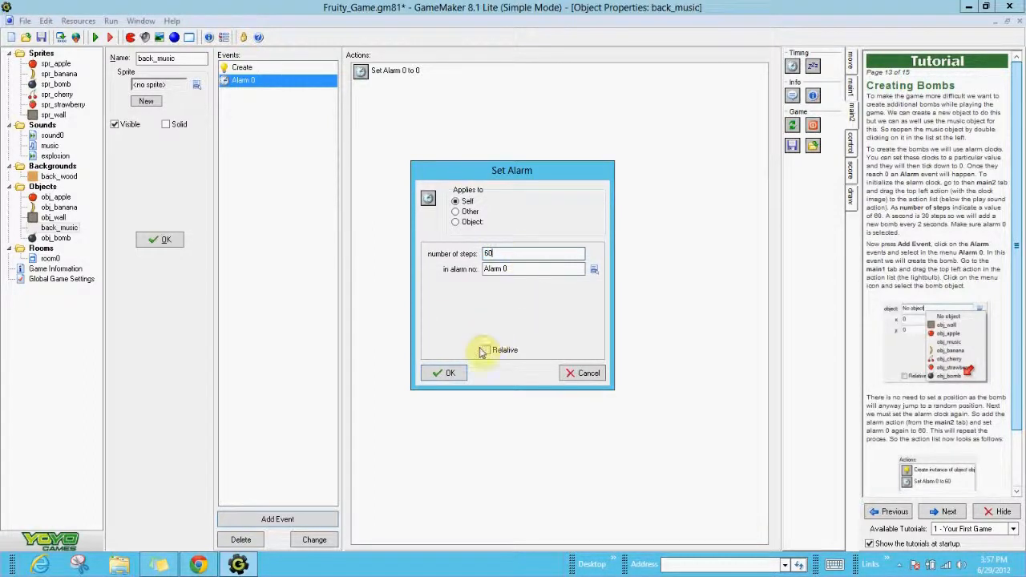
left_click(443, 374)
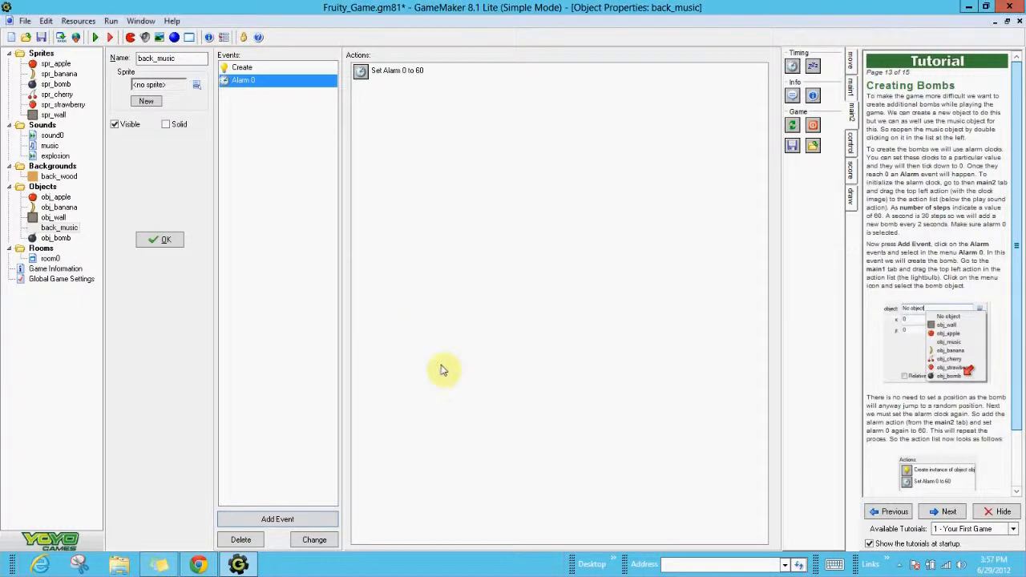
- Add a Create Instance action for obj_bomb to back_music's Alarm 0 event, leaving x and y at 0
left_click(853, 88)
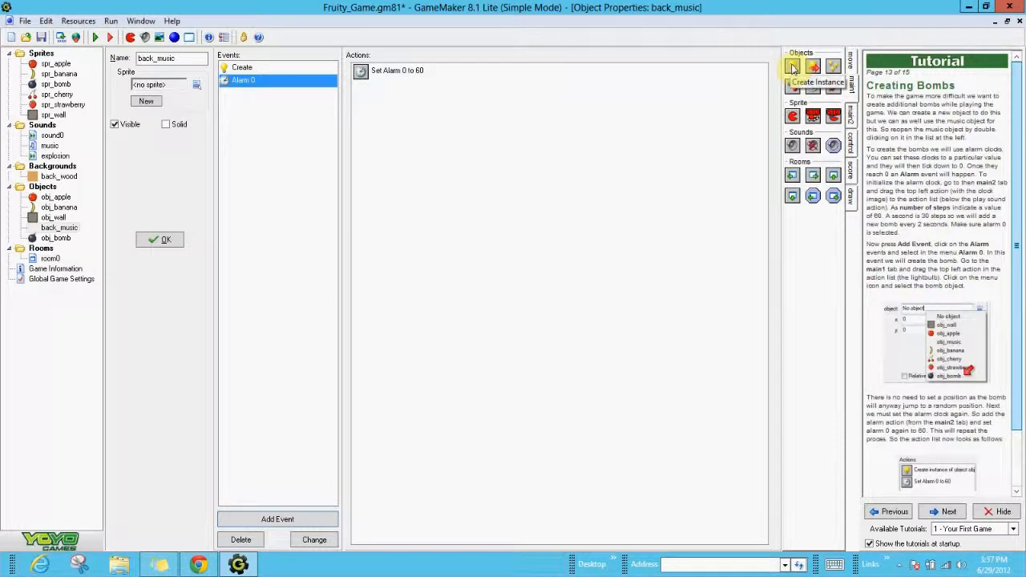
left_click_drag(792, 68, 365, 95)
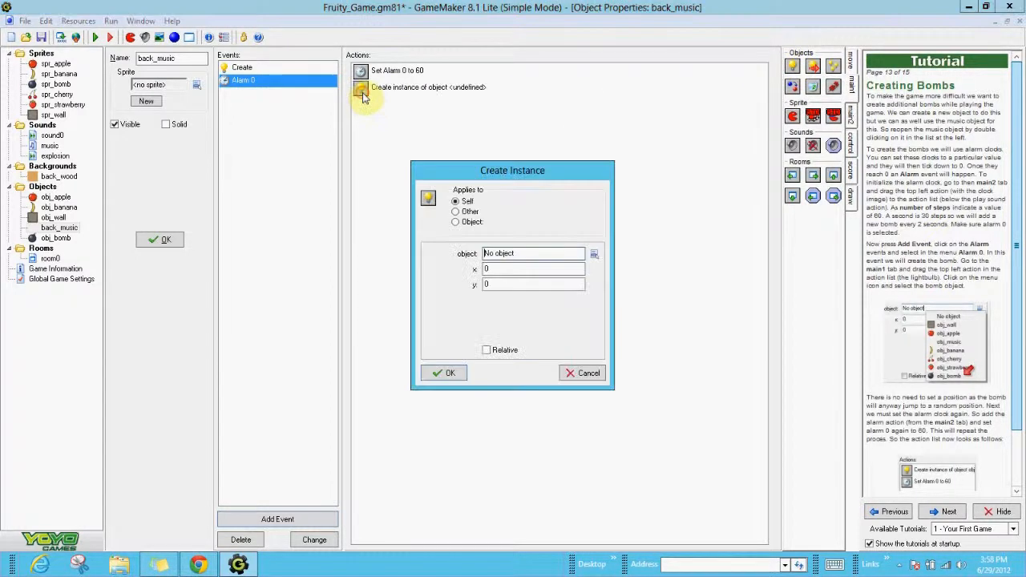
left_click(594, 256)
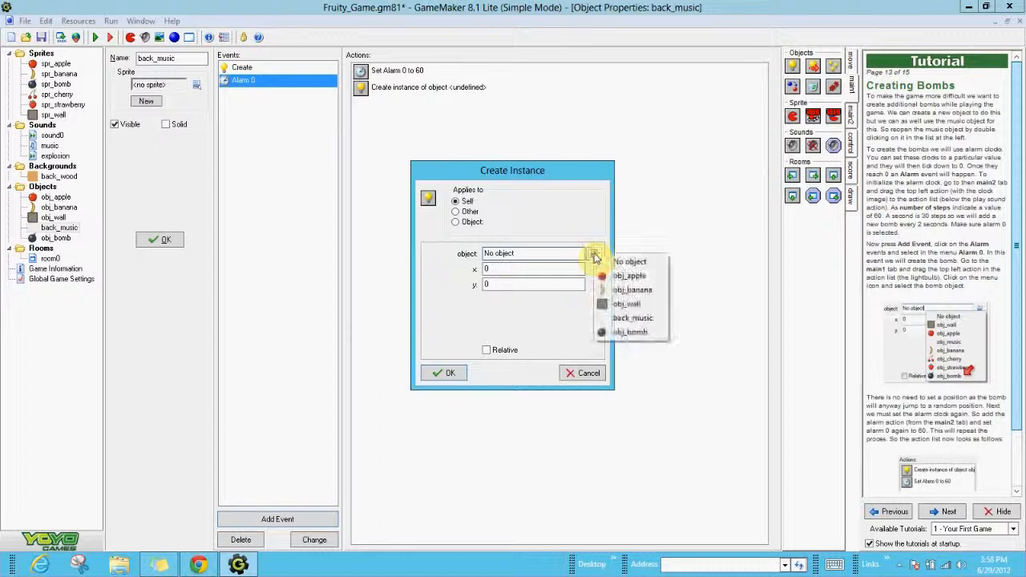
left_click(623, 337)
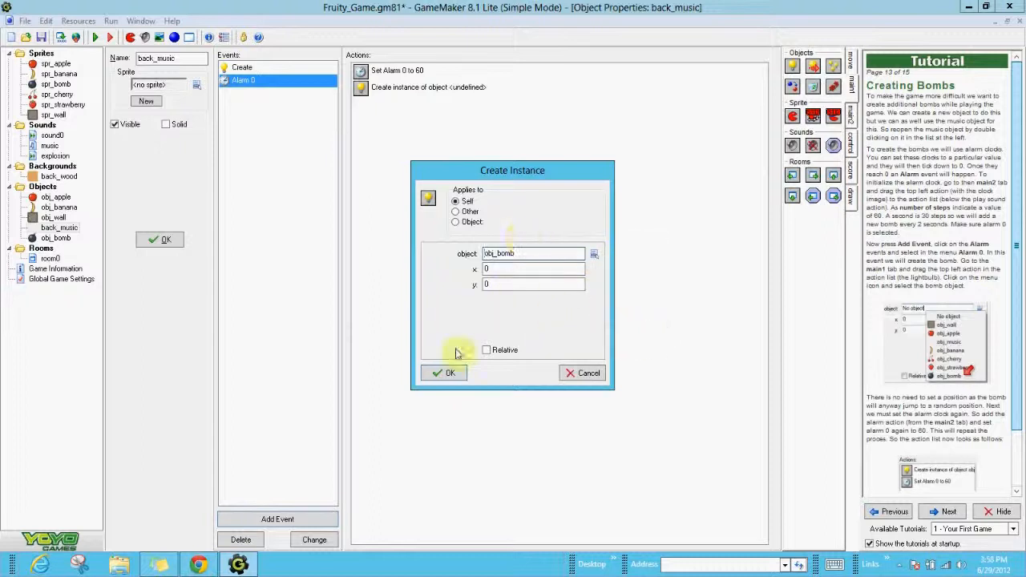
left_click(442, 373)
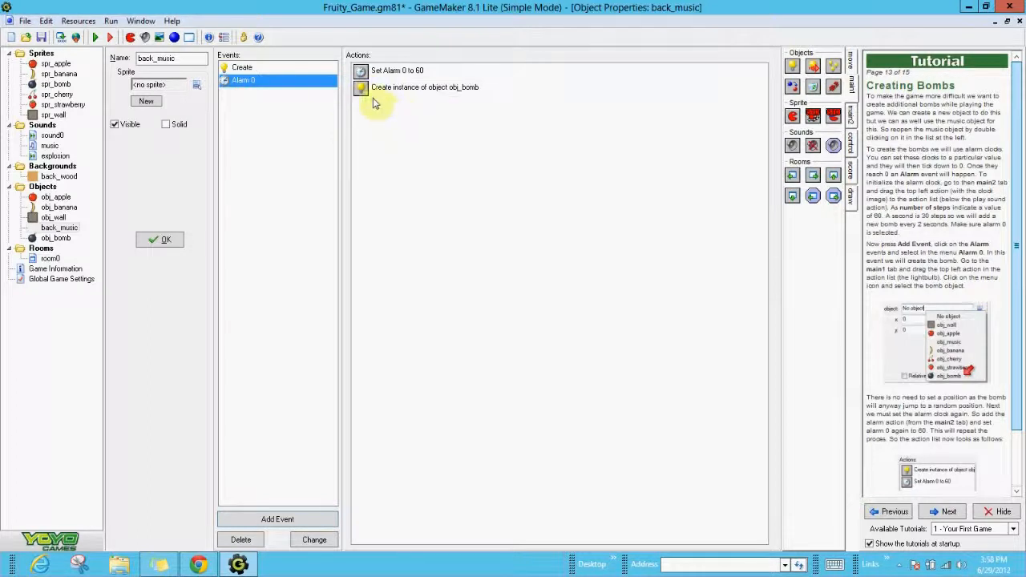
- Move the Create Instance action above Set Alarm, close the back_music and obj_bomb forms, and save the game
mouse_move(361, 89)
left_mouse_down()
mouse_move(374, 84)
mouse_move(367, 70)
left_mouse_up()
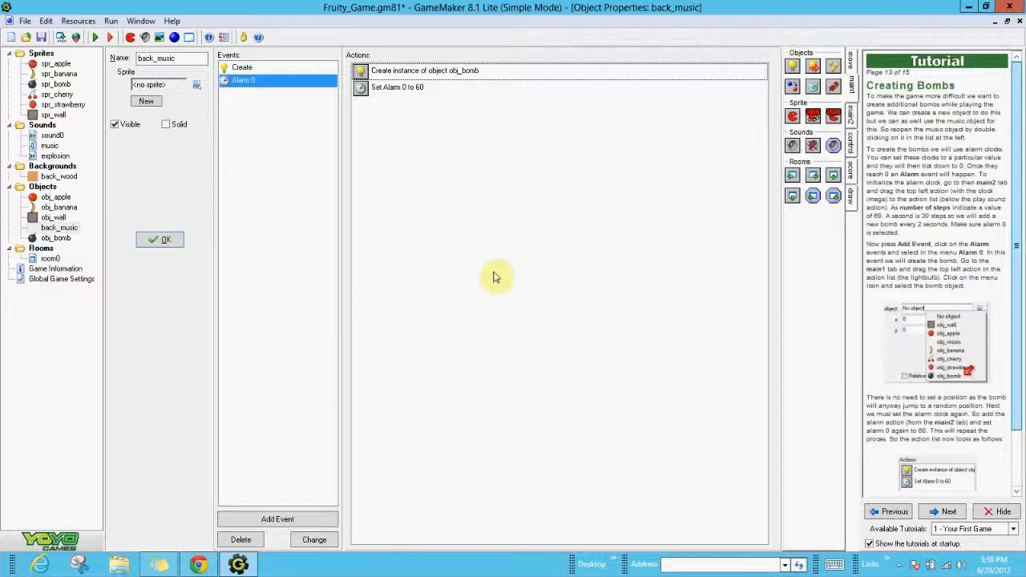
left_click(160, 242)
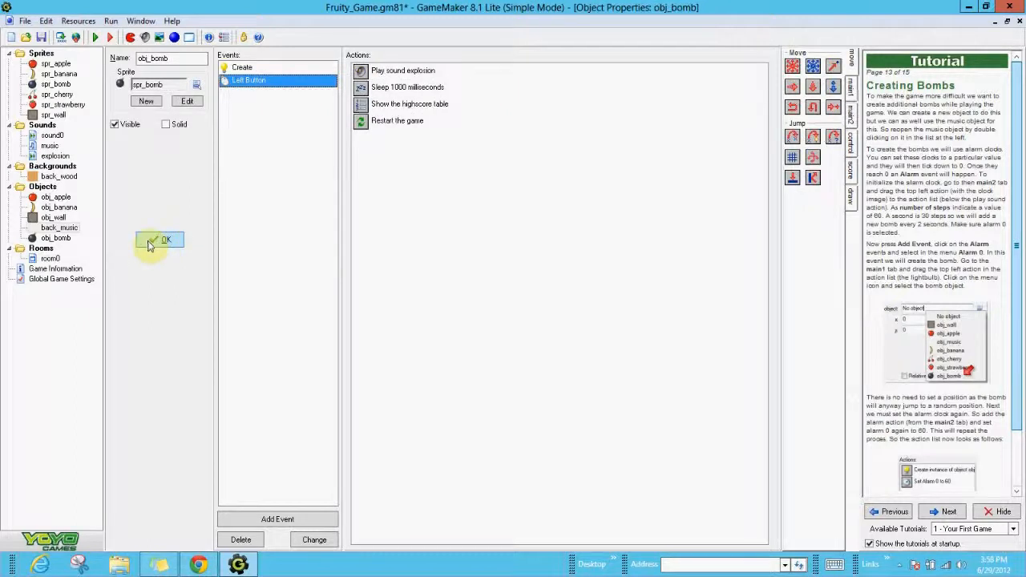
left_click(156, 241)
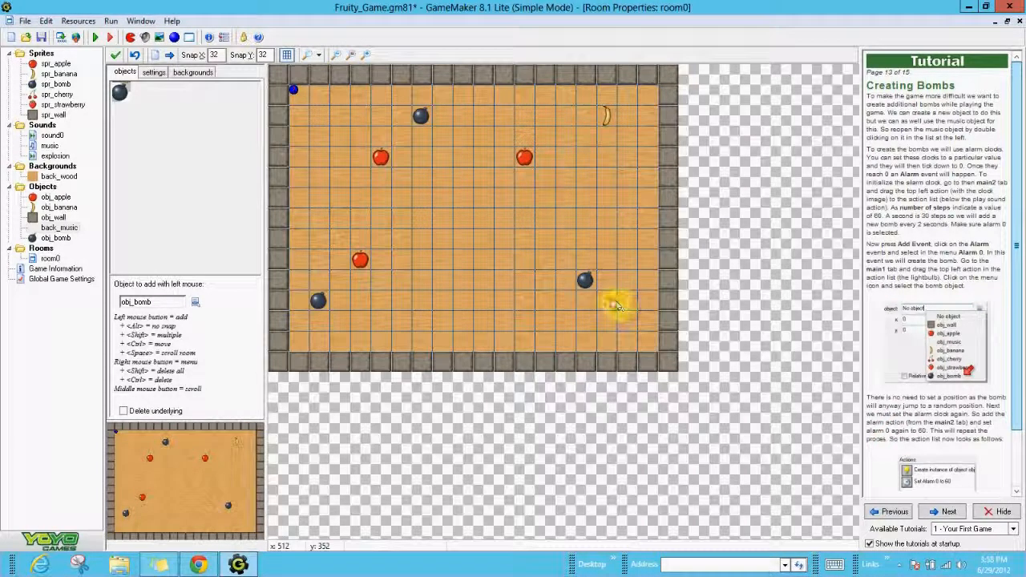
left_click(43, 38)
- Run the game to test the timed bomb creation by catching fruit and setting off a bomb, and close the highscore table and game window
left_click(95, 38)
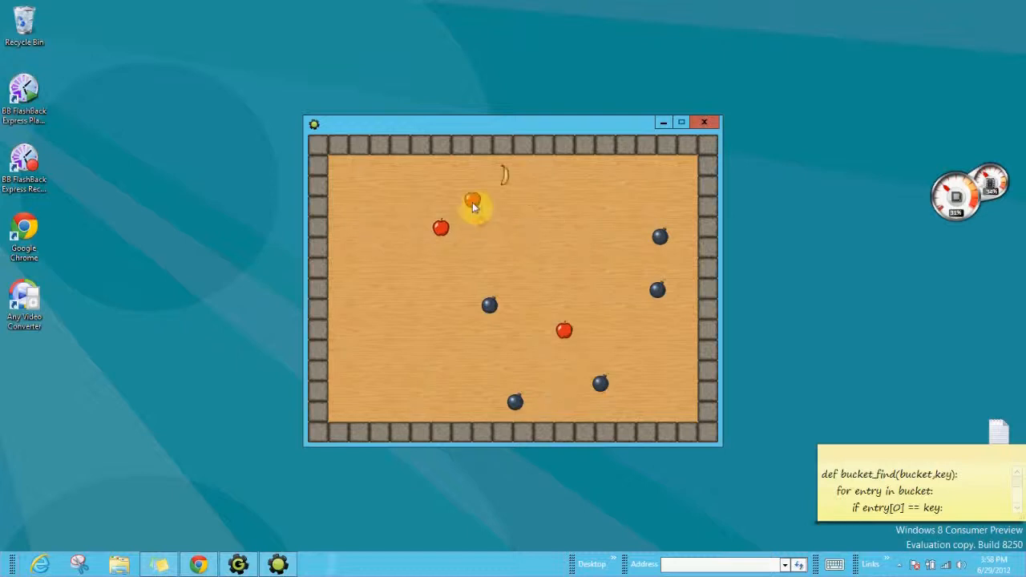
left_click(568, 230)
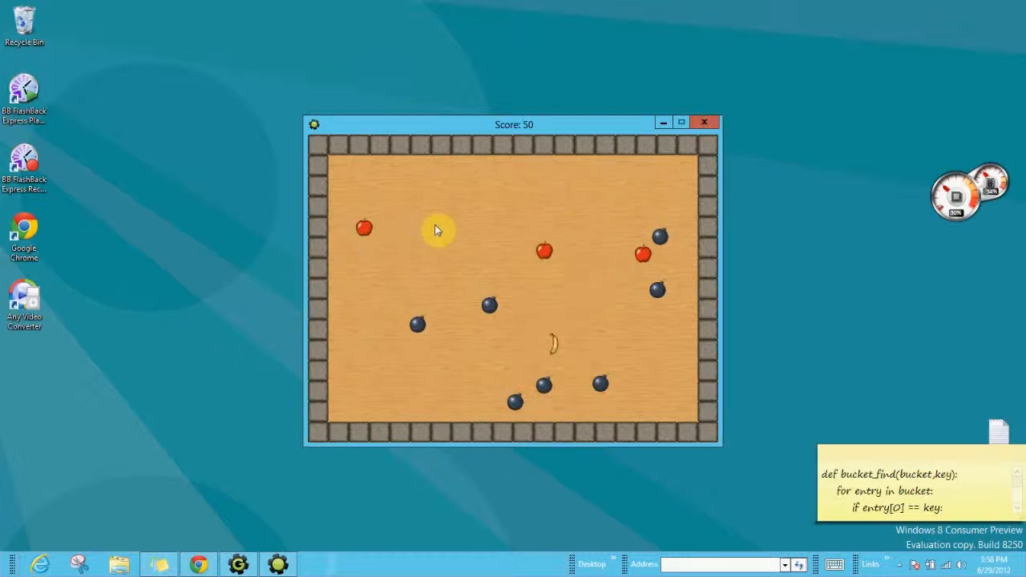
left_click(612, 233)
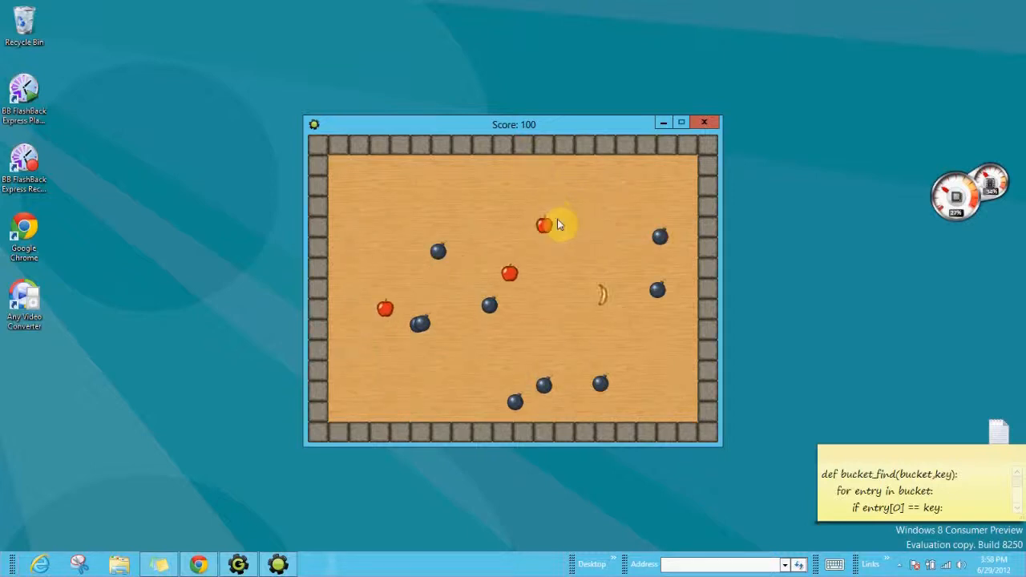
left_click(555, 199)
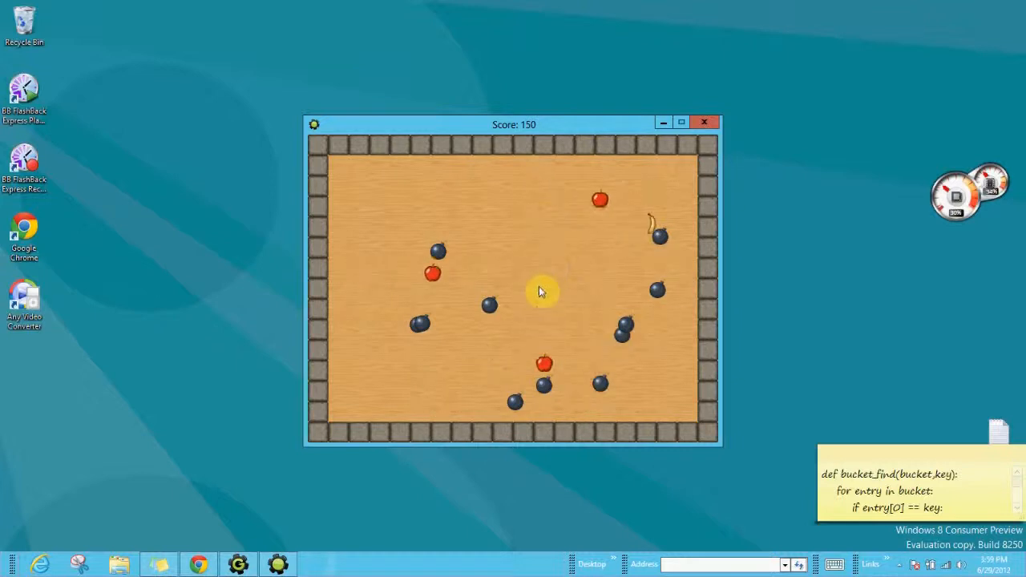
left_click(548, 275)
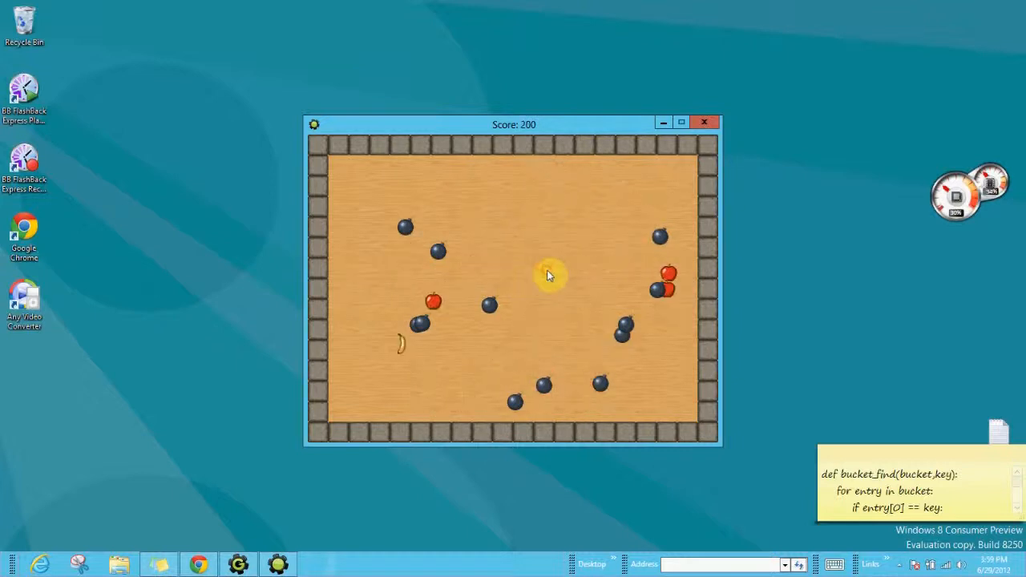
left_click(407, 229)
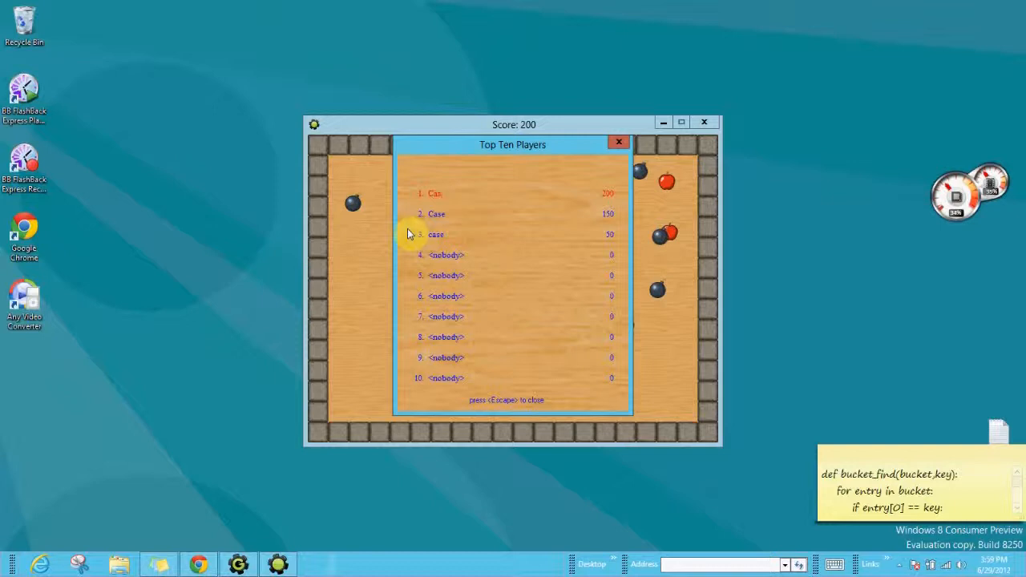
key("Return")
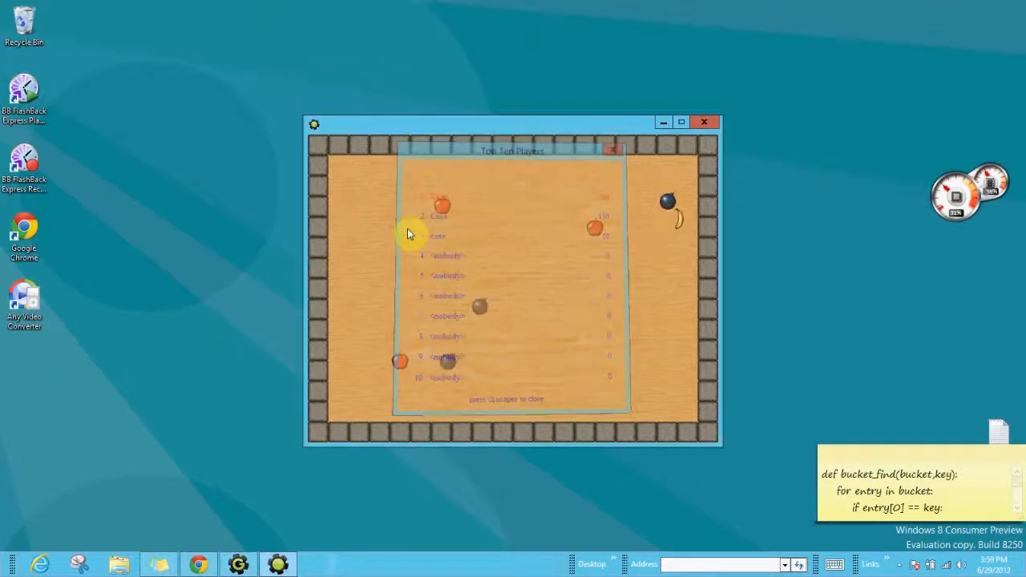
left_click(714, 124)
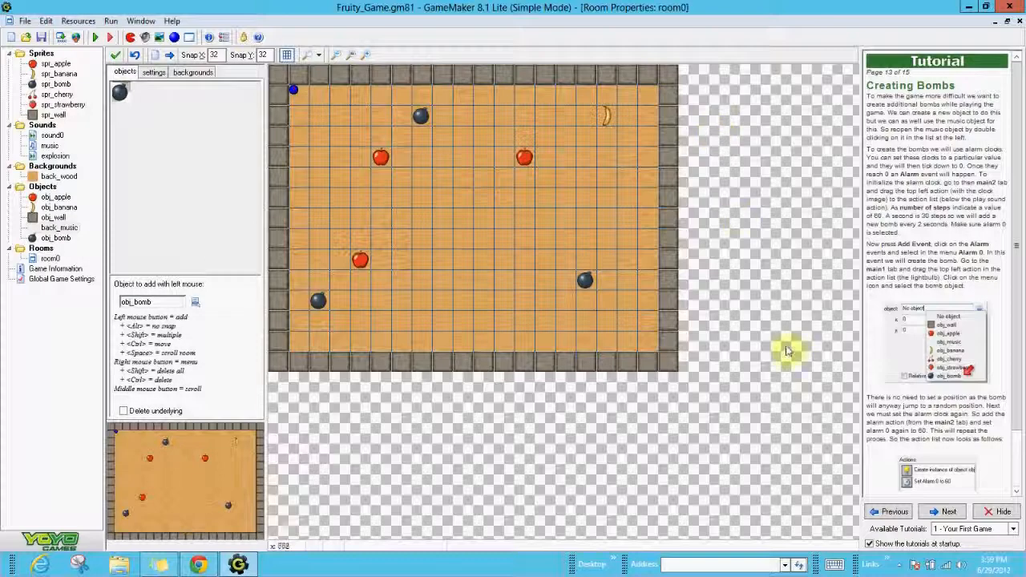
- Advance the tutorial to the Giving Help page and open the Game Information editor
scroll(1023, 336, "down", 3)
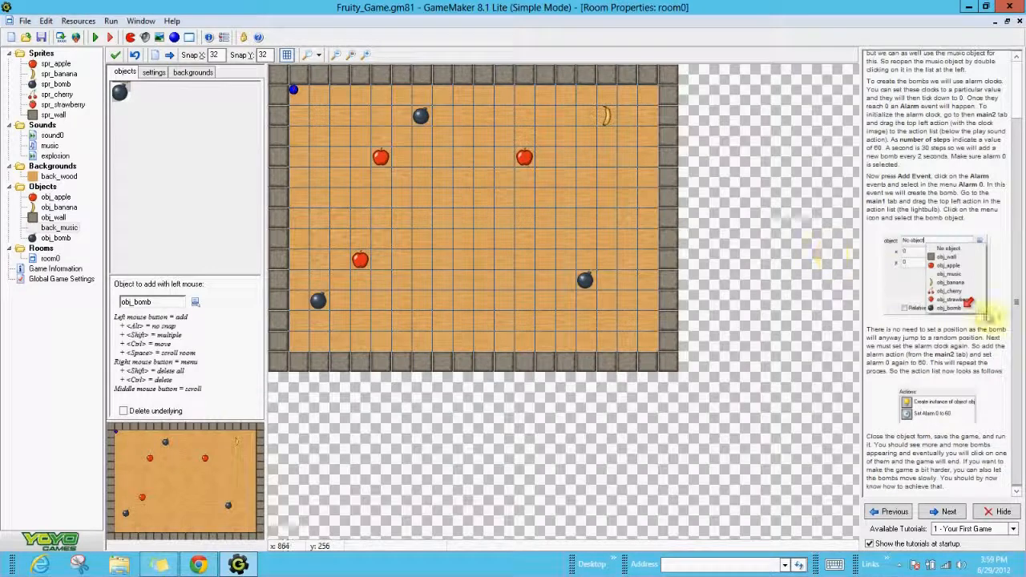
scroll(1018, 357, "up", 3)
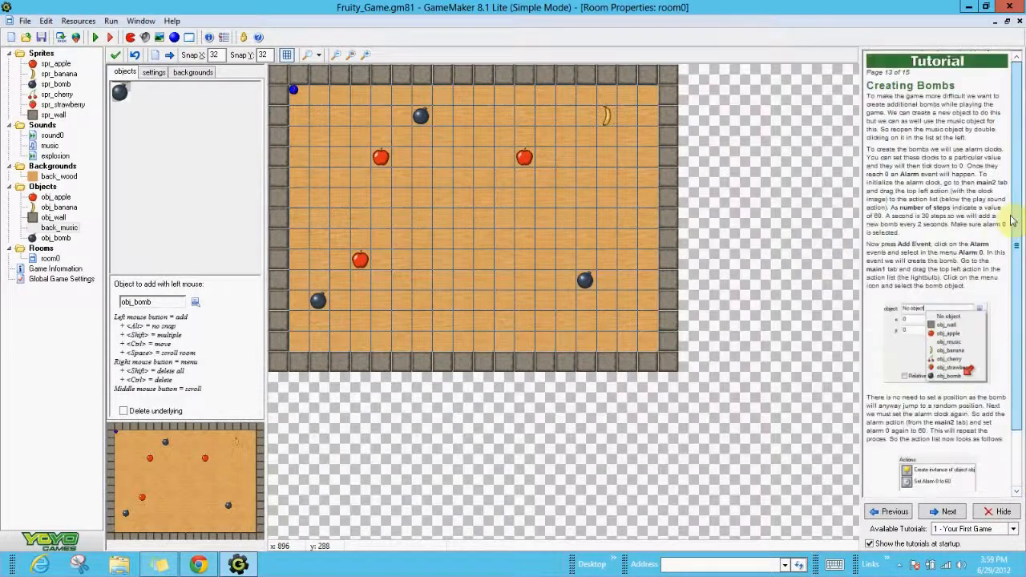
left_click(949, 513)
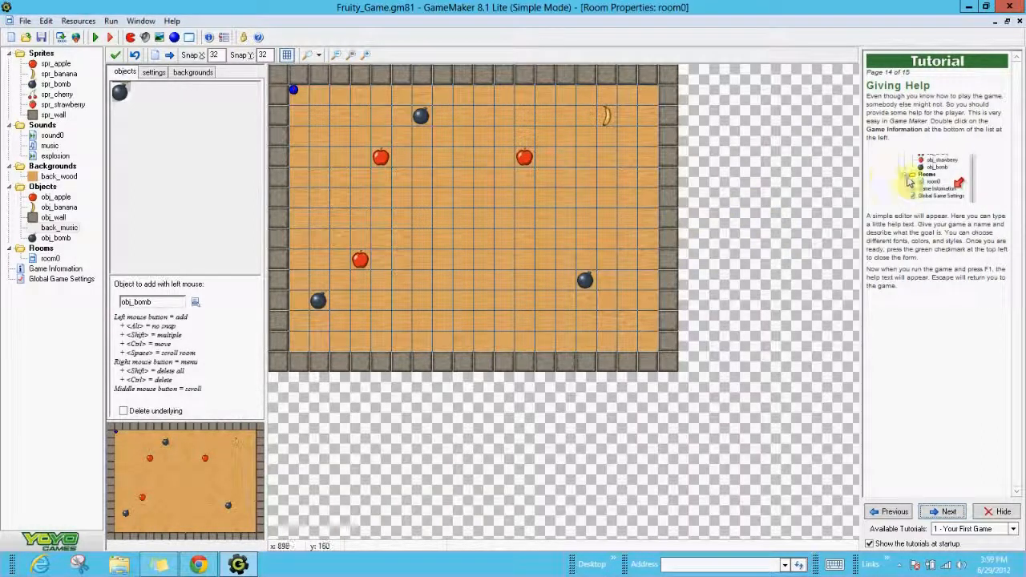
double_click(53, 270)
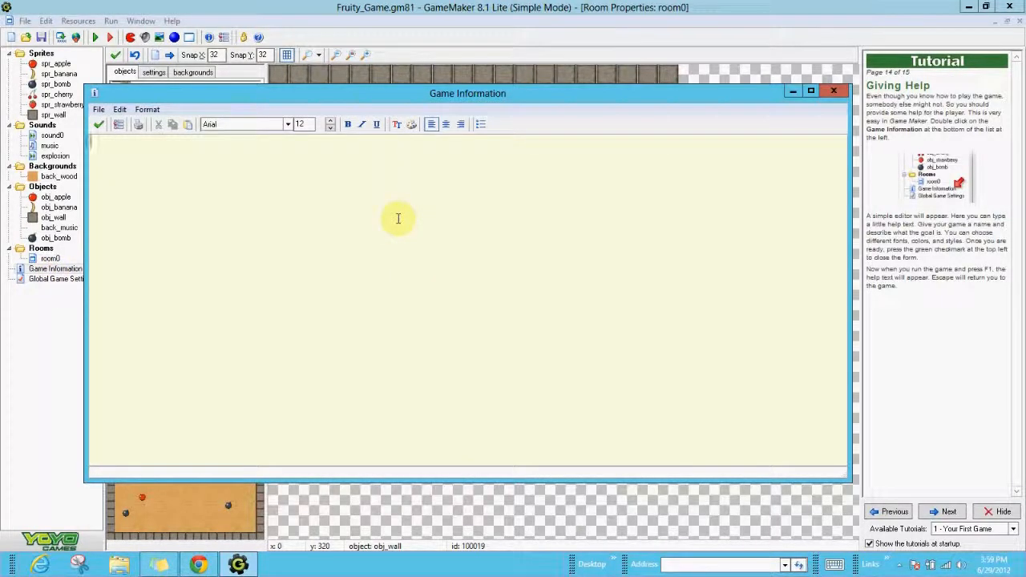
- Enter the help text "Fruity Game" and "Click the fruit" on two lines, accept the Game Information form, and save the game
type("Fruity Game")
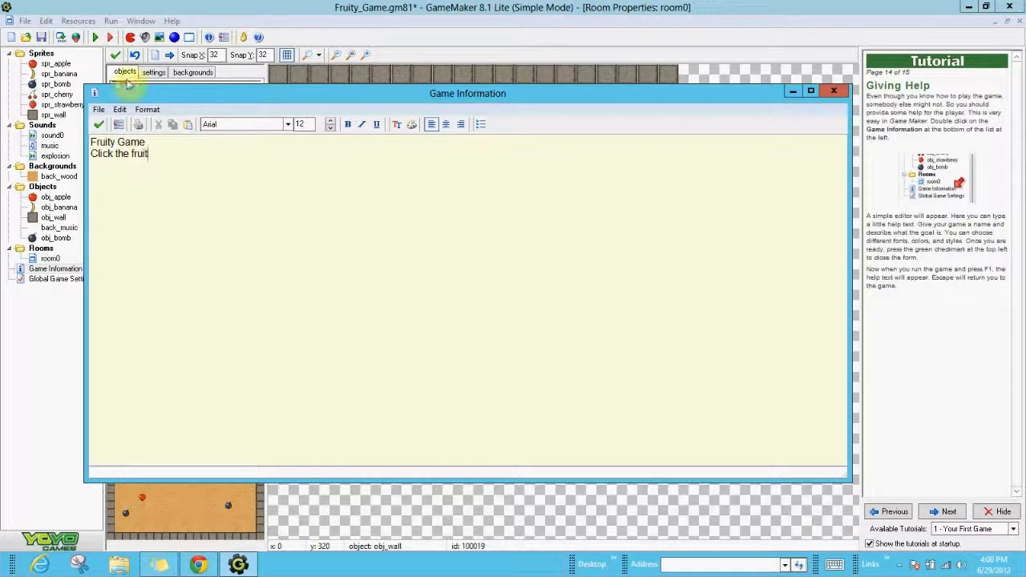
left_click(98, 125)
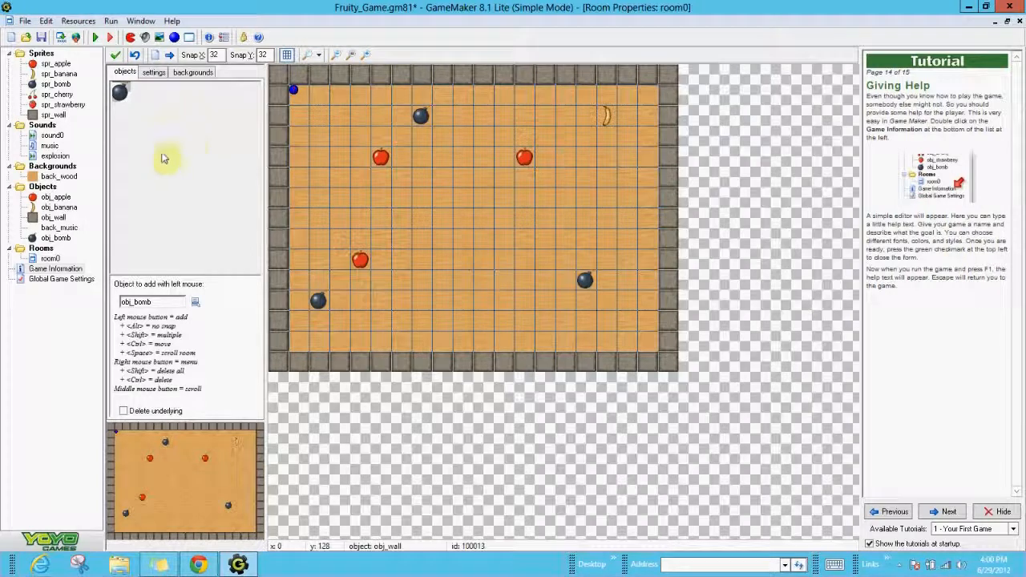
left_click(41, 37)
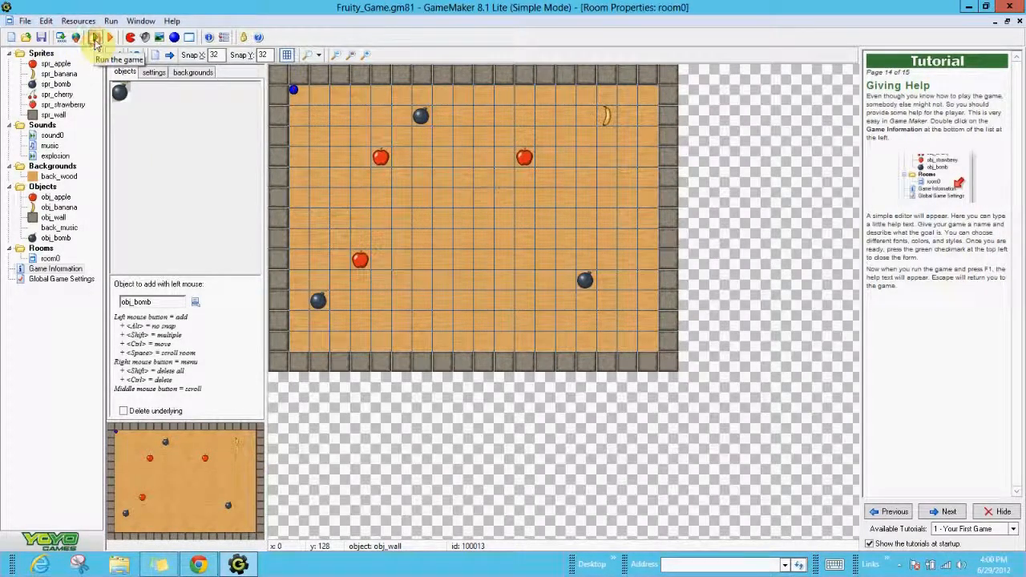
- Run the game in full screen to check its in-game help text, and exit back to the editor
left_click(95, 38)
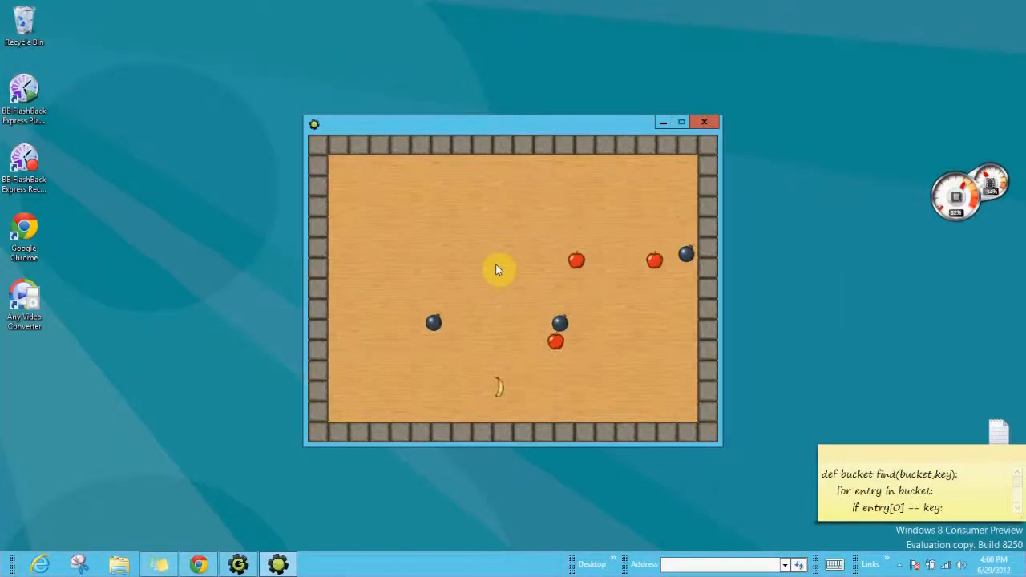
key("F4")
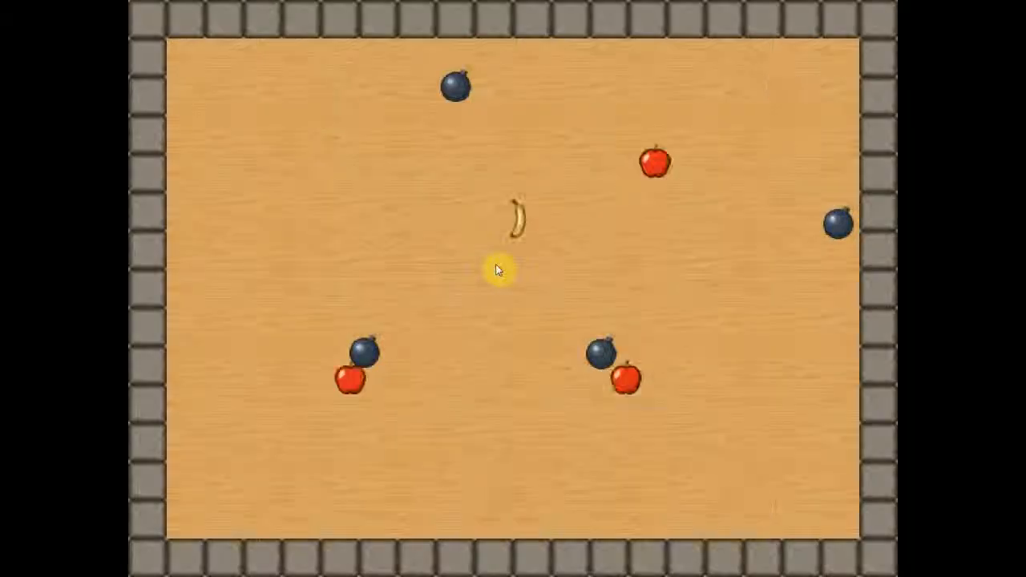
key("F1")
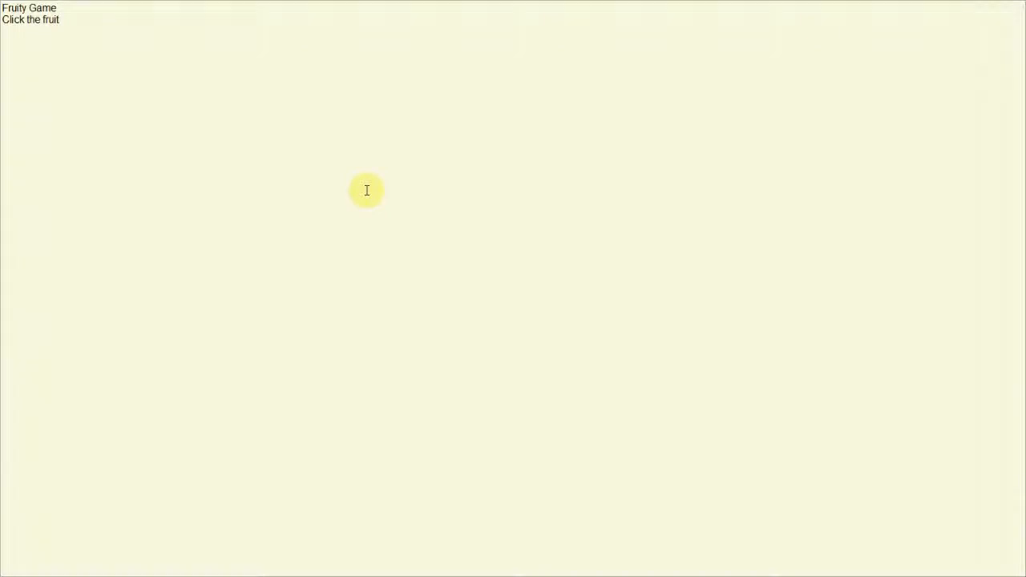
key("Escape")
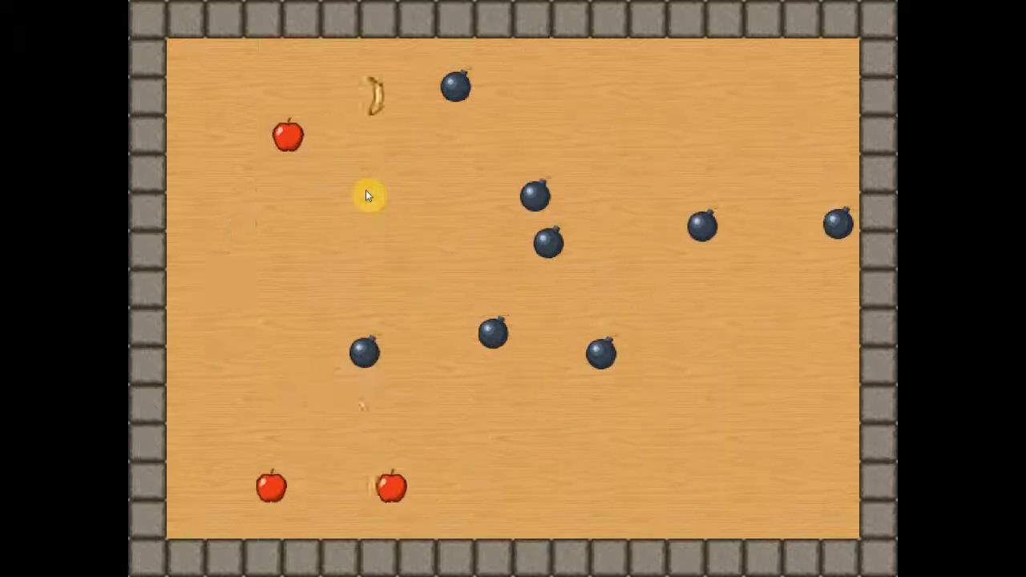
key("Escape")
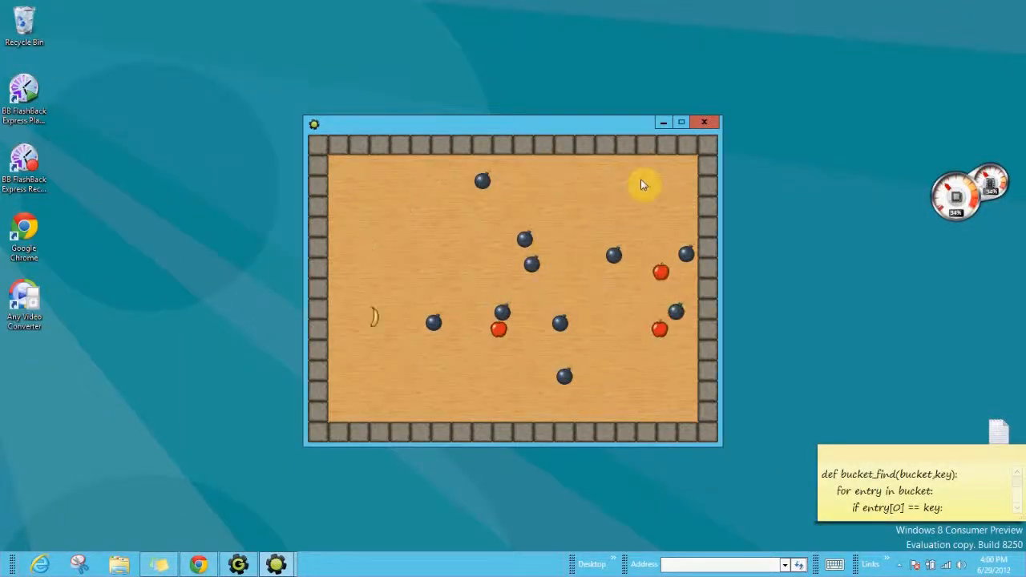
left_click(704, 119)
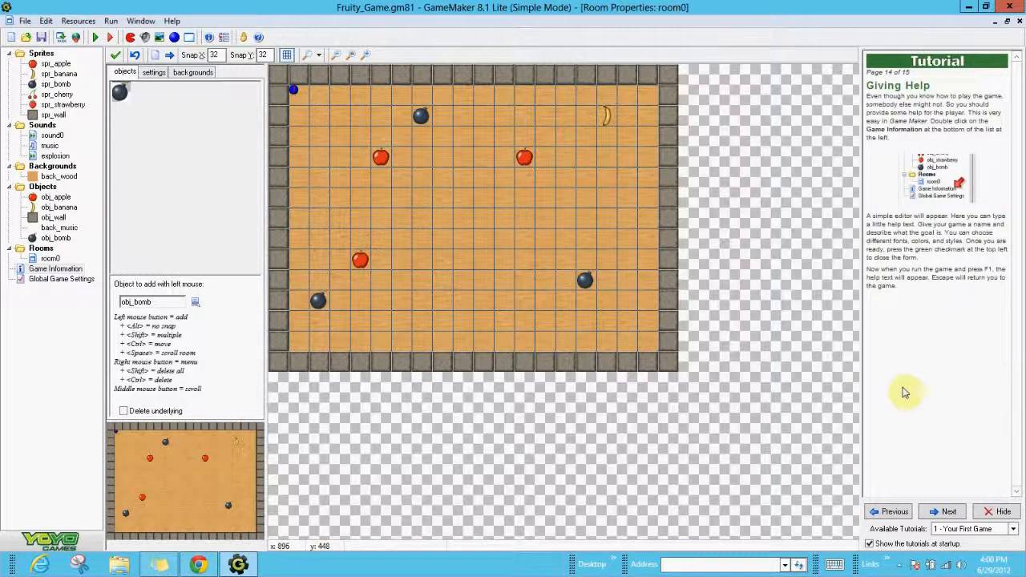
- Duplicate obj_apple, name the copy obj_cherry, and assign it the spr_cherry sprite
left_click(53, 95)
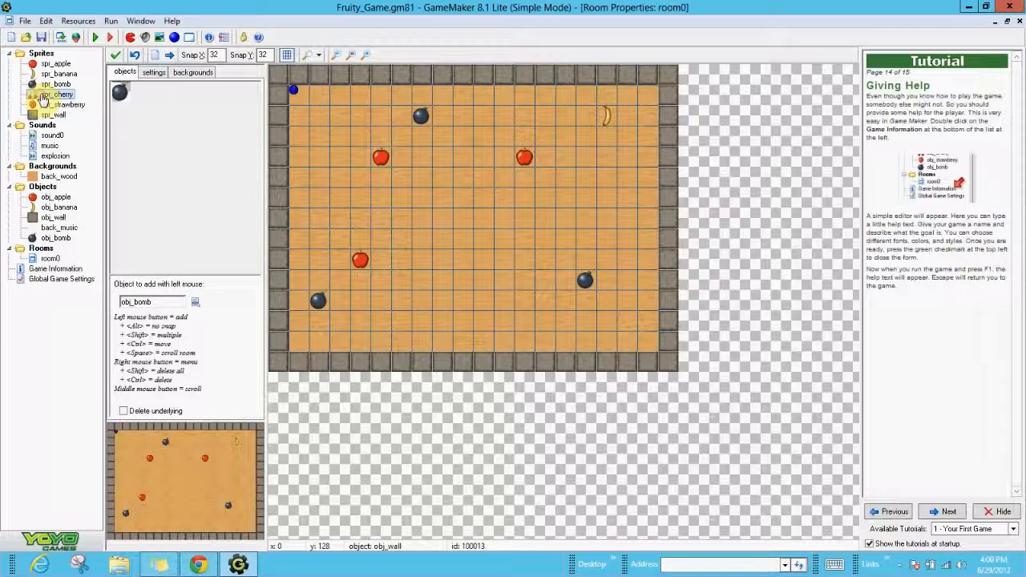
left_click(51, 200)
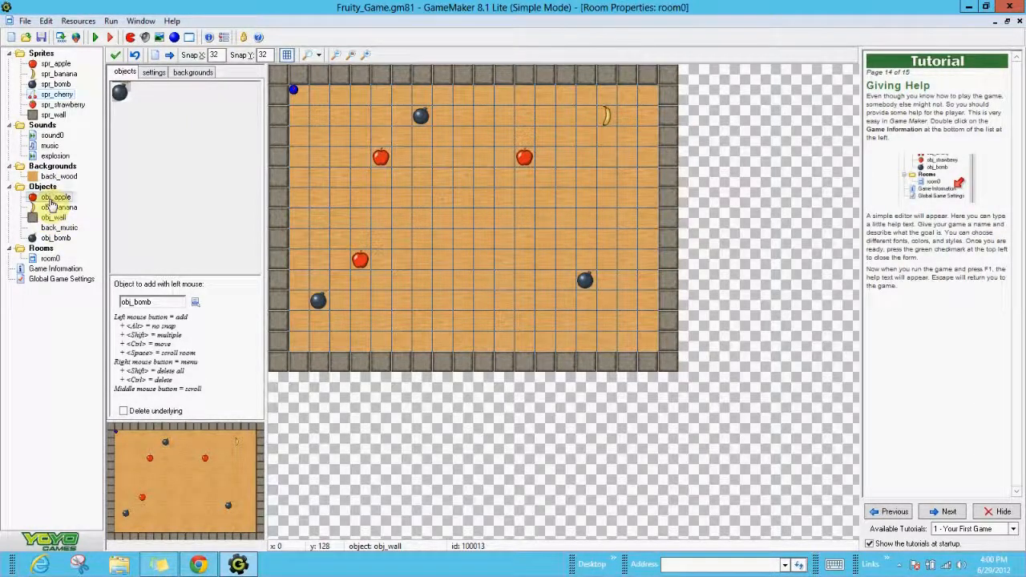
right_click(51, 200)
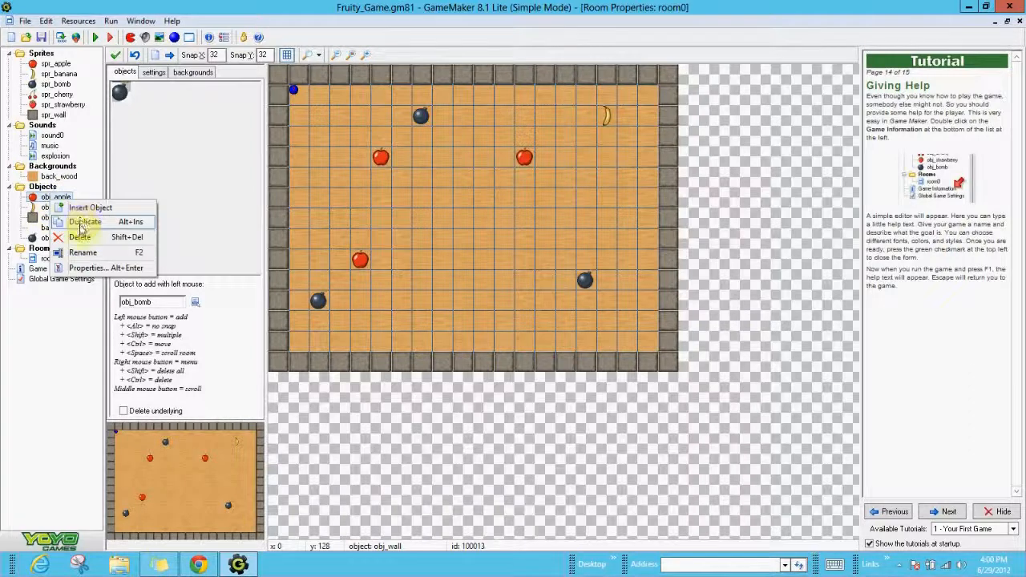
left_click(84, 224)
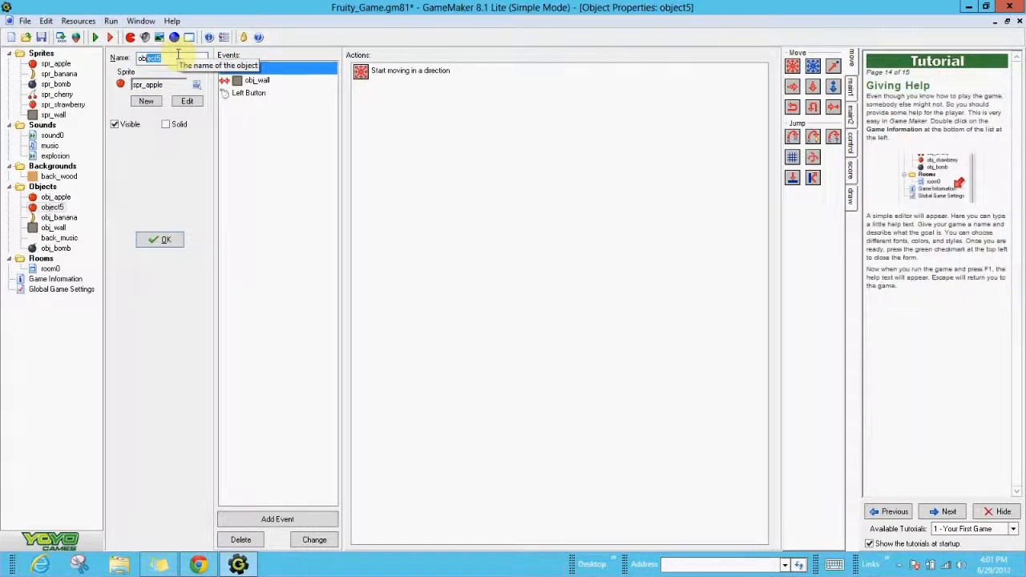
type("j_cherr")
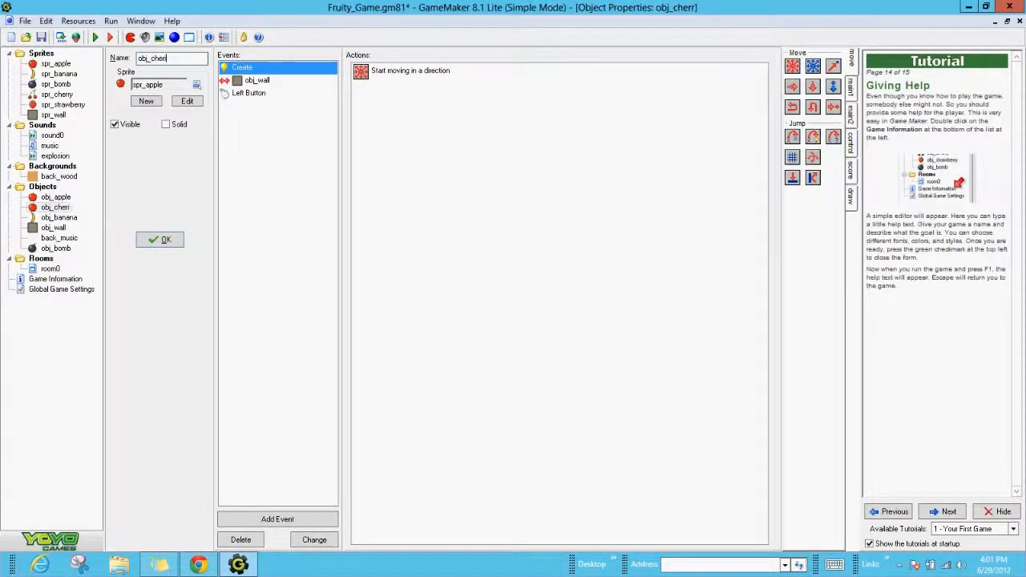
type("y")
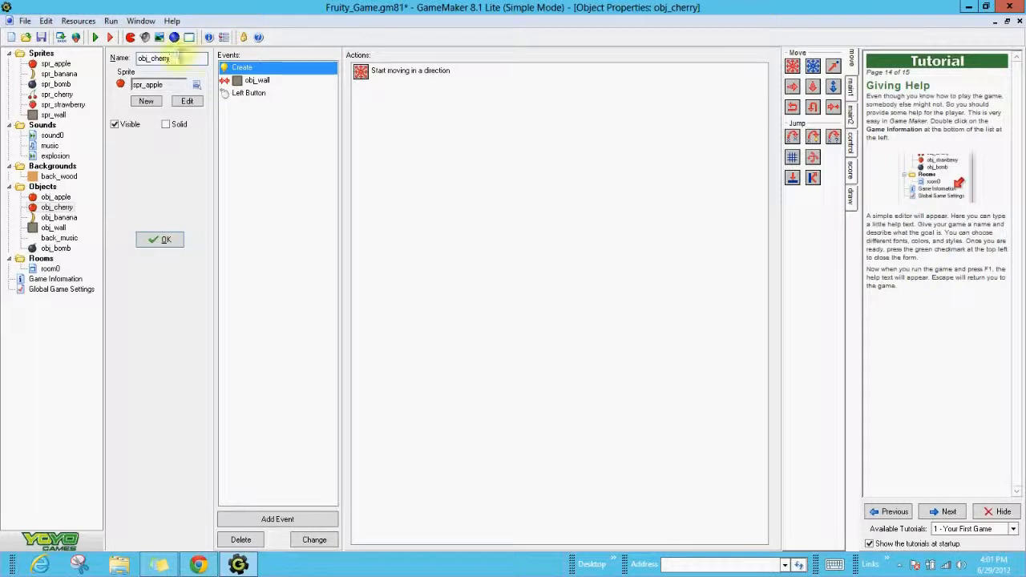
left_click(196, 86)
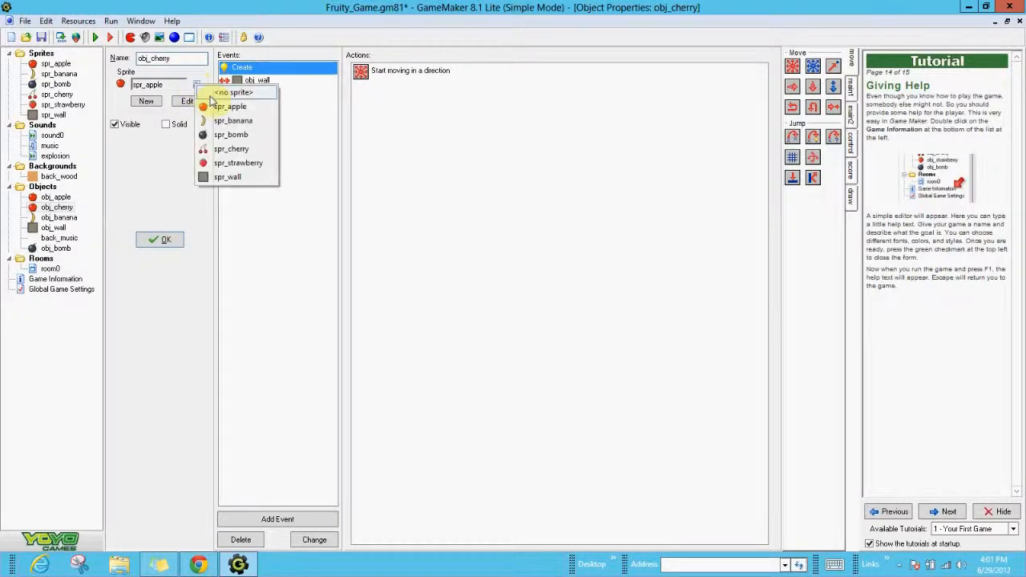
left_click(224, 151)
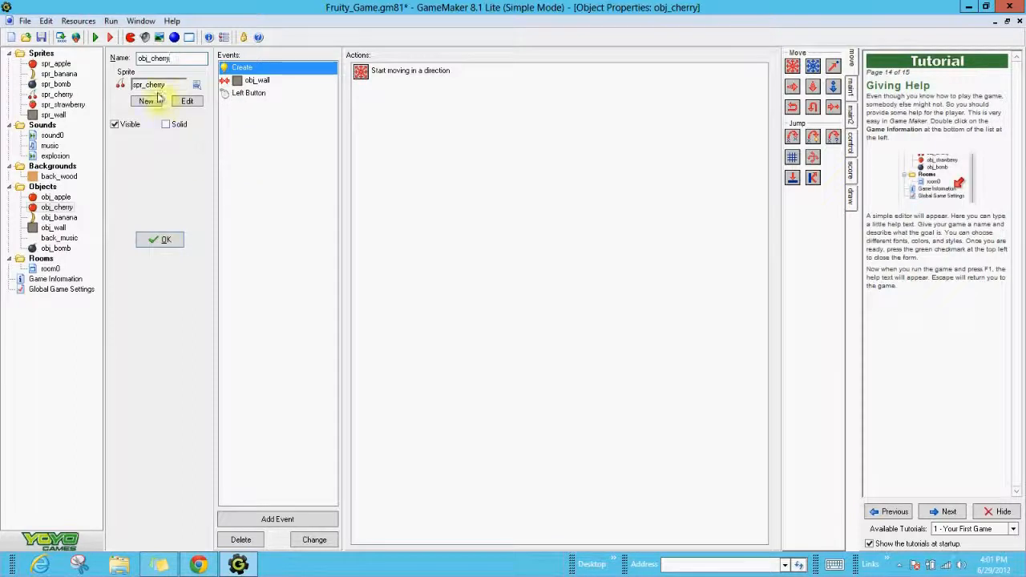
- Set the relative score in obj_cherry's Left Button event to 400 and accept the object's properties
left_click(256, 80)
left_click(255, 93)
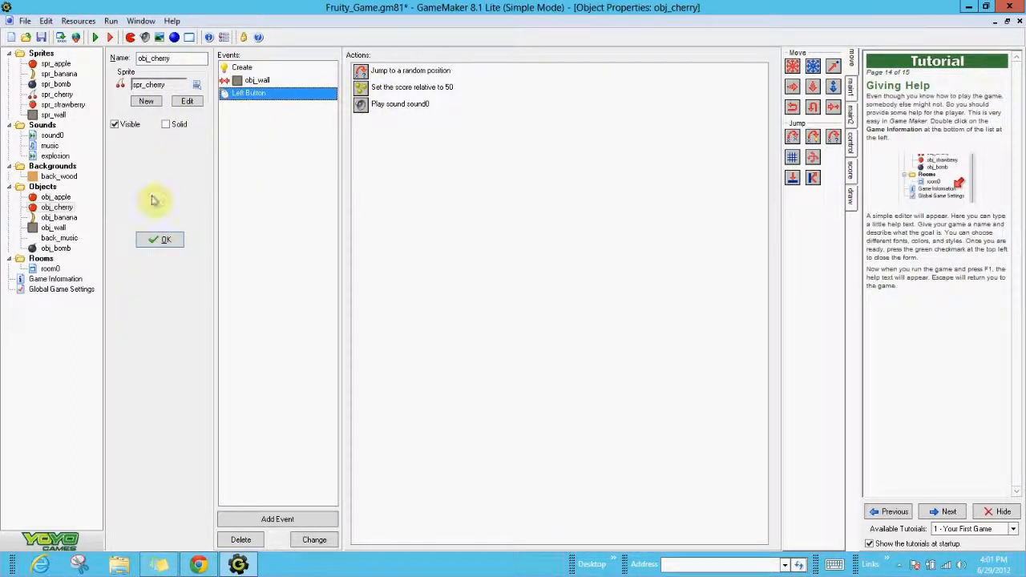
double_click(413, 90)
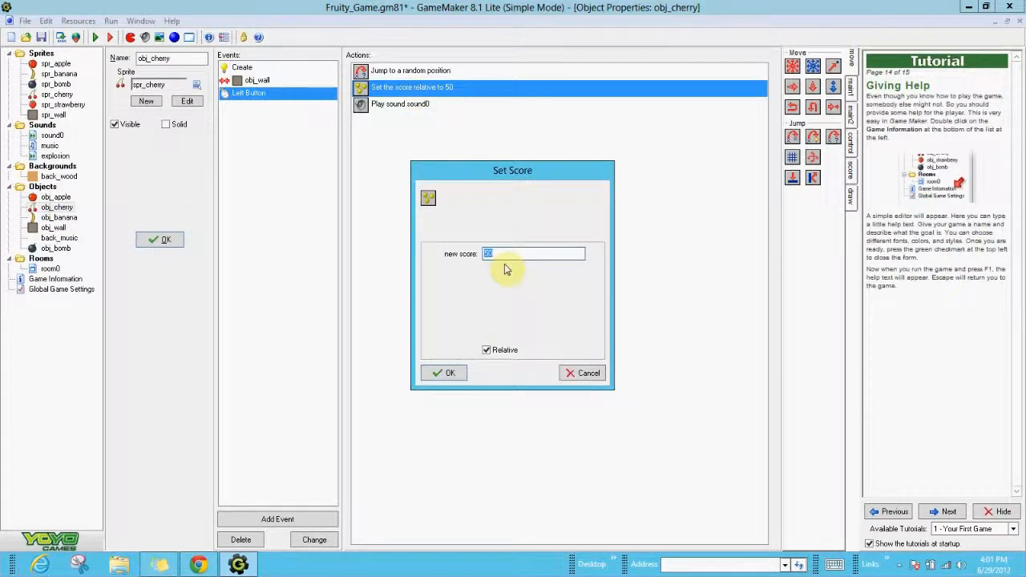
type("400")
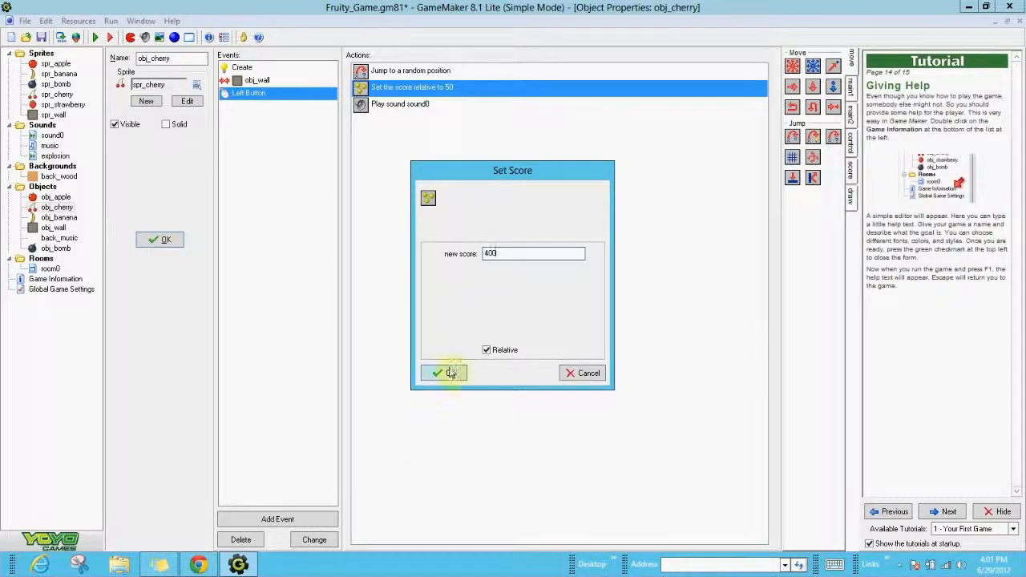
left_click(447, 374)
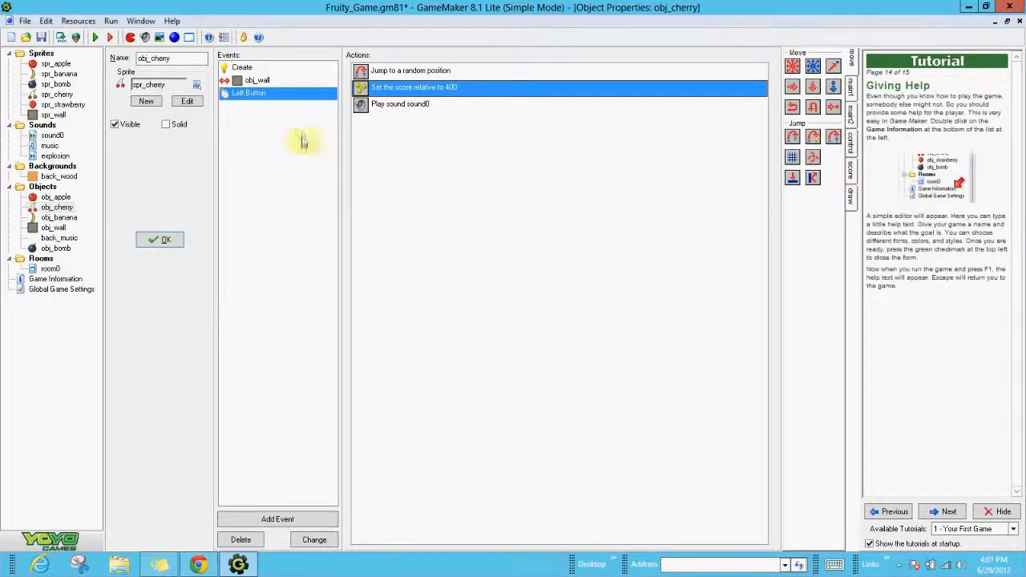
left_click(160, 241)
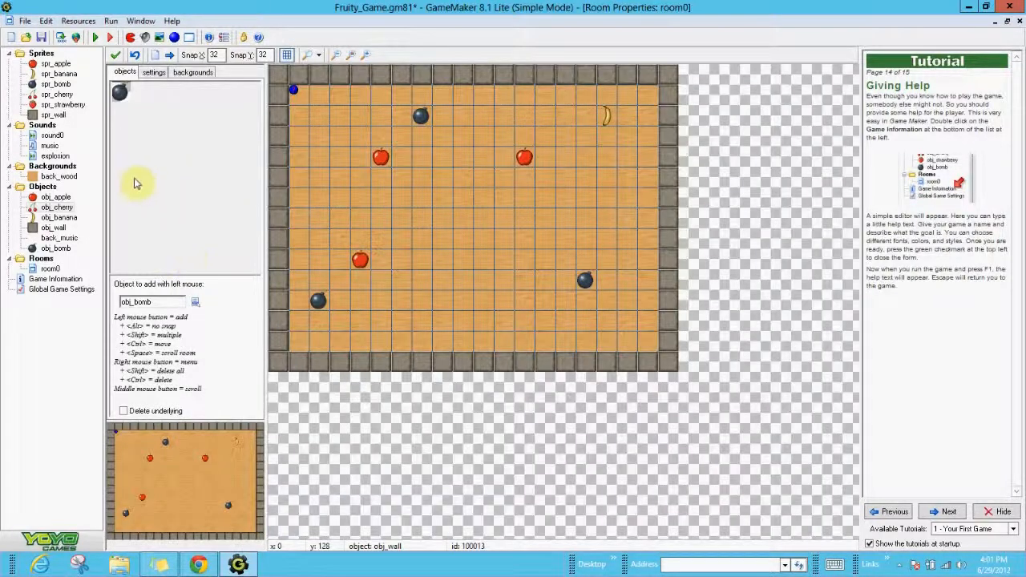
- Place six obj_cherry instances in room0, one by each side wall and four along the bottom wall, and accept the room
left_click(53, 208)
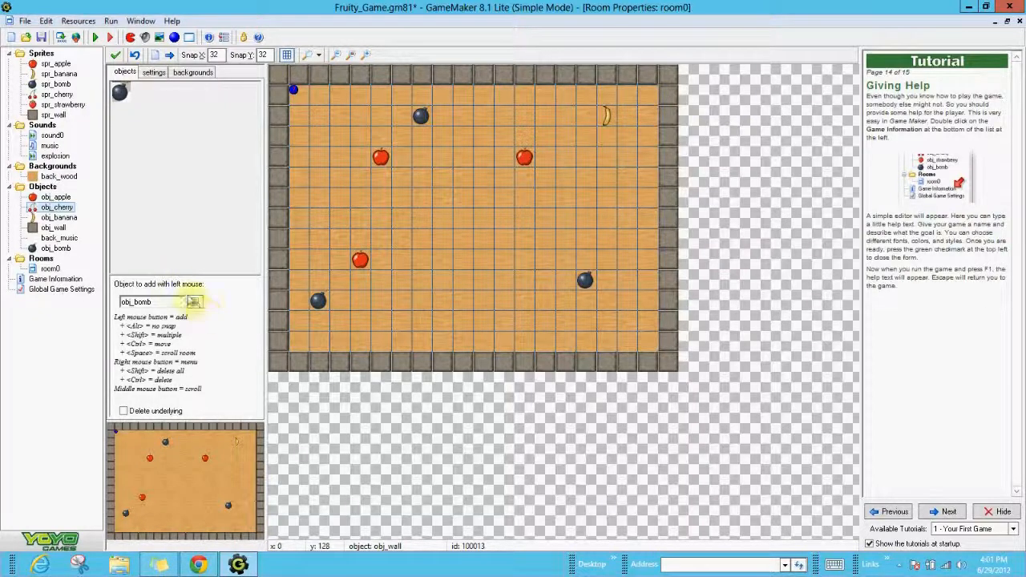
left_click(195, 303)
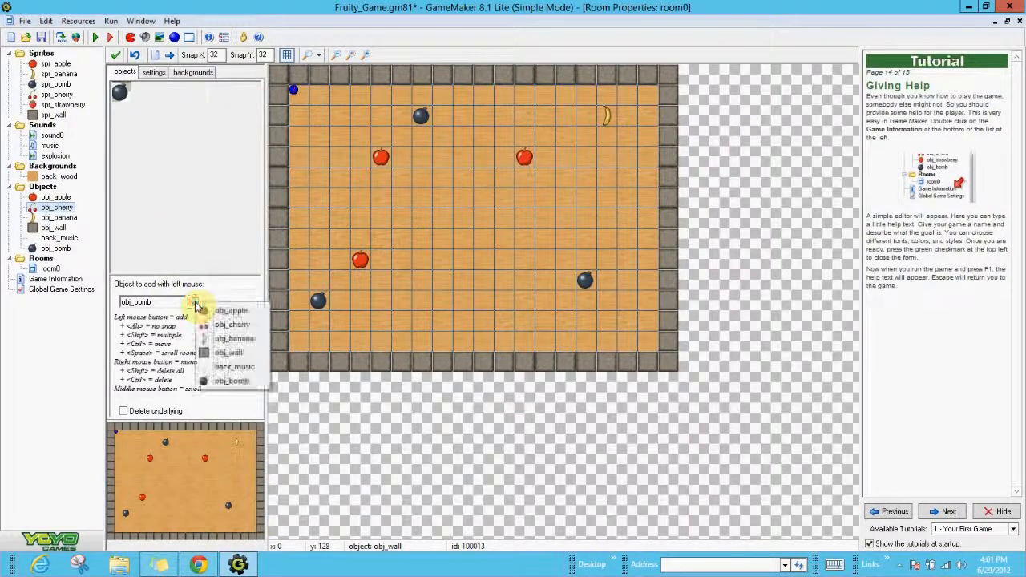
left_click(229, 325)
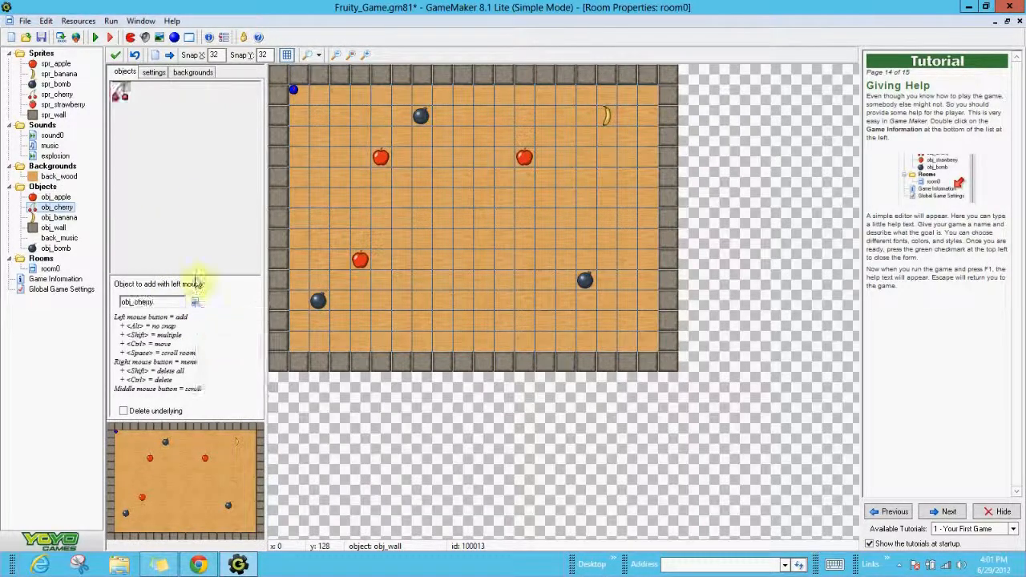
left_click(295, 181)
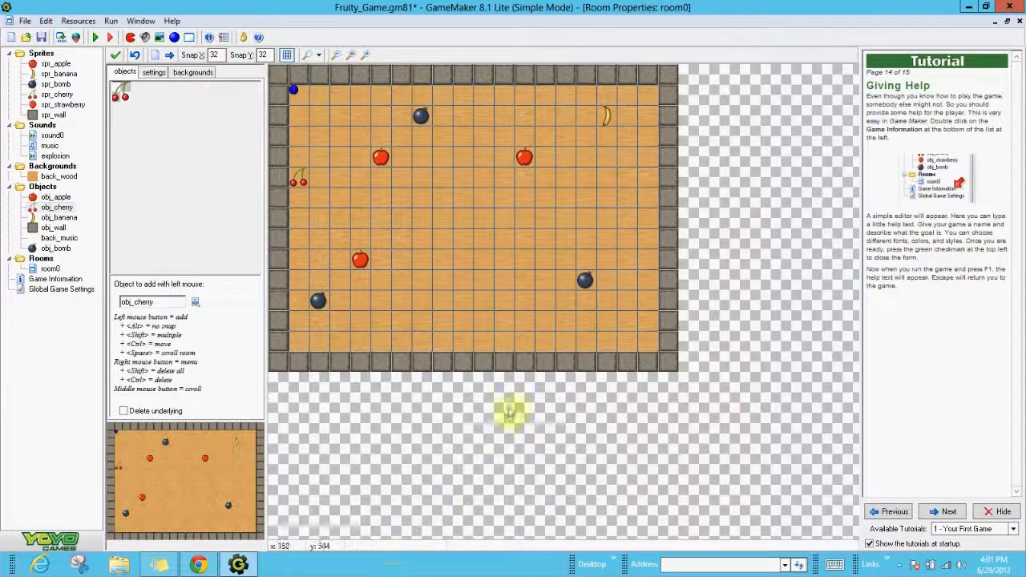
left_click(507, 341)
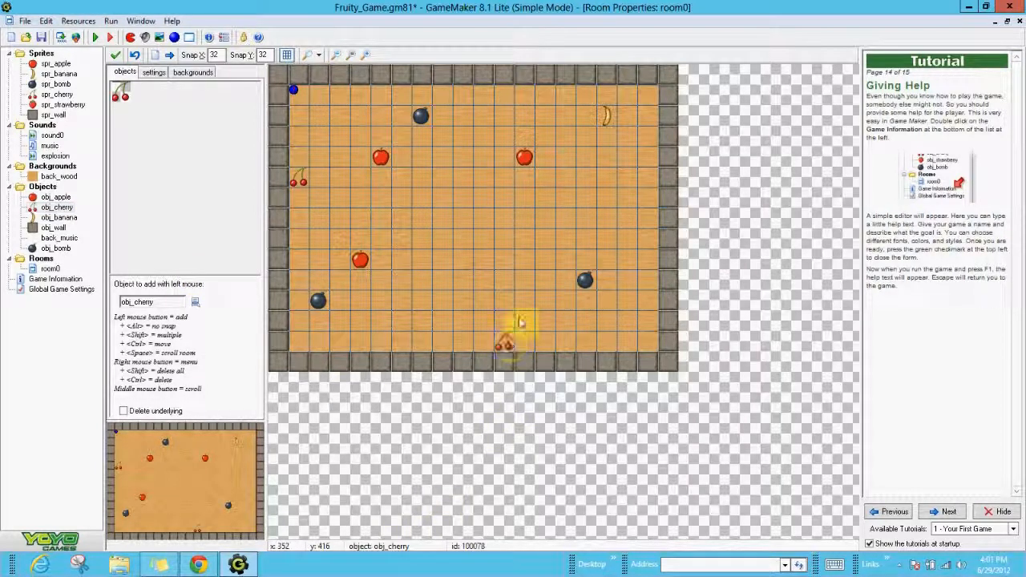
left_click(644, 156)
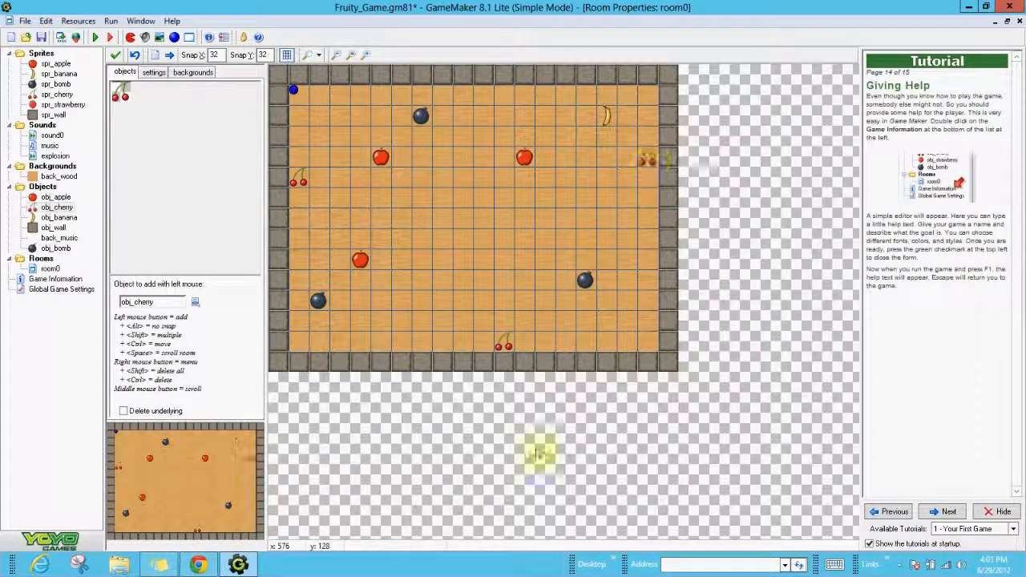
left_click(349, 345)
left_click(303, 345)
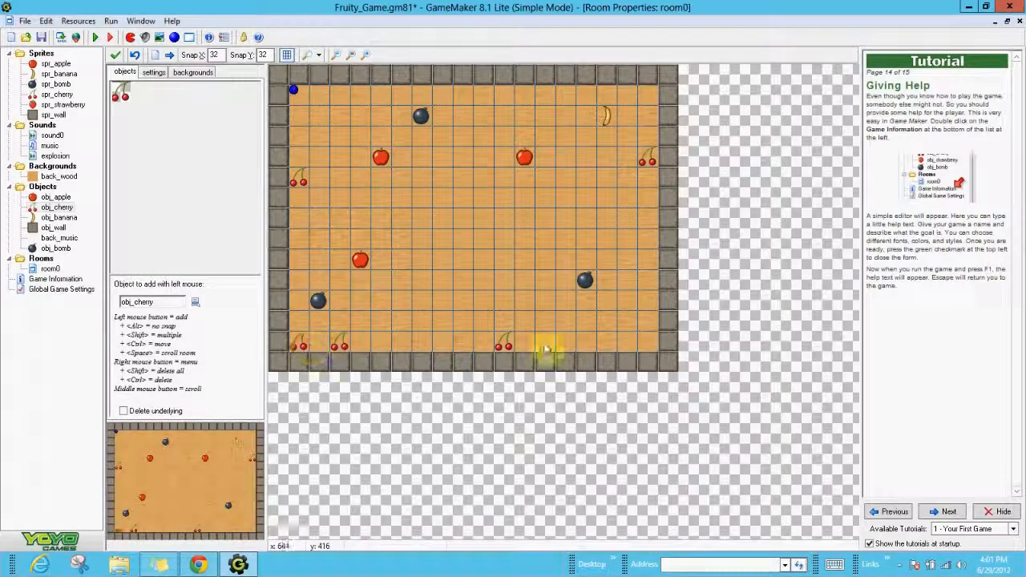
left_click(639, 345)
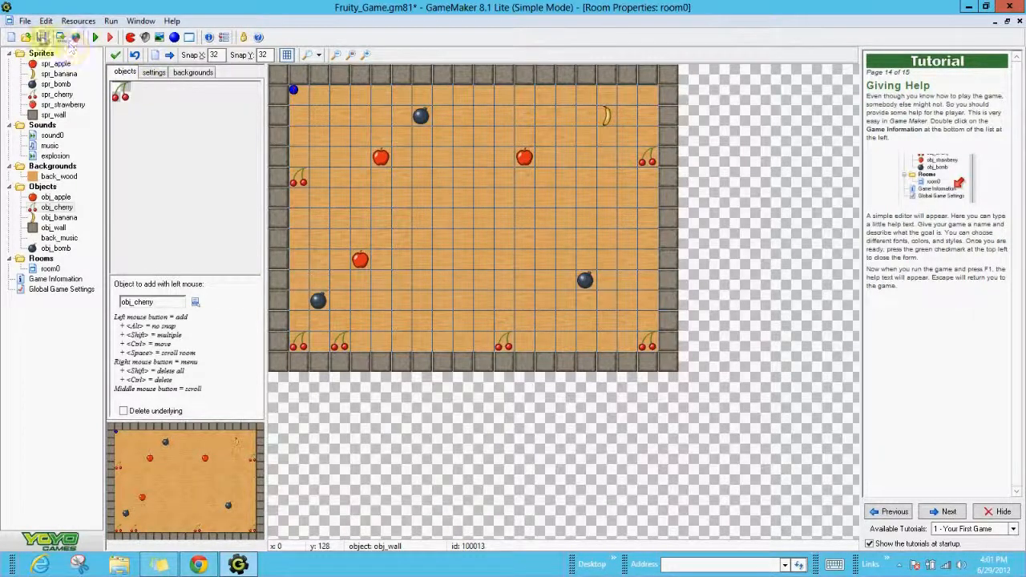
left_click(116, 55)
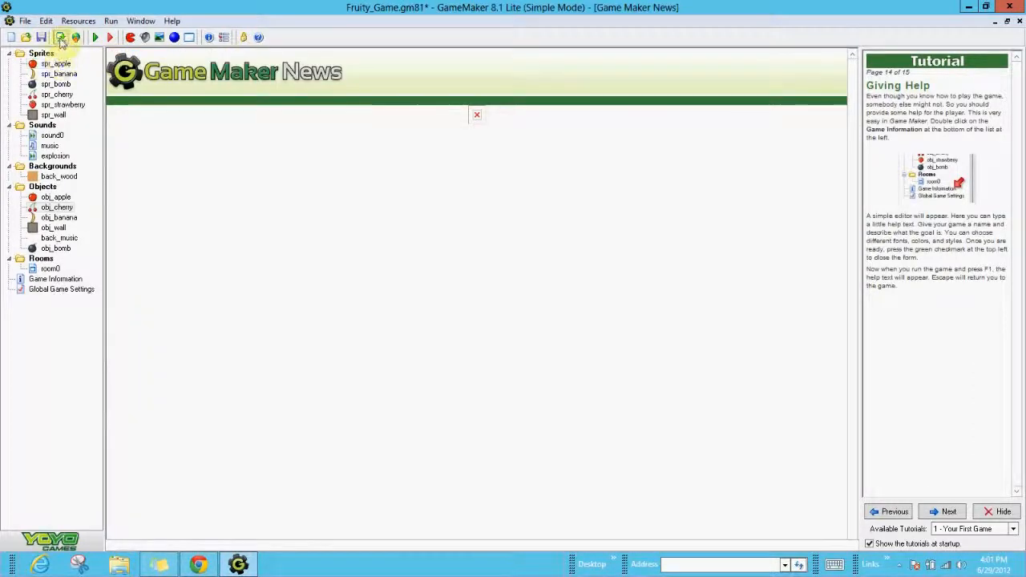
- Save the game, run it to test catching cherries and other fruit, and close the game window
left_click(42, 38)
left_click(95, 37)
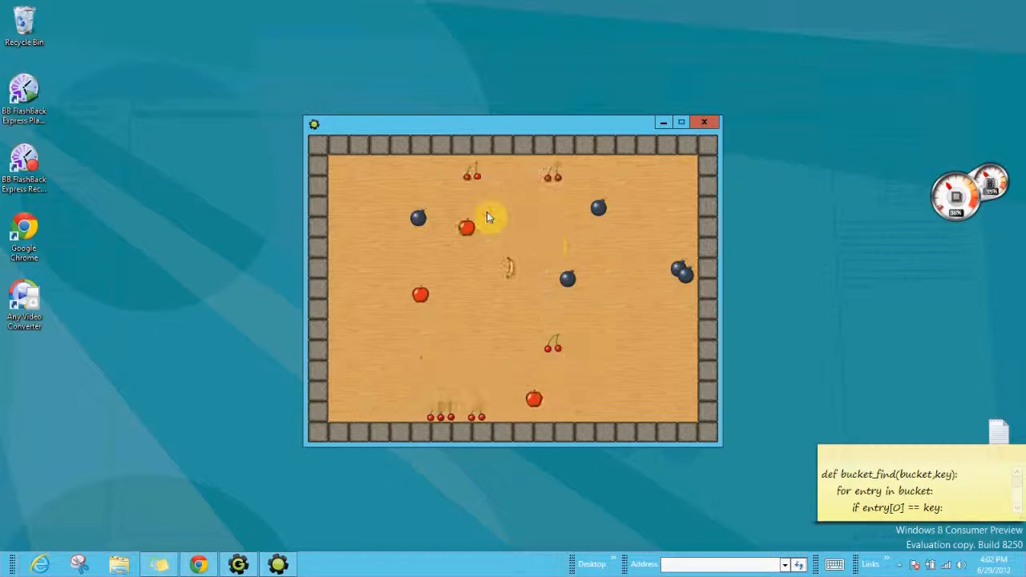
left_click(381, 264)
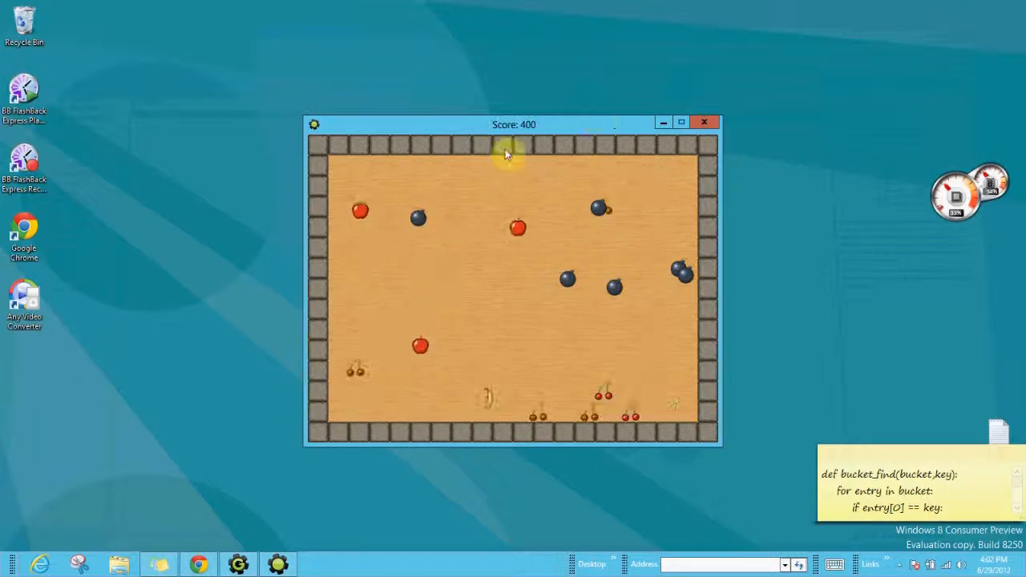
left_click(559, 324)
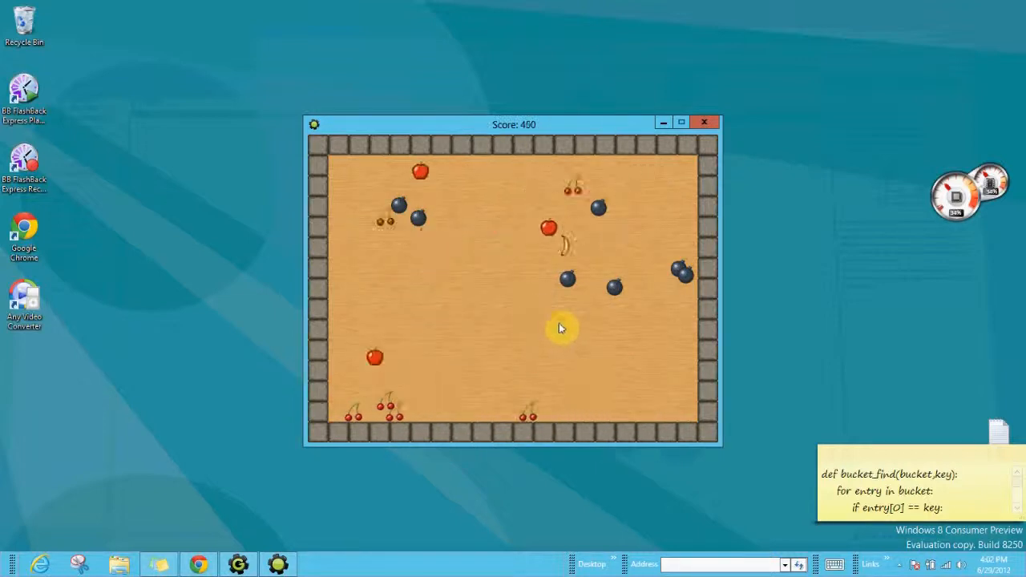
left_click(703, 127)
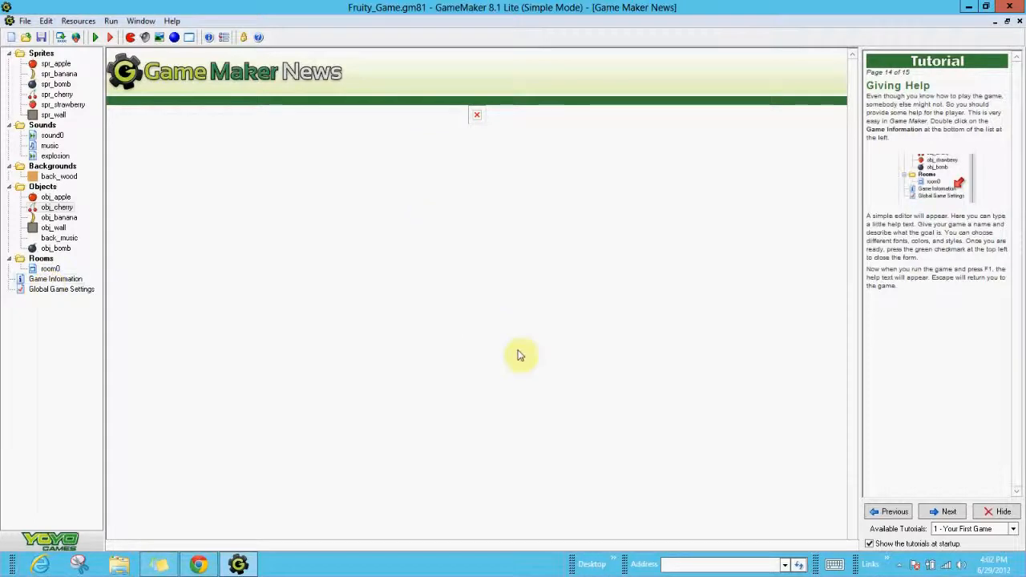
- Advance the tutorial to its last page and create a stand-alone executable of the game named fruitygame on the Desktop
left_click(946, 513)
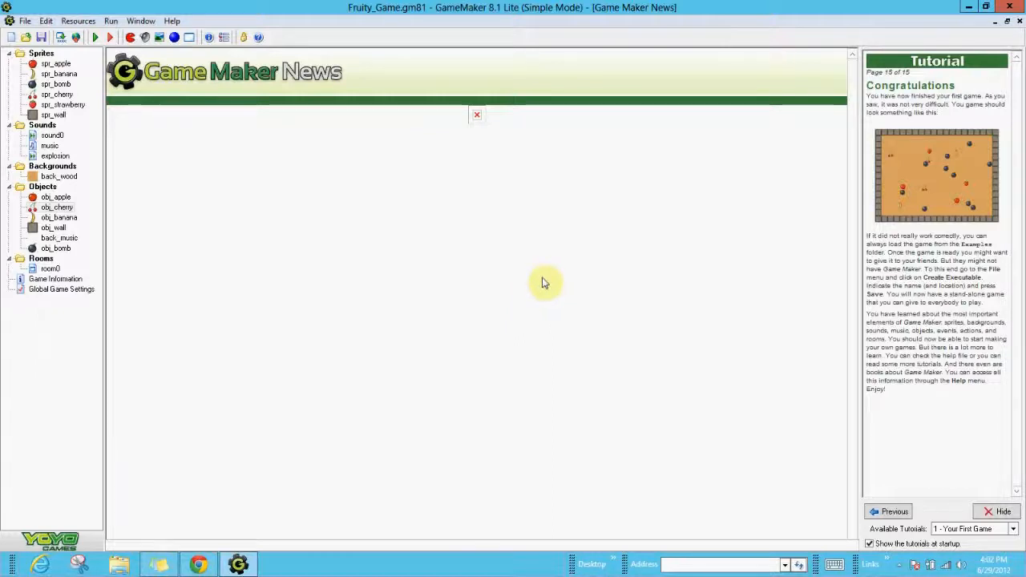
left_click(24, 22)
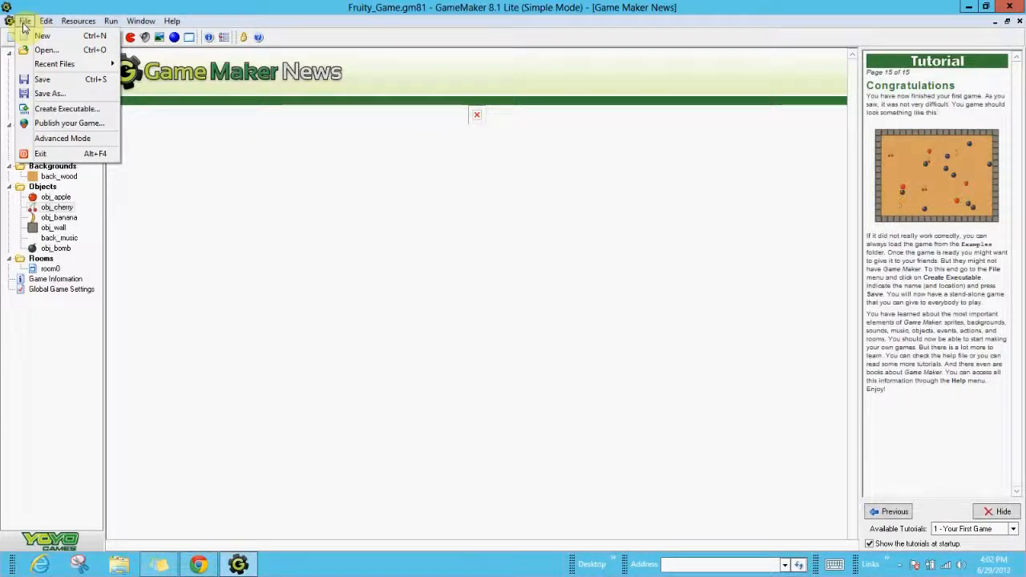
left_click(49, 117)
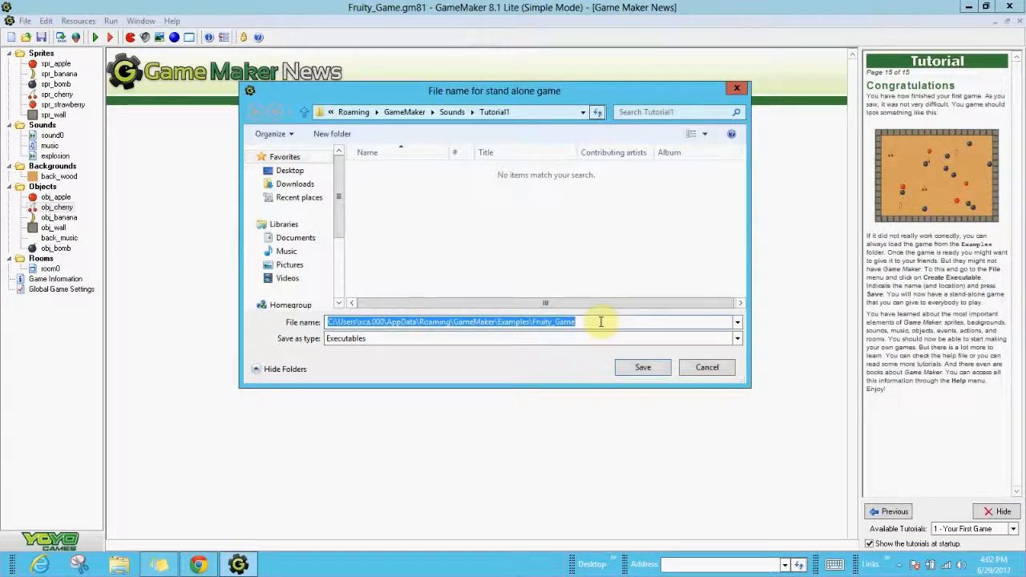
type("fruitygame")
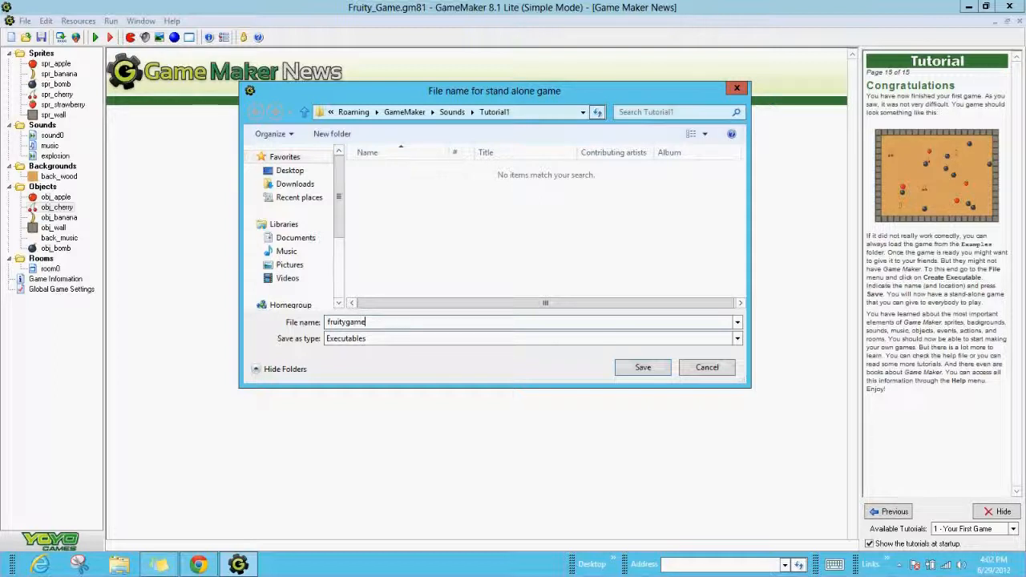
left_click(303, 175)
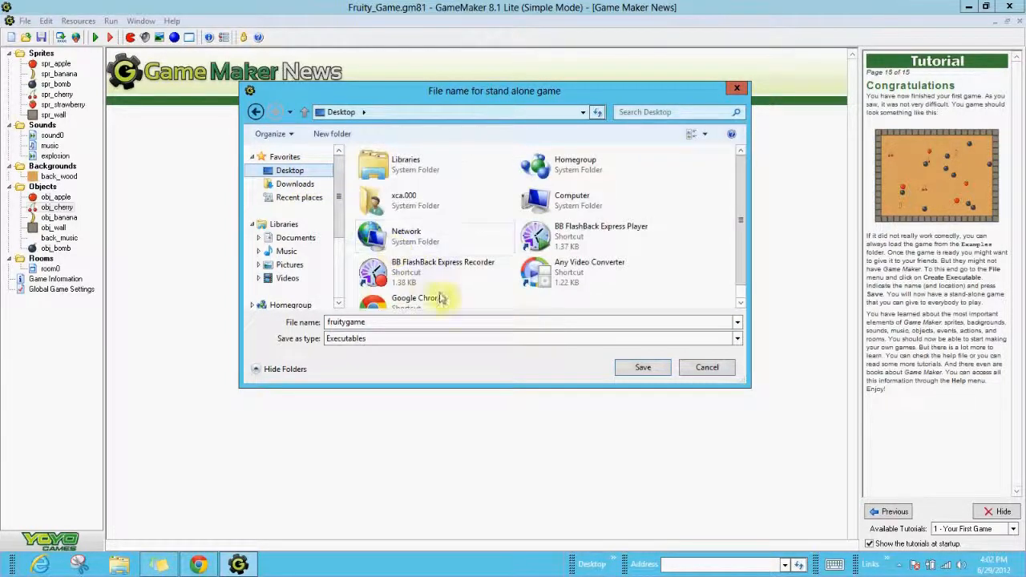
left_click(390, 324)
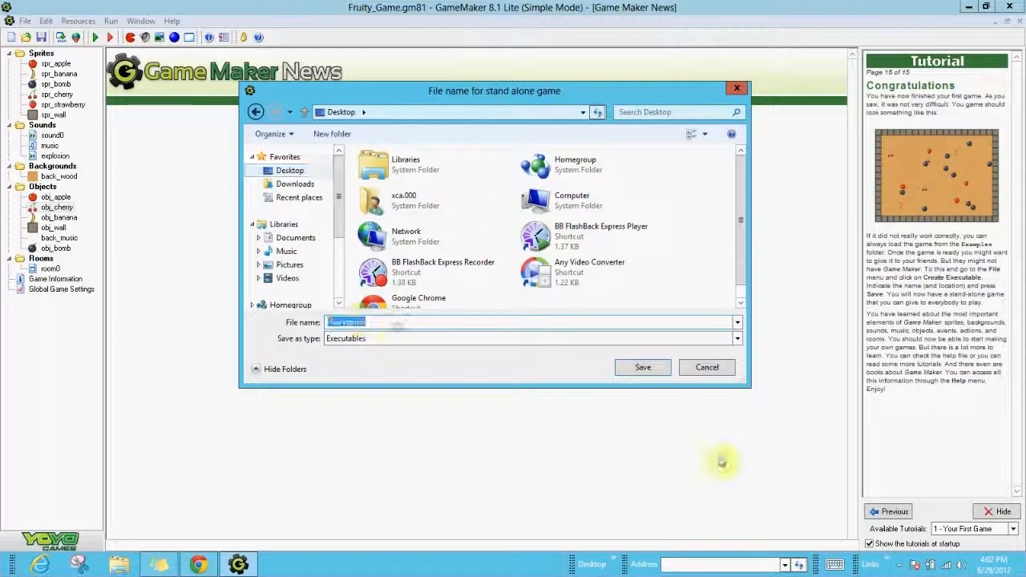
left_click(640, 373)
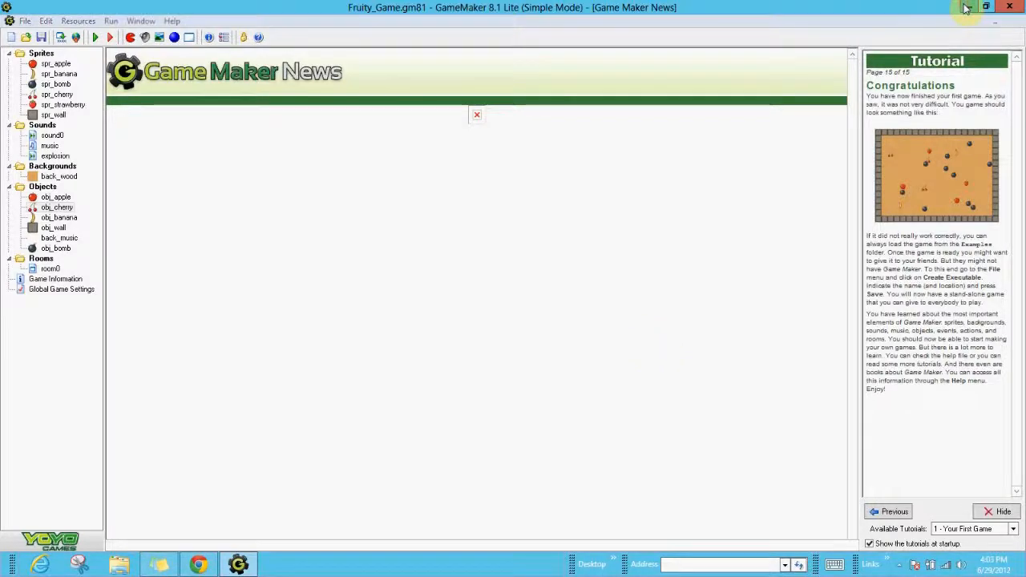
- Check the desktop for the exported fruitygame file and close GameMaker
left_click(967, 7)
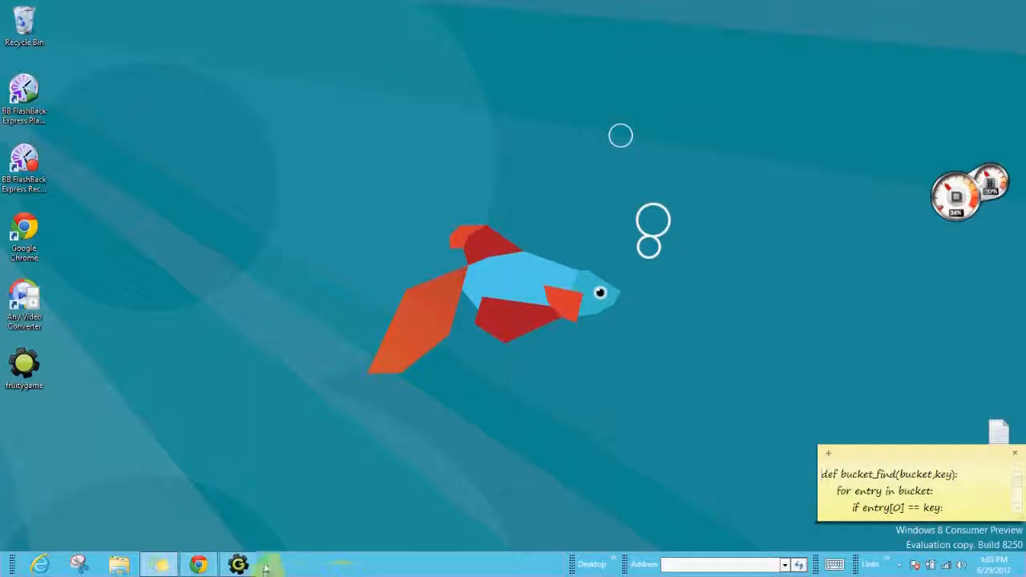
left_click(239, 566)
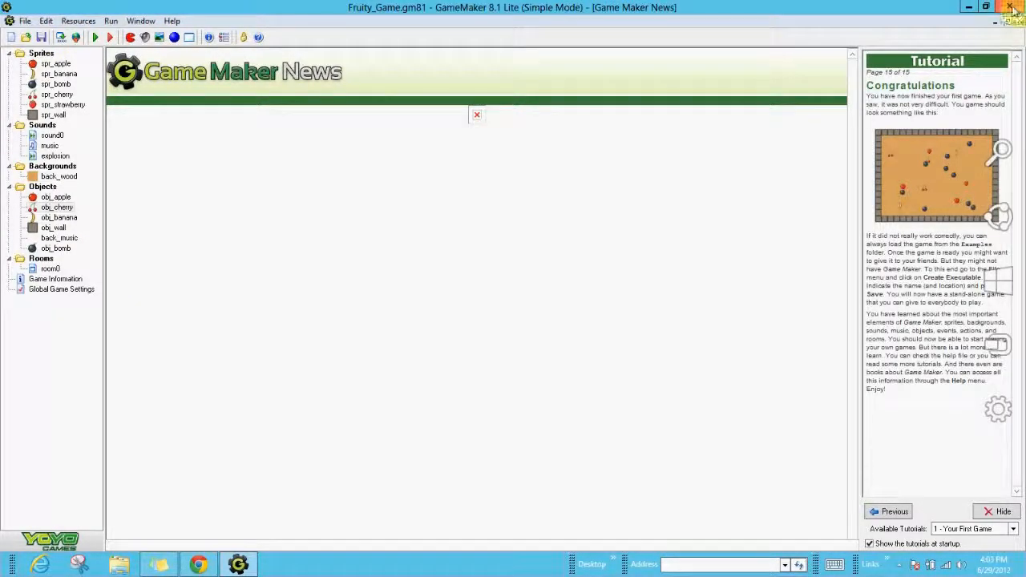
left_click(1012, 8)
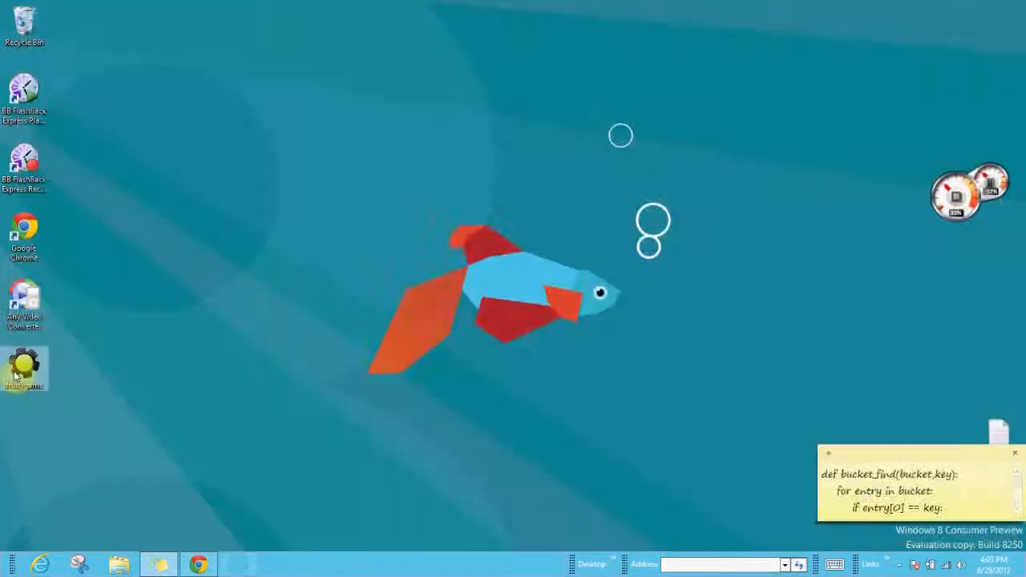
- Move the fruitygame file to the middle of the desktop, run it to test the stand-alone game, and close the game window
left_click_drag(16, 371, 462, 221)
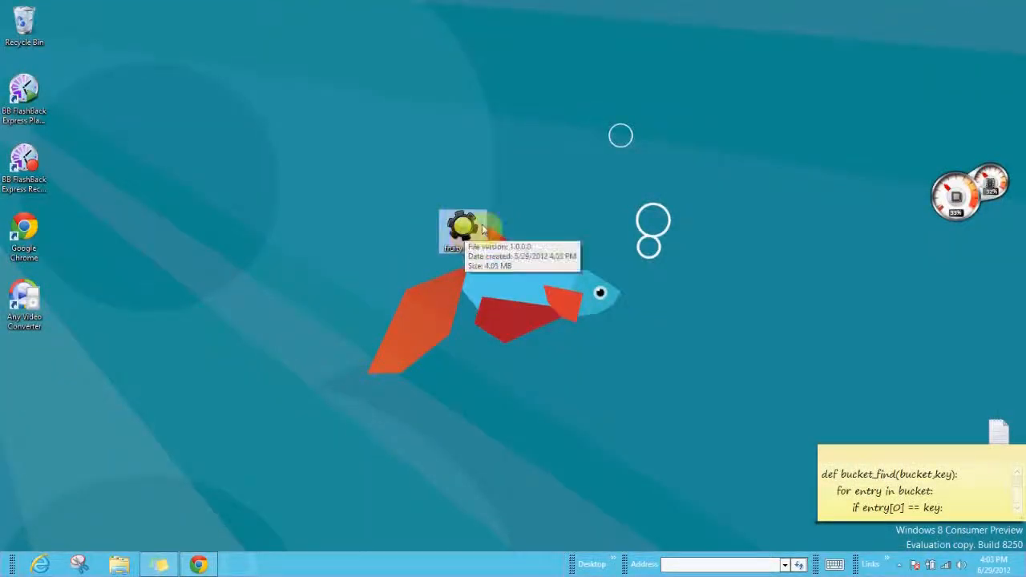
double_click(464, 230)
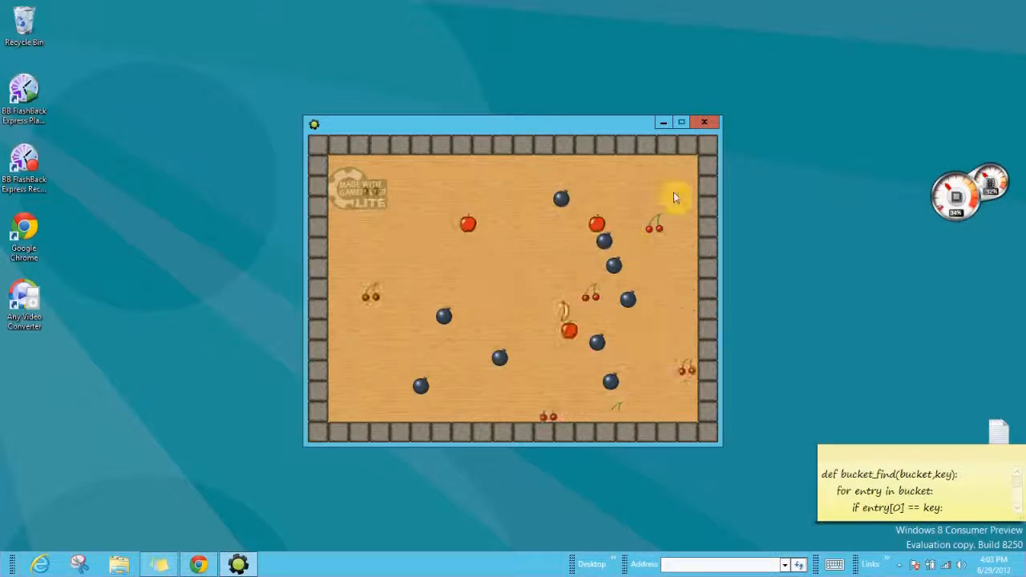
left_click(706, 124)
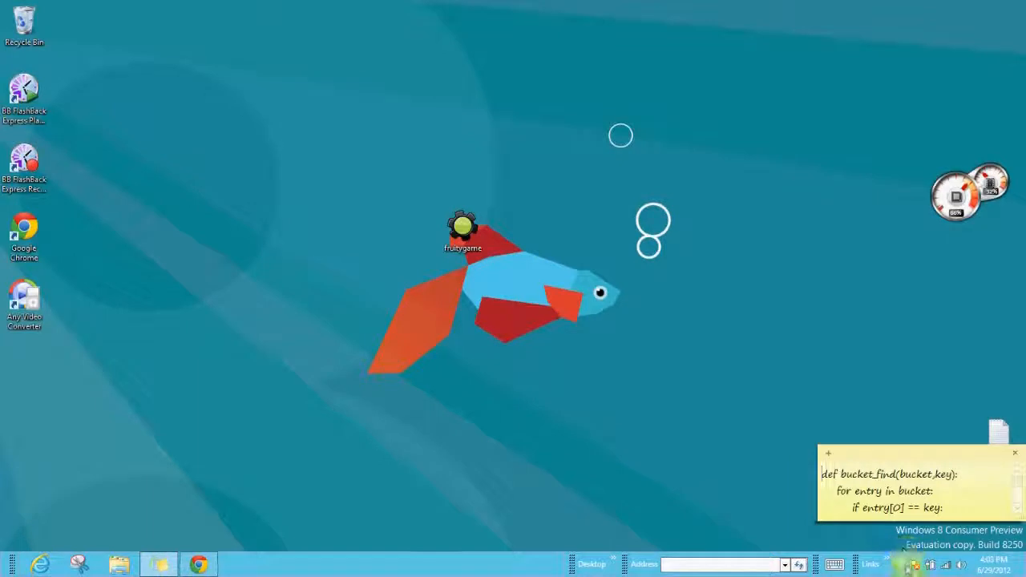
left_click(905, 566)
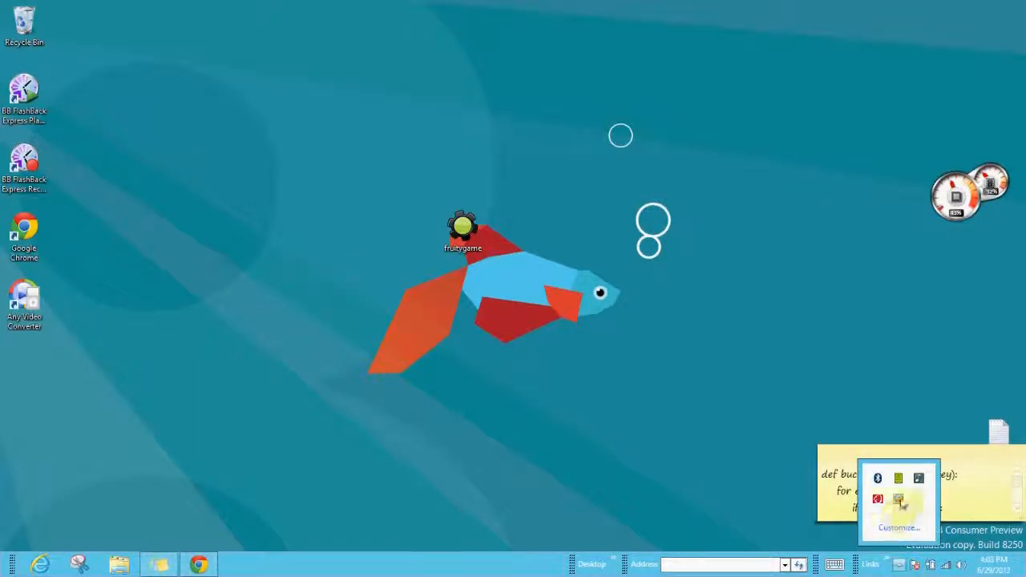
left_click(899, 502)
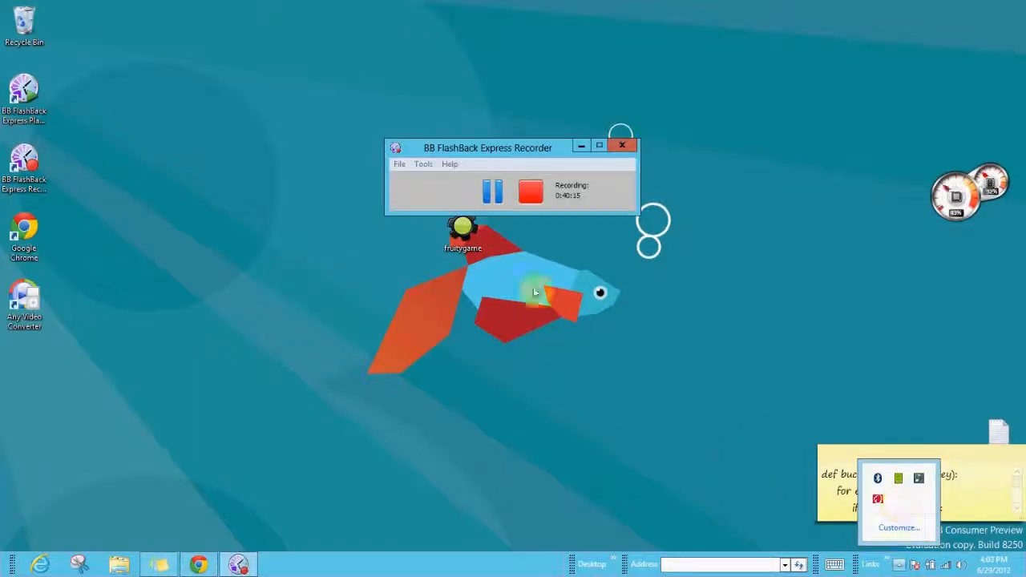